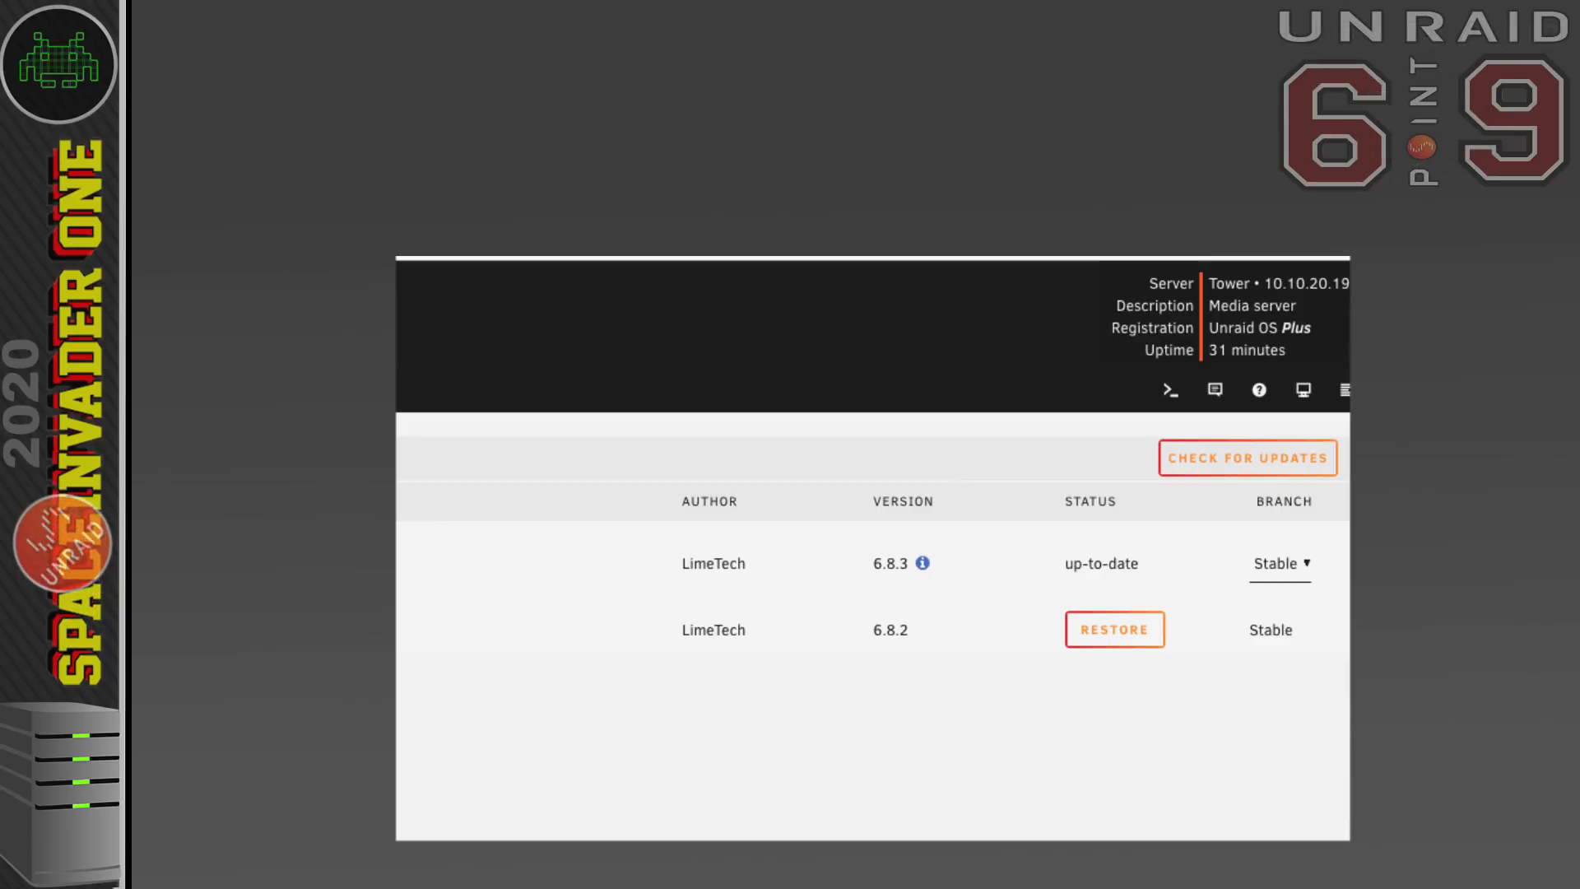
- Switch the Unraid OS update branch to Next and read the beta caution in the 6.9.0-beta22 release notes
{"action": "left_click", "coordinate": [1284, 570]}
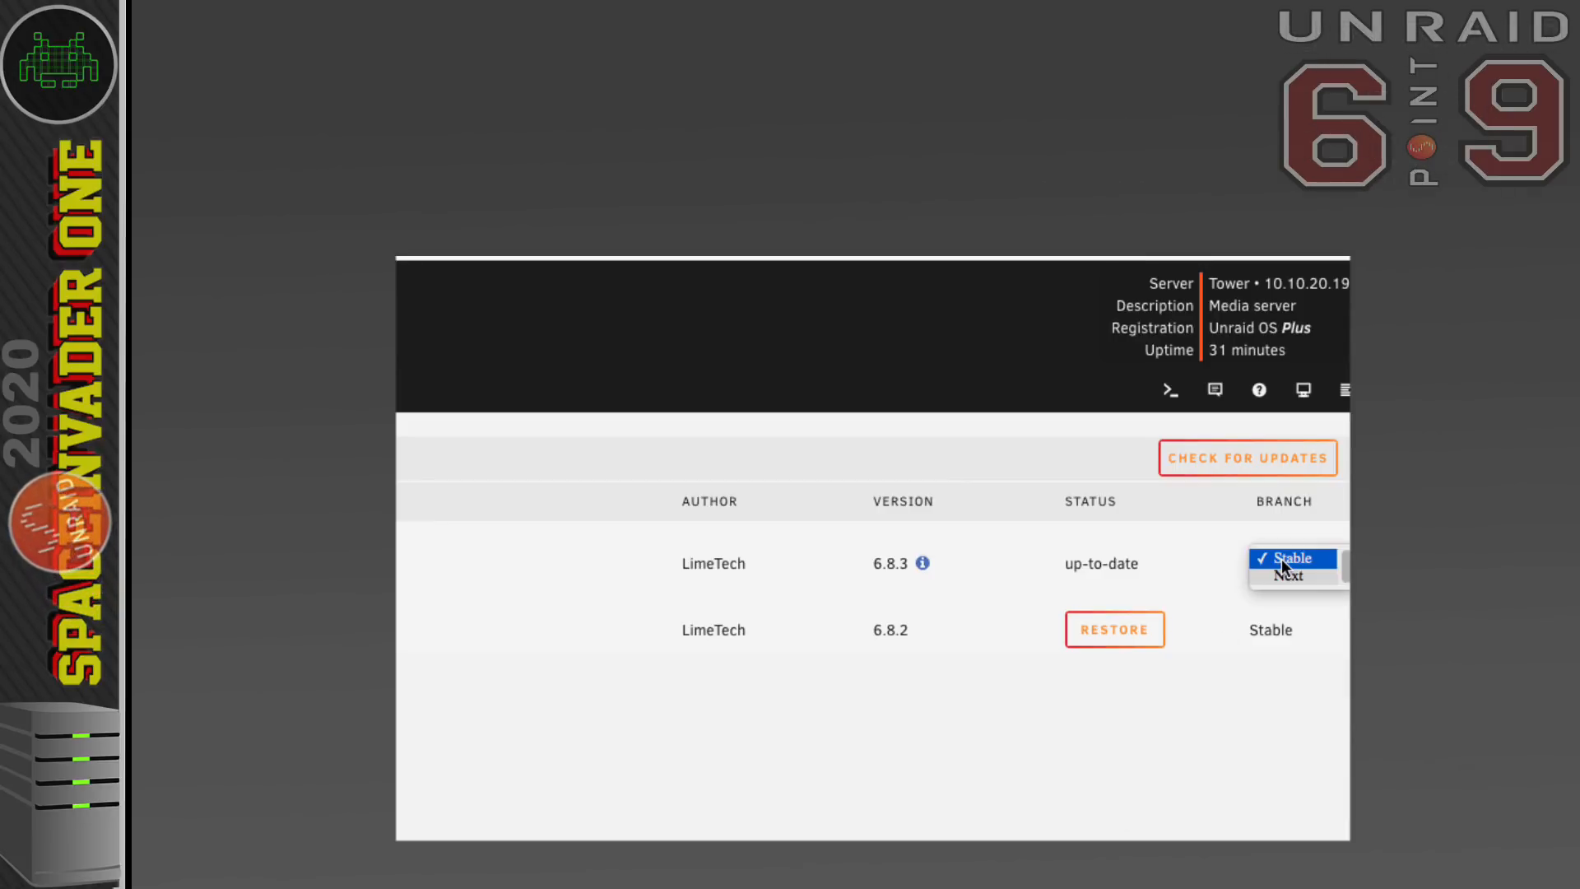
{"action": "left_click", "coordinate": [1322, 576]}
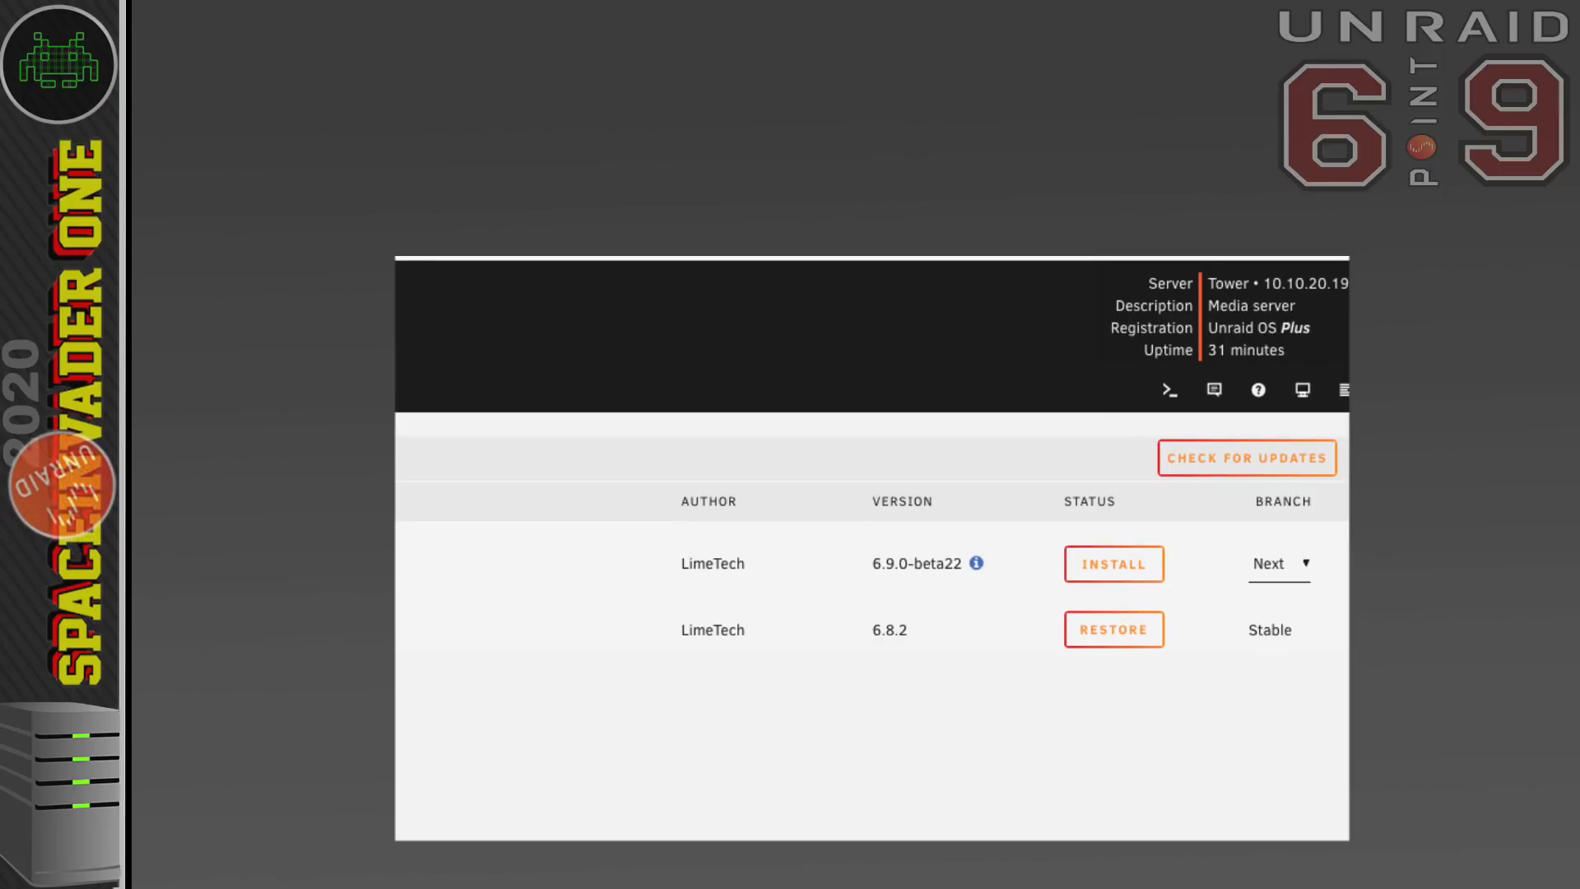
{"action": "left_click_drag", "start_coordinate": [249, 135], "coordinate": [239, 136]}
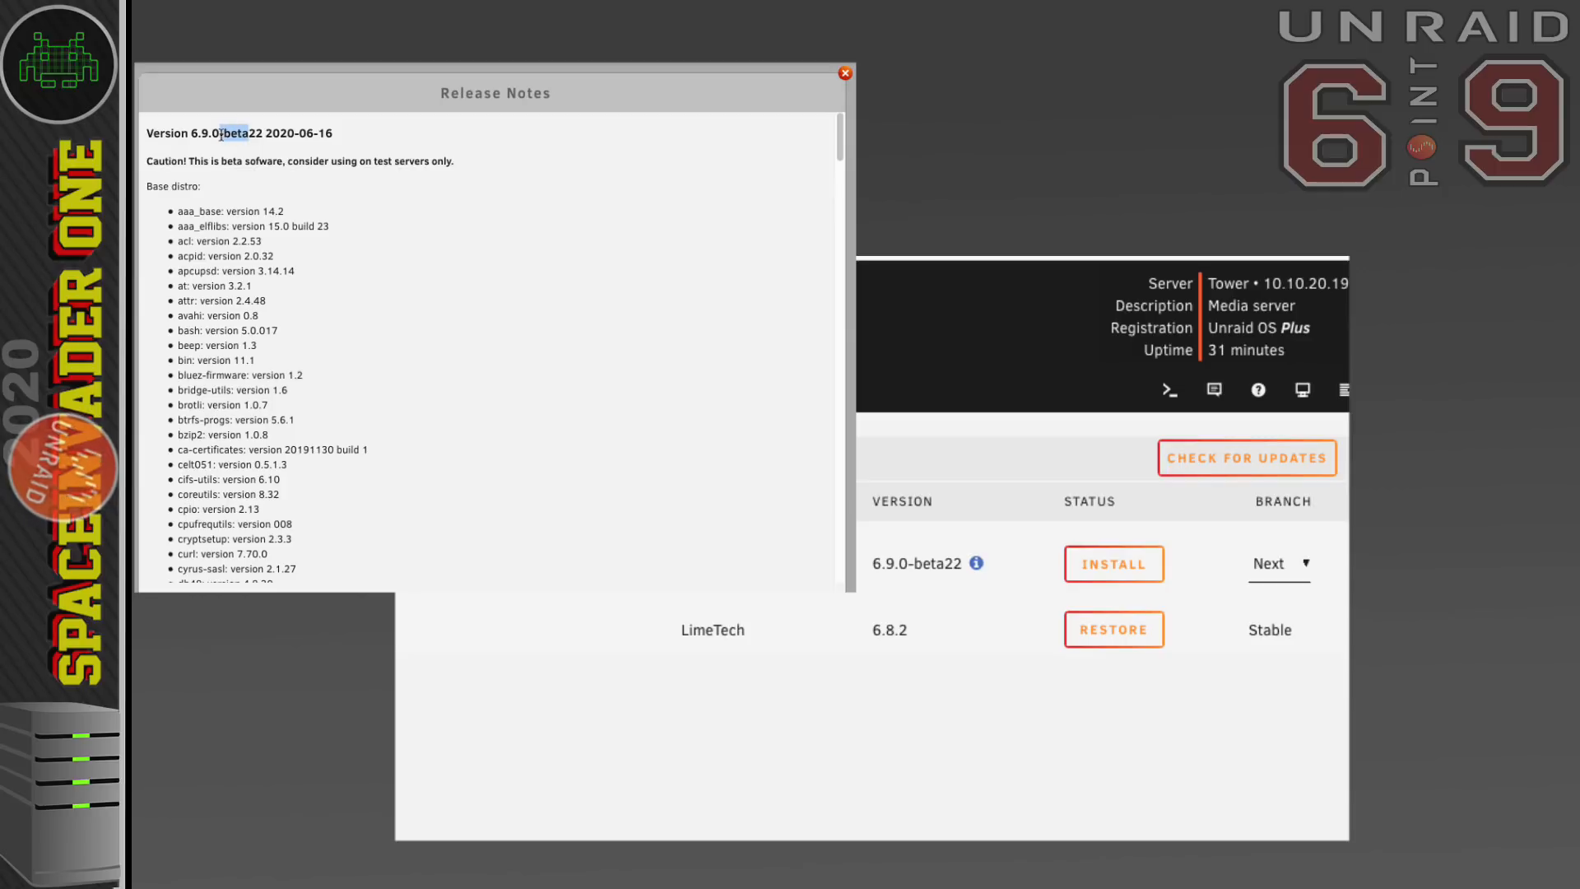
{"action": "left_click_drag", "start_coordinate": [457, 161], "coordinate": [145, 159]}
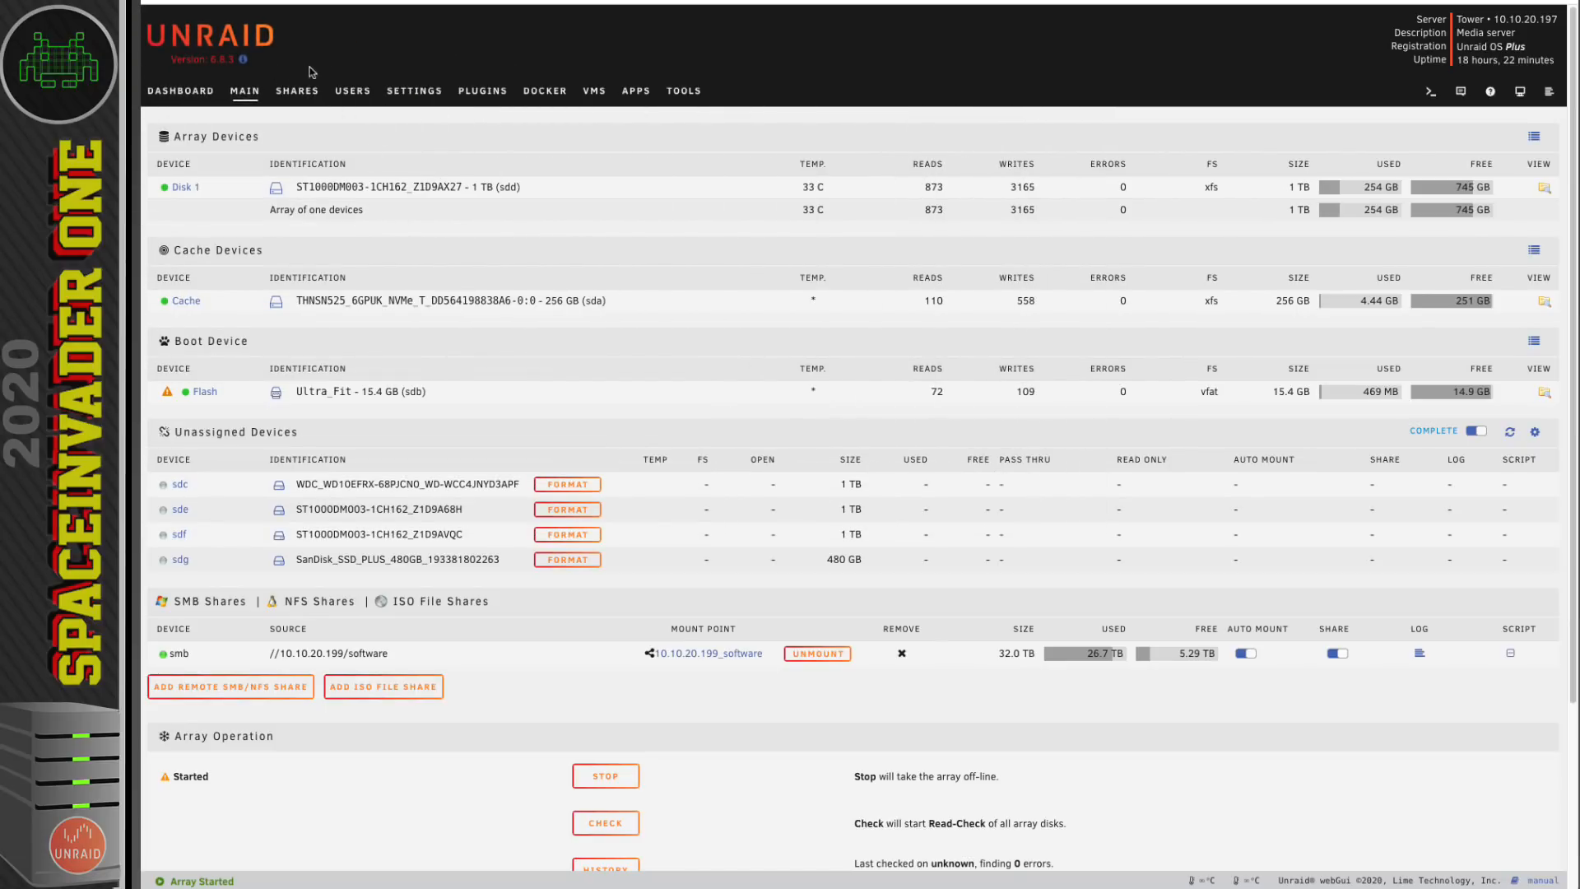
- Look up the Linux kernel version in the release notes of the running Unraid version and close the notes
{"action": "left_click", "coordinate": [244, 61]}
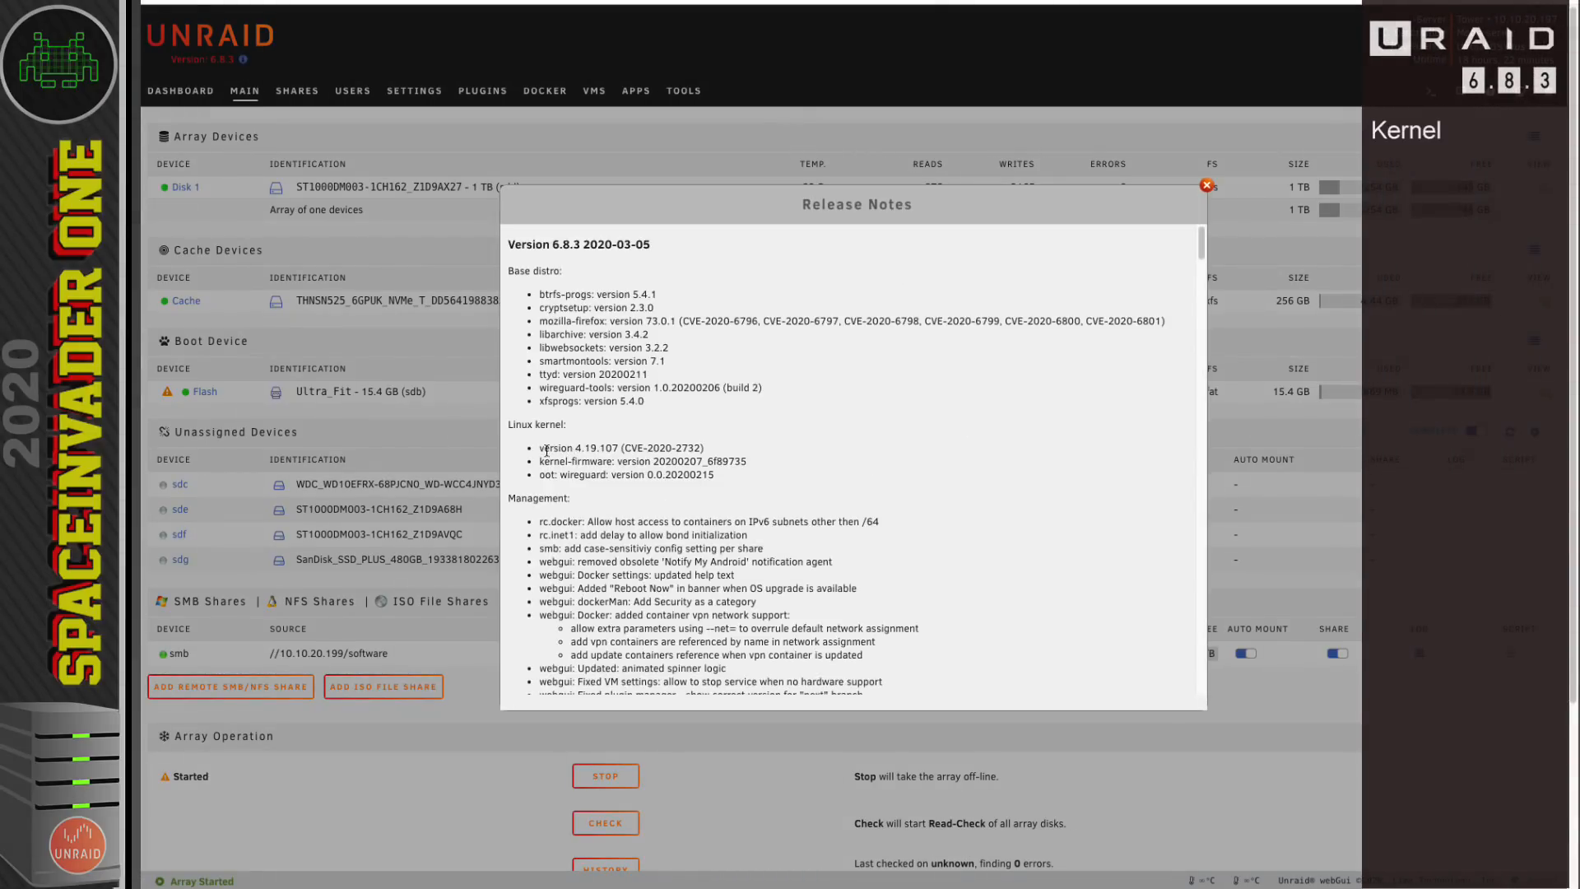
{"action": "left_click_drag", "start_coordinate": [539, 449], "coordinate": [619, 449]}
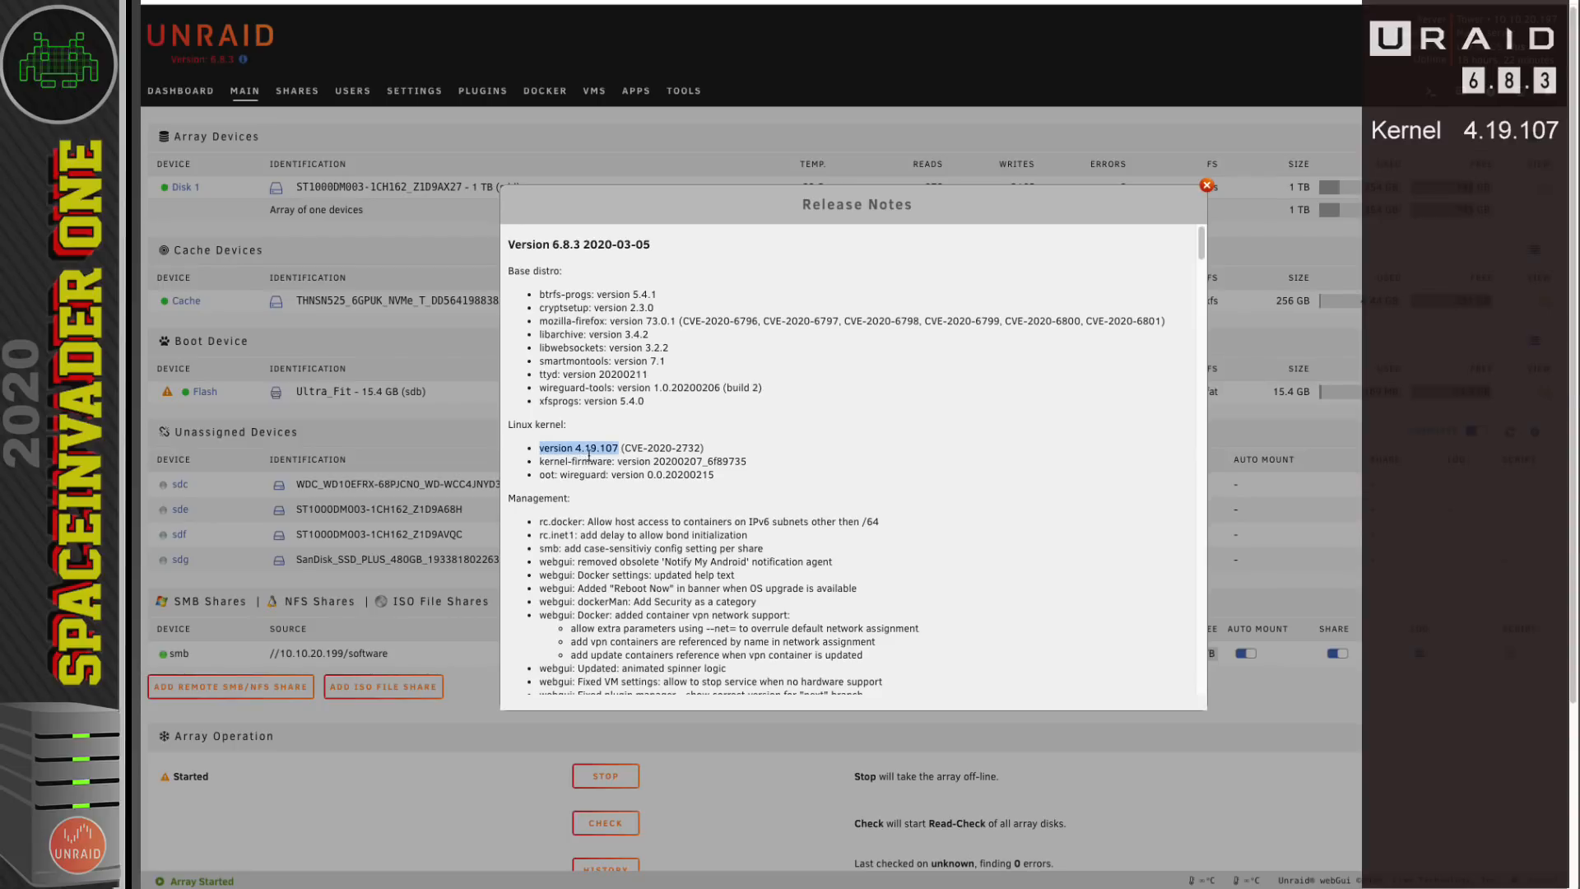
{"action": "left_click", "coordinate": [690, 421]}
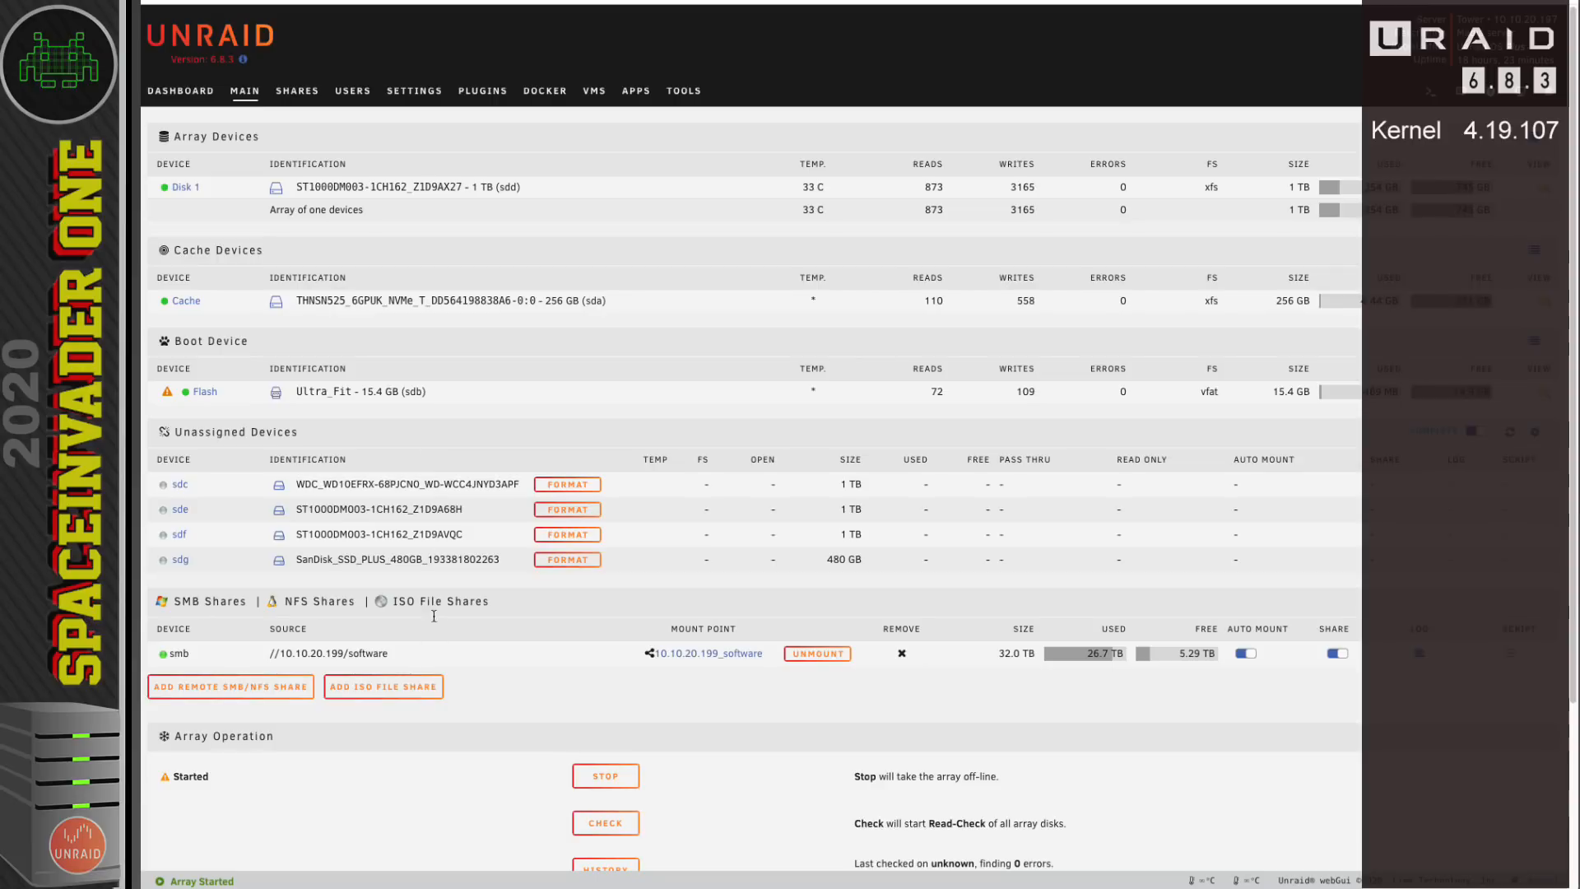
- Check the Docker version in the Docker settings and the Libvirt and QEMU versions in the VM Manager settings
{"action": "left_click", "coordinate": [407, 92]}
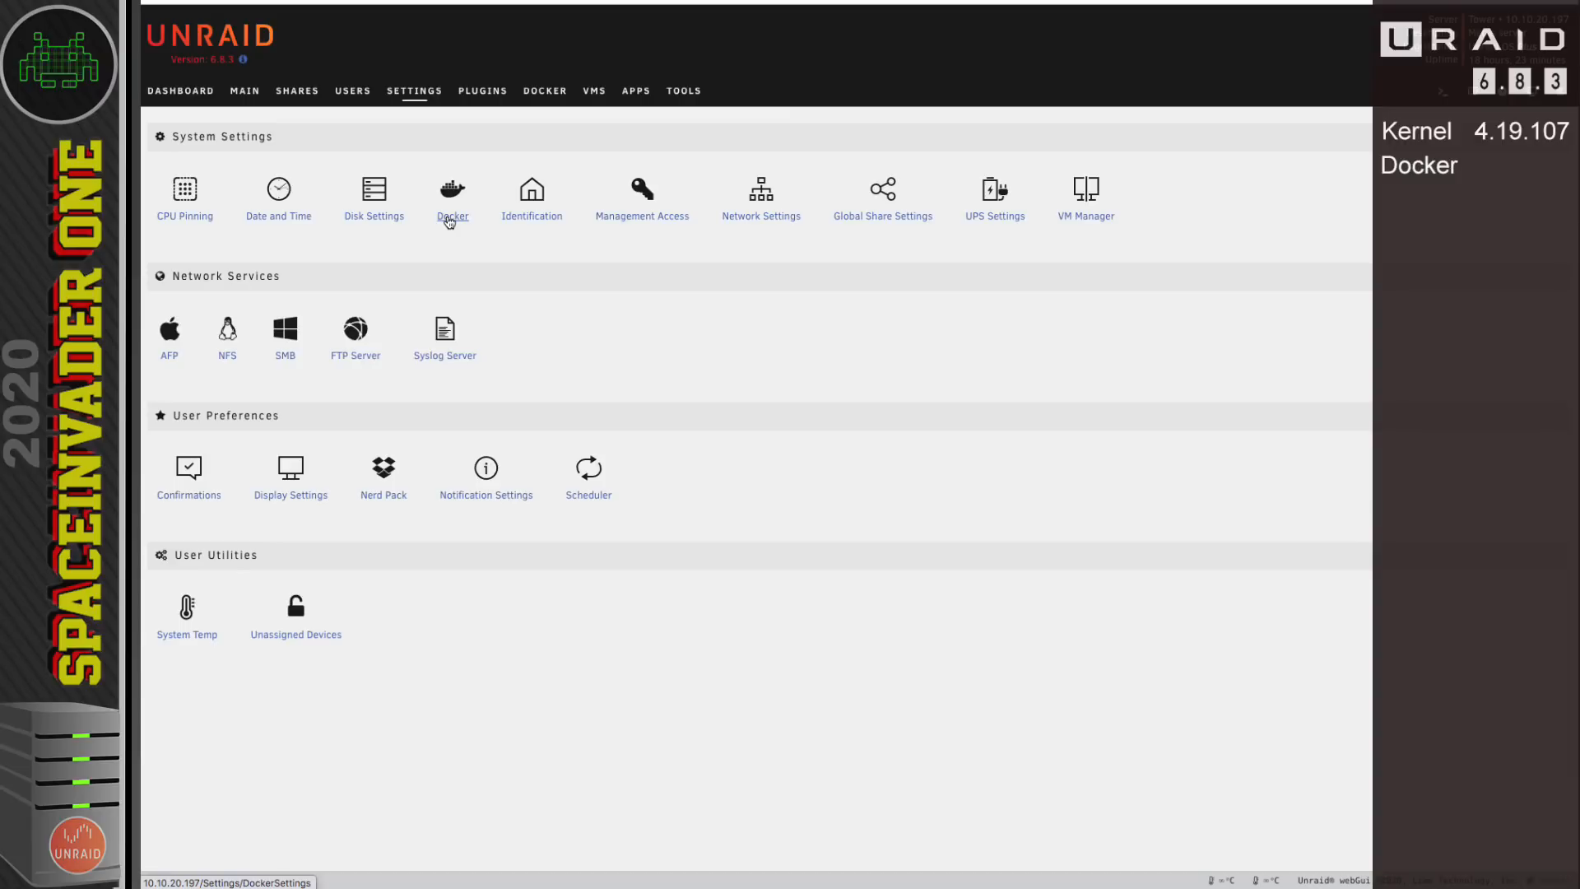
{"action": "left_click", "coordinate": [449, 217]}
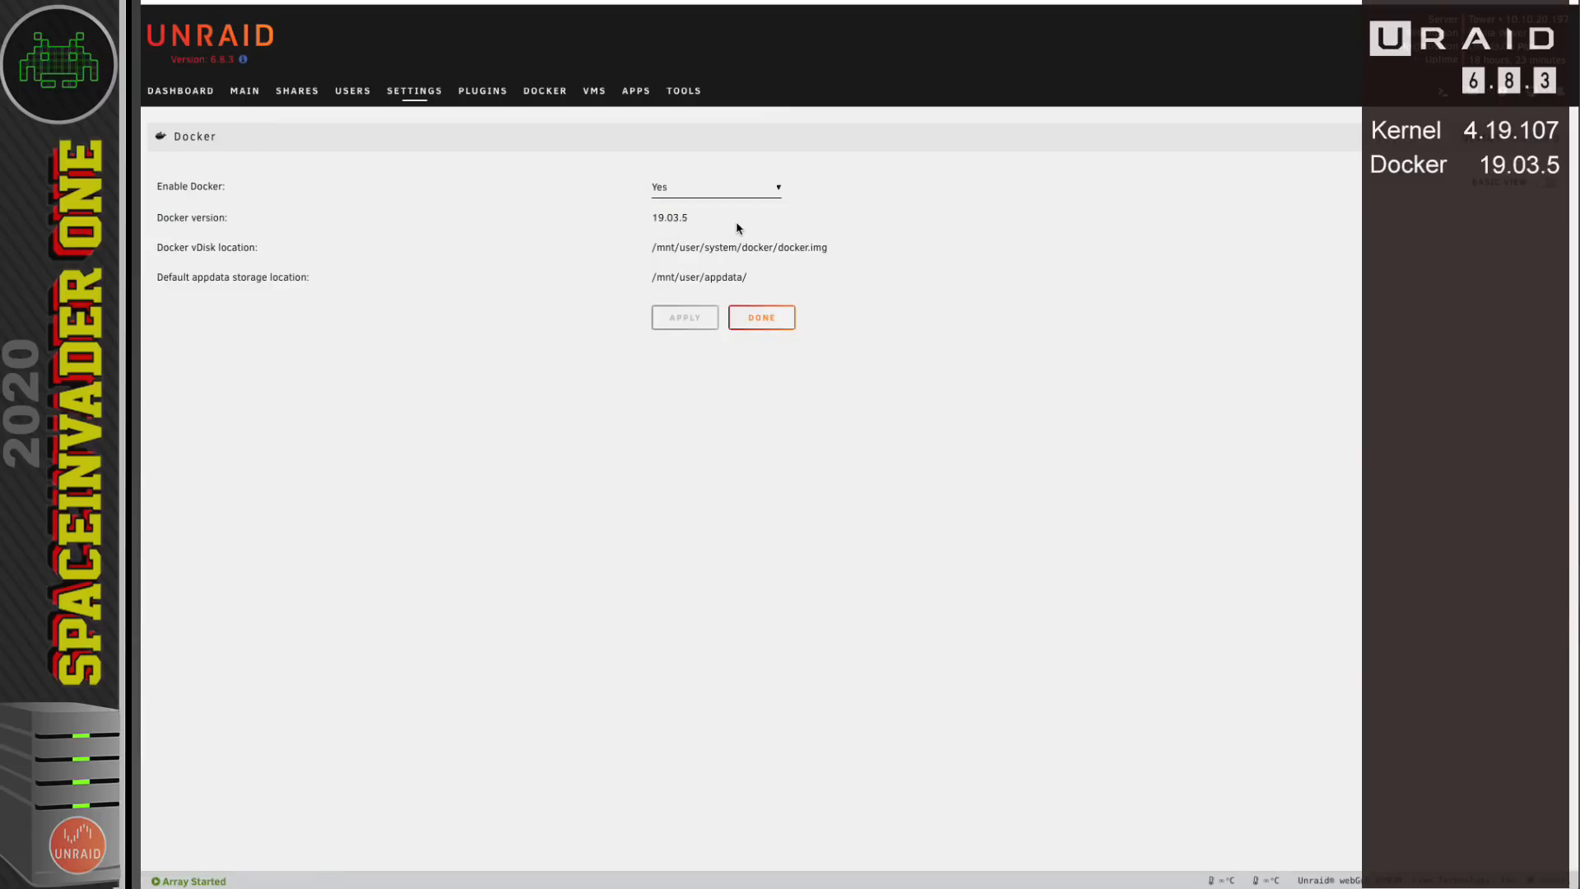
{"action": "left_click", "coordinate": [773, 318]}
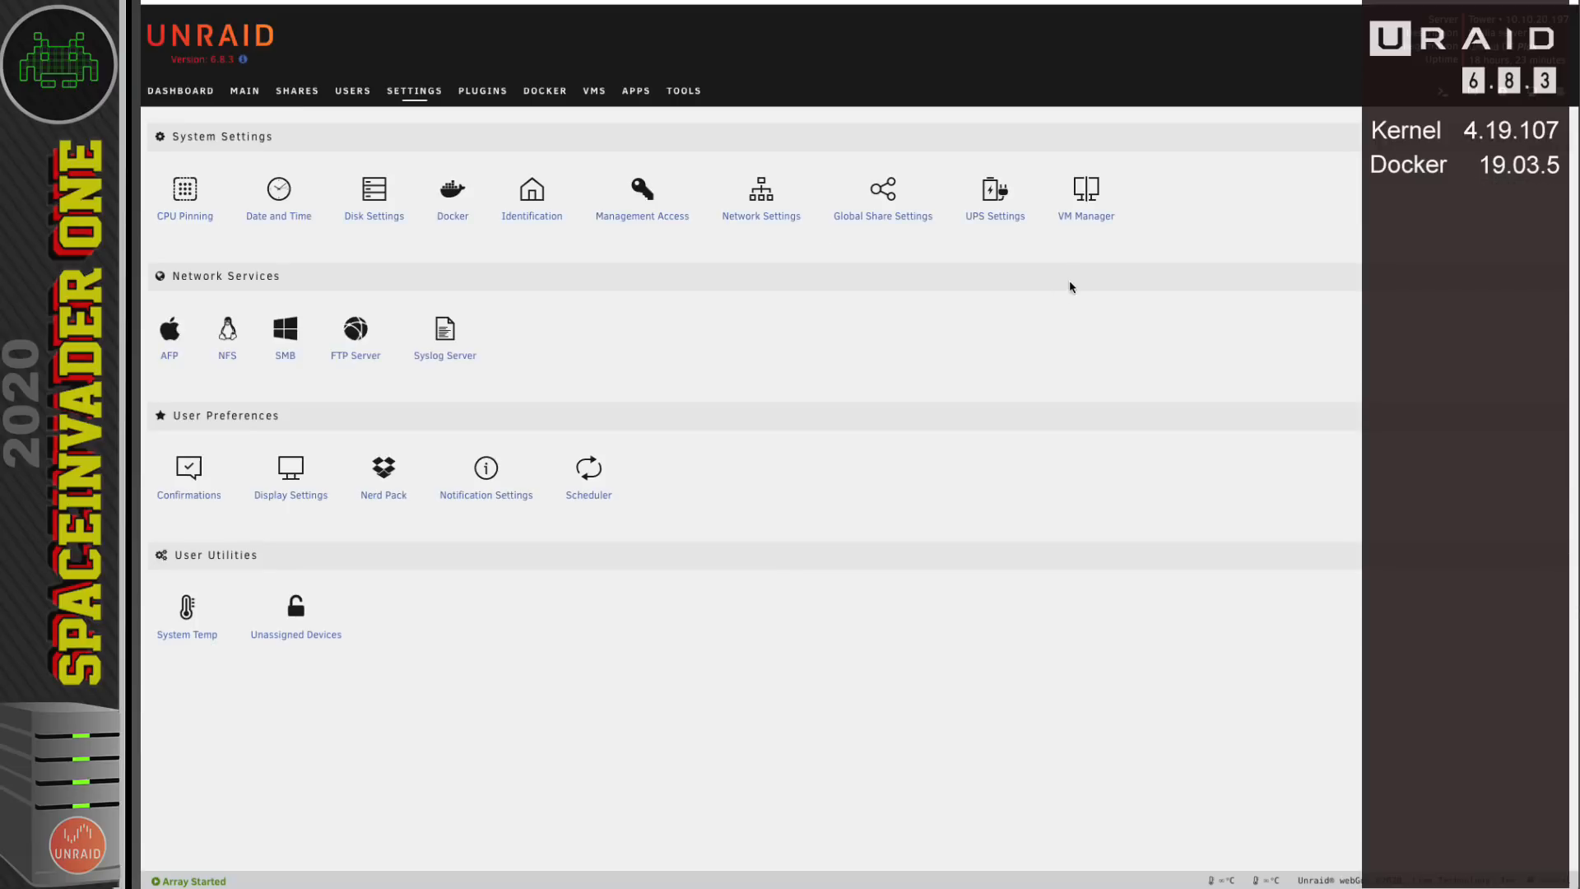
{"action": "left_click", "coordinate": [1091, 217]}
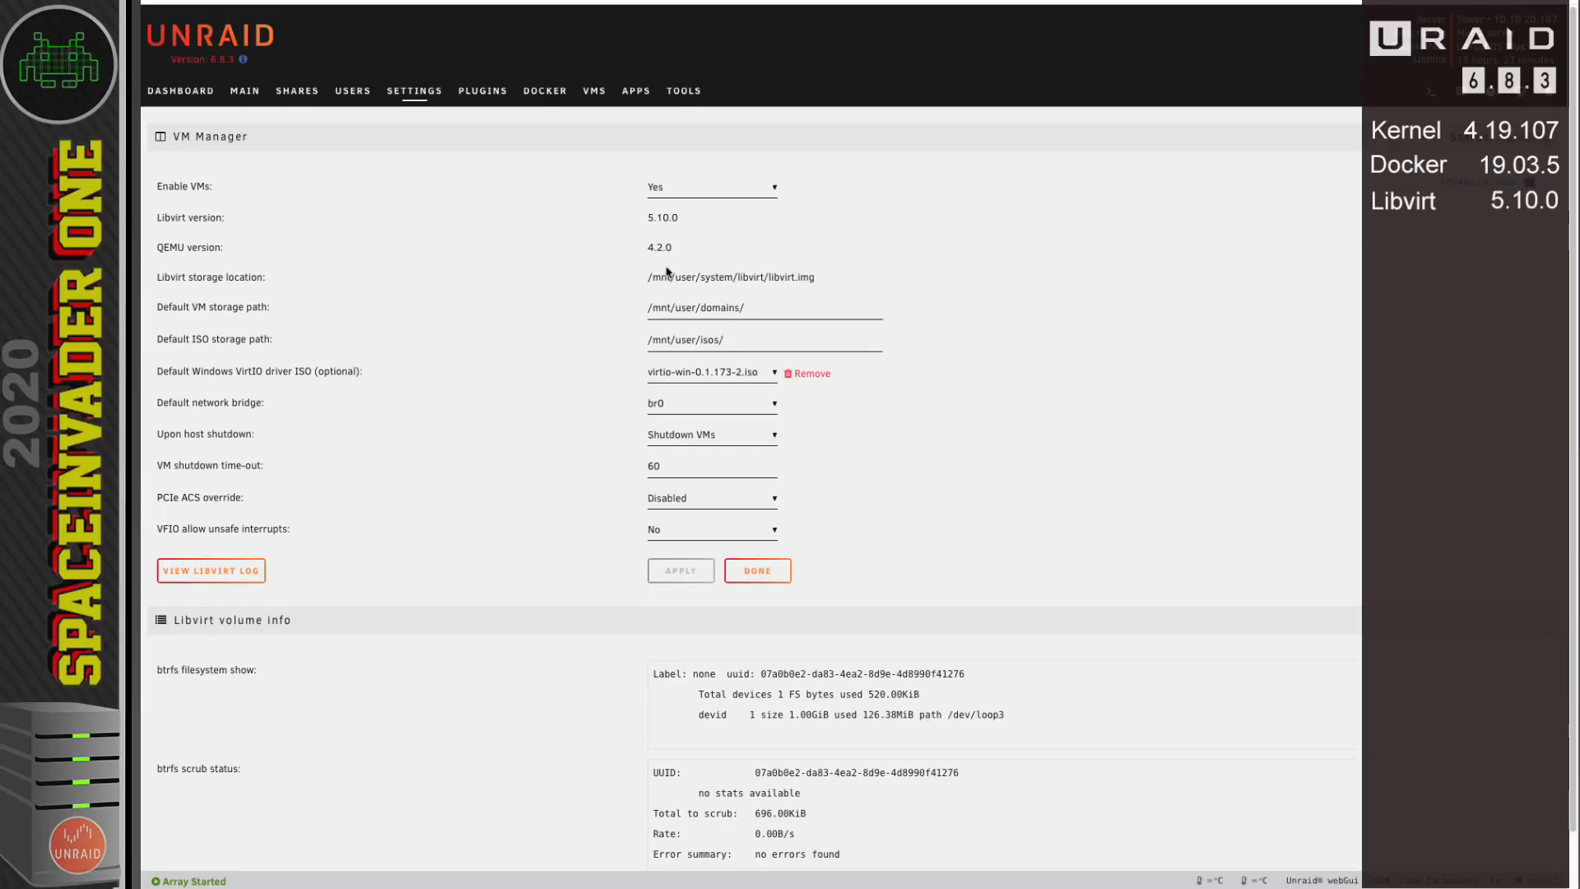
{"action": "left_click", "coordinate": [792, 576]}
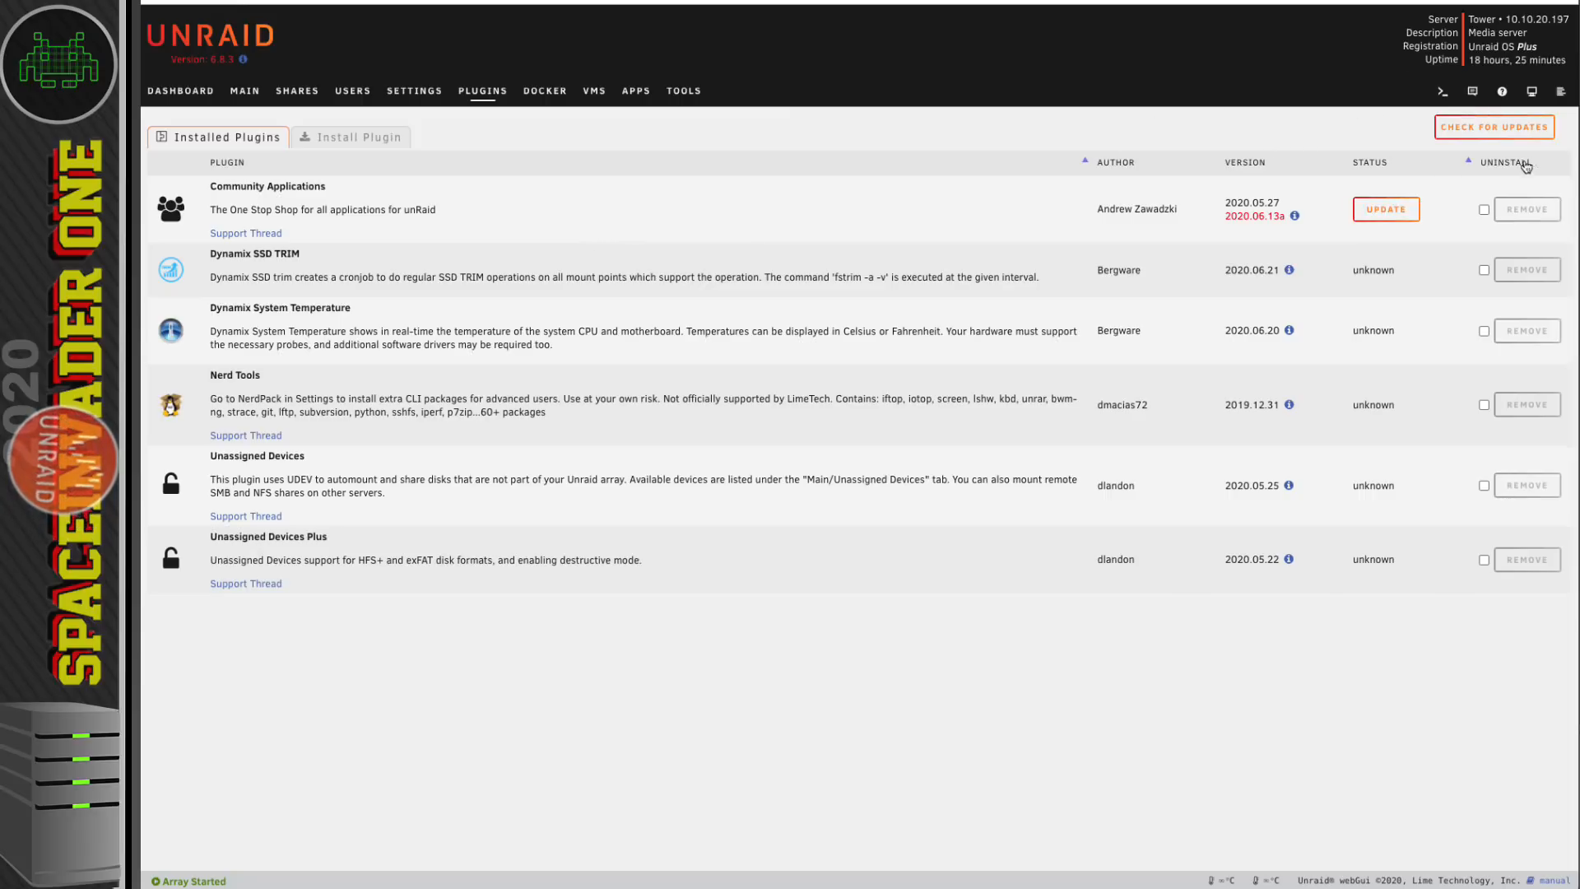
- Check for plugin updates, reading the Unassigned Devices release notes, and update all installed plugins
{"action": "left_click", "coordinate": [1495, 127]}
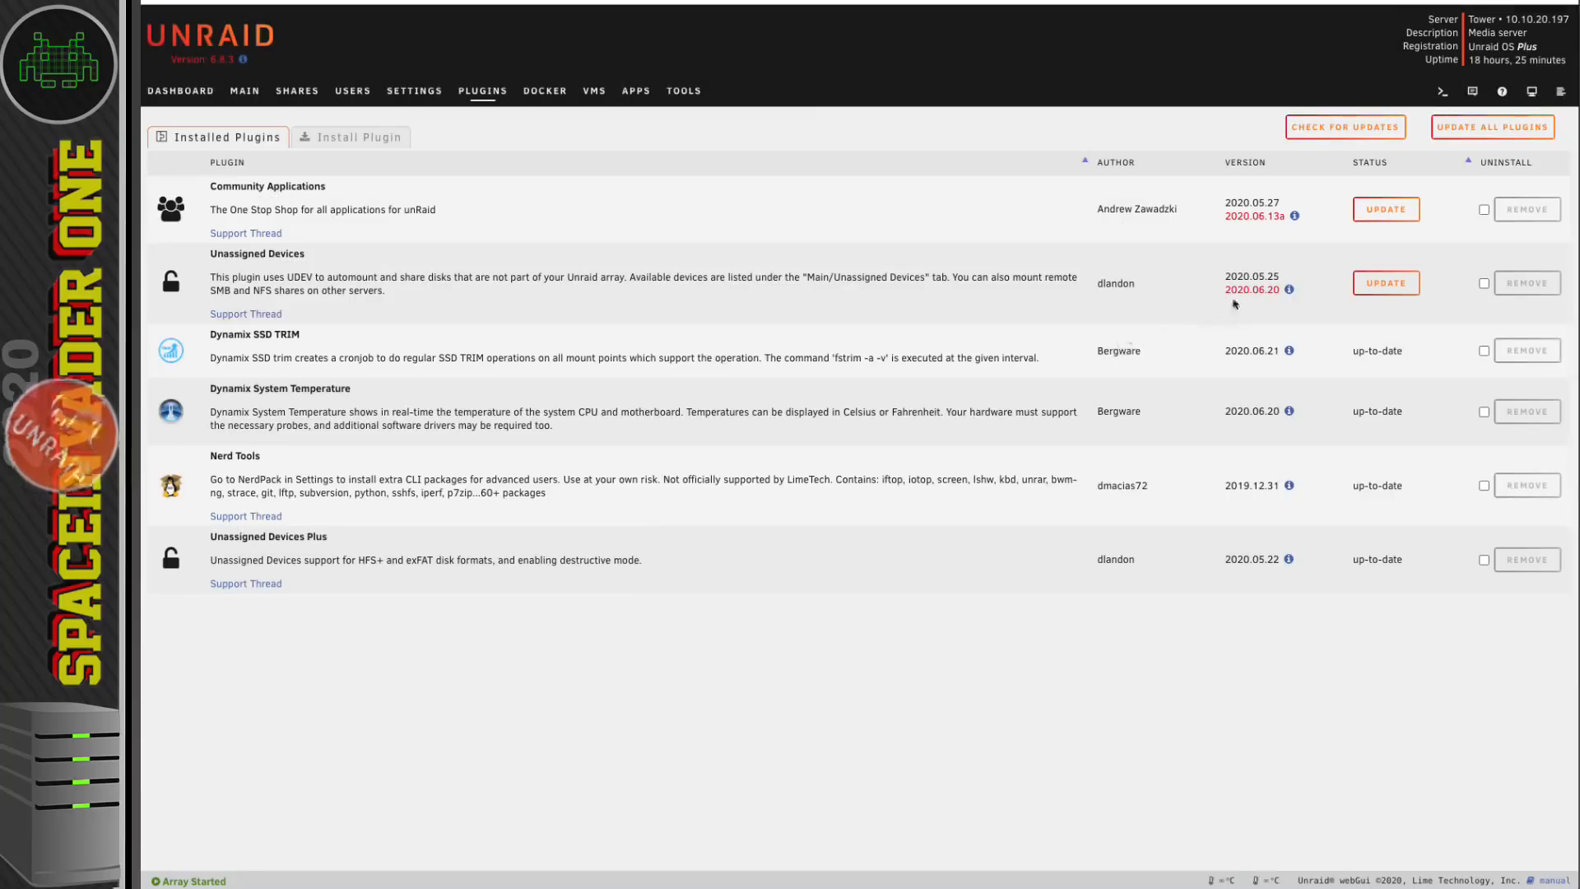
{"action": "left_click", "coordinate": [1289, 289]}
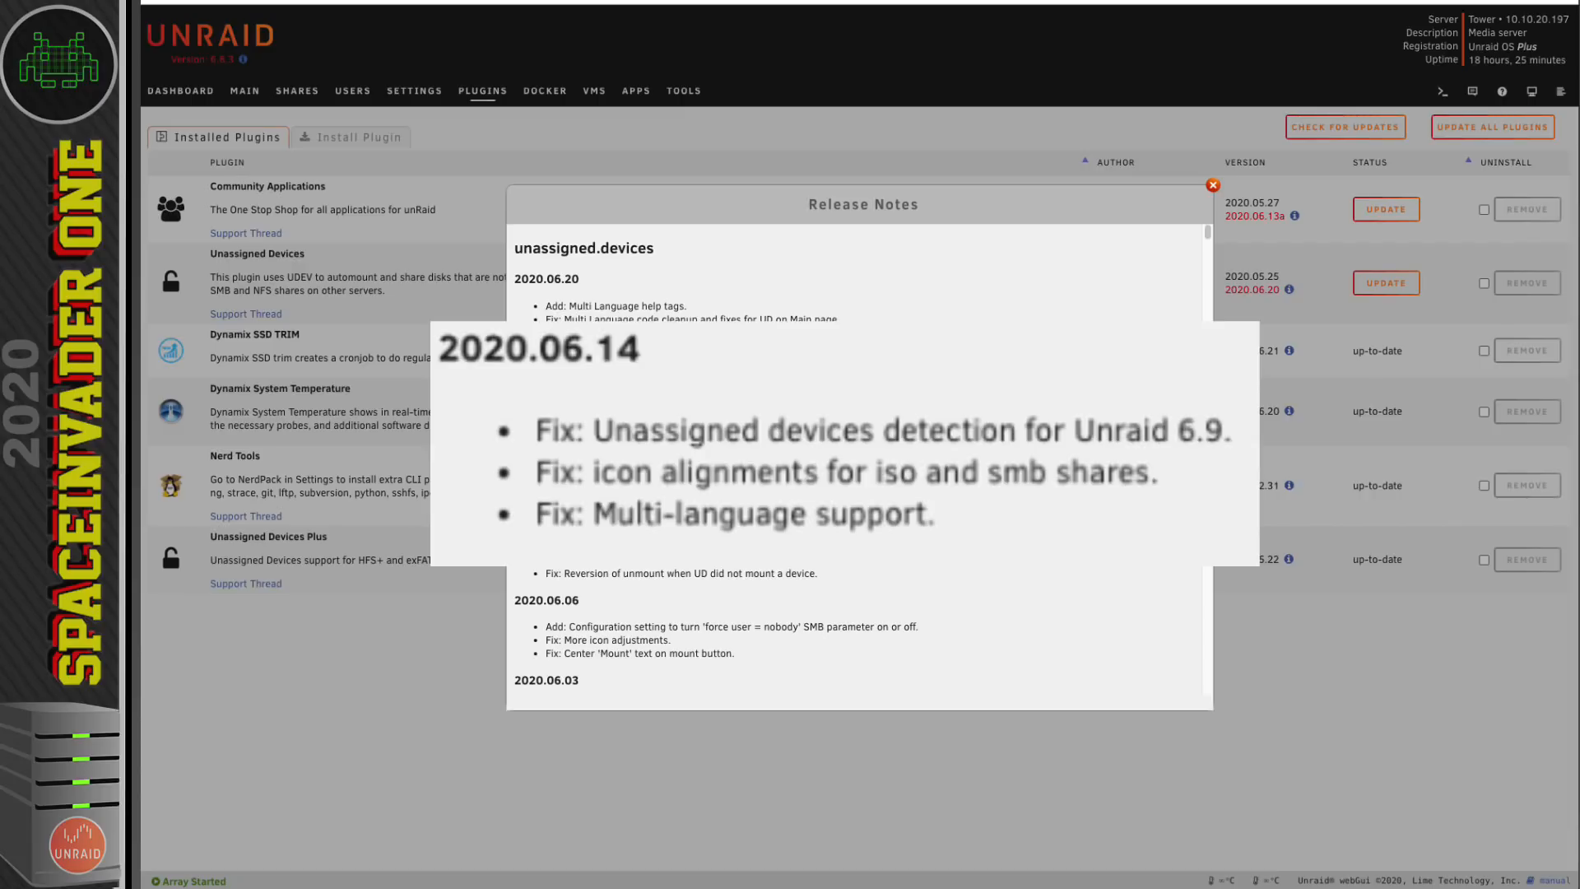
{"action": "left_click", "coordinate": [1215, 184]}
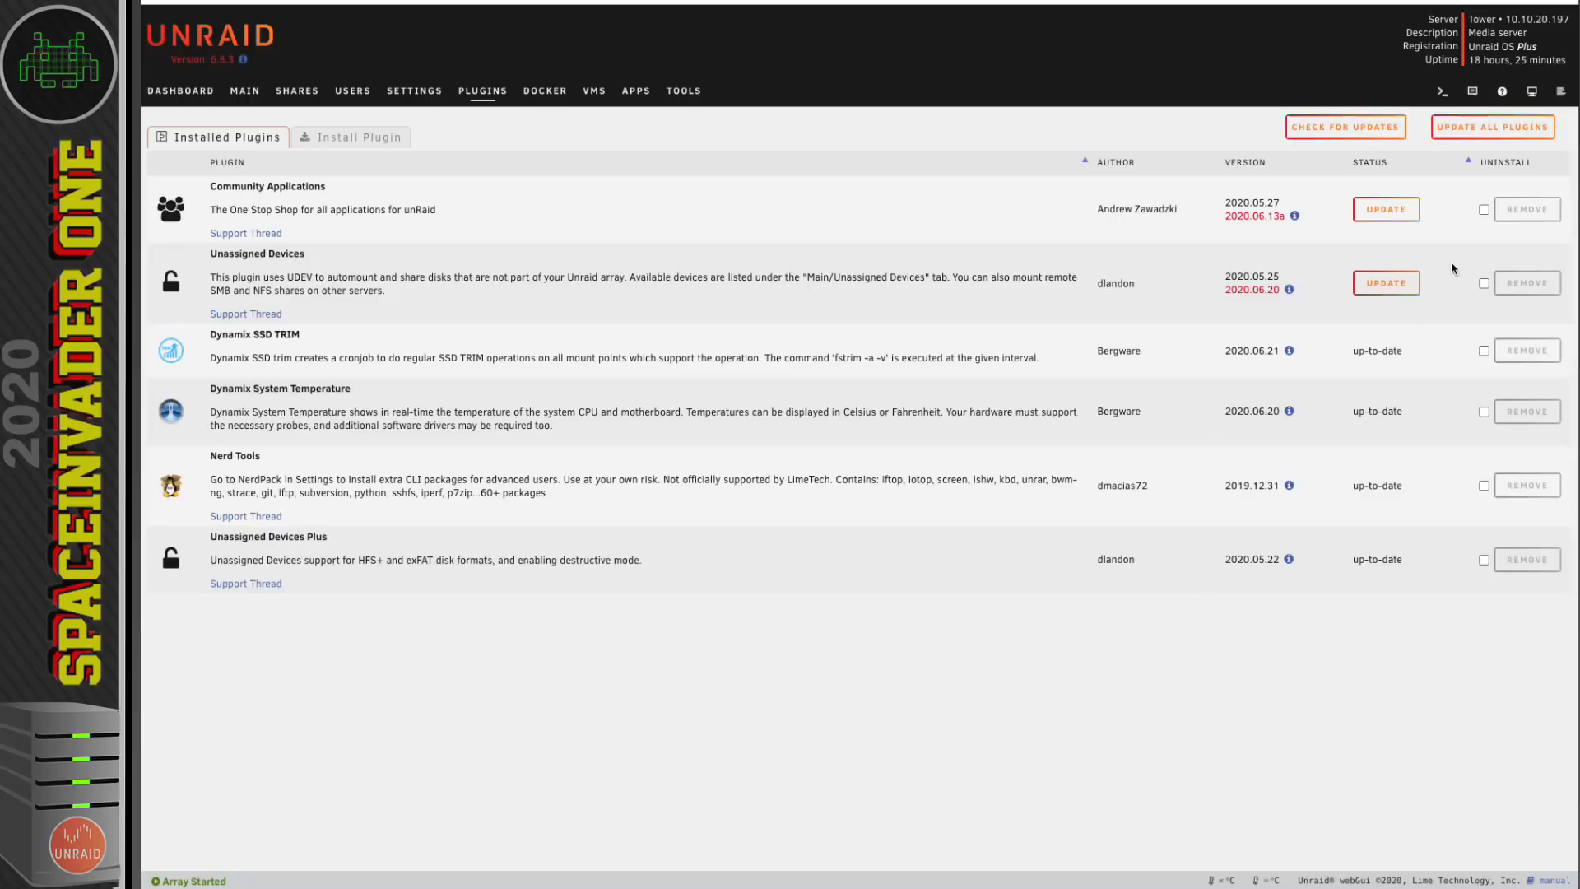
{"action": "left_click", "coordinate": [1483, 134]}
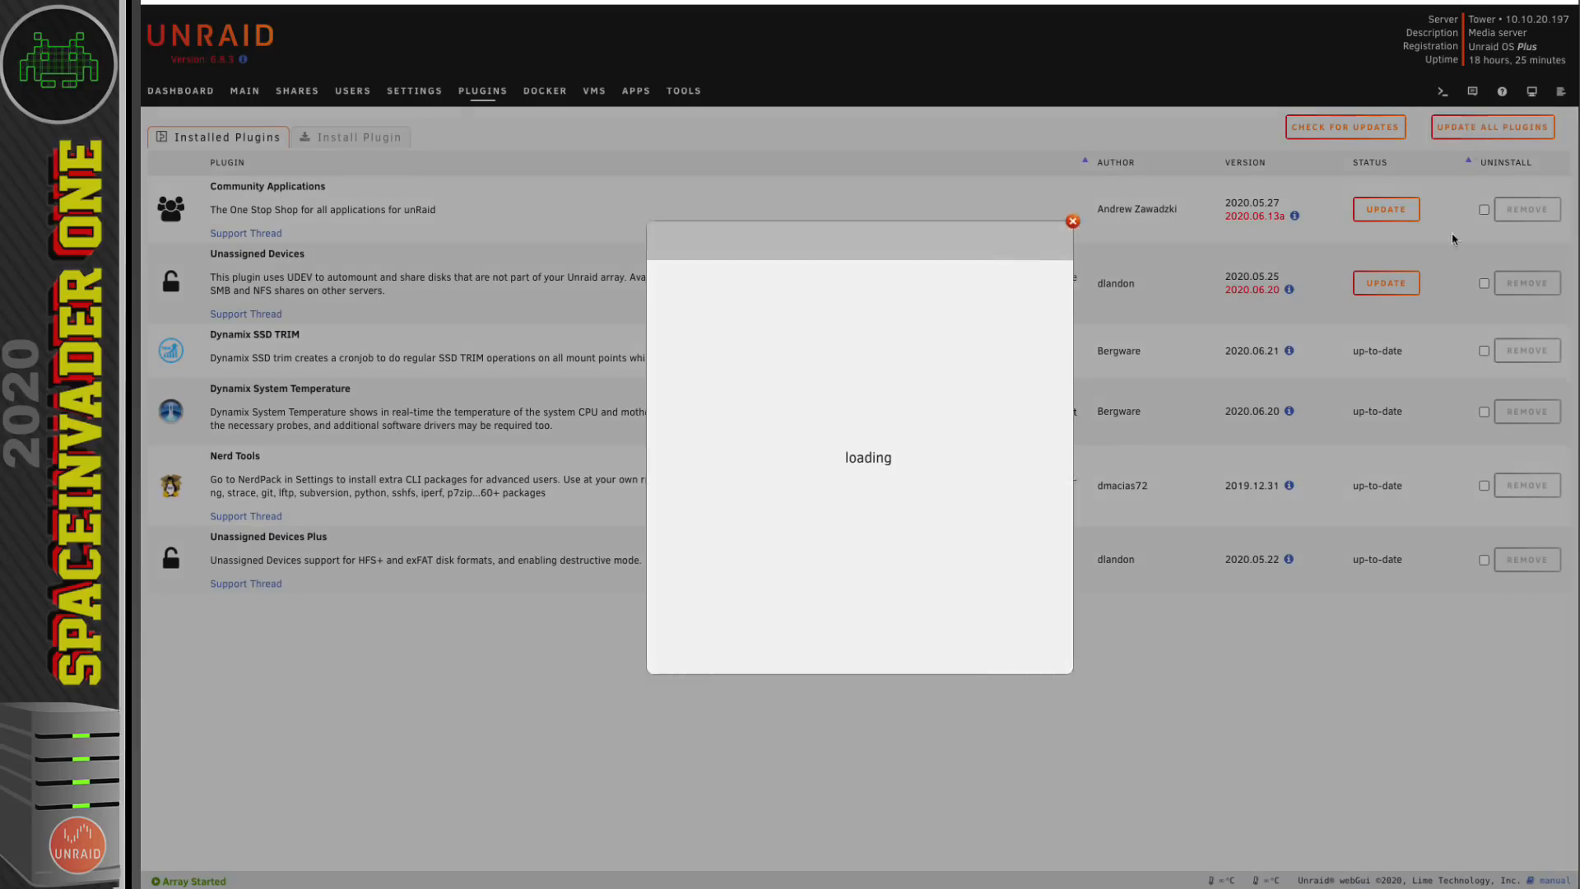
{"action": "left_click", "coordinate": [860, 292]}
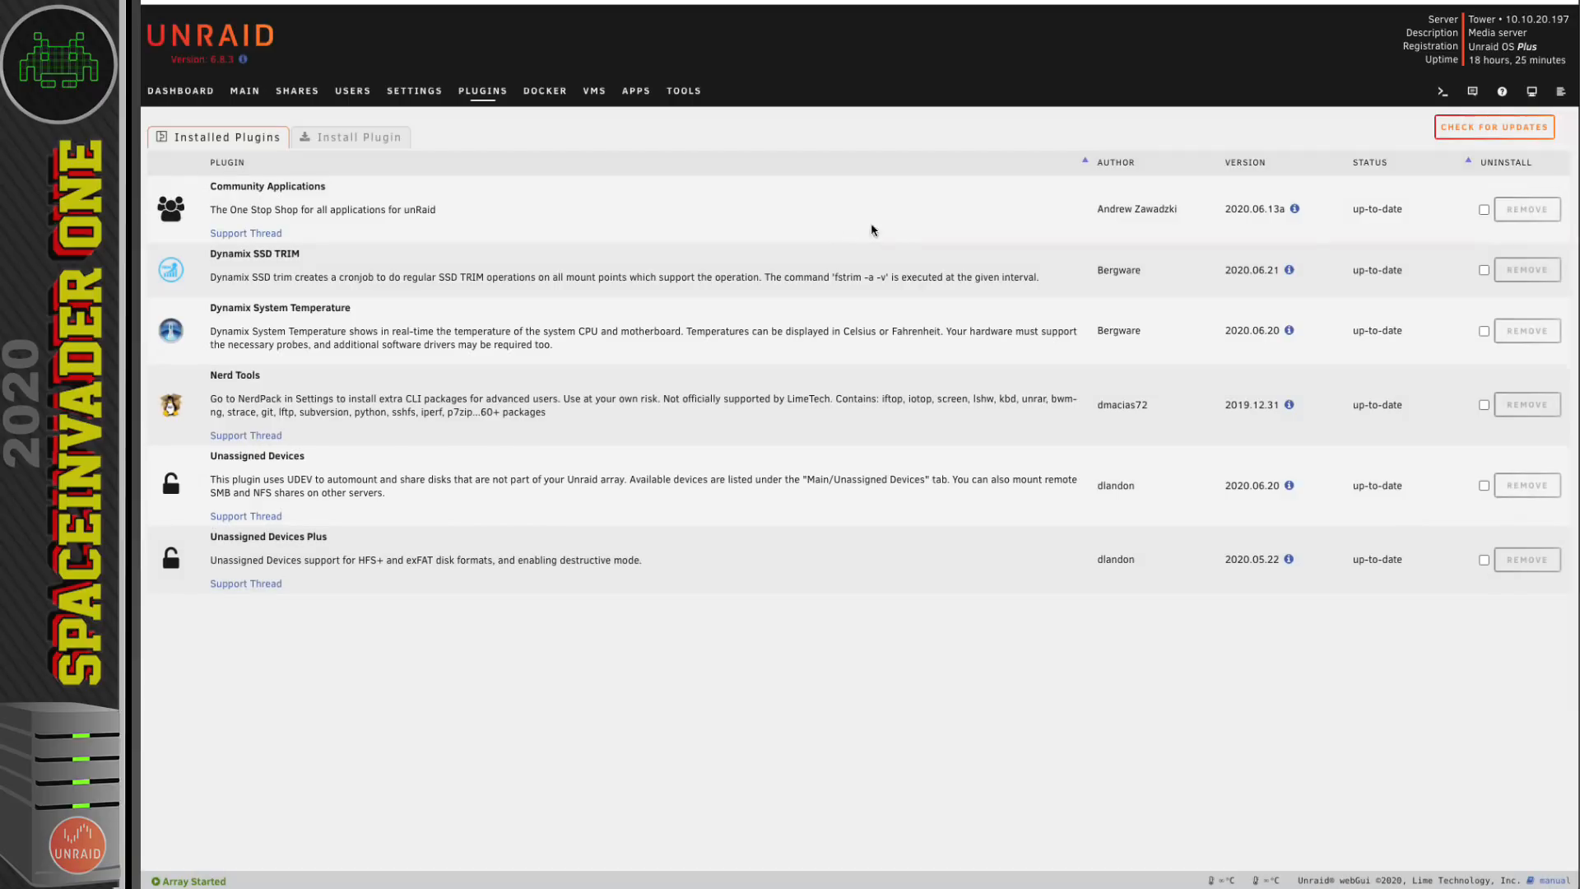
- Update all Docker containers that have an update available and close the finished update log
{"action": "left_click", "coordinate": [546, 92]}
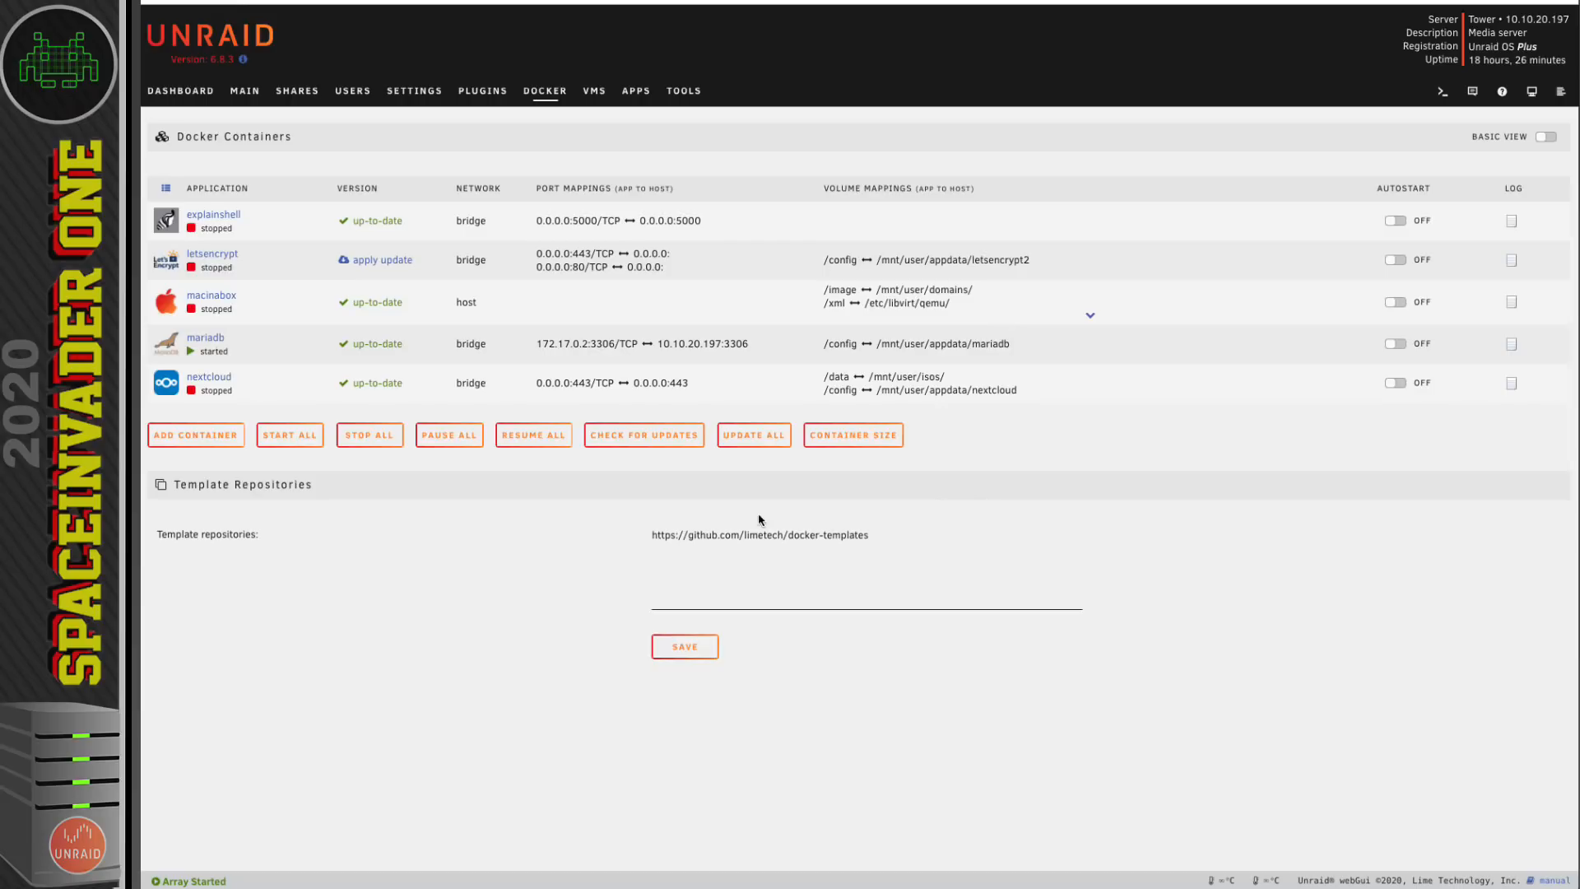
{"action": "left_click", "coordinate": [754, 435]}
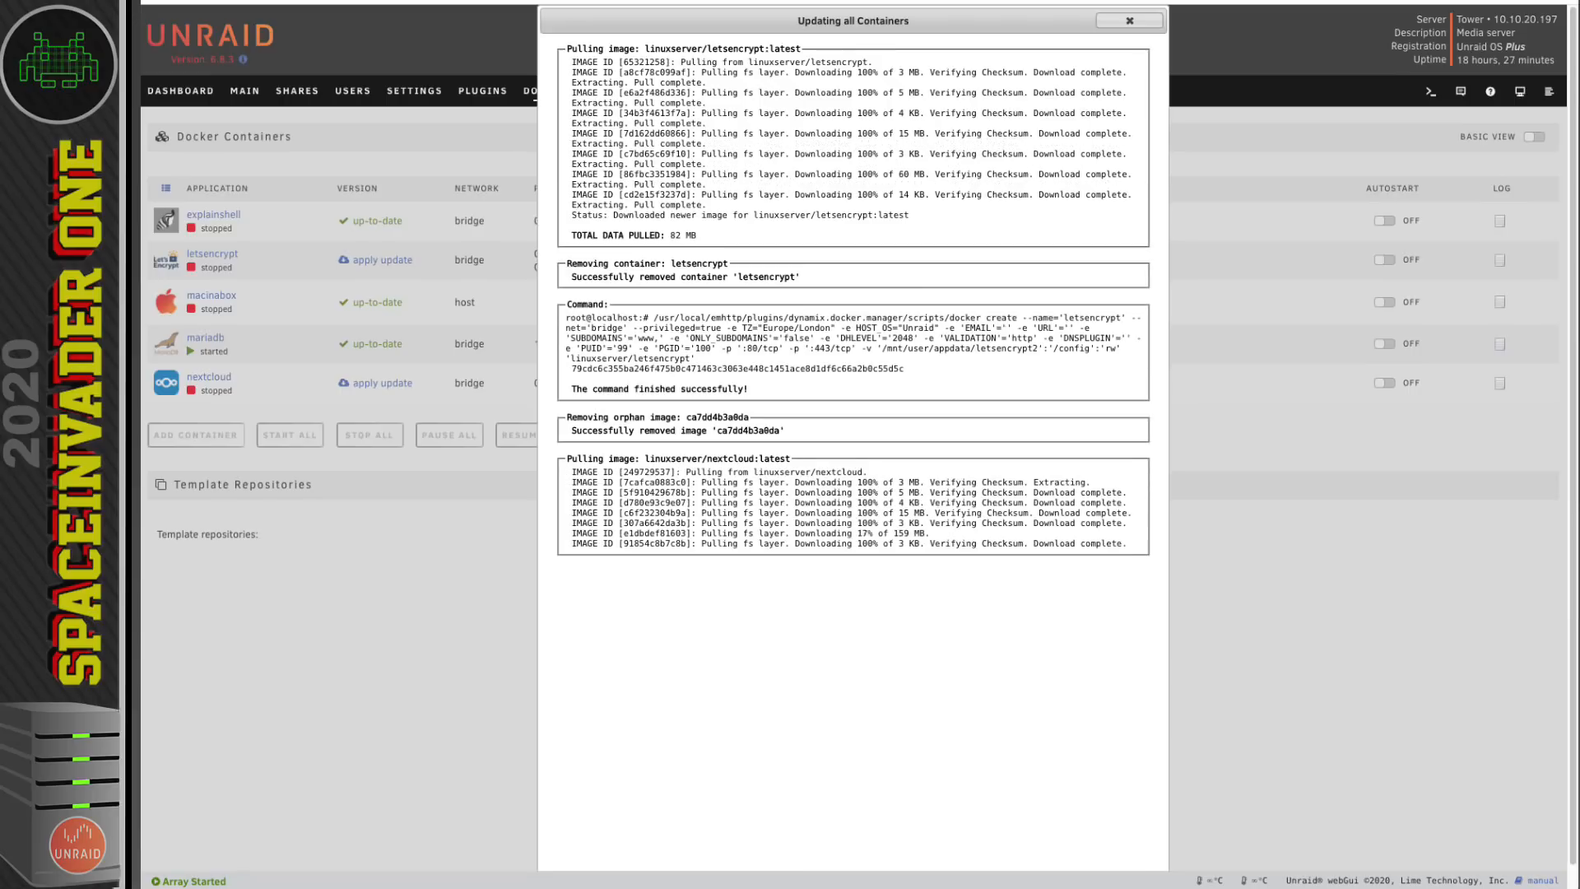
{"action": "left_click", "coordinate": [874, 851]}
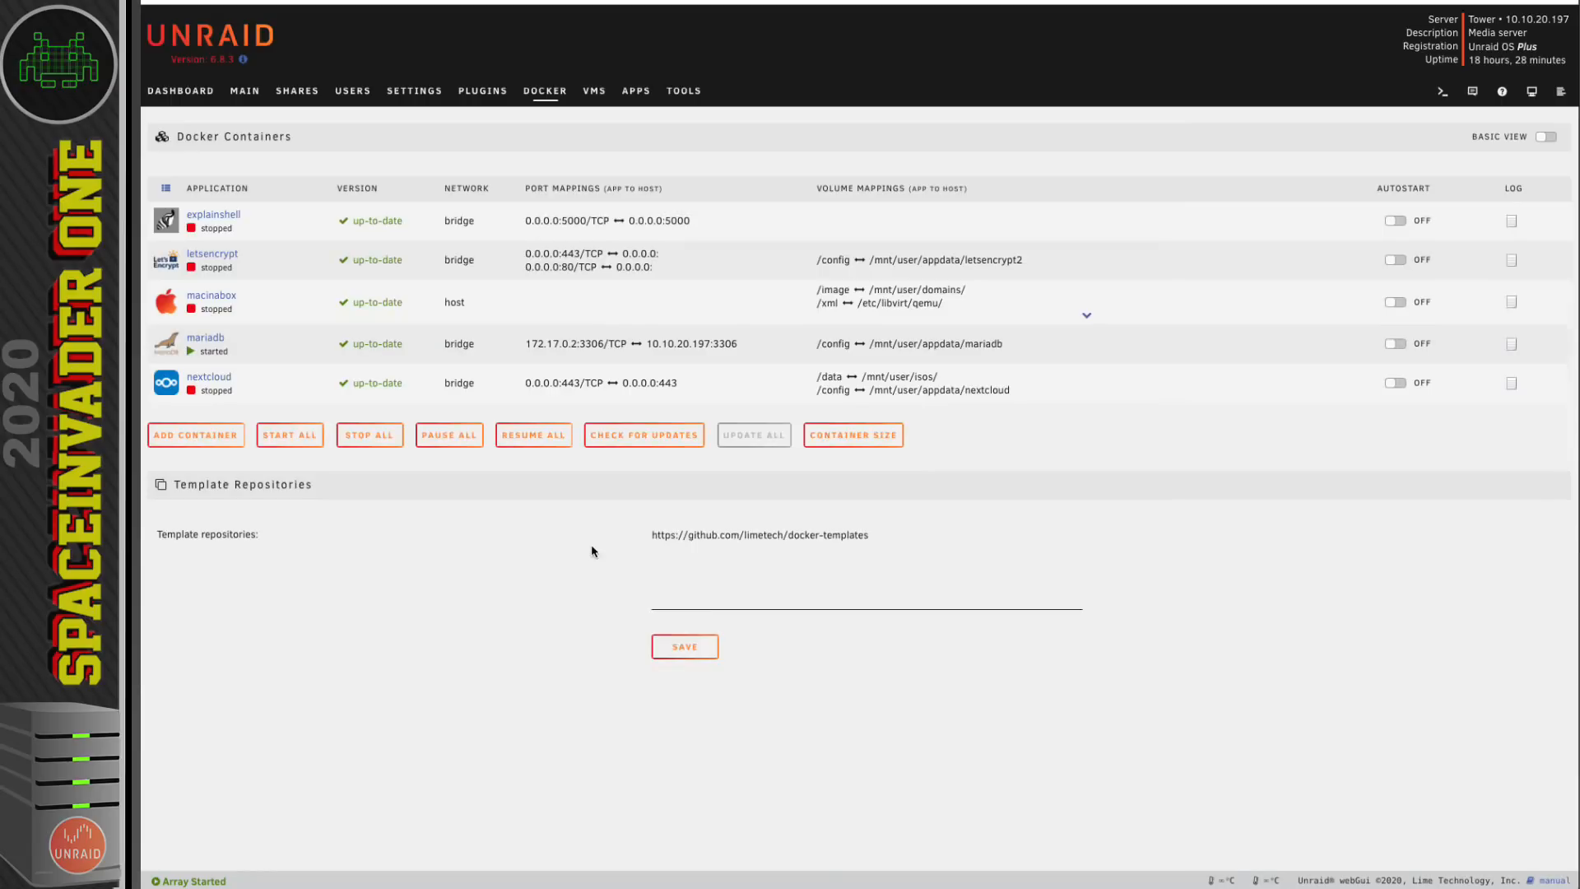
- Review the virtual machine list and the System Devices page with its IOMMU groups, CPU pairings and USB devices
{"action": "left_click", "coordinate": [598, 93]}
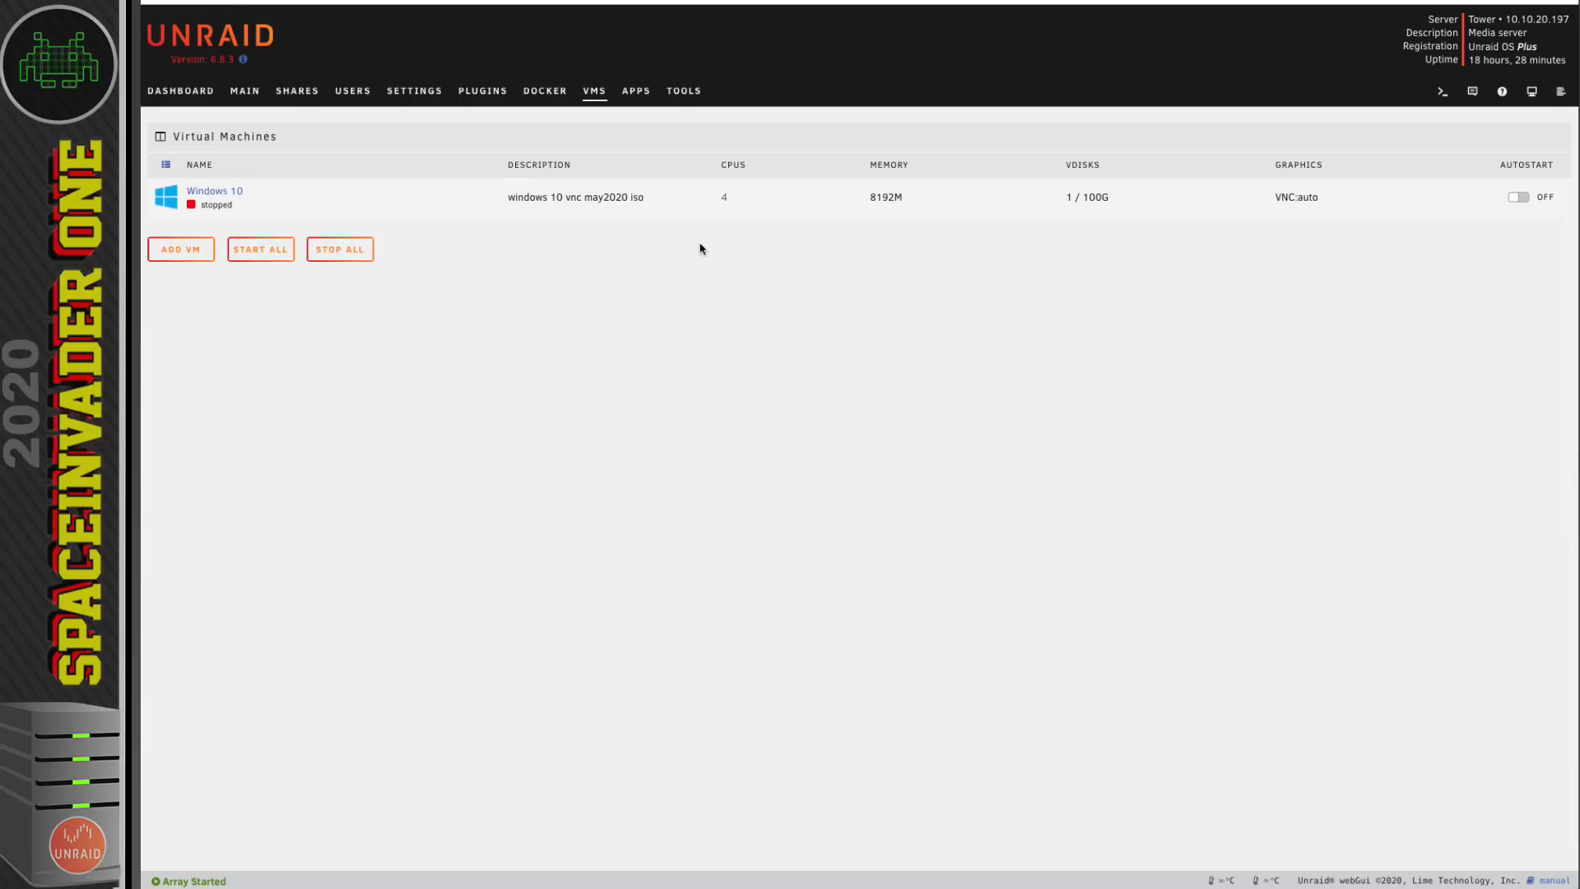
{"action": "left_click", "coordinate": [690, 98]}
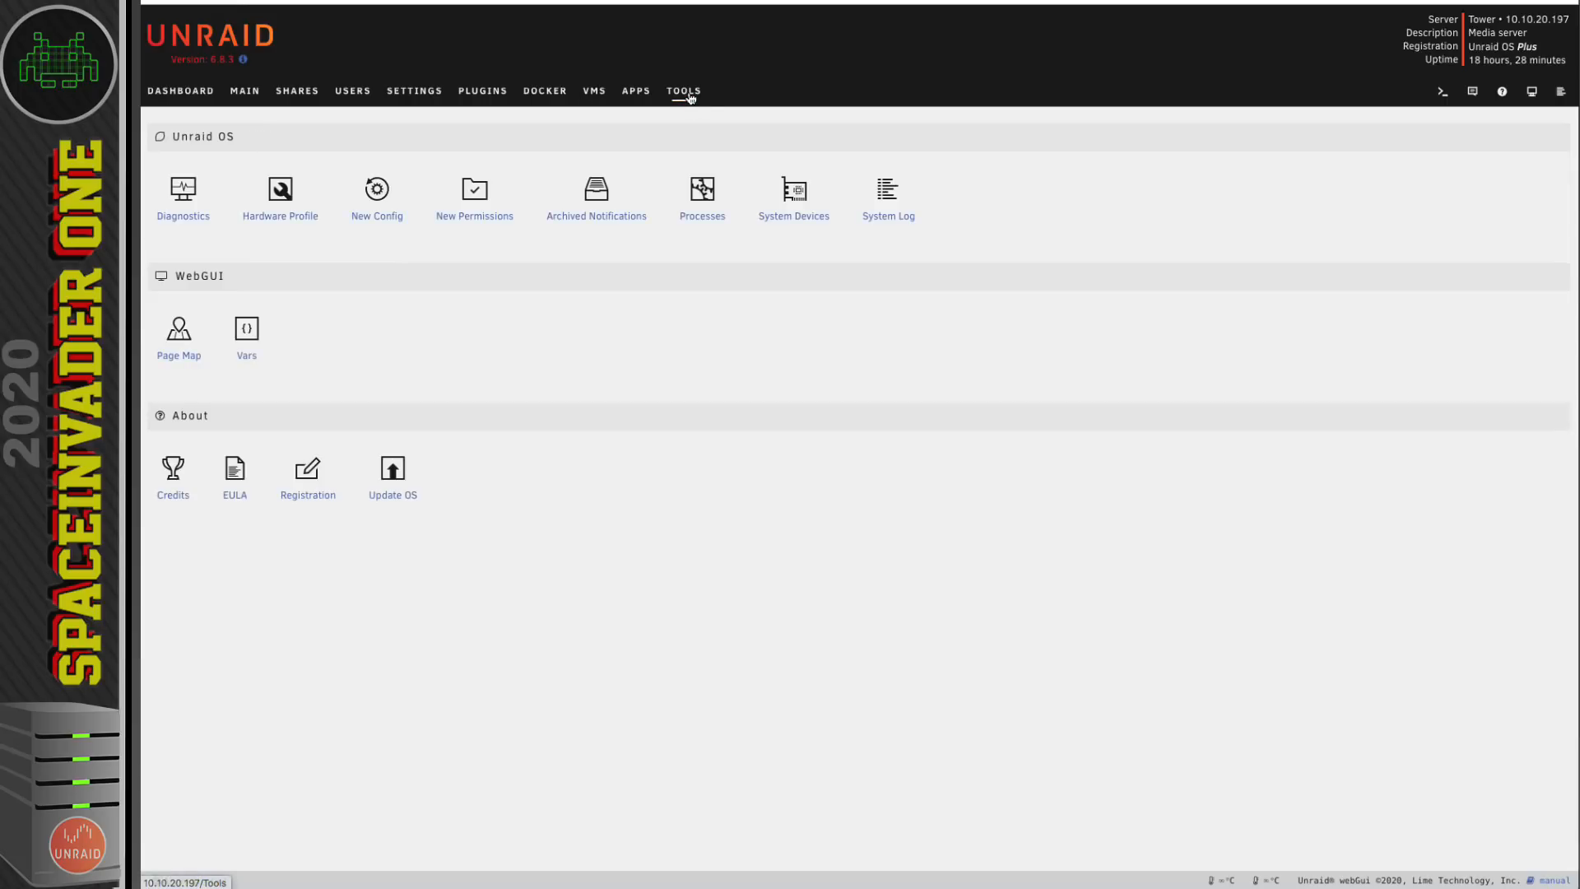
{"action": "left_click", "coordinate": [796, 218]}
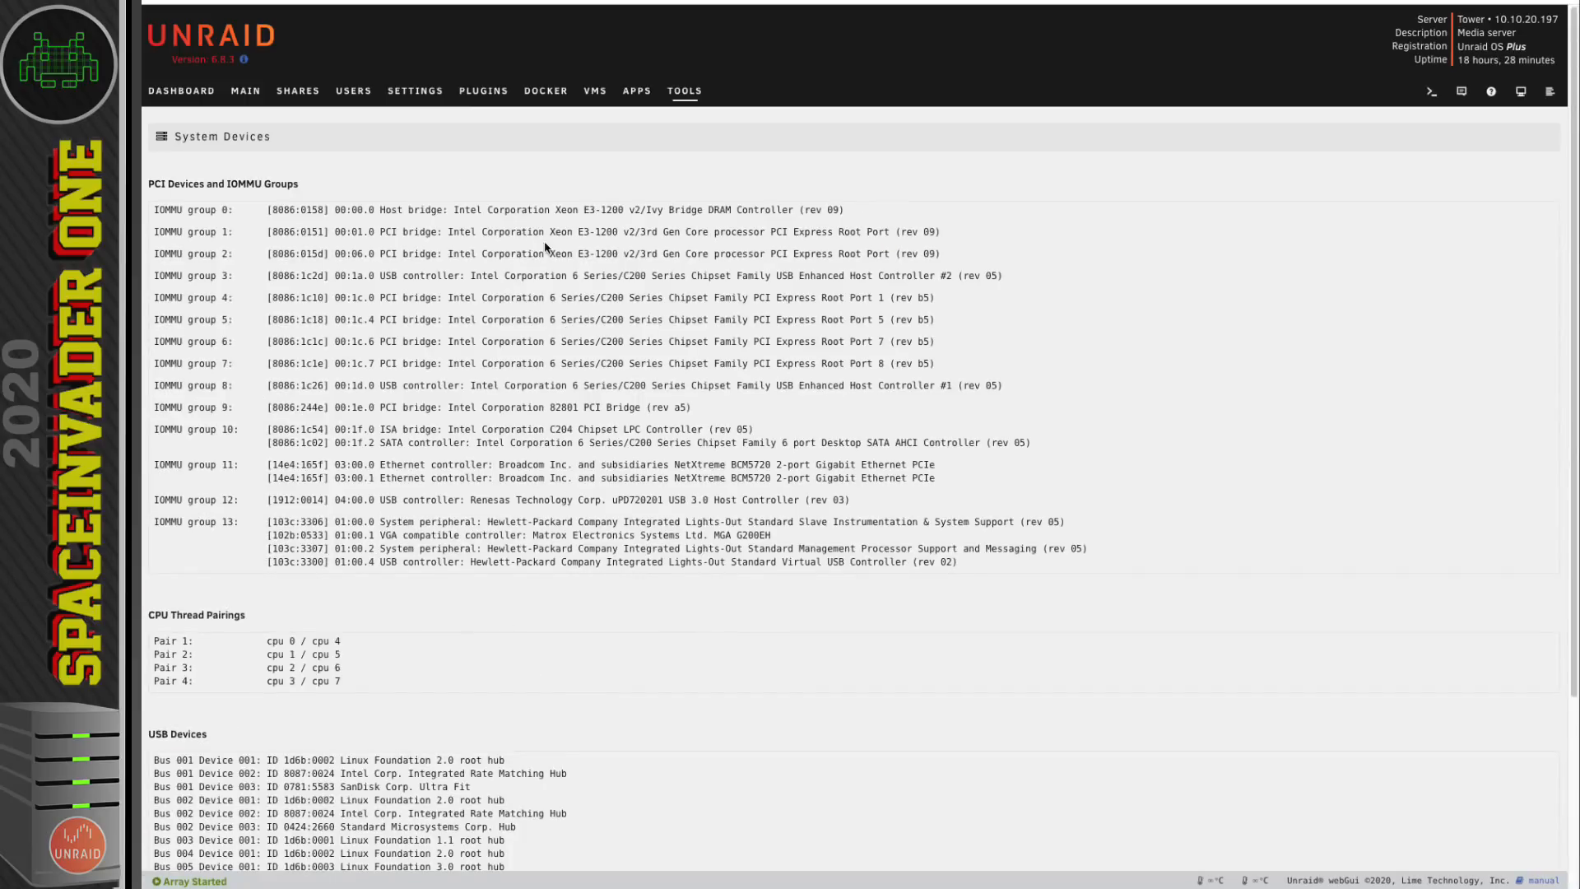
{"action": "scroll", "coordinate": [431, 339], "scroll_direction": "down", "scroll_amount": 1}
{"action": "scroll", "coordinate": [433, 344], "scroll_direction": "up", "scroll_amount": 1}
- Switch the Unraid OS update branch to Next and install version 6.9.0-beta22
{"action": "left_click", "coordinate": [685, 91]}
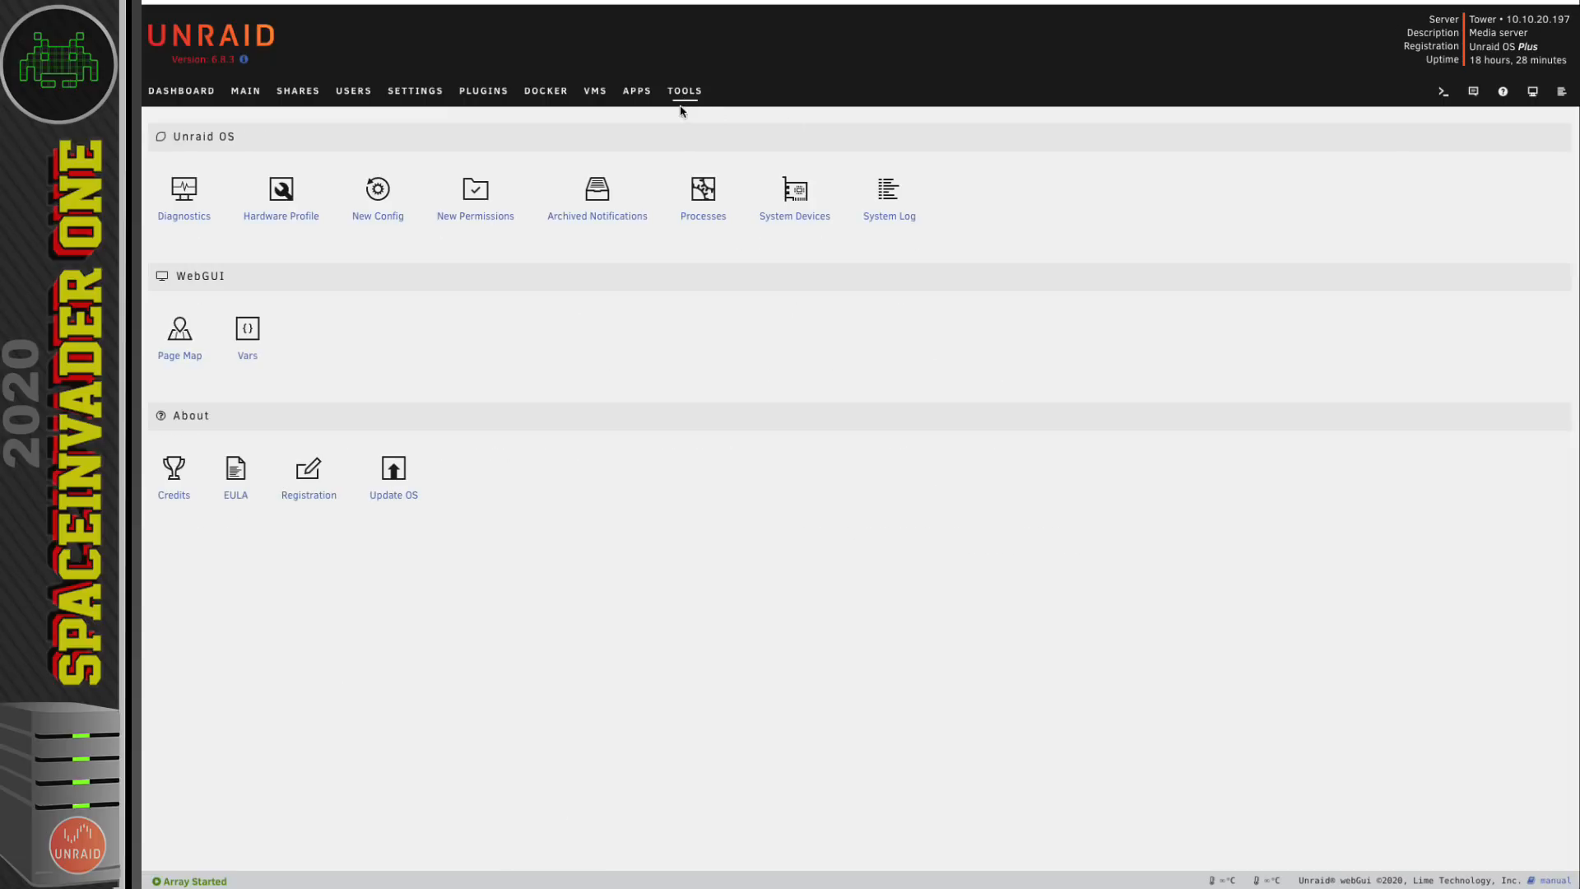
{"action": "left_click", "coordinate": [395, 496]}
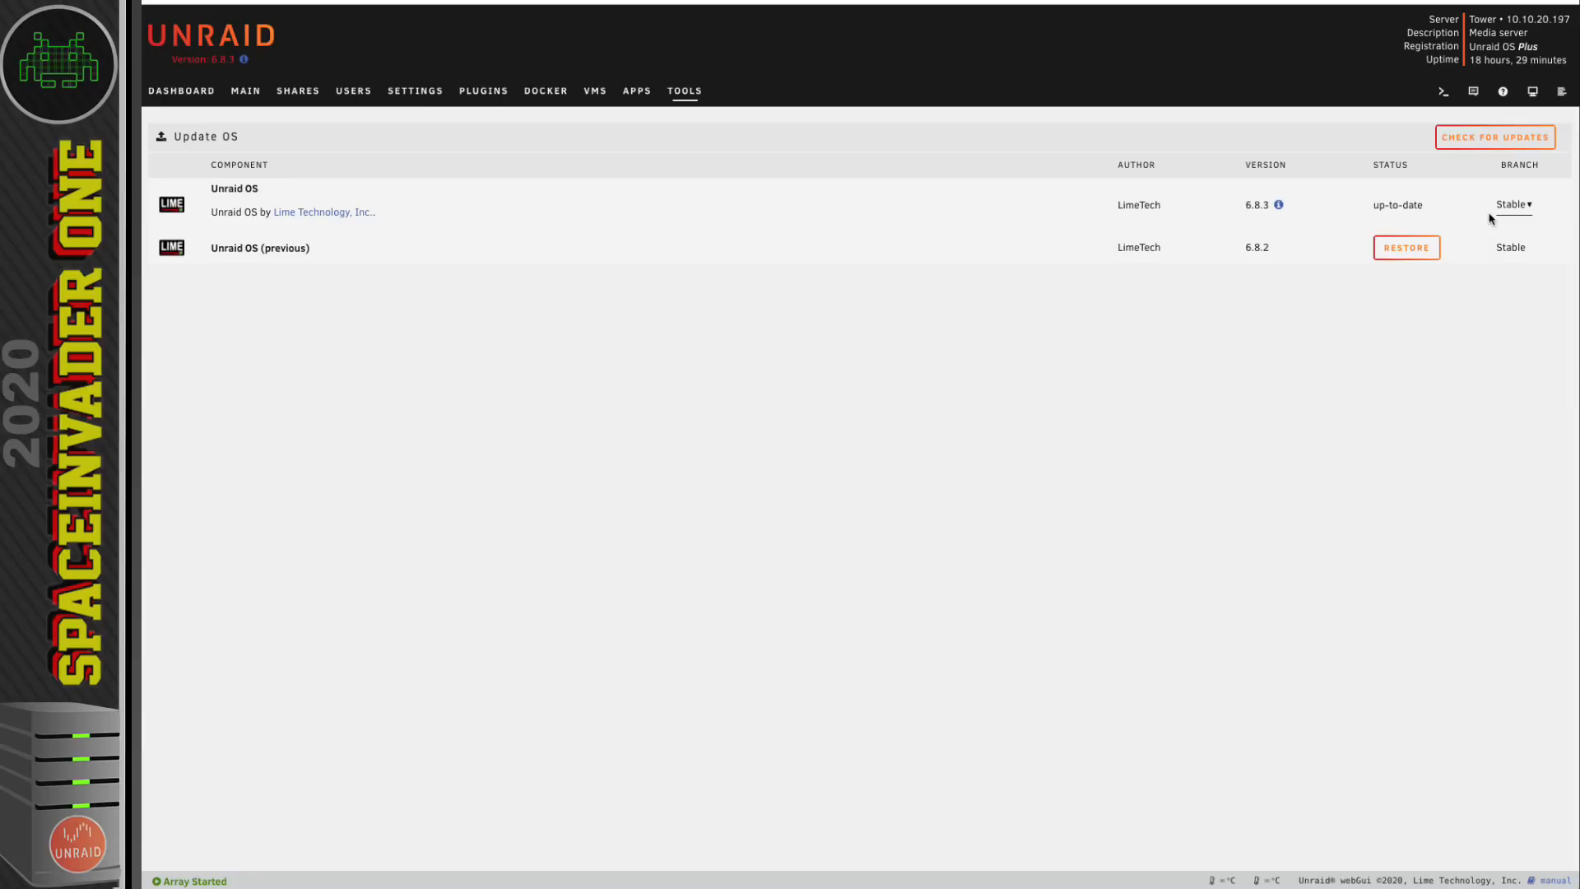
{"action": "left_click", "coordinate": [1527, 211]}
{"action": "left_click", "coordinate": [1518, 218]}
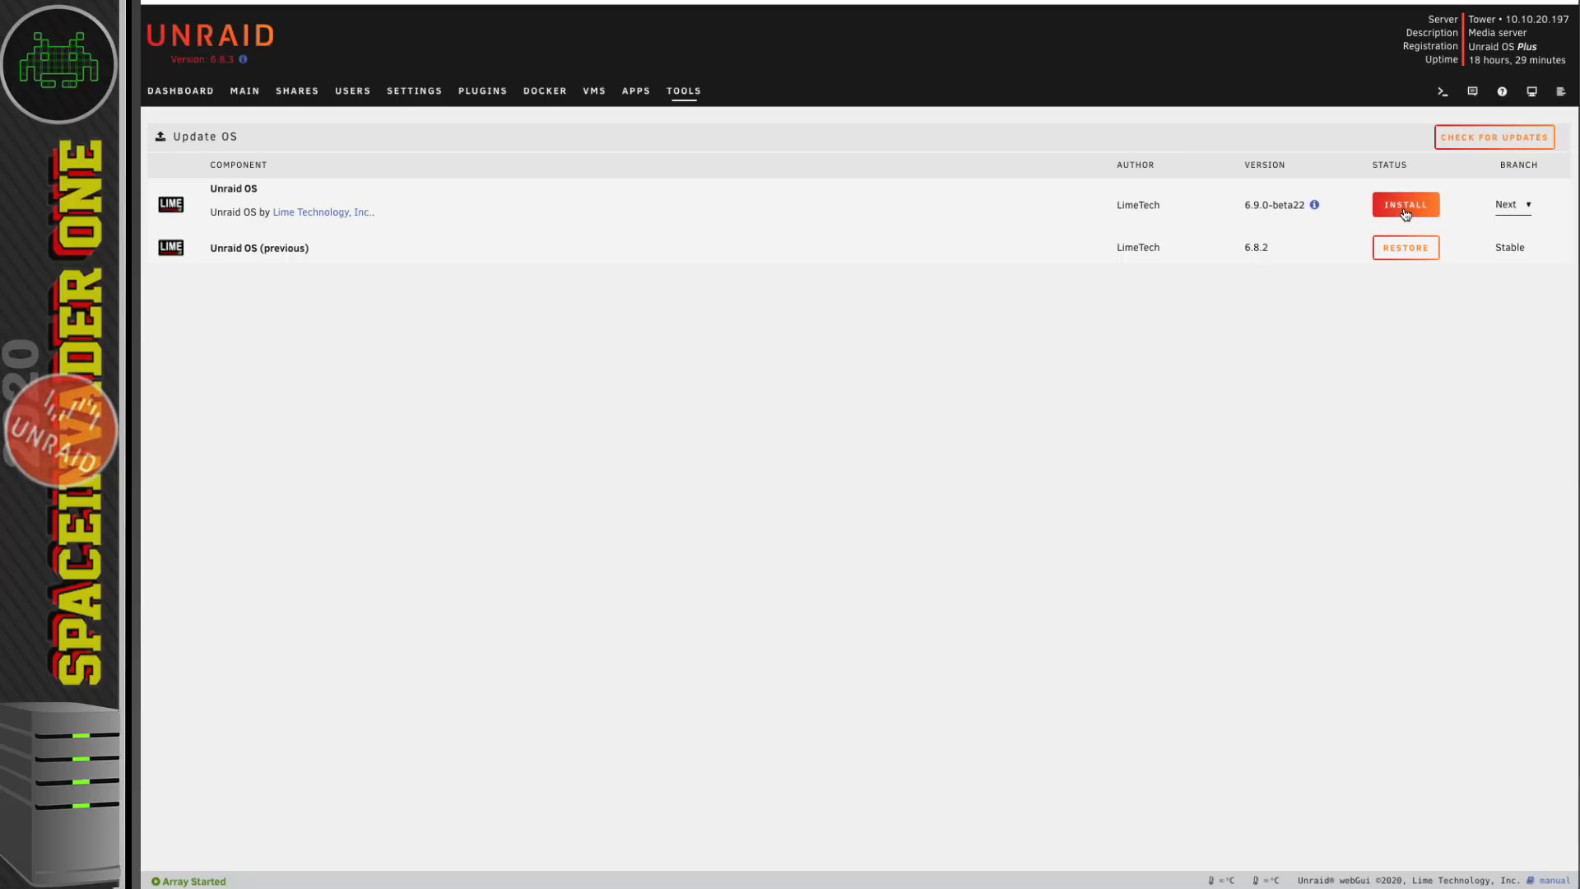
{"action": "left_click", "coordinate": [1405, 212]}
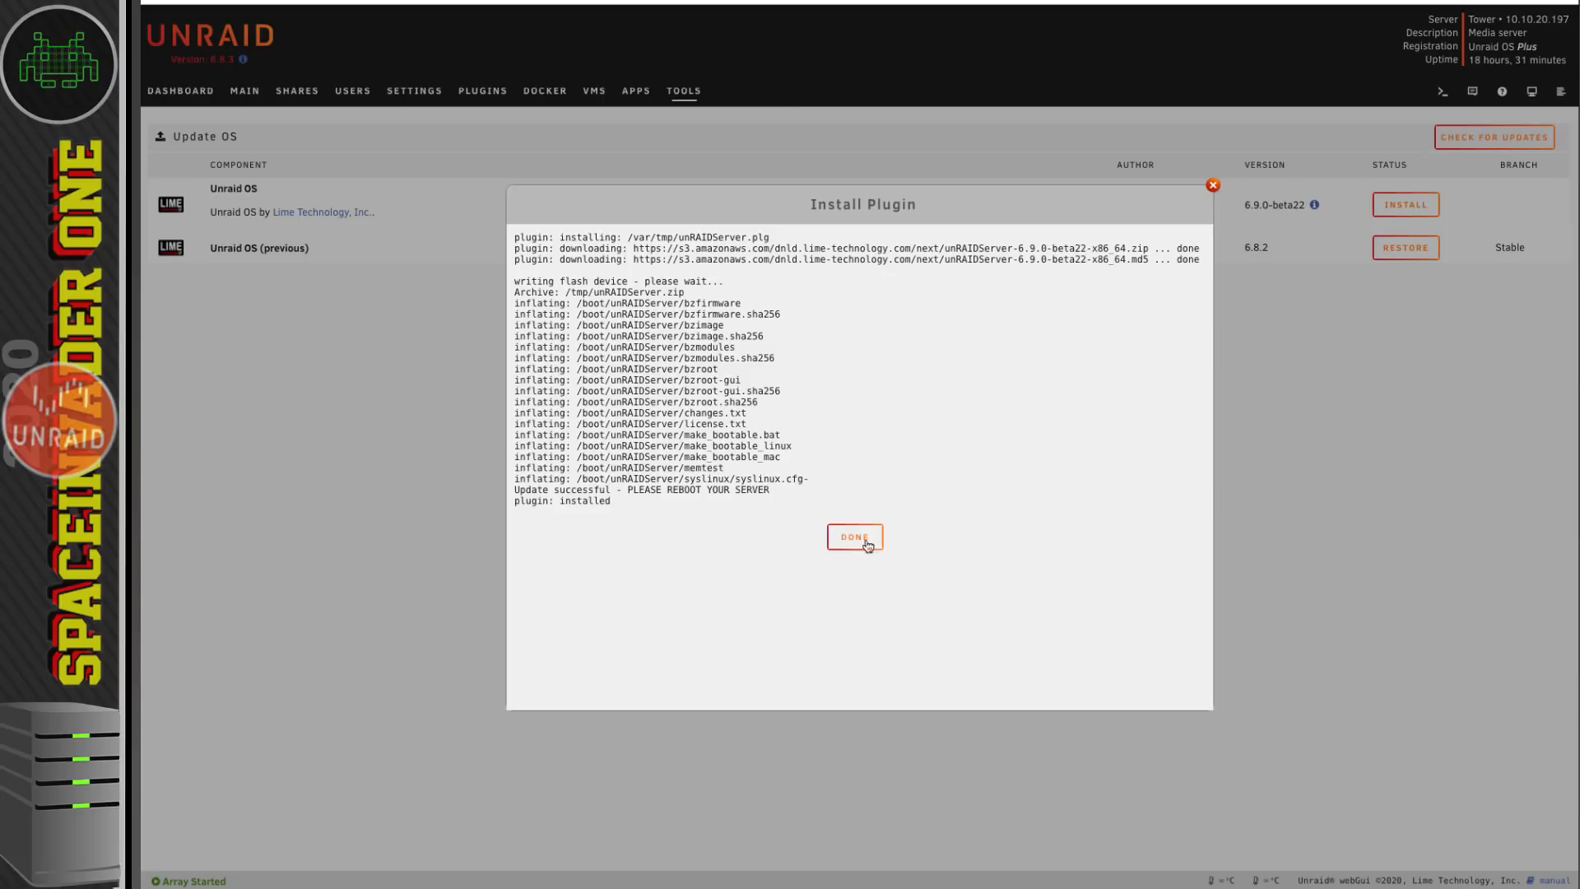
{"action": "left_click", "coordinate": [855, 537]}
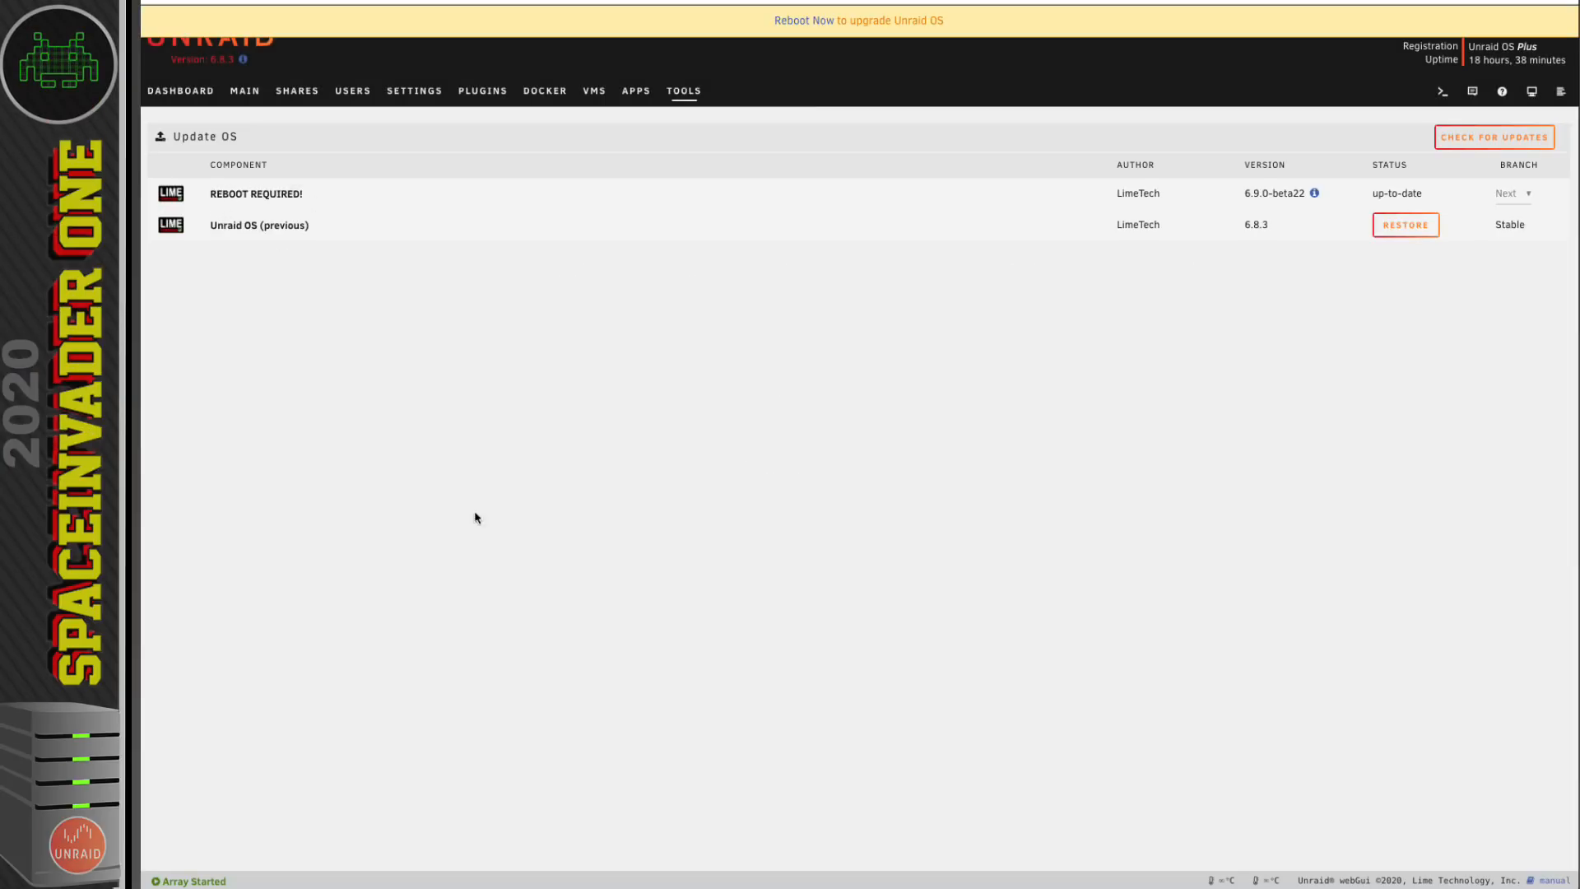
- Reboot the server from the array operations to complete the Unraid OS upgrade
{"action": "left_click", "coordinate": [250, 99]}
{"action": "scroll", "coordinate": [734, 313], "scroll_direction": "down", "scroll_amount": 3}
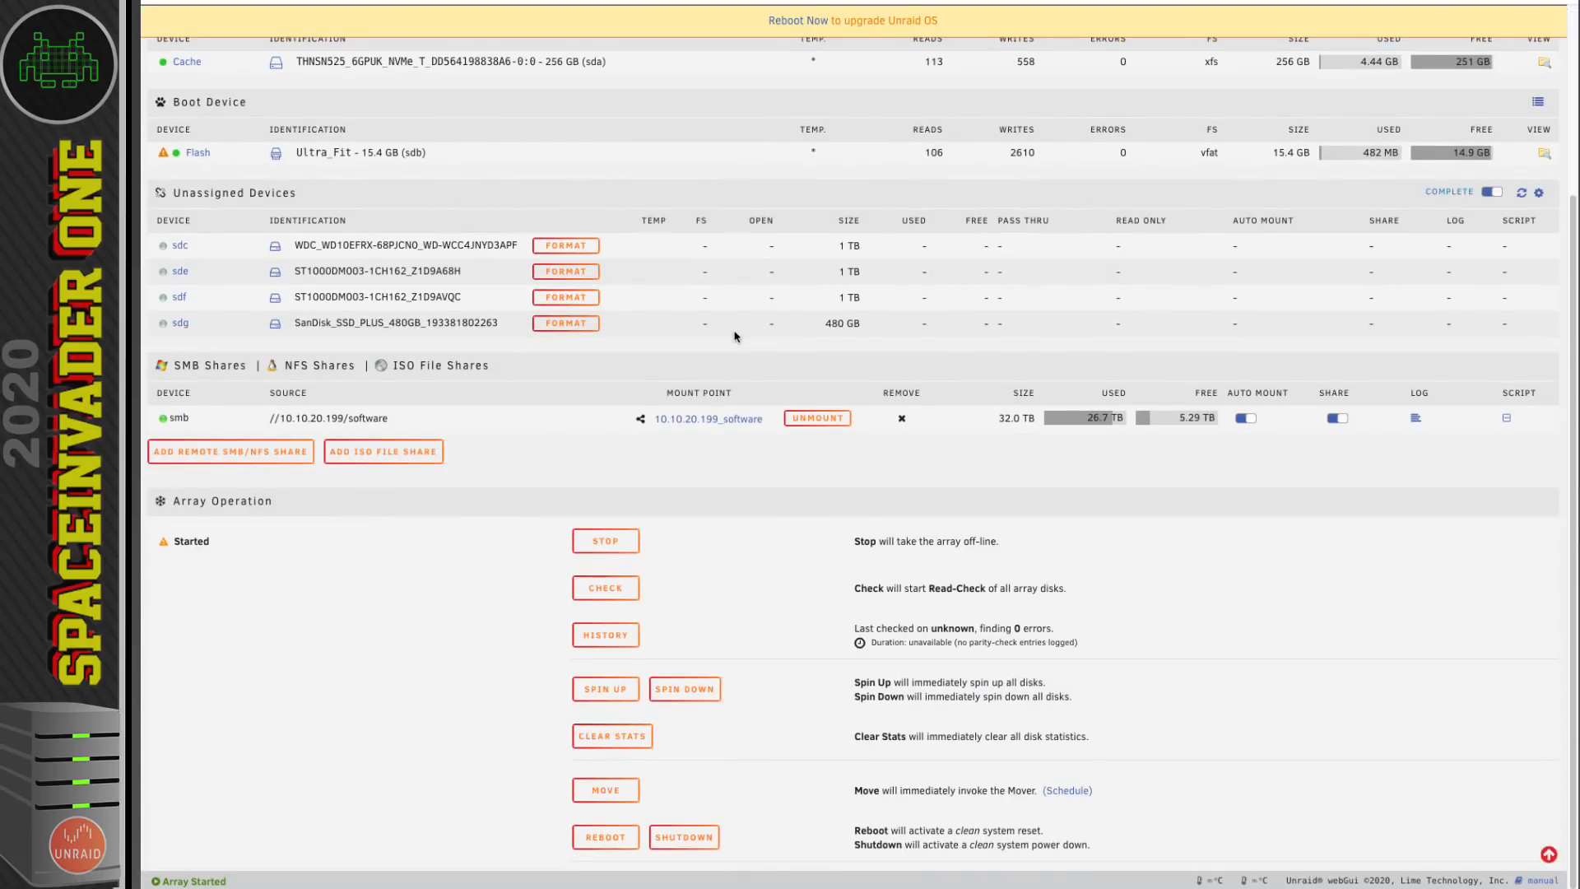
{"action": "left_click", "coordinate": [601, 837]}
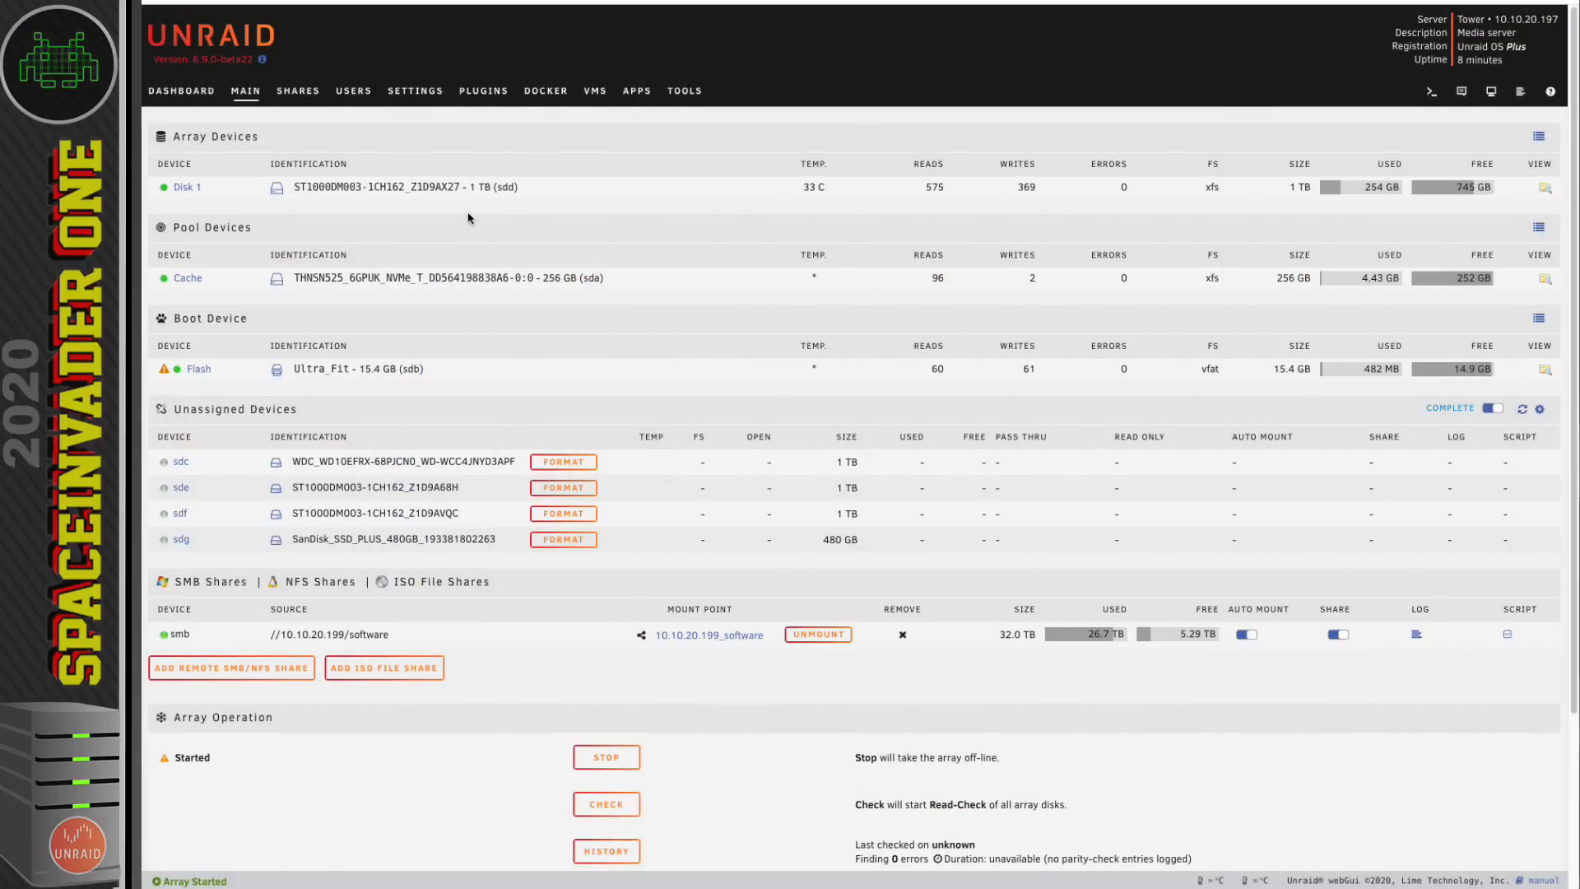
- Look over the device overview after the upgrade and find the Linux kernel version in the 6.9.0-beta22 release notes
{"action": "scroll", "coordinate": [921, 580], "scroll_direction": "down", "scroll_amount": 3}
{"action": "scroll", "coordinate": [743, 488], "scroll_direction": "up", "scroll_amount": 3}
{"action": "left_click", "coordinate": [262, 62]}
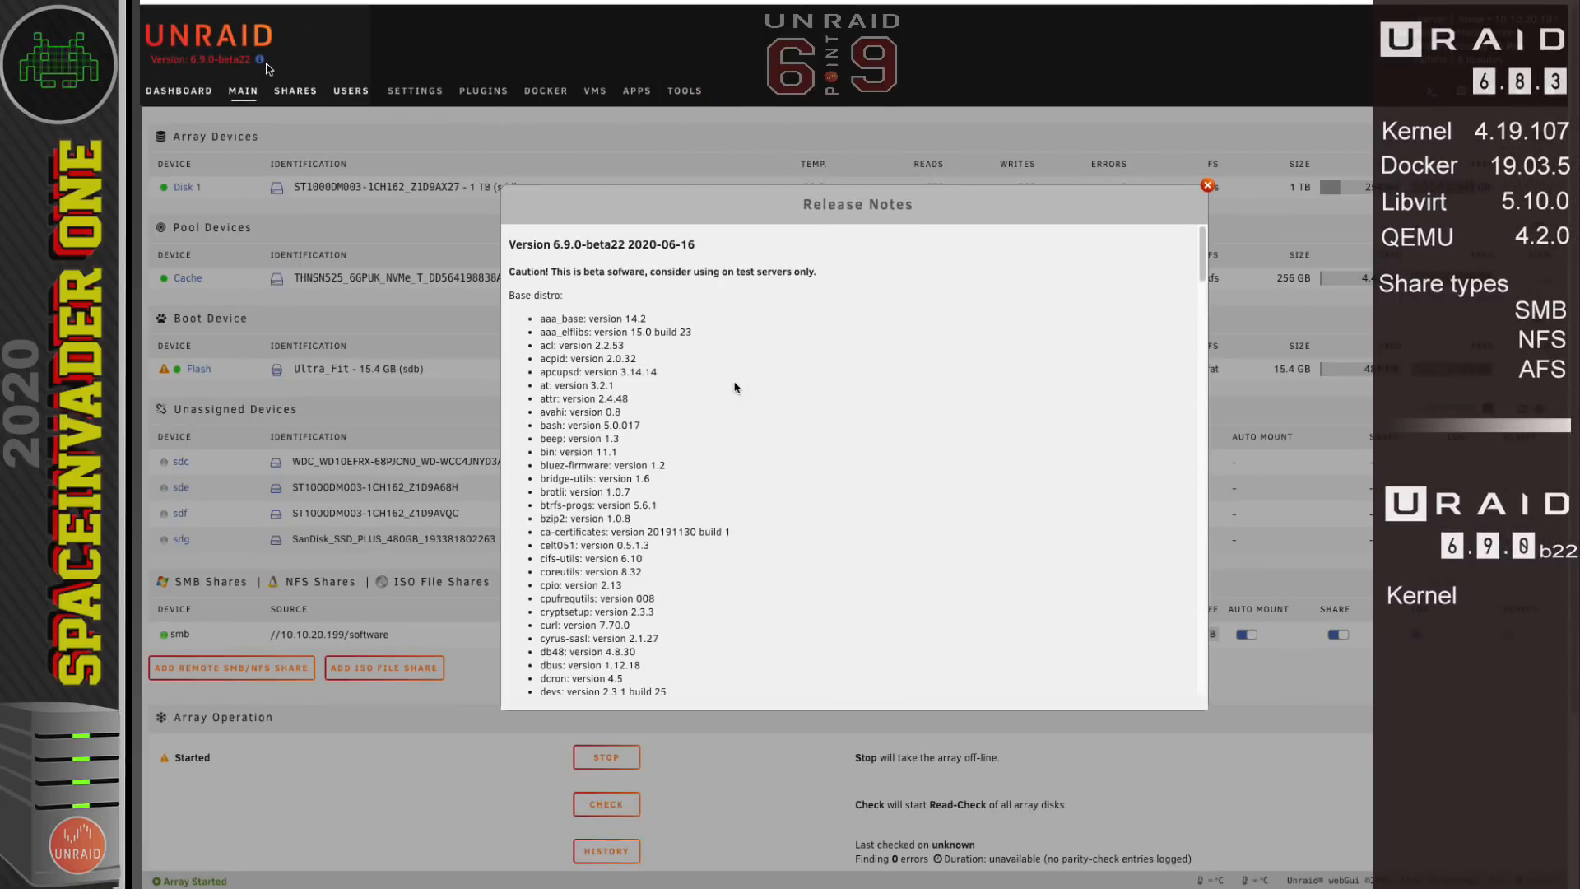
{"action": "scroll", "coordinate": [733, 391], "scroll_direction": "down", "scroll_amount": 15}
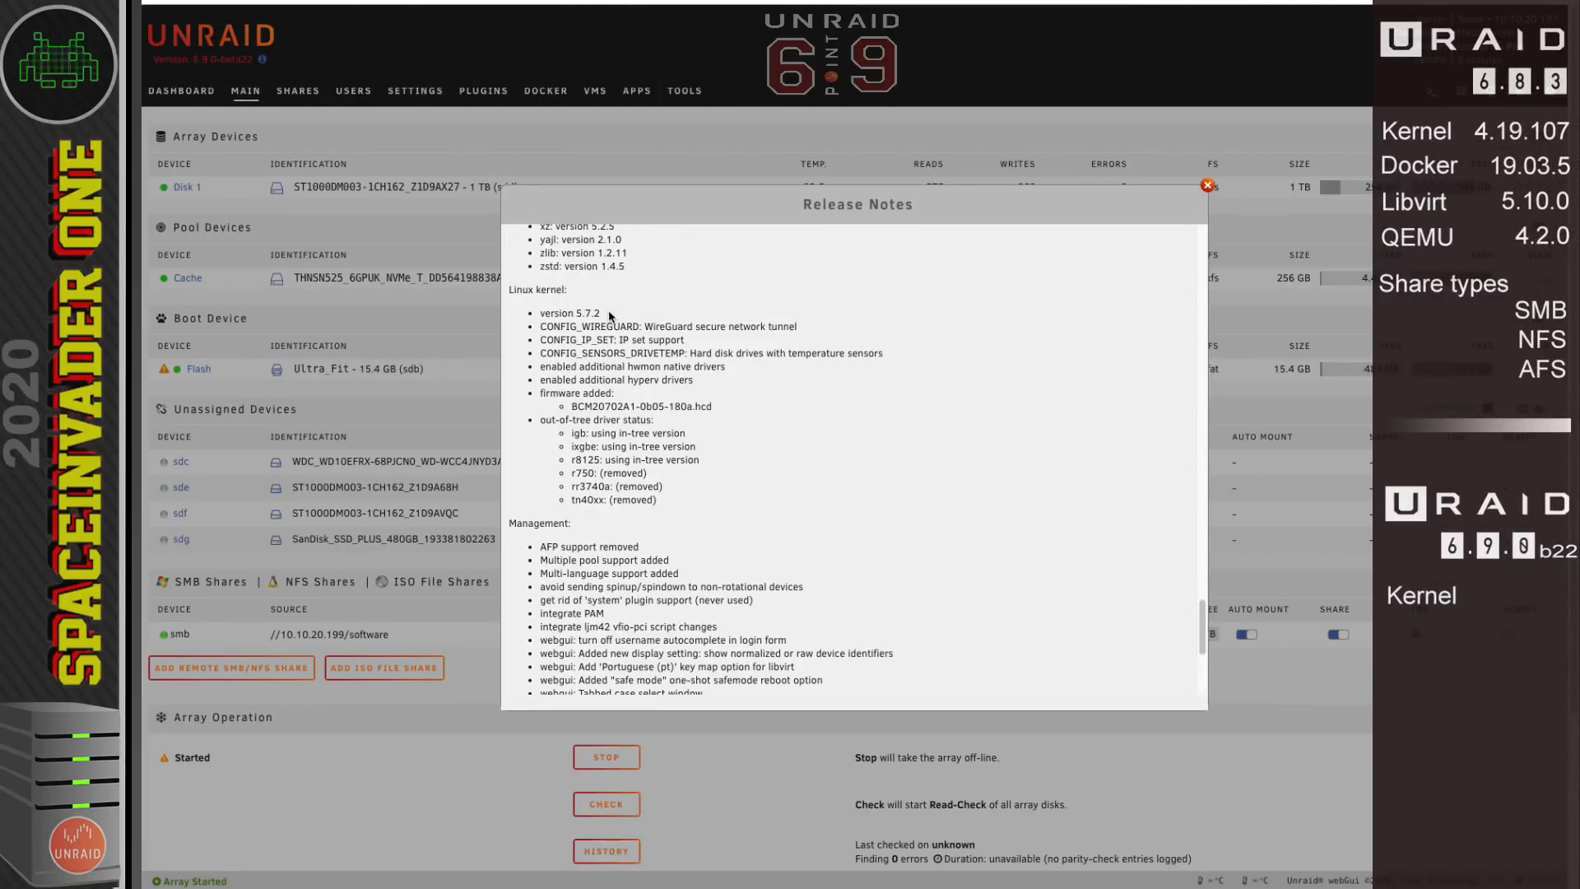
{"action": "left_click_drag", "start_coordinate": [609, 315], "coordinate": [561, 314]}
{"action": "left_click", "coordinate": [1207, 186]}
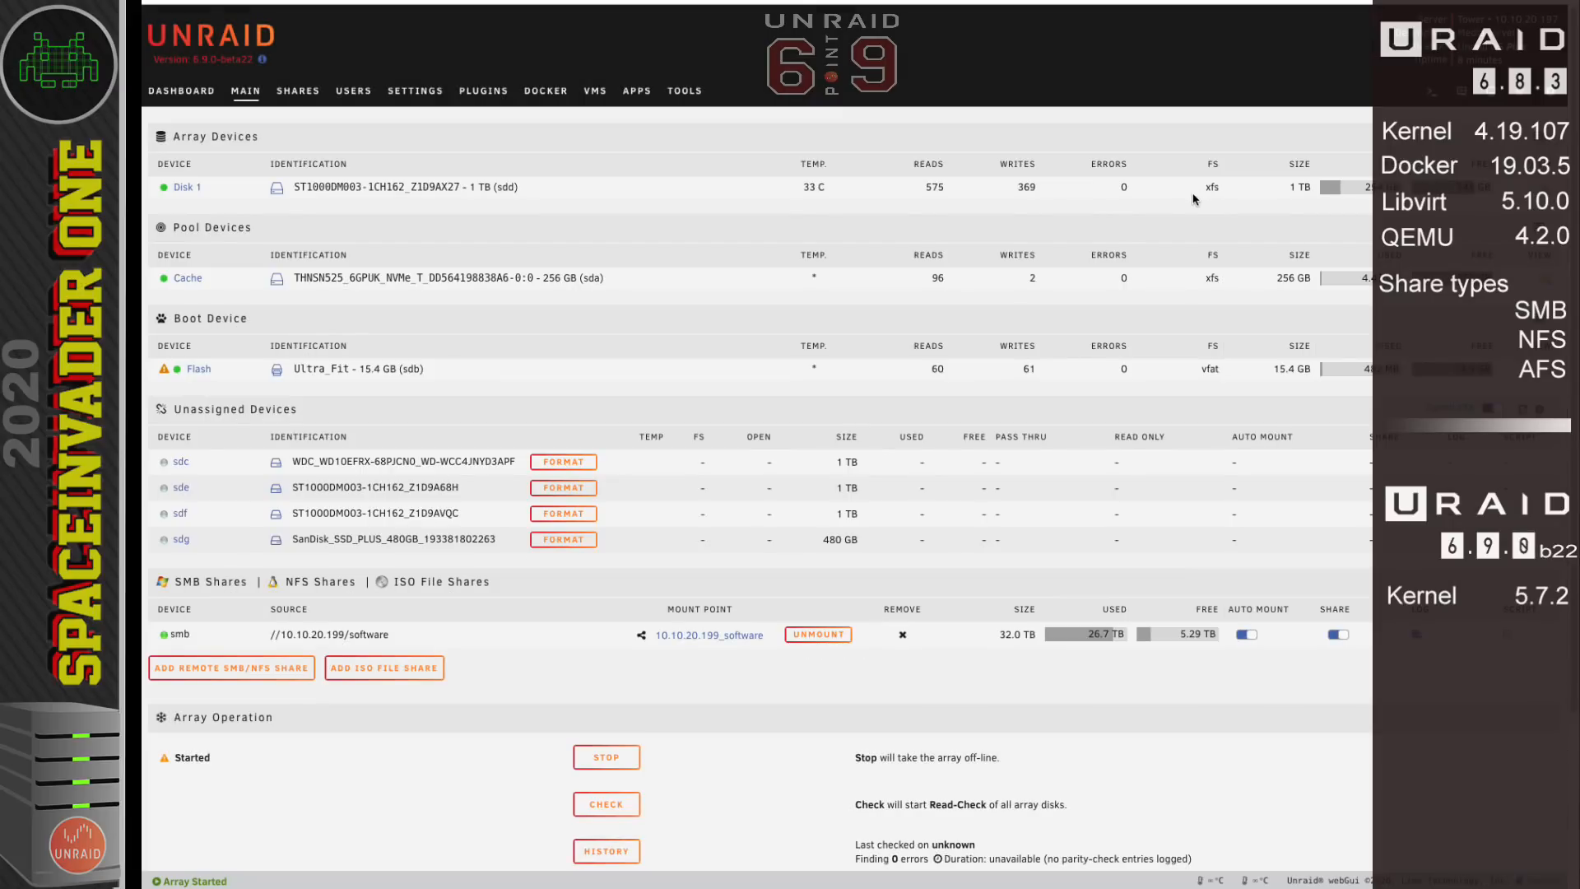
- Check the Docker version in the upgraded server's Docker settings
{"action": "left_click", "coordinate": [411, 92]}
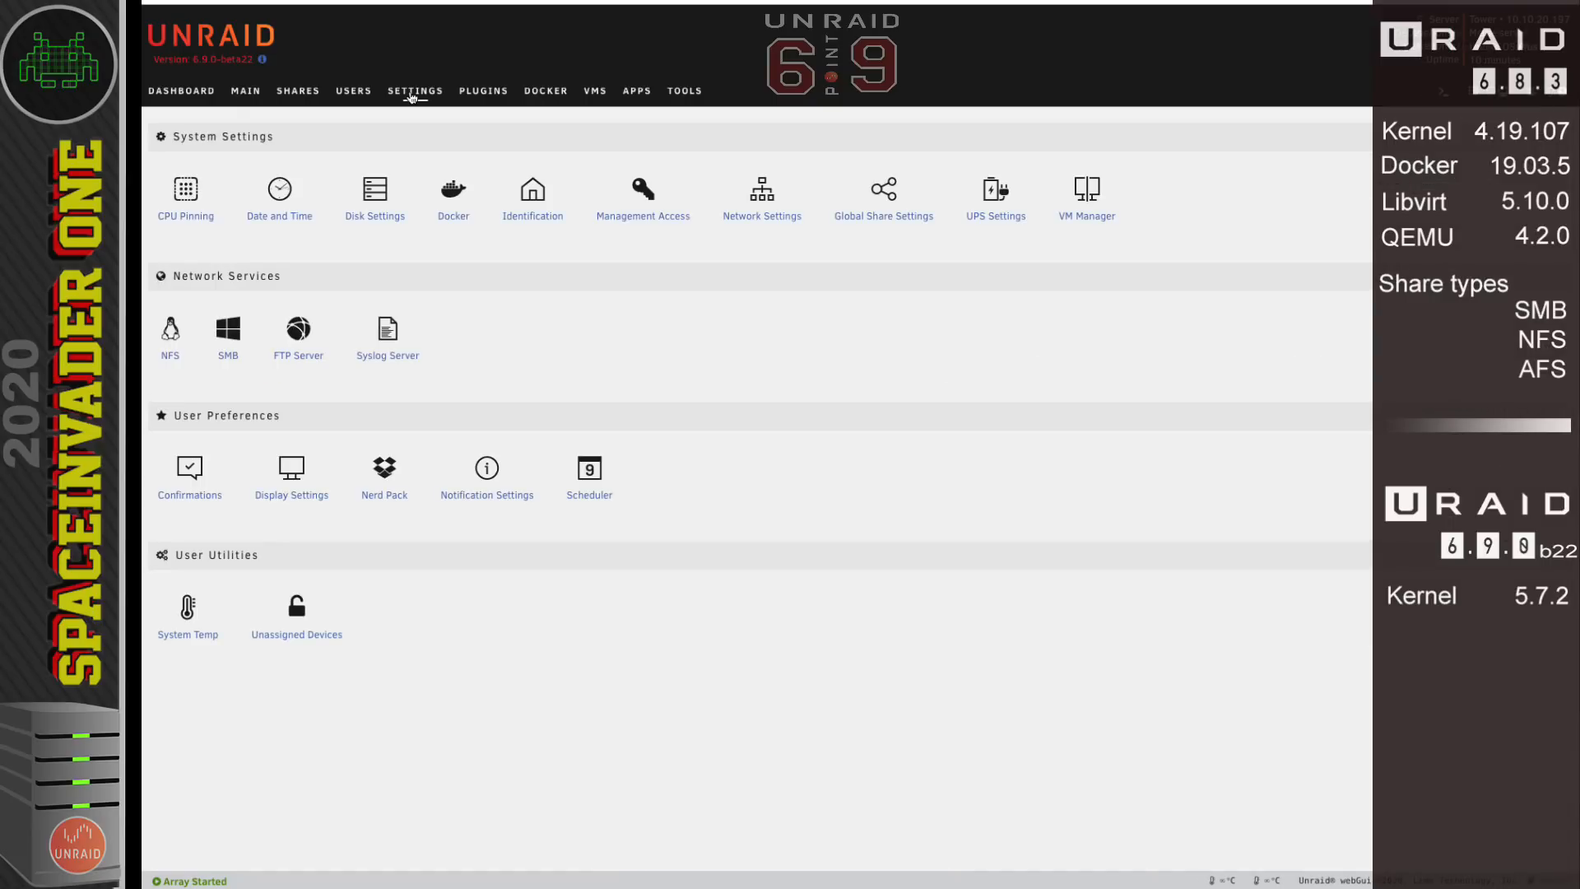
{"action": "left_click", "coordinate": [455, 221]}
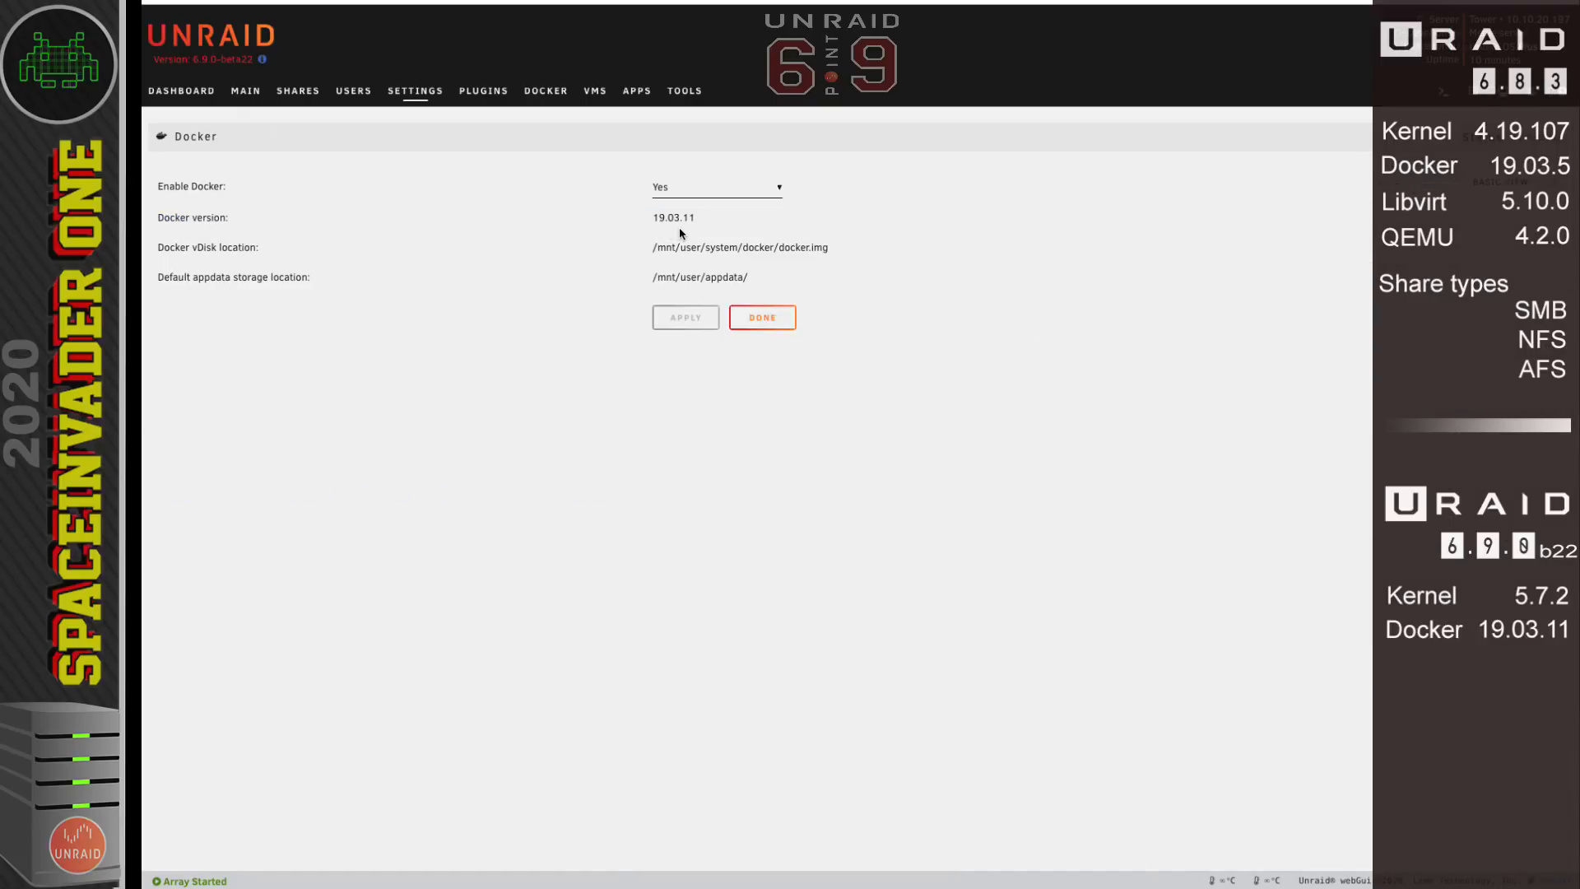
- Check the Libvirt and QEMU versions in the VM Manager settings and the available network sharing services
{"action": "left_click", "coordinate": [436, 92]}
{"action": "left_click", "coordinate": [1092, 222]}
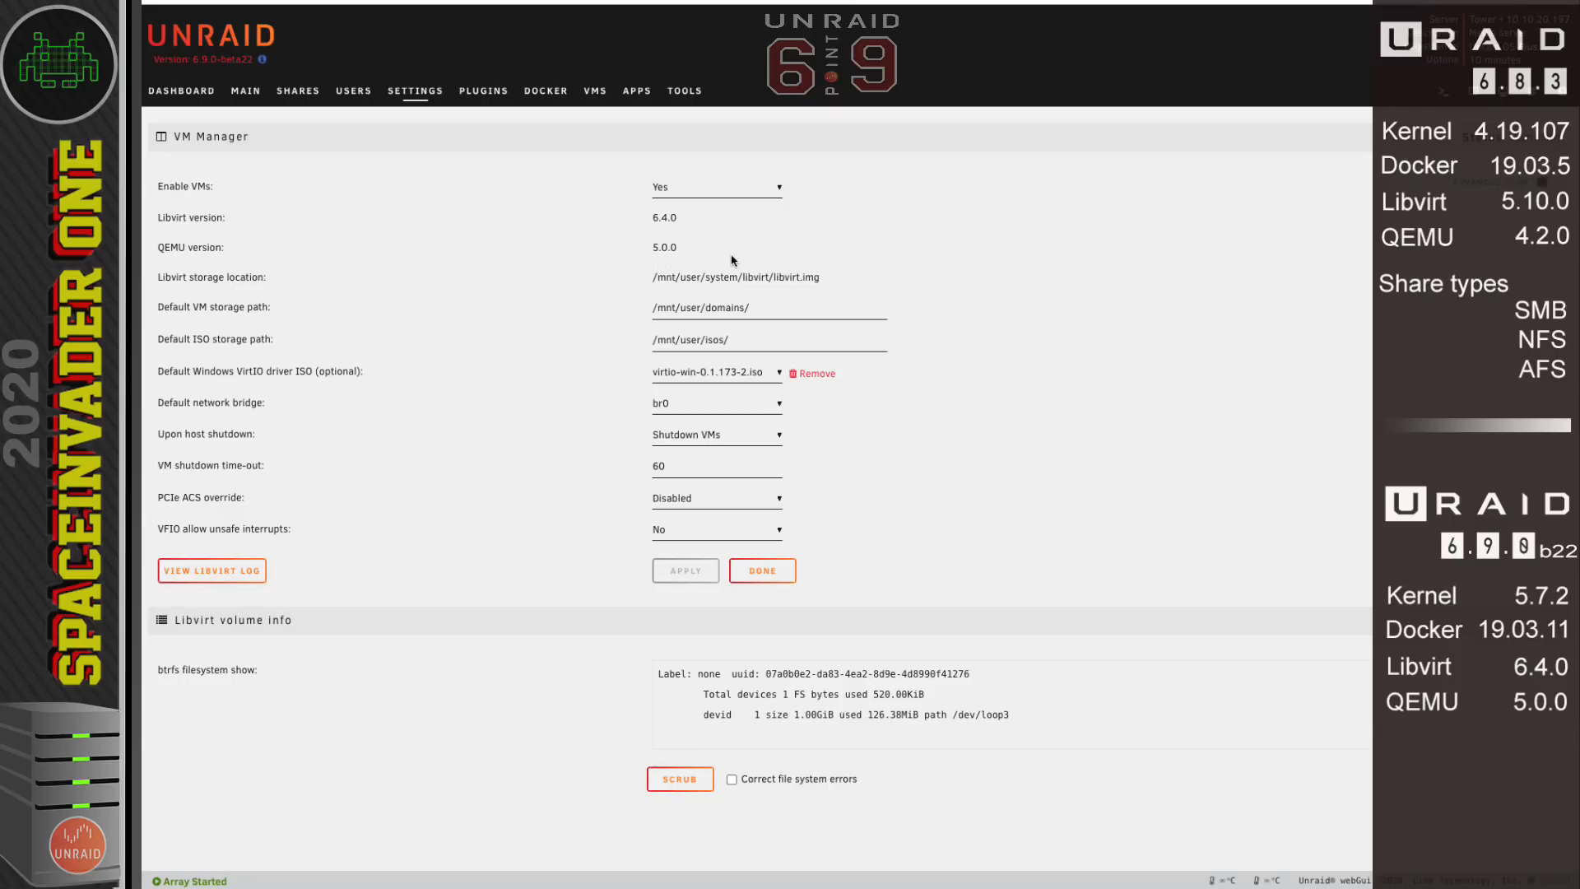
{"action": "left_click", "coordinate": [422, 98]}
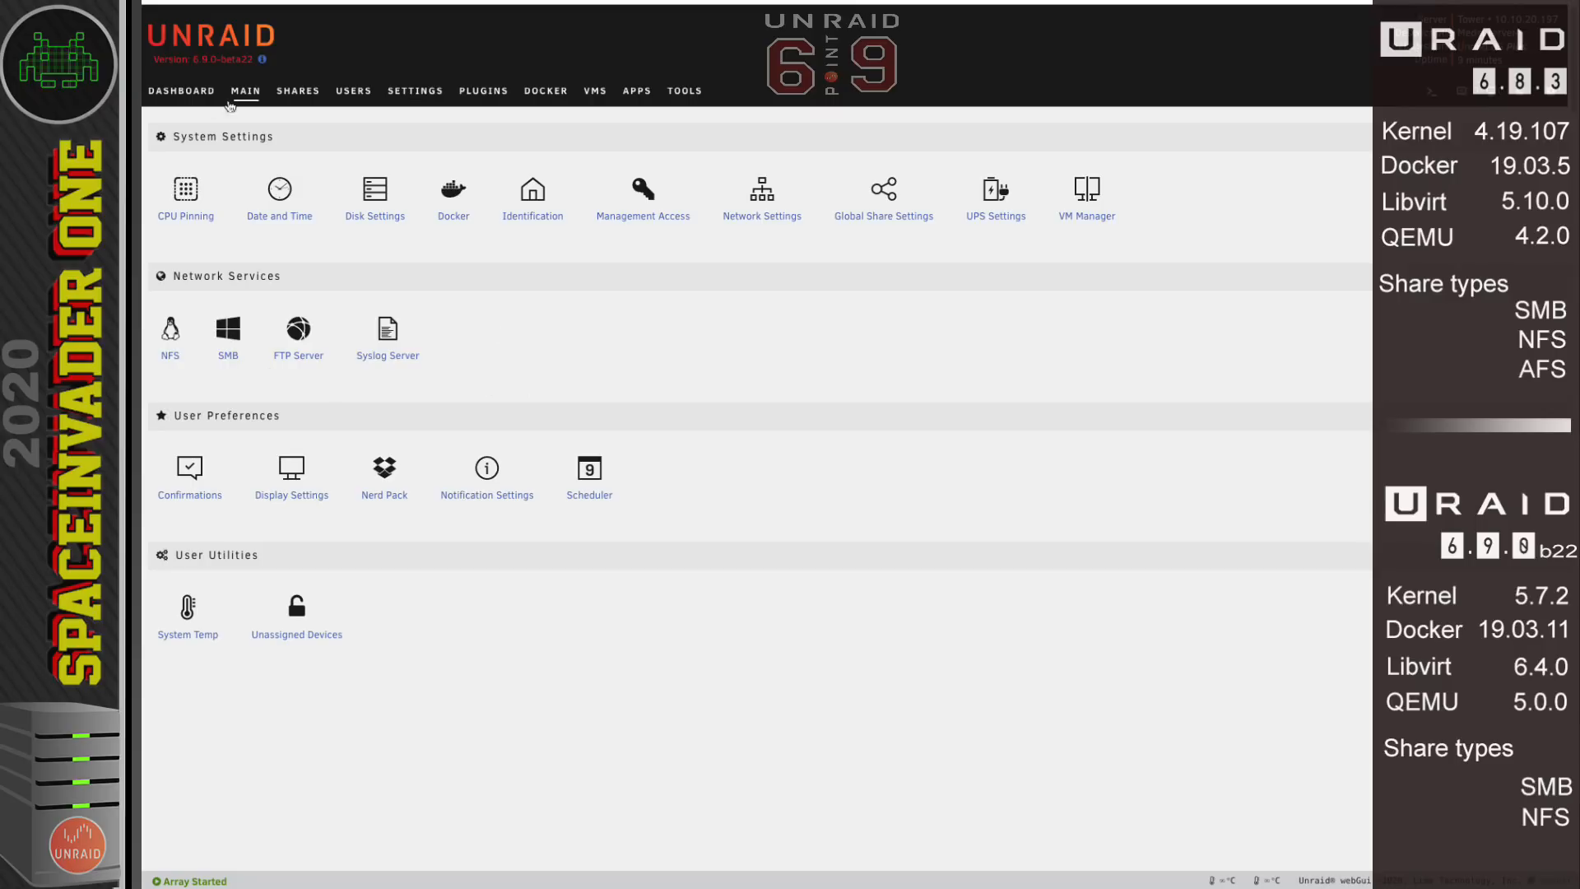
- Set the SMB export of the "old apple" share to Yes and apply the change
{"action": "left_click", "coordinate": [297, 94]}
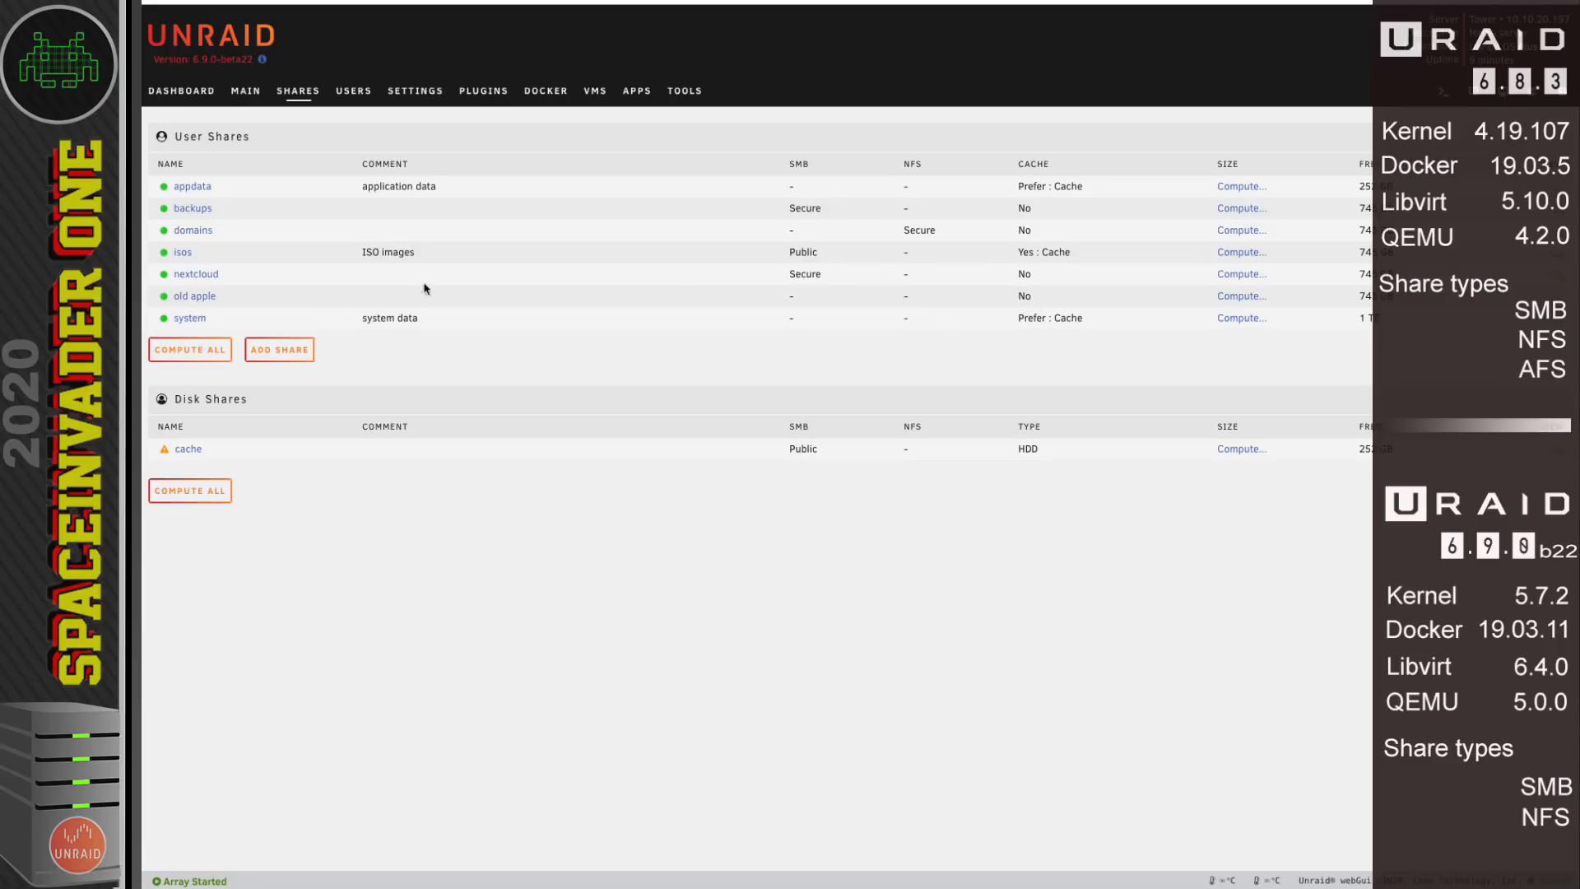
{"action": "left_click", "coordinate": [200, 297]}
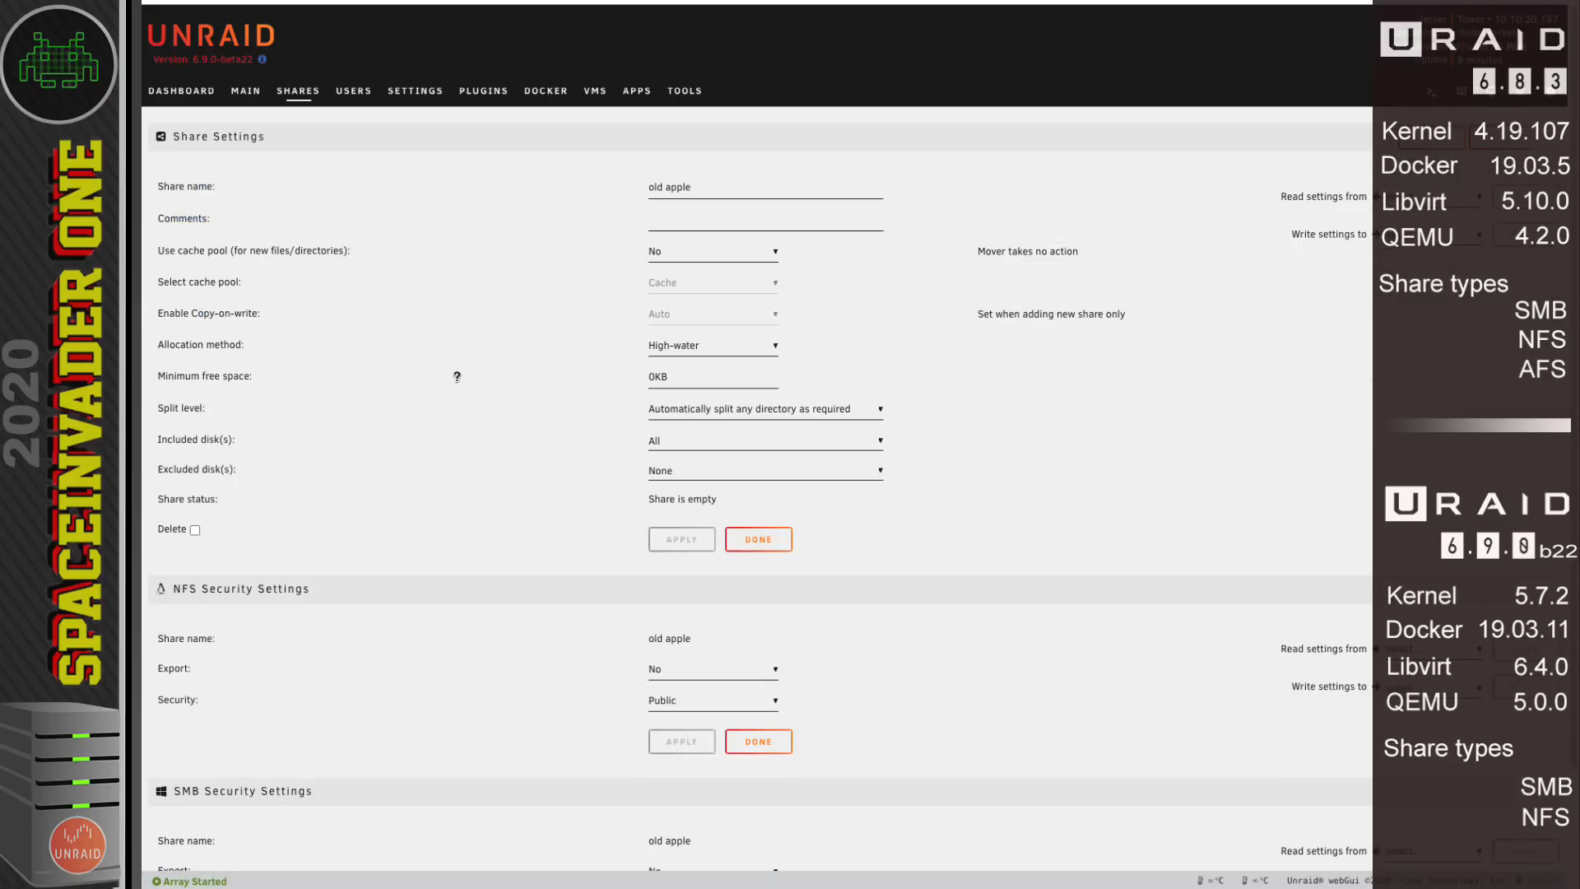
{"action": "scroll", "coordinate": [485, 391], "scroll_direction": "down", "scroll_amount": 2}
{"action": "left_click", "coordinate": [722, 733]}
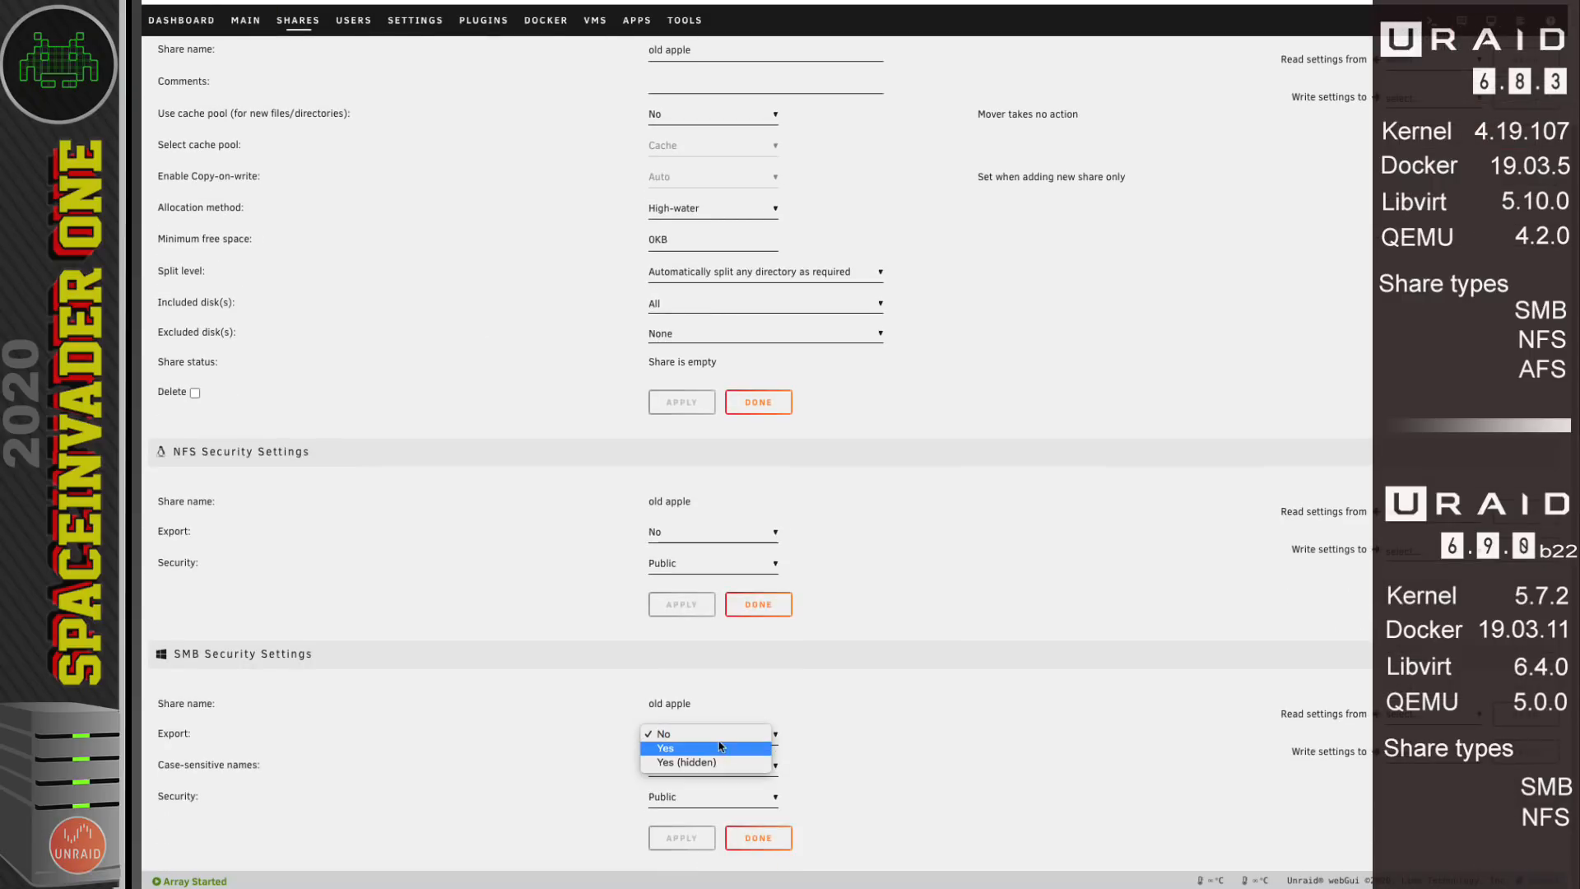
{"action": "left_click", "coordinate": [719, 748]}
{"action": "left_click", "coordinate": [695, 840]}
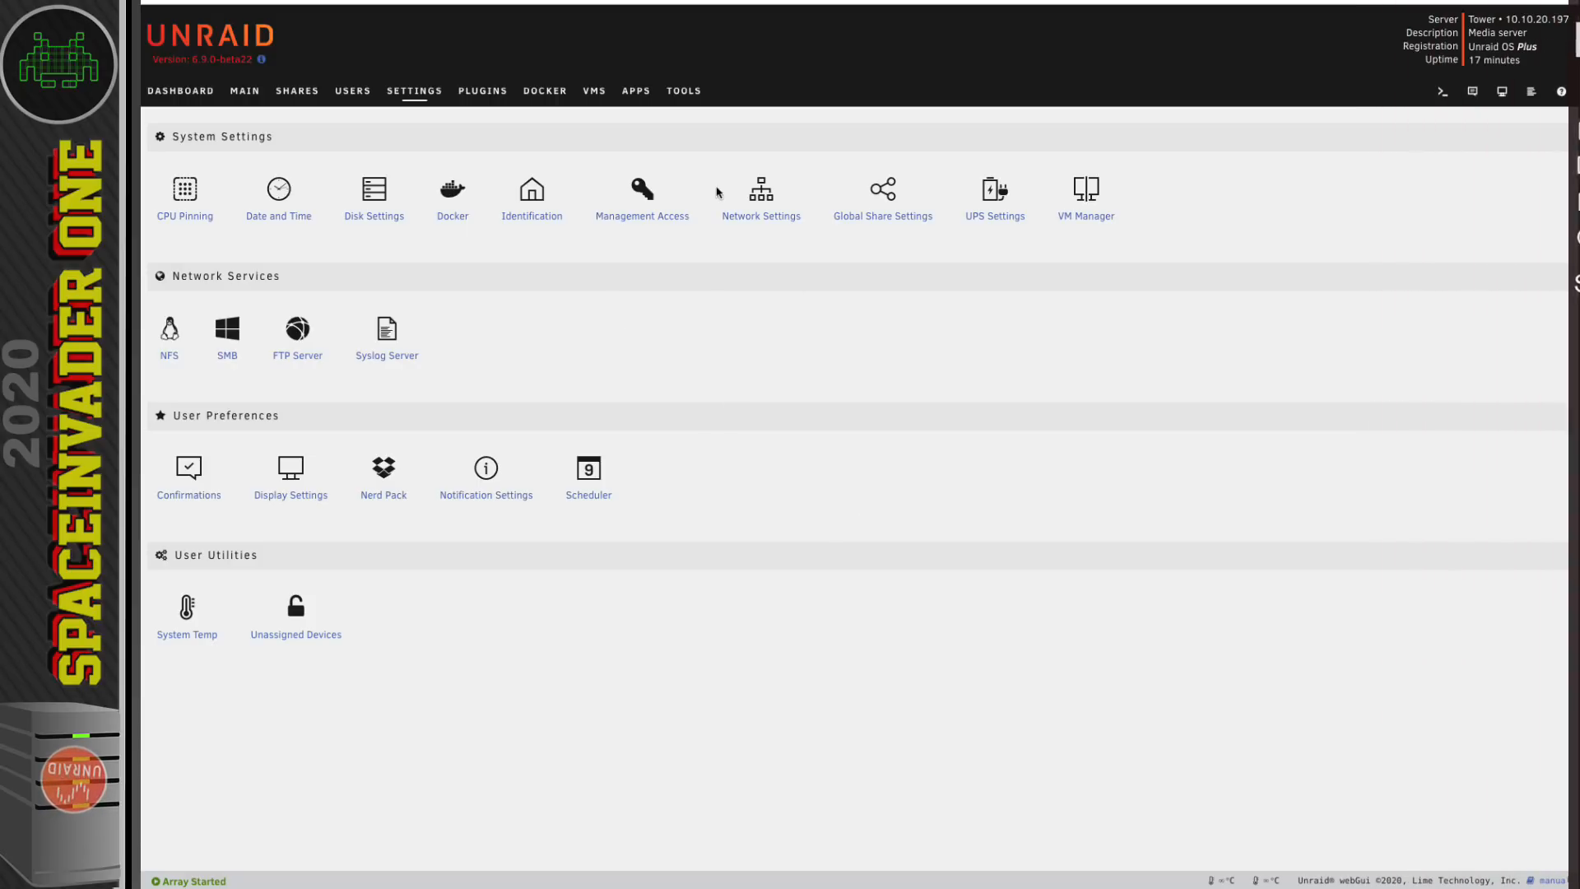
- Check which interface languages are available in the Display Settings
{"action": "left_click", "coordinate": [291, 497]}
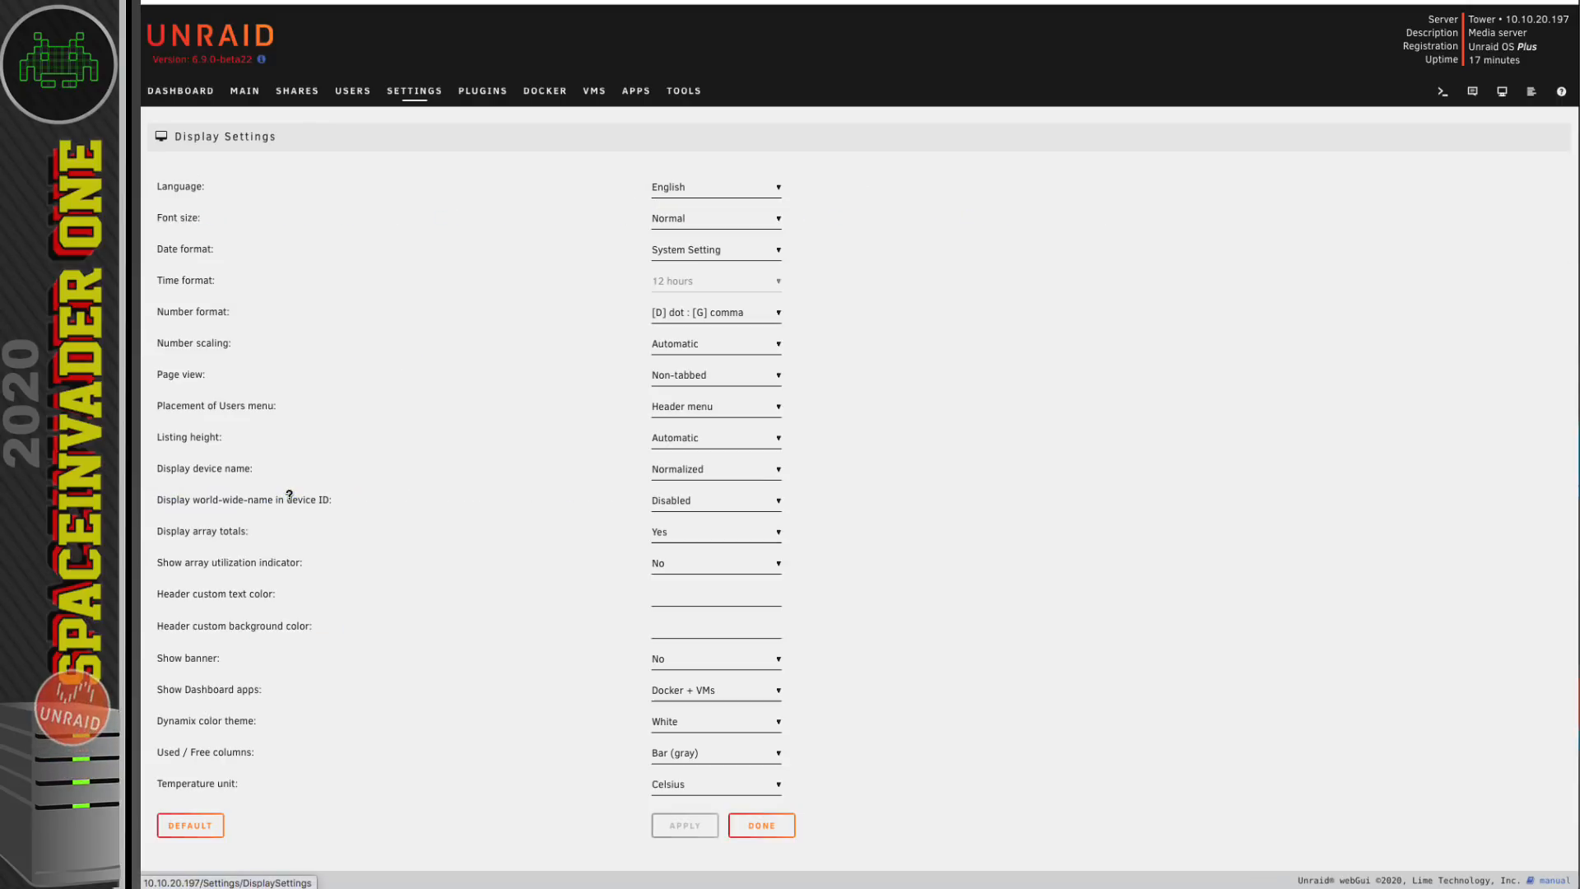
{"action": "left_click", "coordinate": [696, 190]}
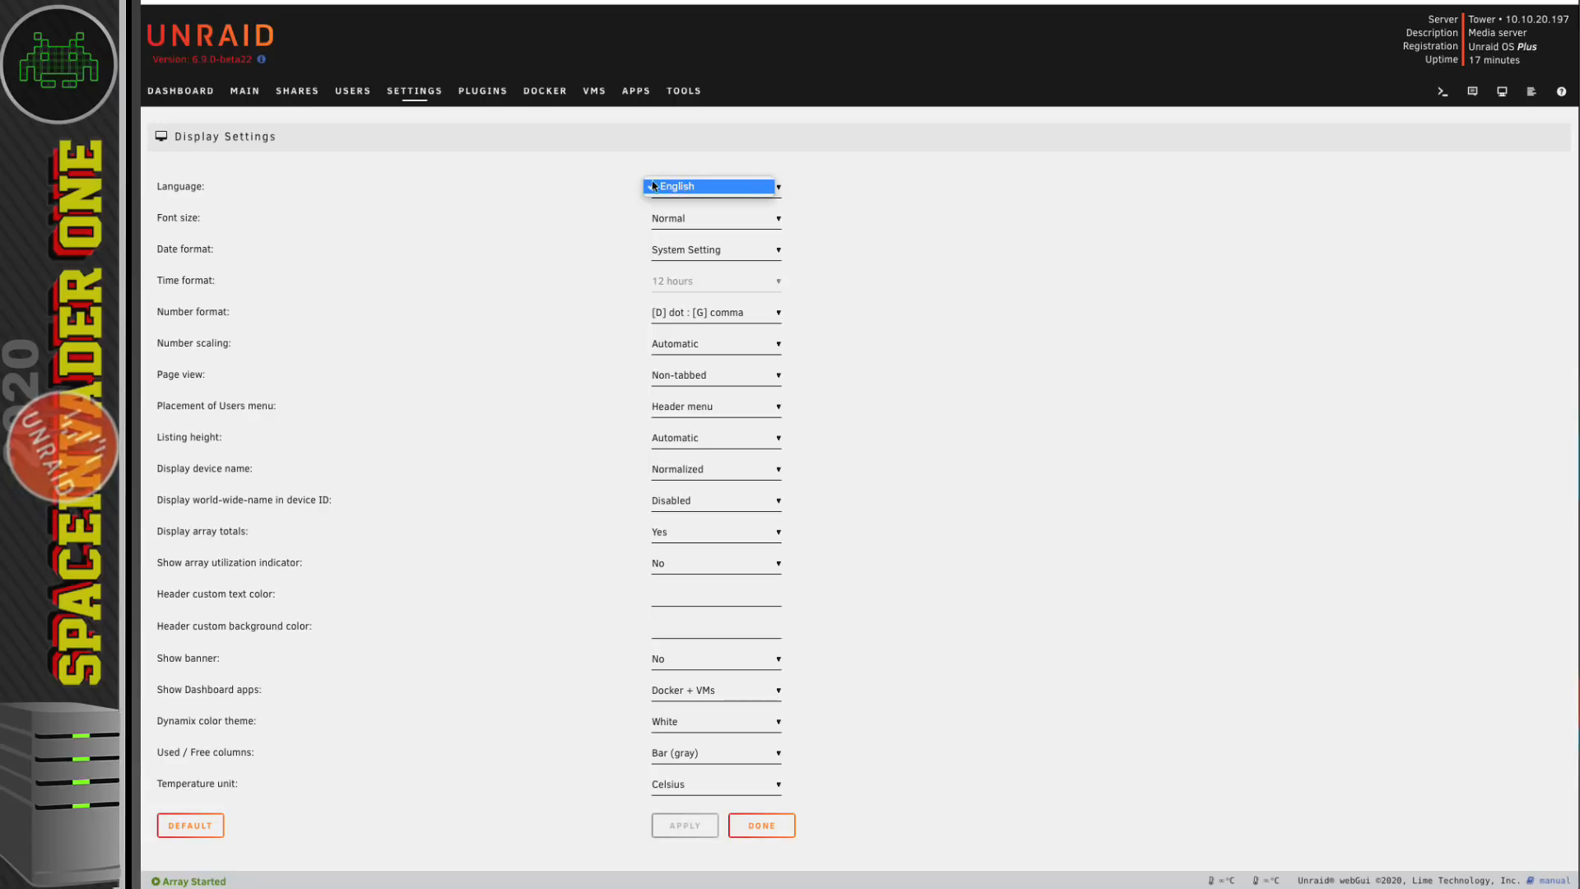
{"action": "left_click", "coordinate": [685, 188]}
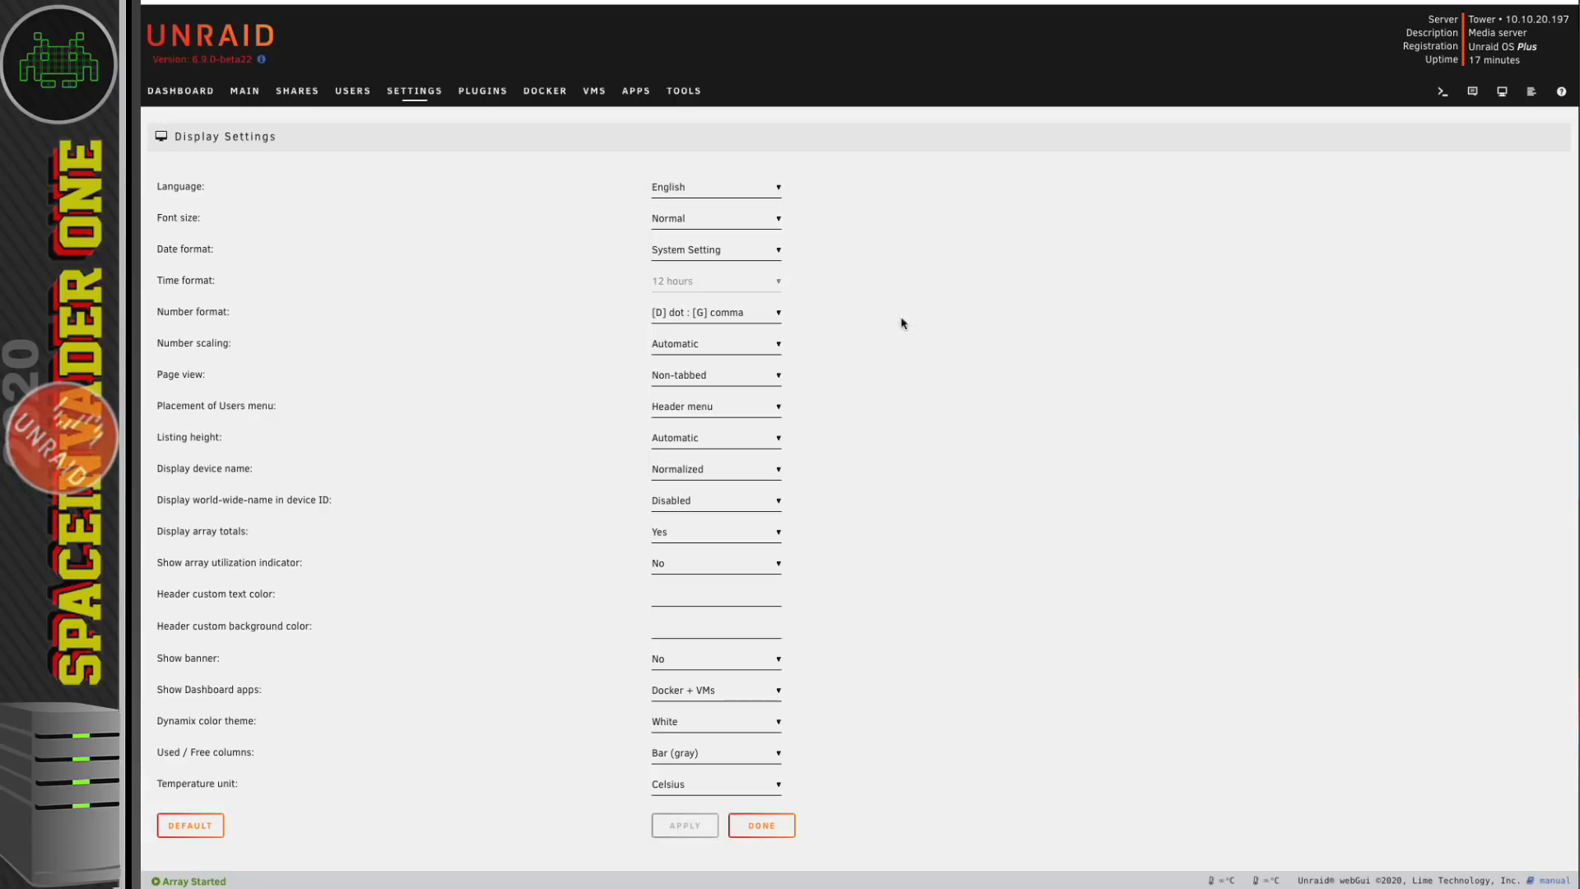
- Find the language packs in Community Applications and install the French pack, Pack de langue française
{"action": "left_click", "coordinate": [635, 93]}
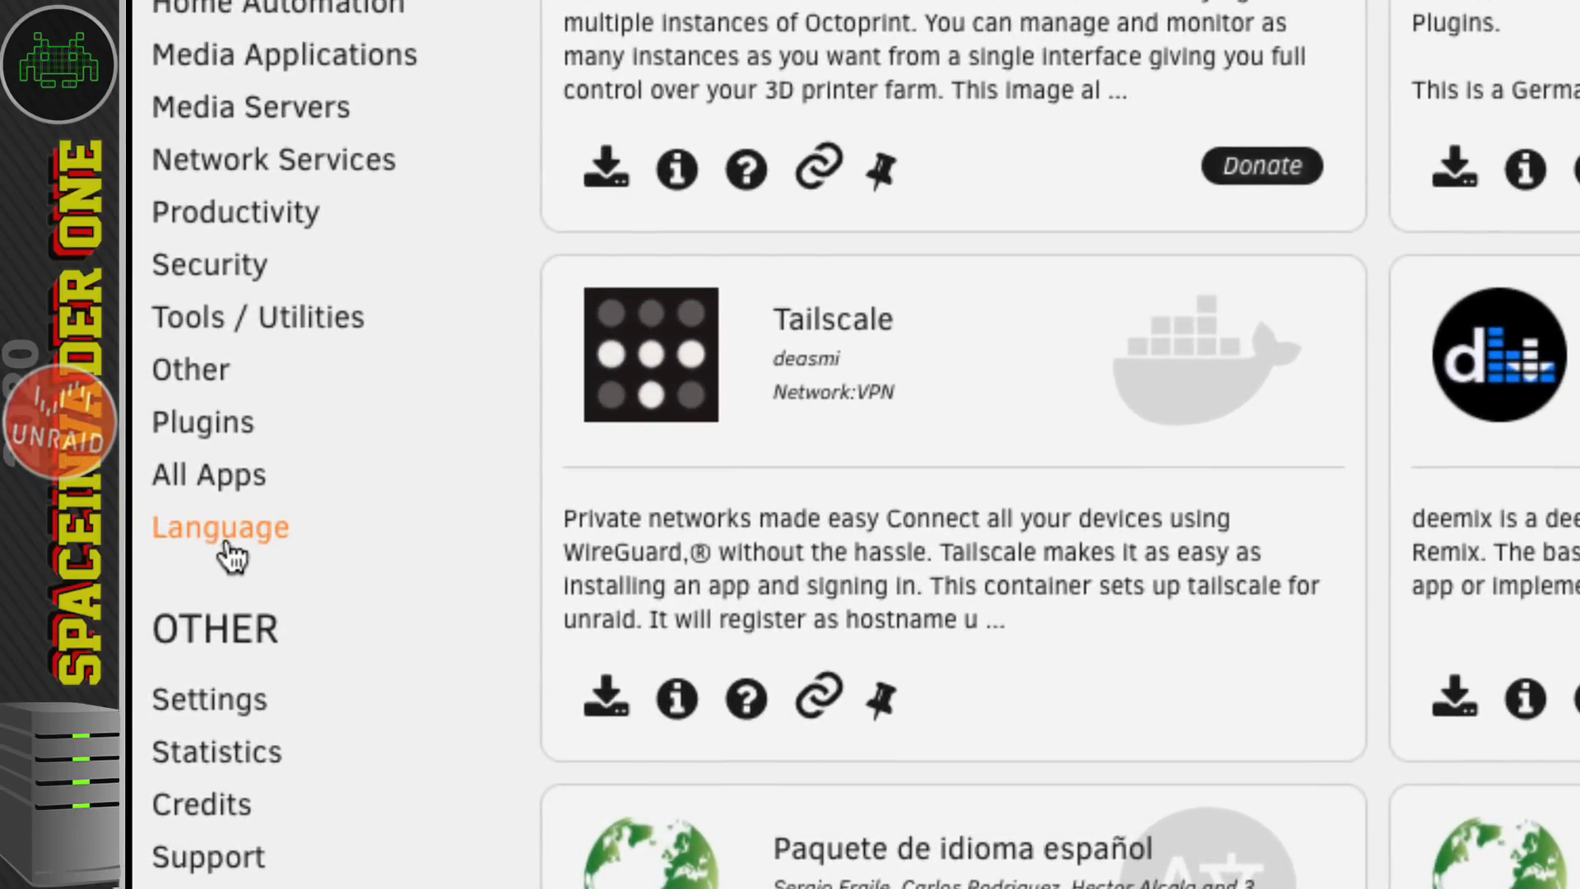
{"action": "left_click", "coordinate": [223, 537]}
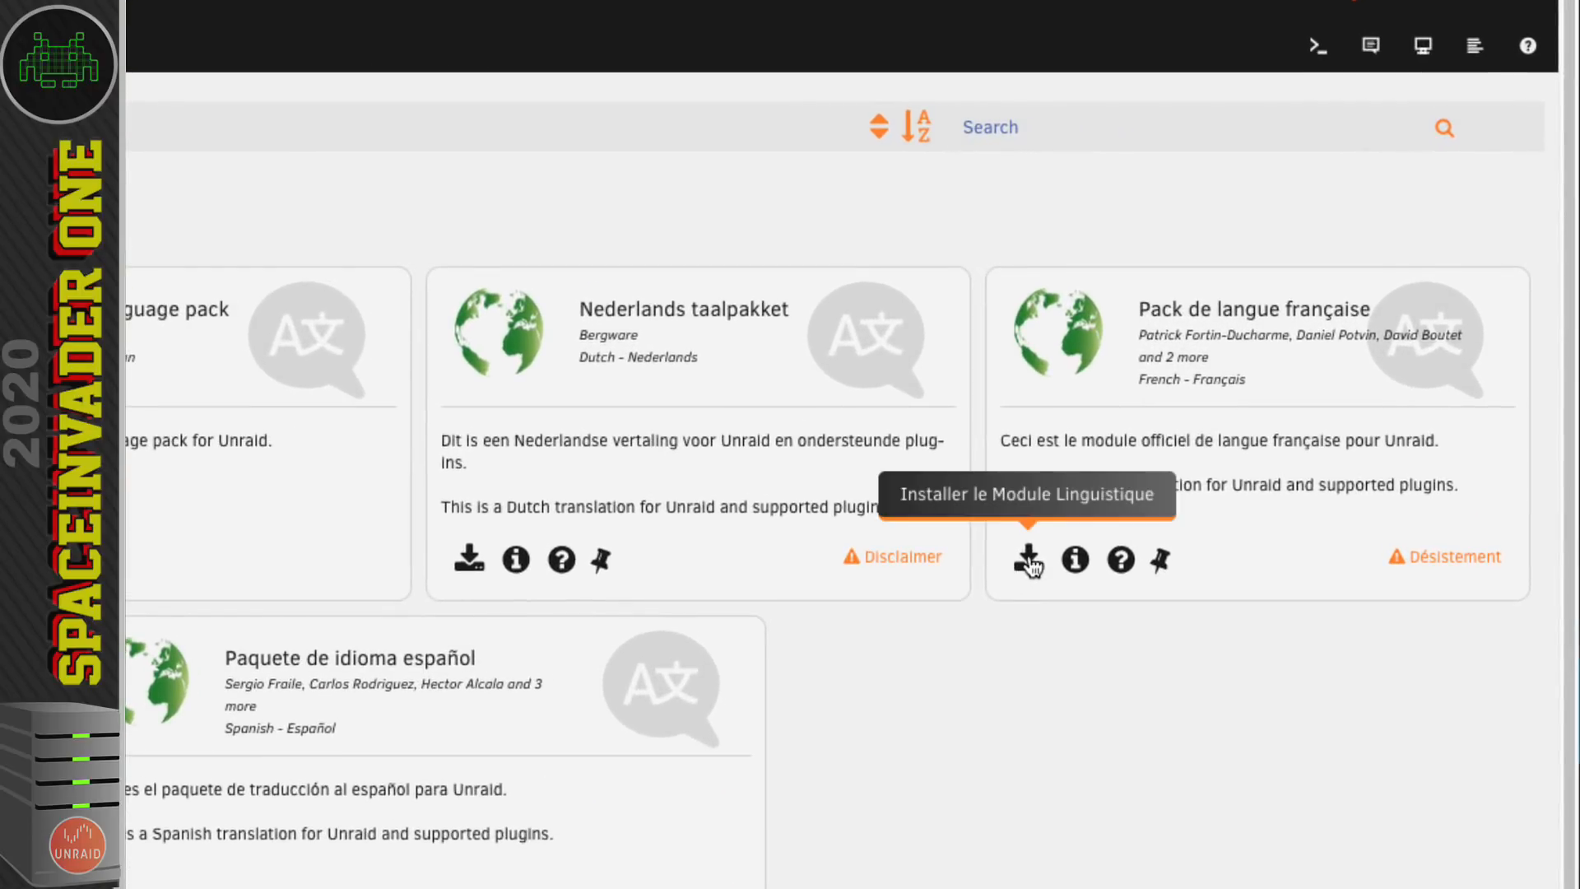
{"action": "left_click", "coordinate": [1031, 558]}
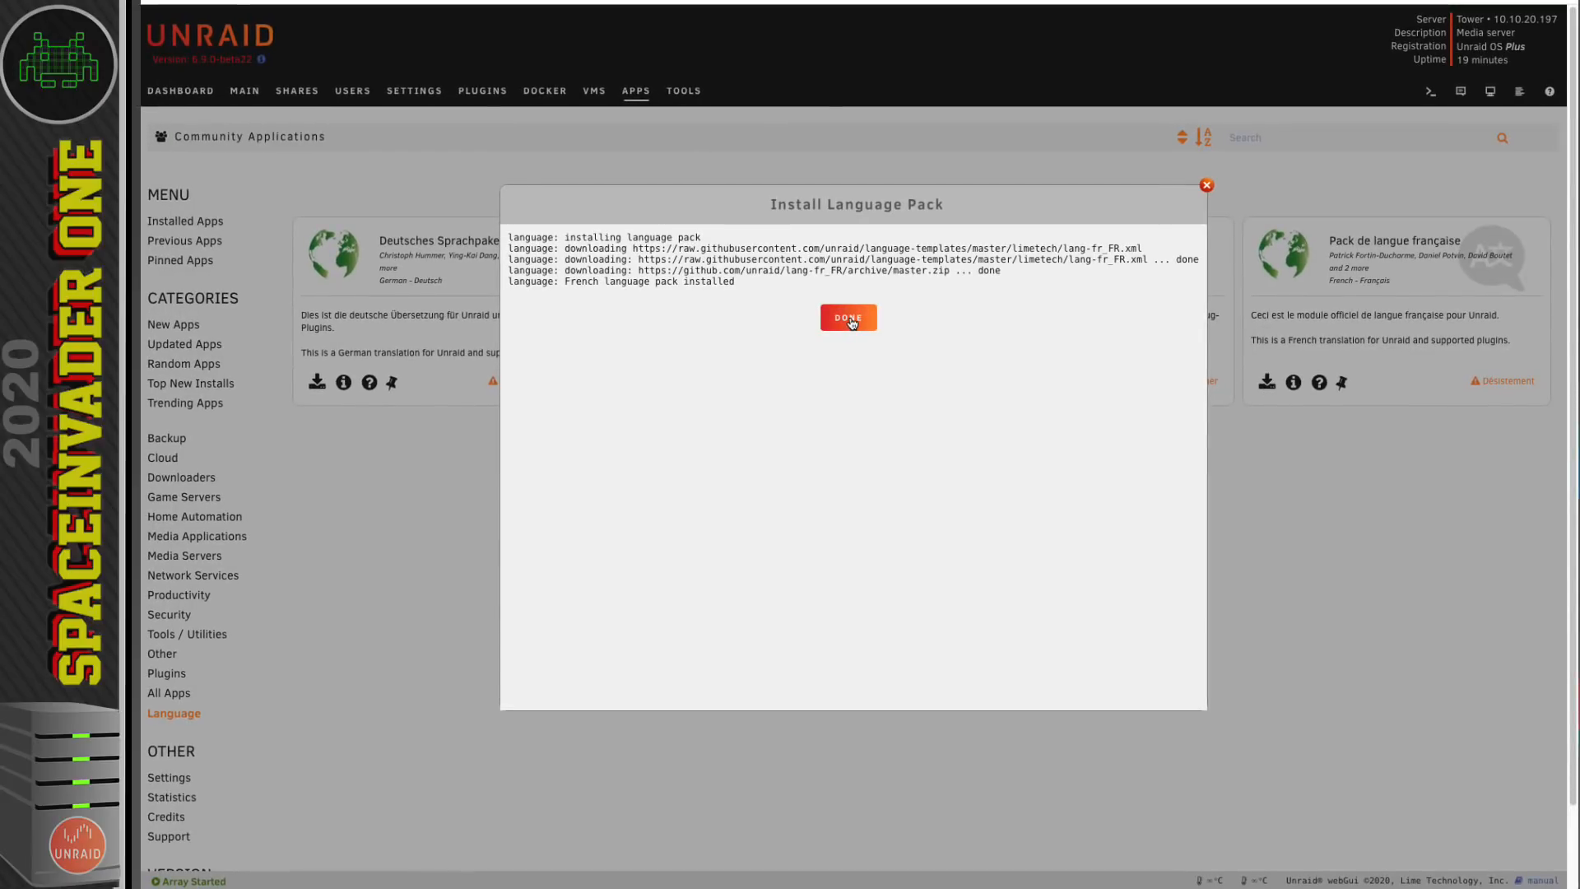
{"action": "left_click", "coordinate": [782, 336]}
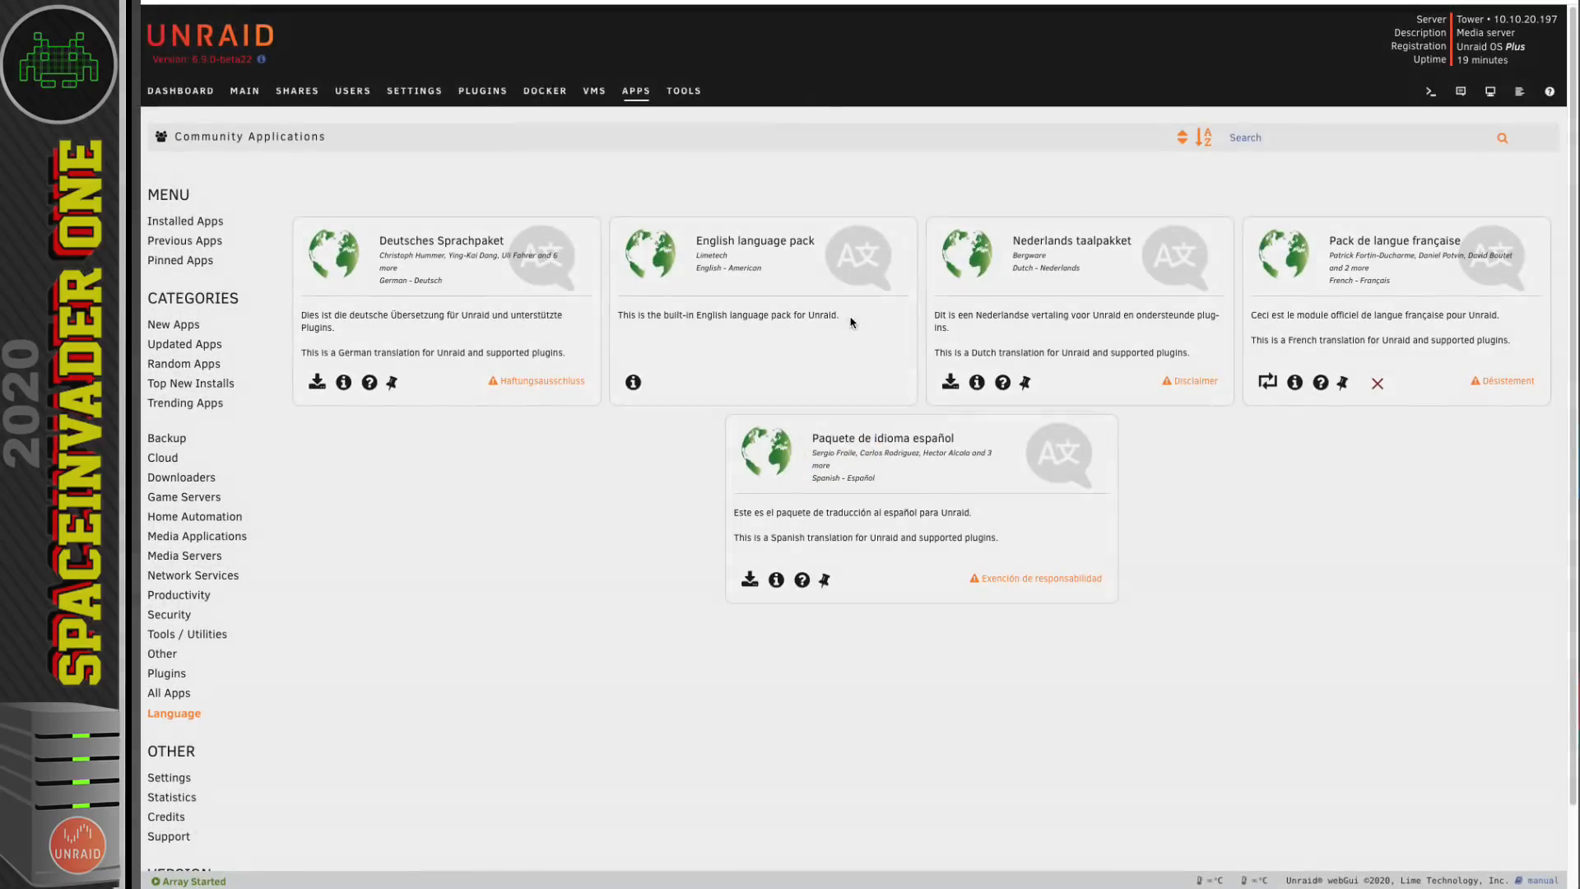
- Set the interface language to Français (French) in the Display Settings and apply it
{"action": "left_click", "coordinate": [414, 92]}
{"action": "left_click", "coordinate": [286, 497]}
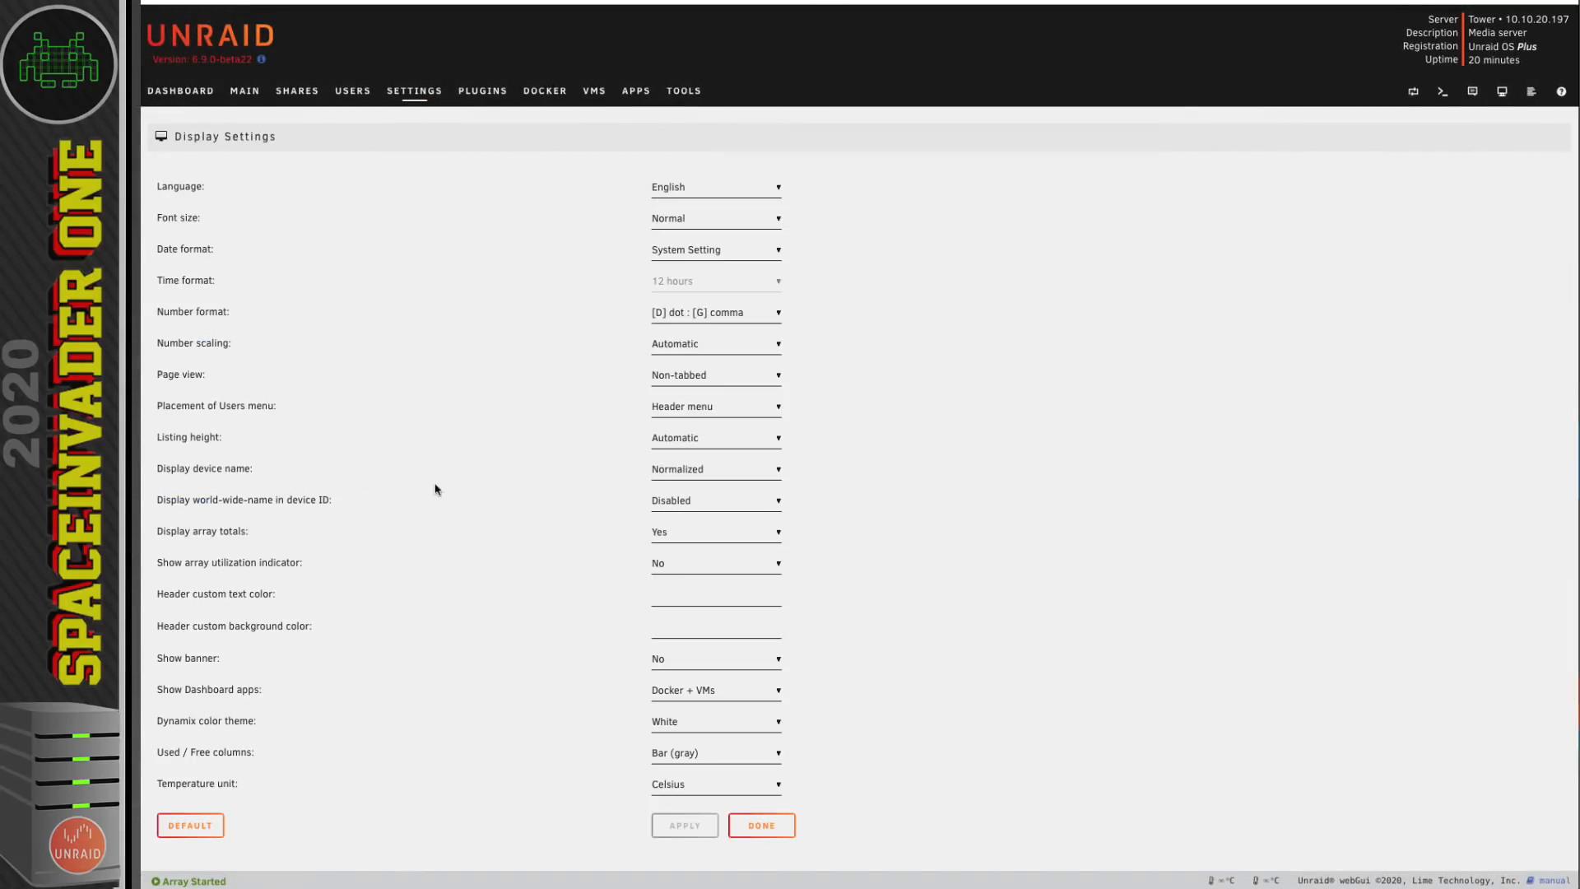
{"action": "left_click", "coordinate": [700, 193]}
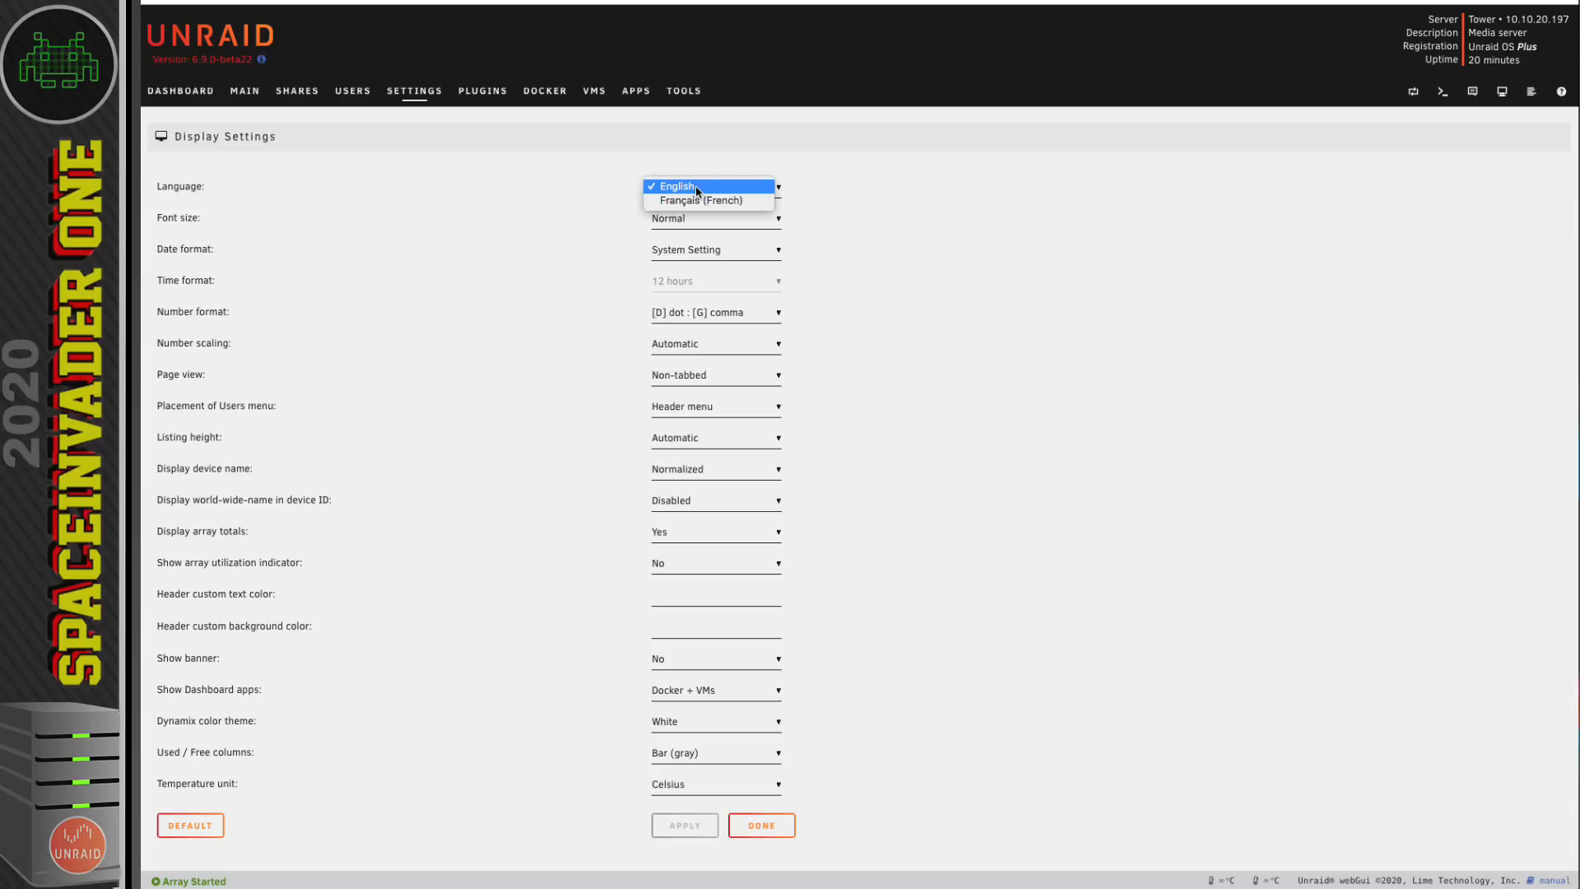
{"action": "left_click", "coordinate": [699, 201]}
{"action": "left_click", "coordinate": [697, 831]}
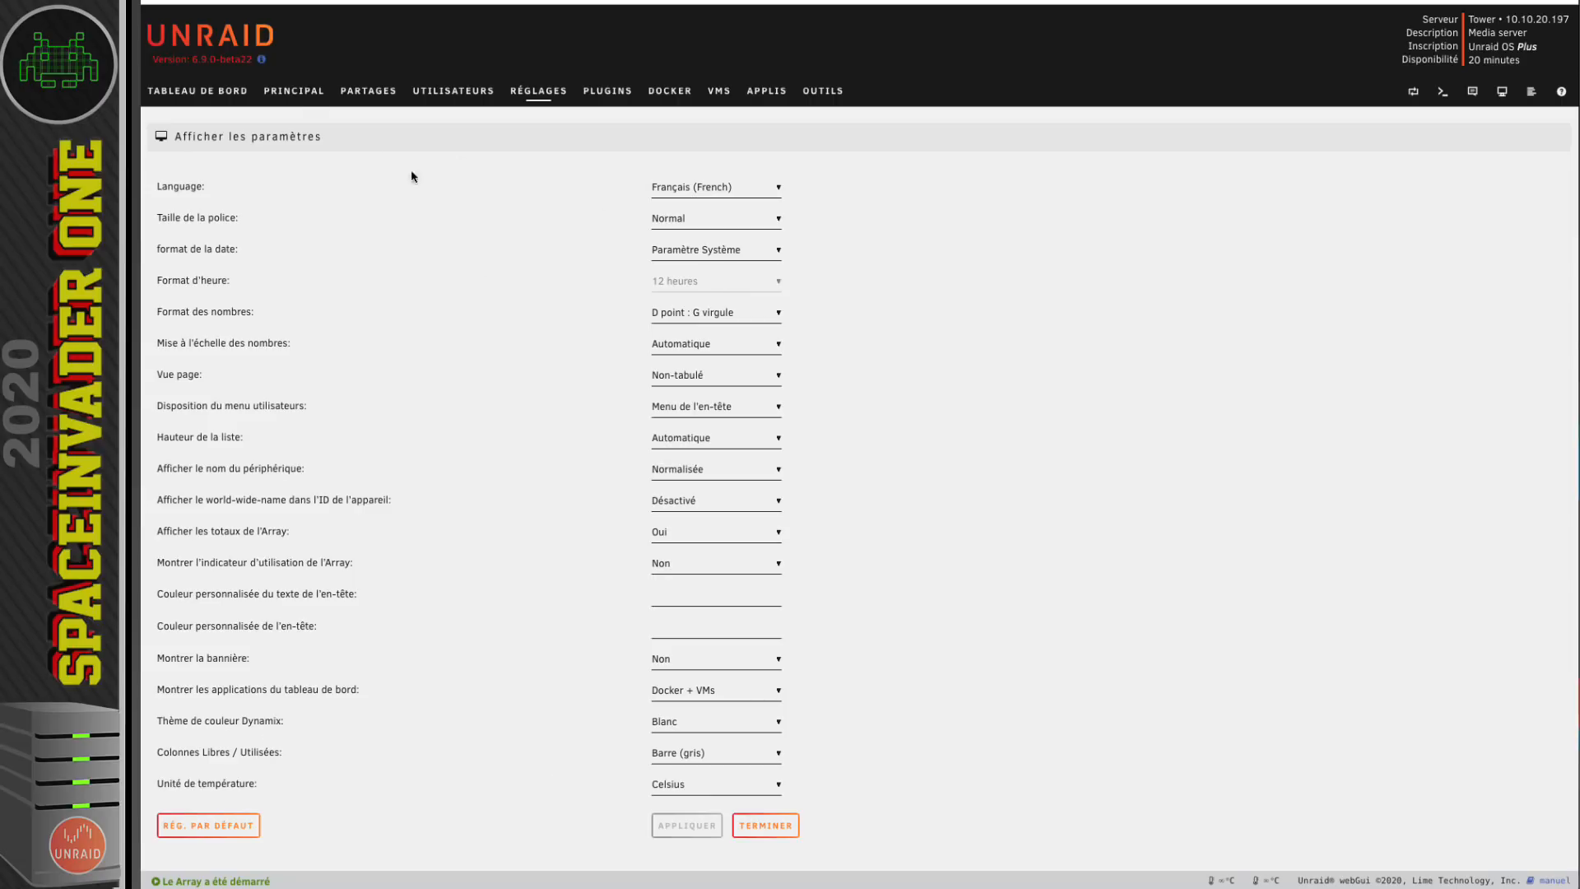
- Look through the French interface, including the main page, the appdata share's settings, Docker and the tools overview
{"action": "left_click", "coordinate": [293, 90]}
{"action": "left_click", "coordinate": [376, 98]}
{"action": "left_click", "coordinate": [185, 282]}
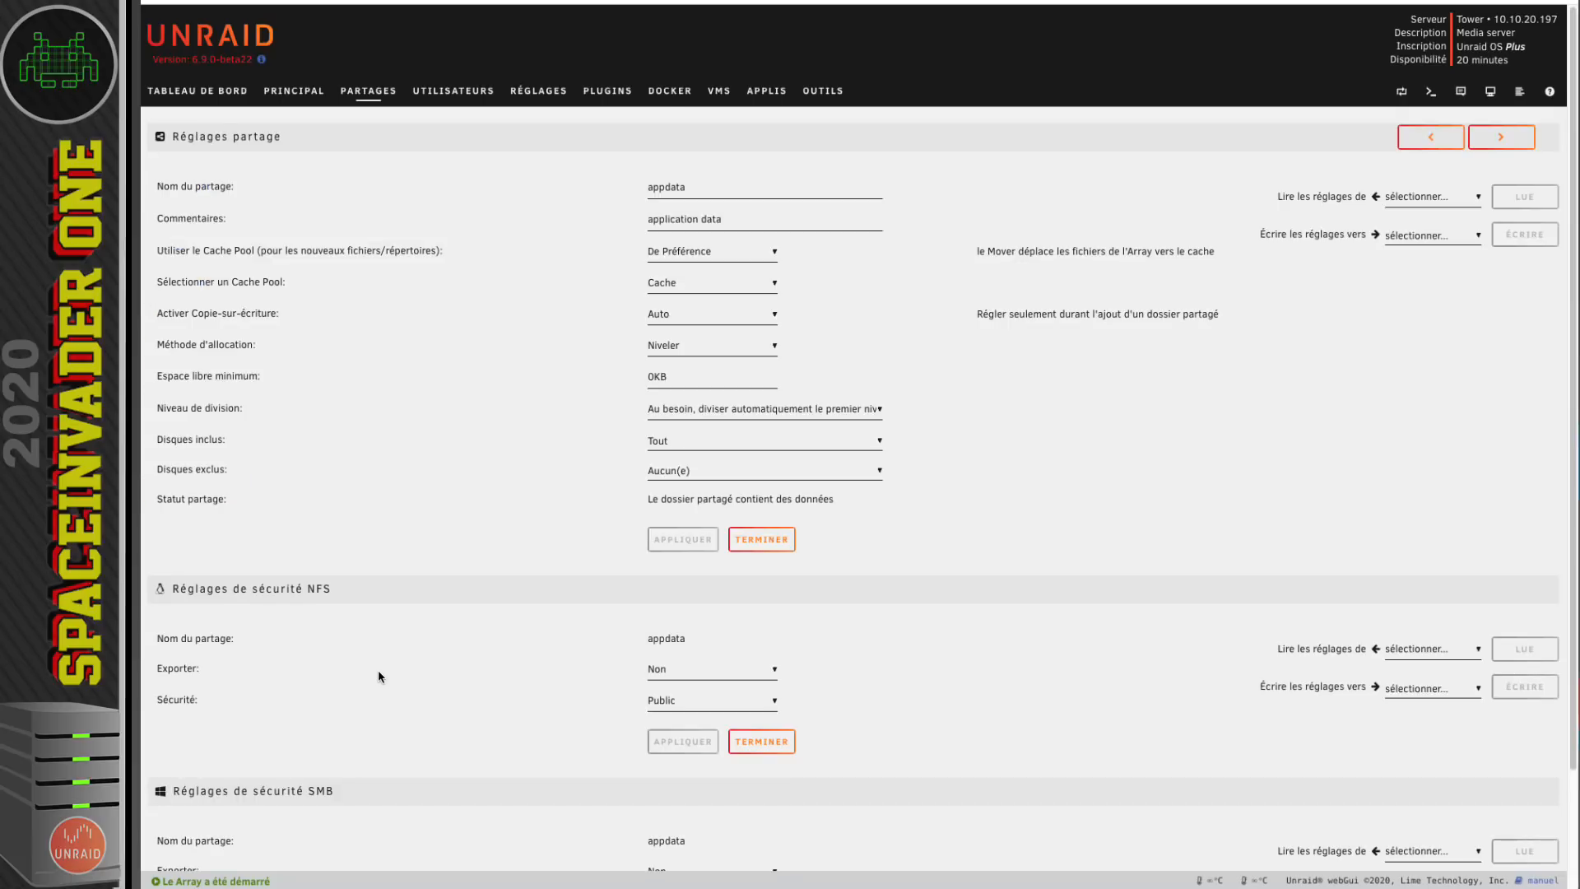
{"action": "left_click", "coordinate": [670, 92]}
{"action": "left_click", "coordinate": [819, 92]}
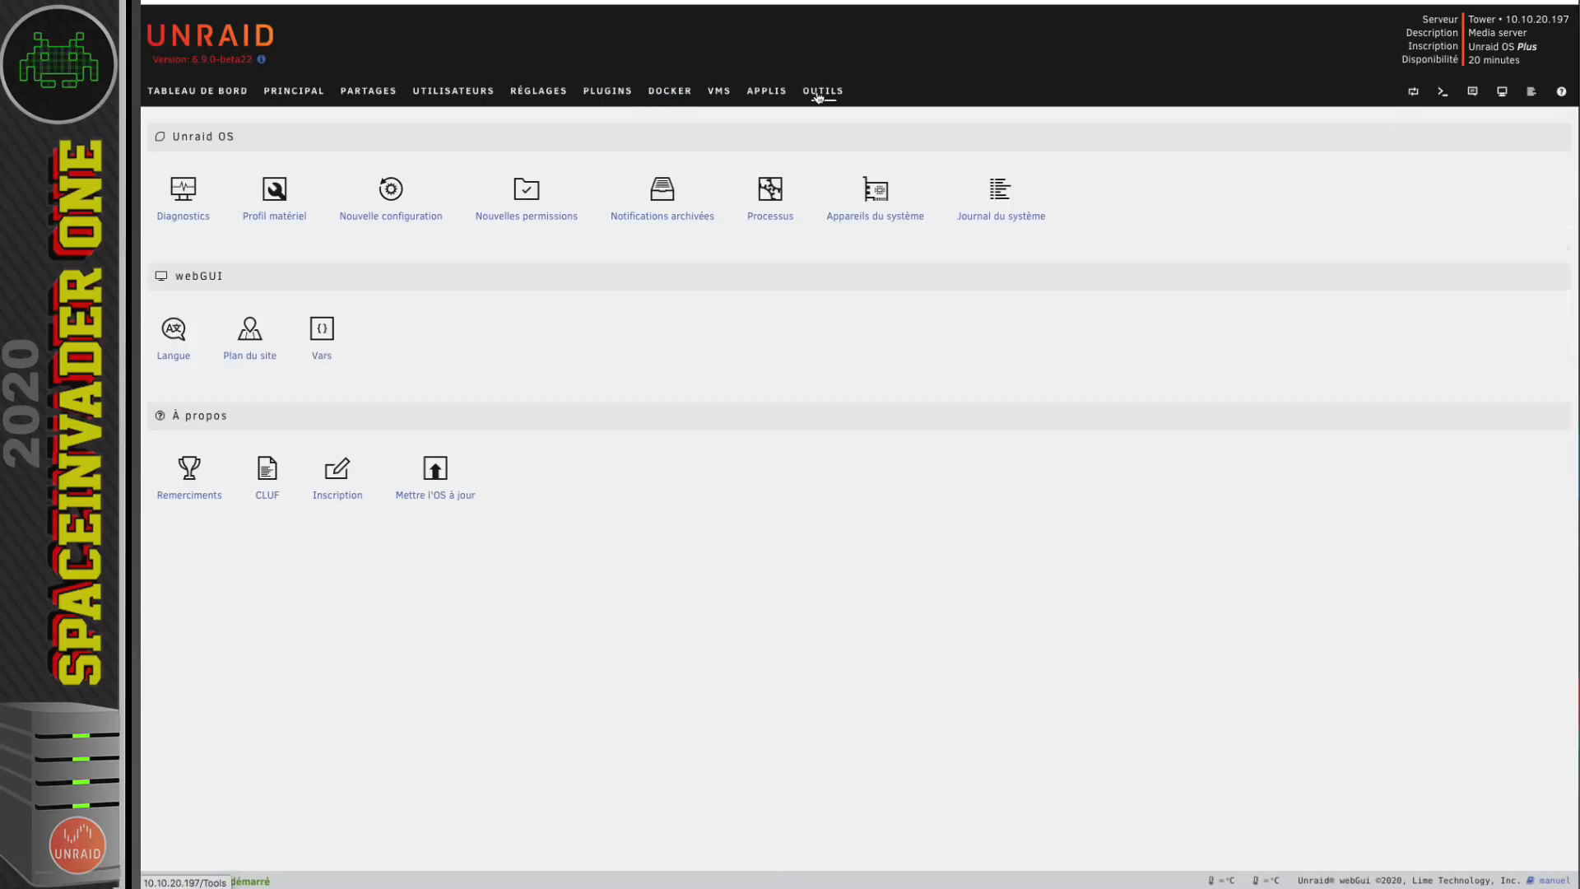
- Set the interface language to English in the Display Settings and apply it
{"action": "left_click", "coordinate": [538, 92]}
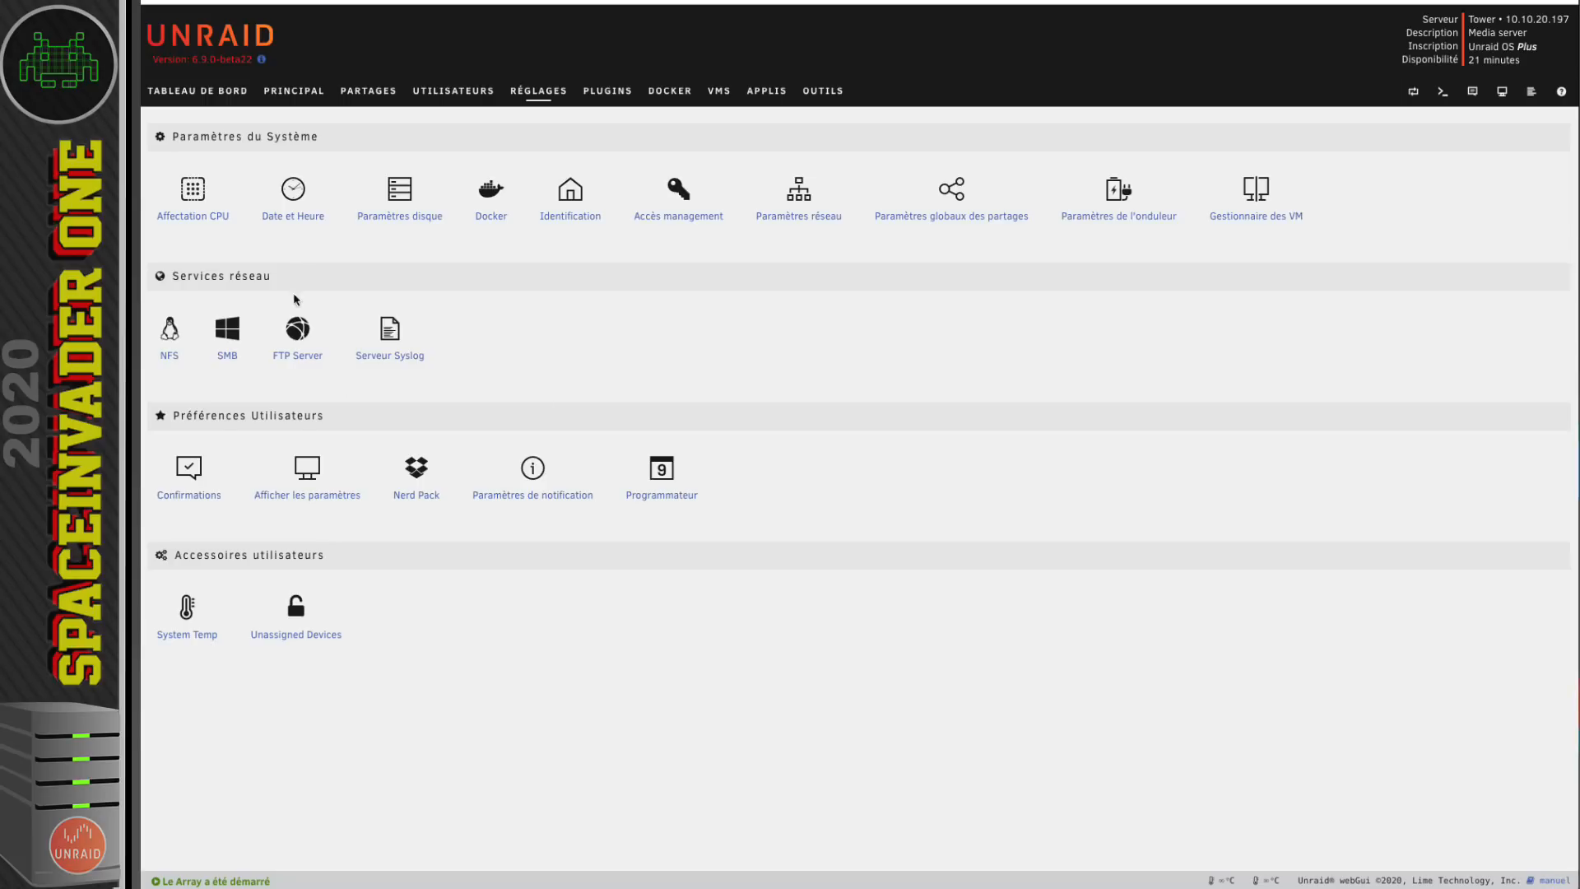
{"action": "left_click", "coordinate": [311, 497]}
{"action": "left_click", "coordinate": [743, 191]}
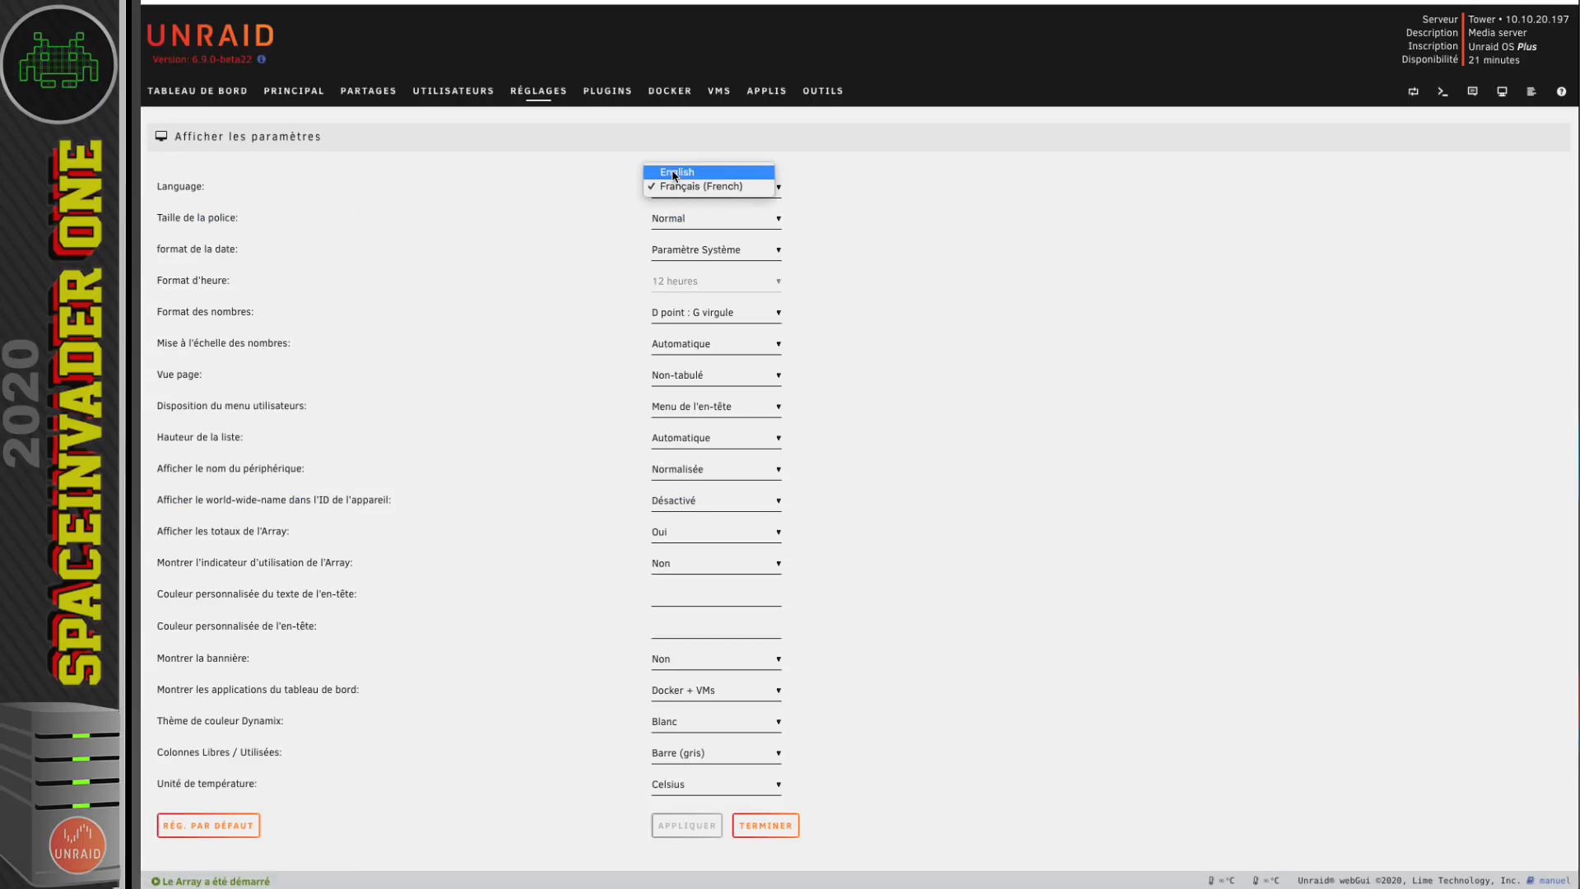
{"action": "left_click", "coordinate": [674, 175]}
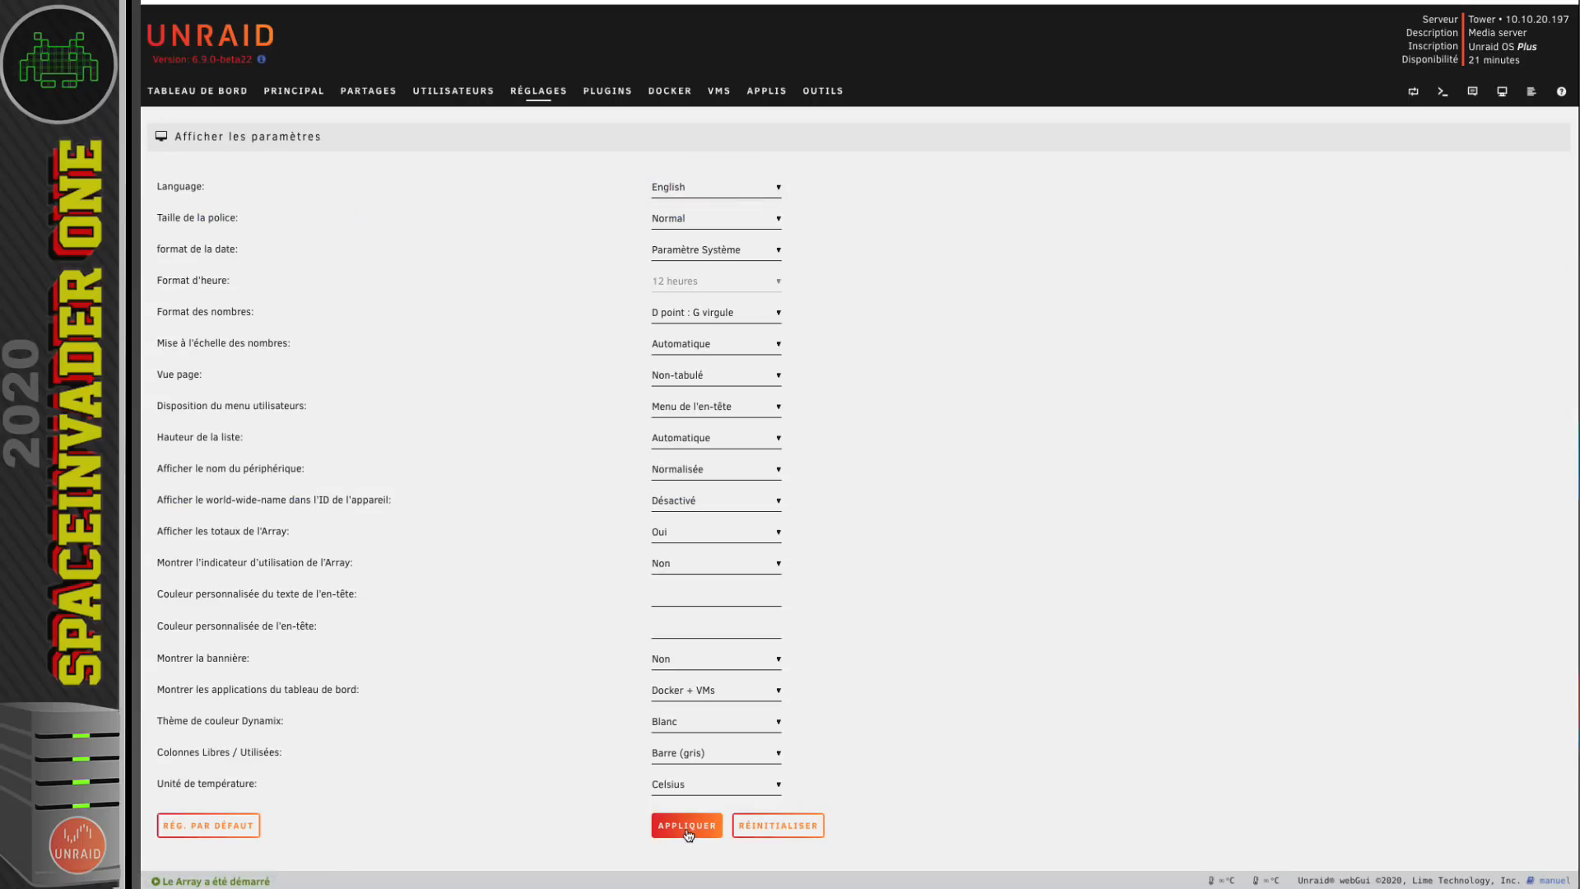
{"action": "left_click", "coordinate": [687, 826]}
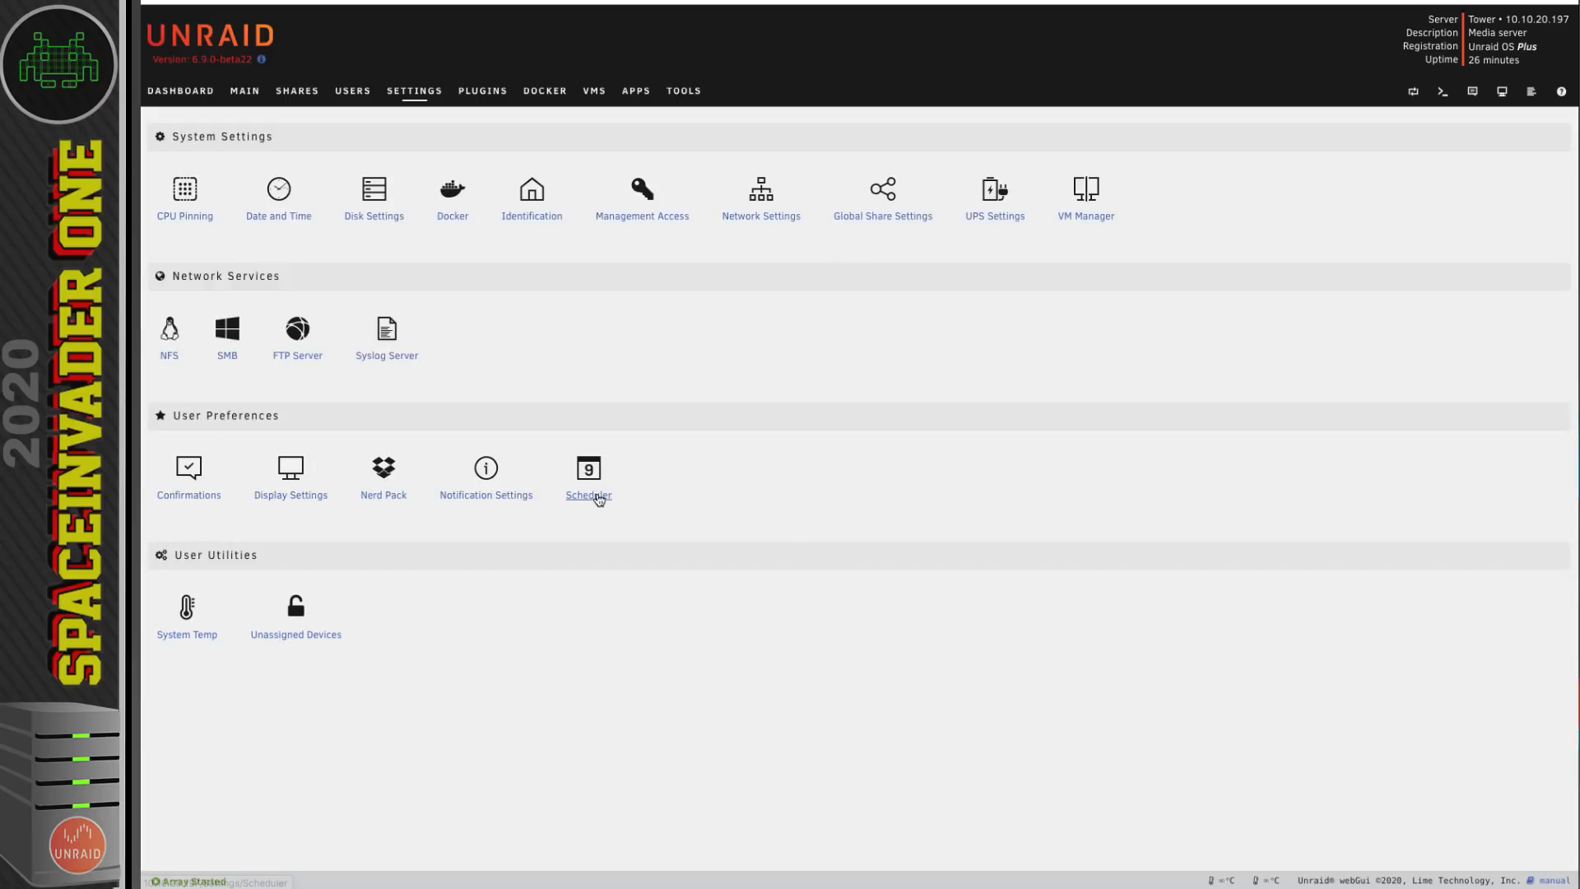
- Review the installed plugins and the language packs offered in Community Applications
{"action": "left_click", "coordinate": [479, 93]}
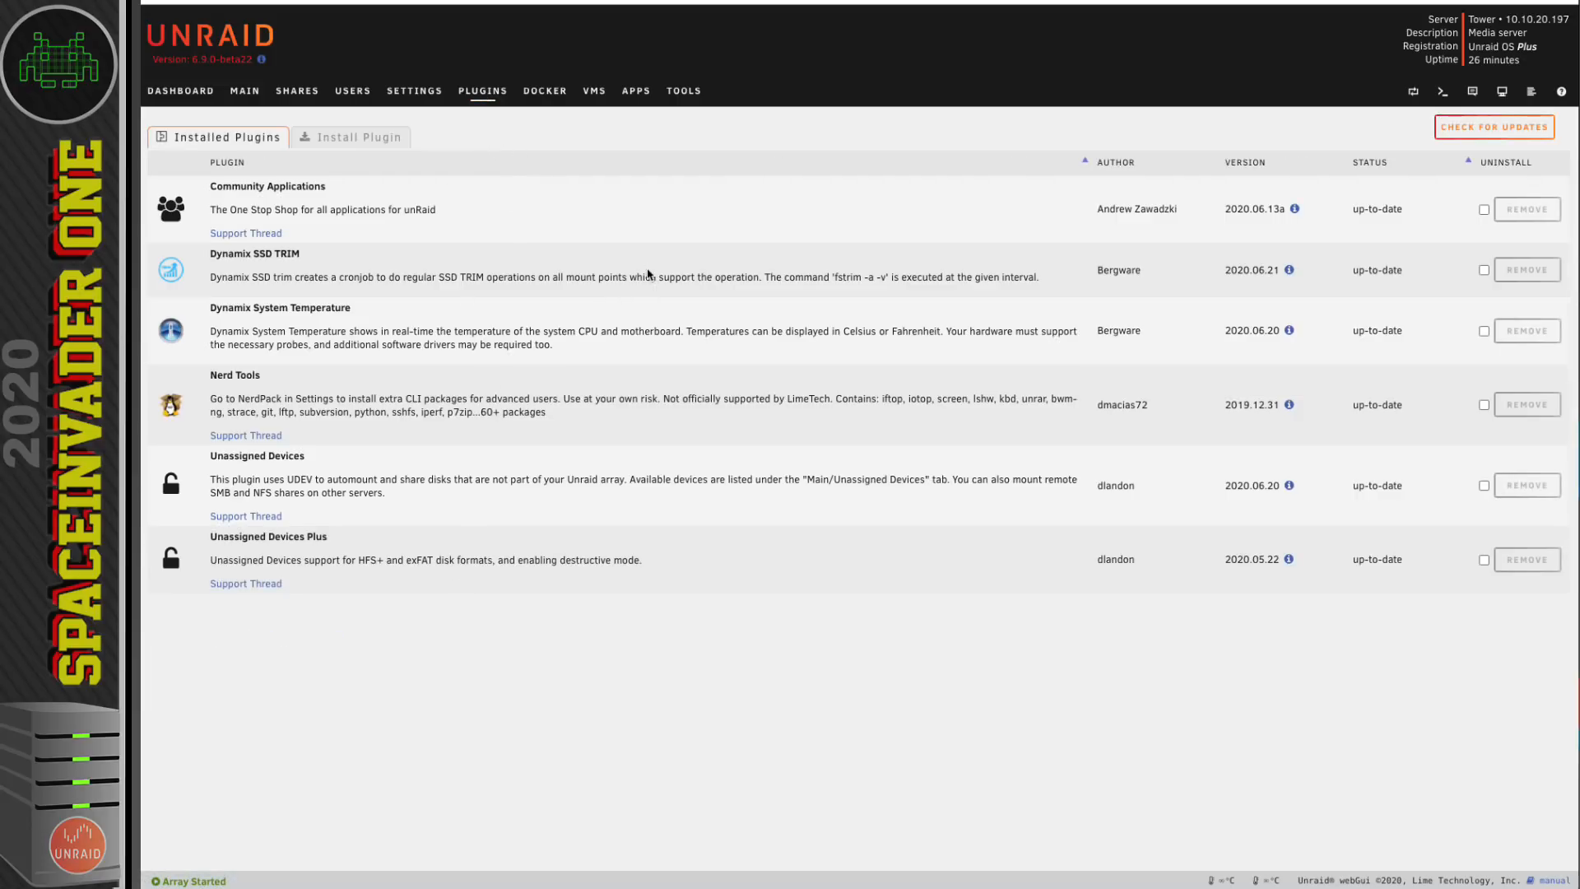
{"action": "left_click", "coordinate": [636, 93]}
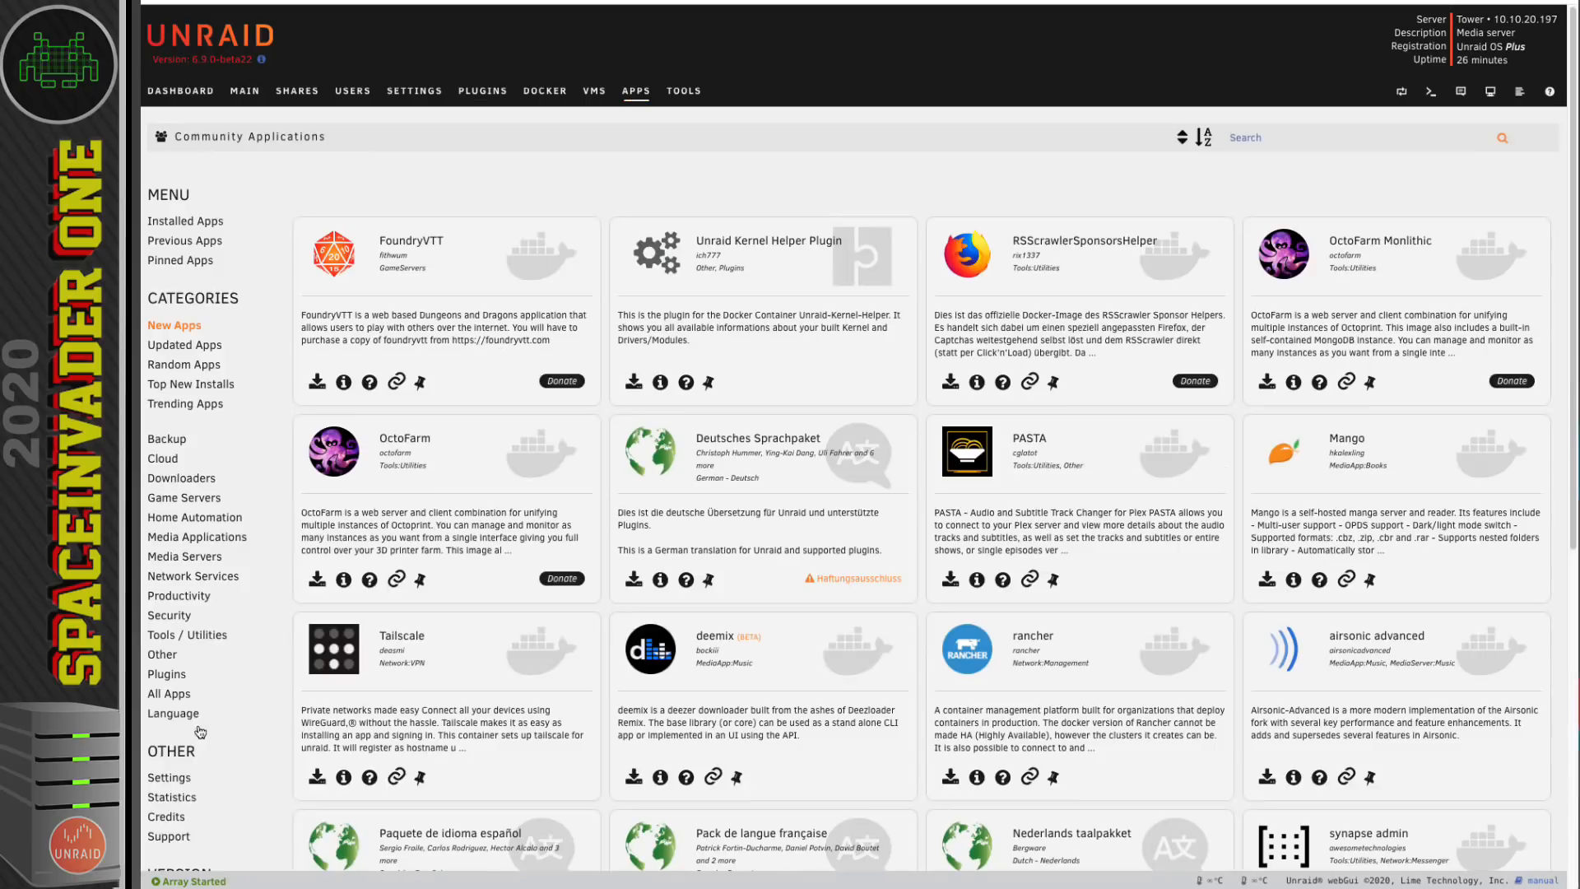
{"action": "left_click", "coordinate": [179, 718]}
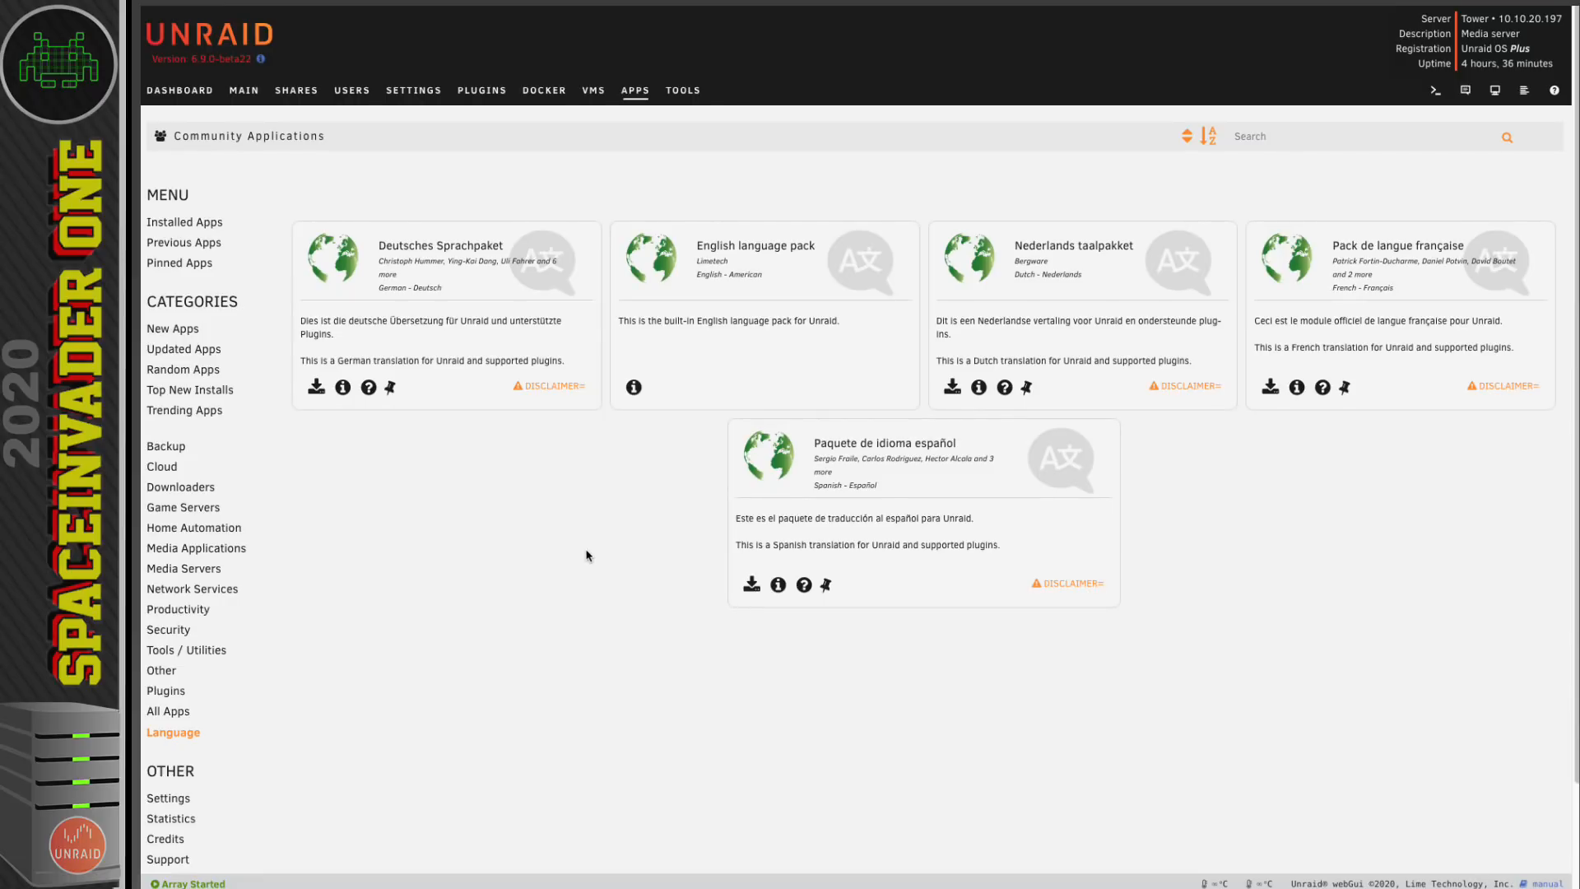
- Open the System Devices page and view the PCI Devices and IOMMU Groups list
{"action": "left_click", "coordinate": [684, 97]}
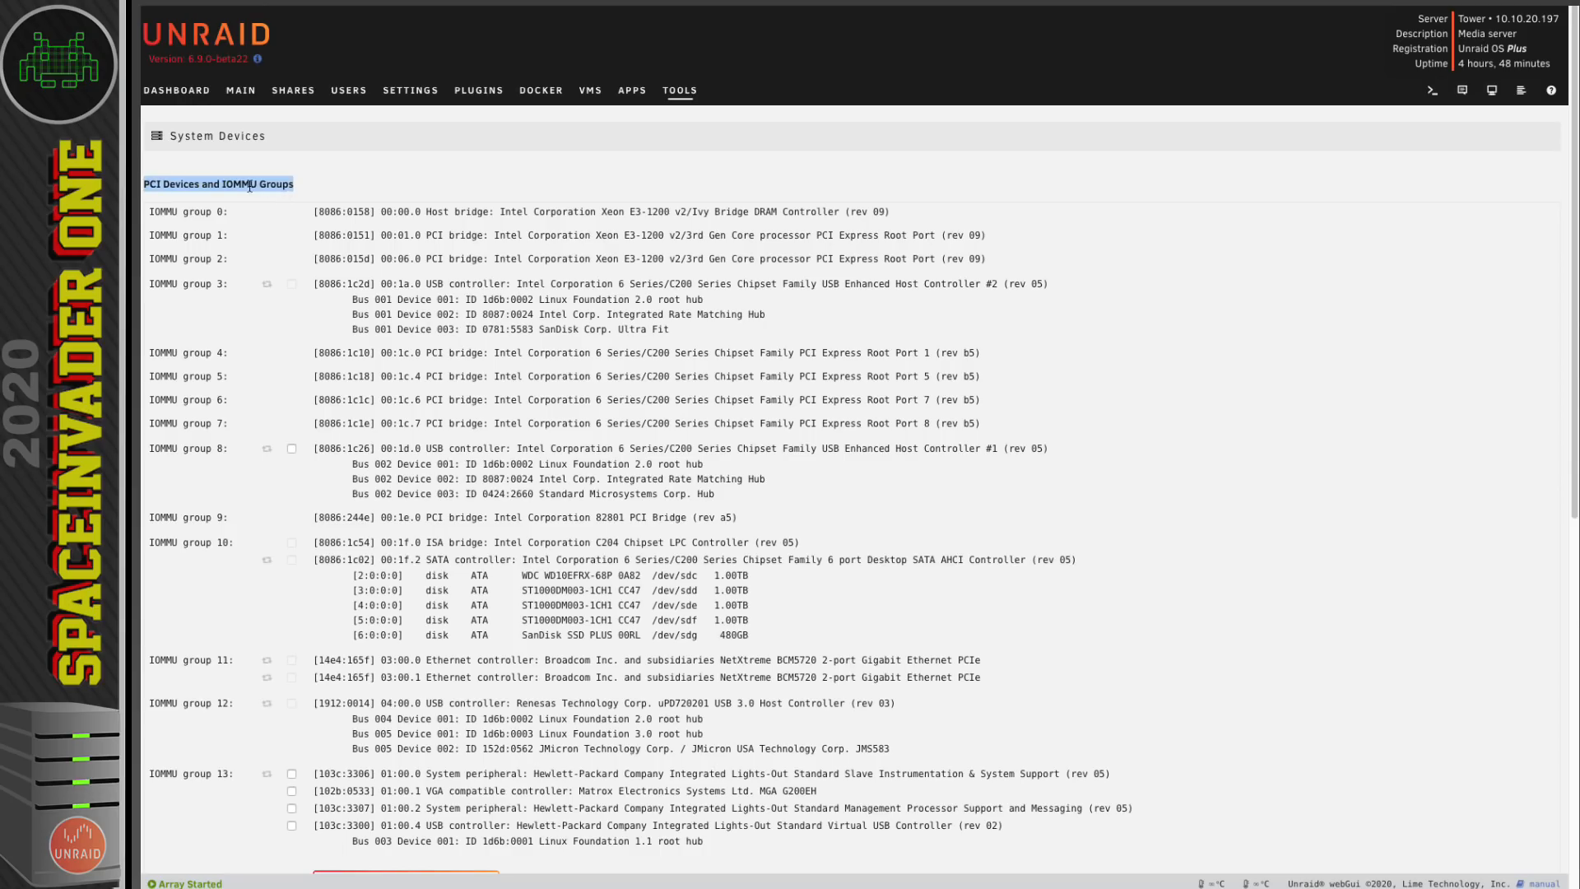
{"action": "left_click", "coordinate": [310, 188]}
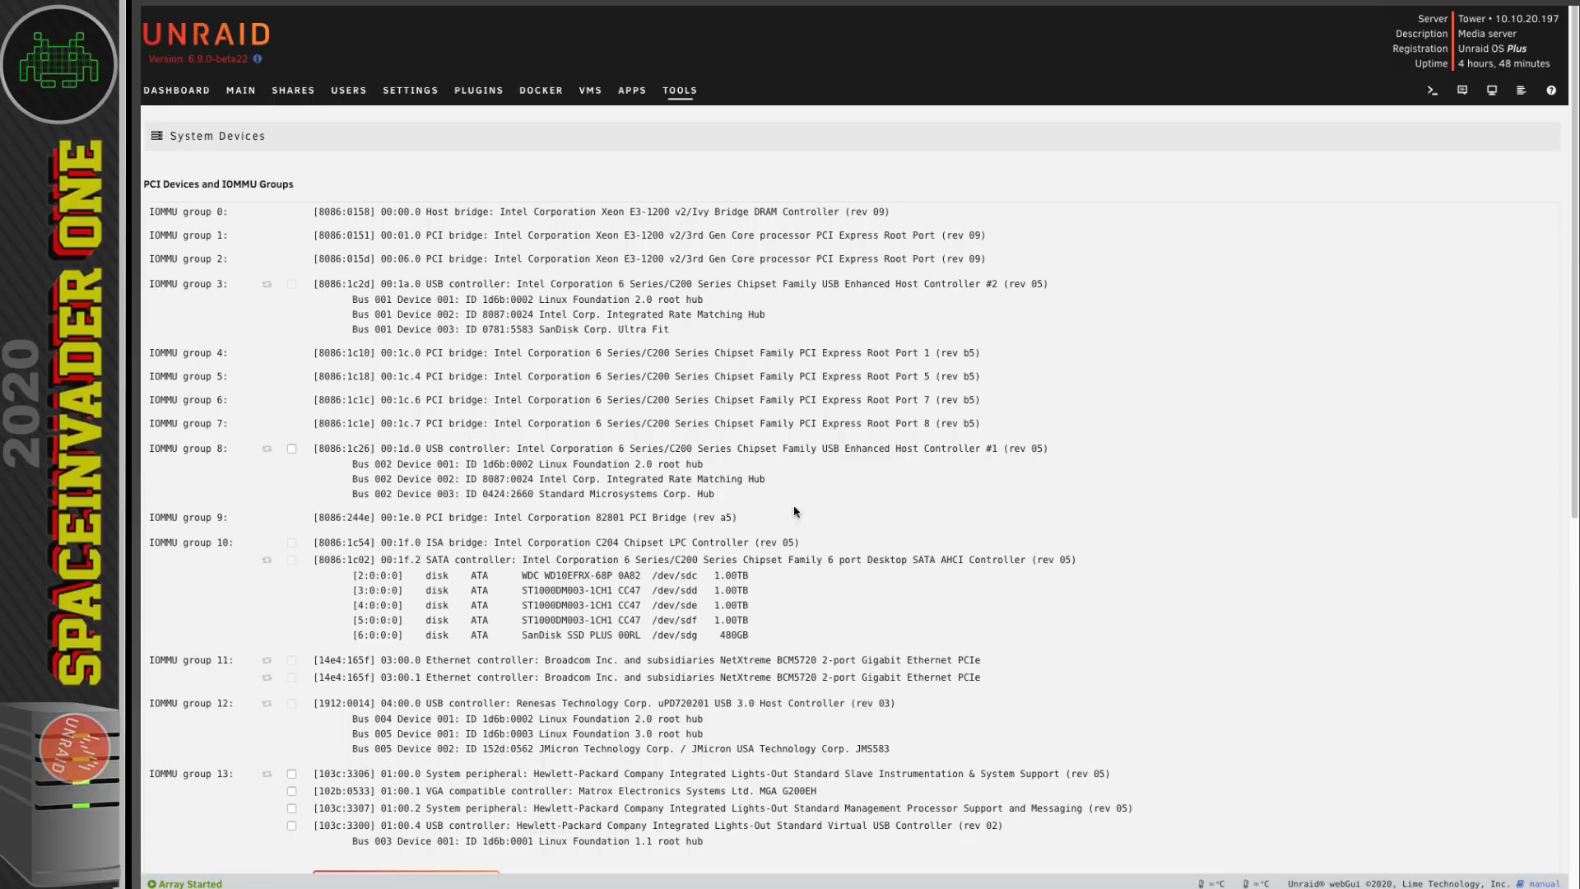
{"action": "mouse_move", "coordinate": [694, 442]}
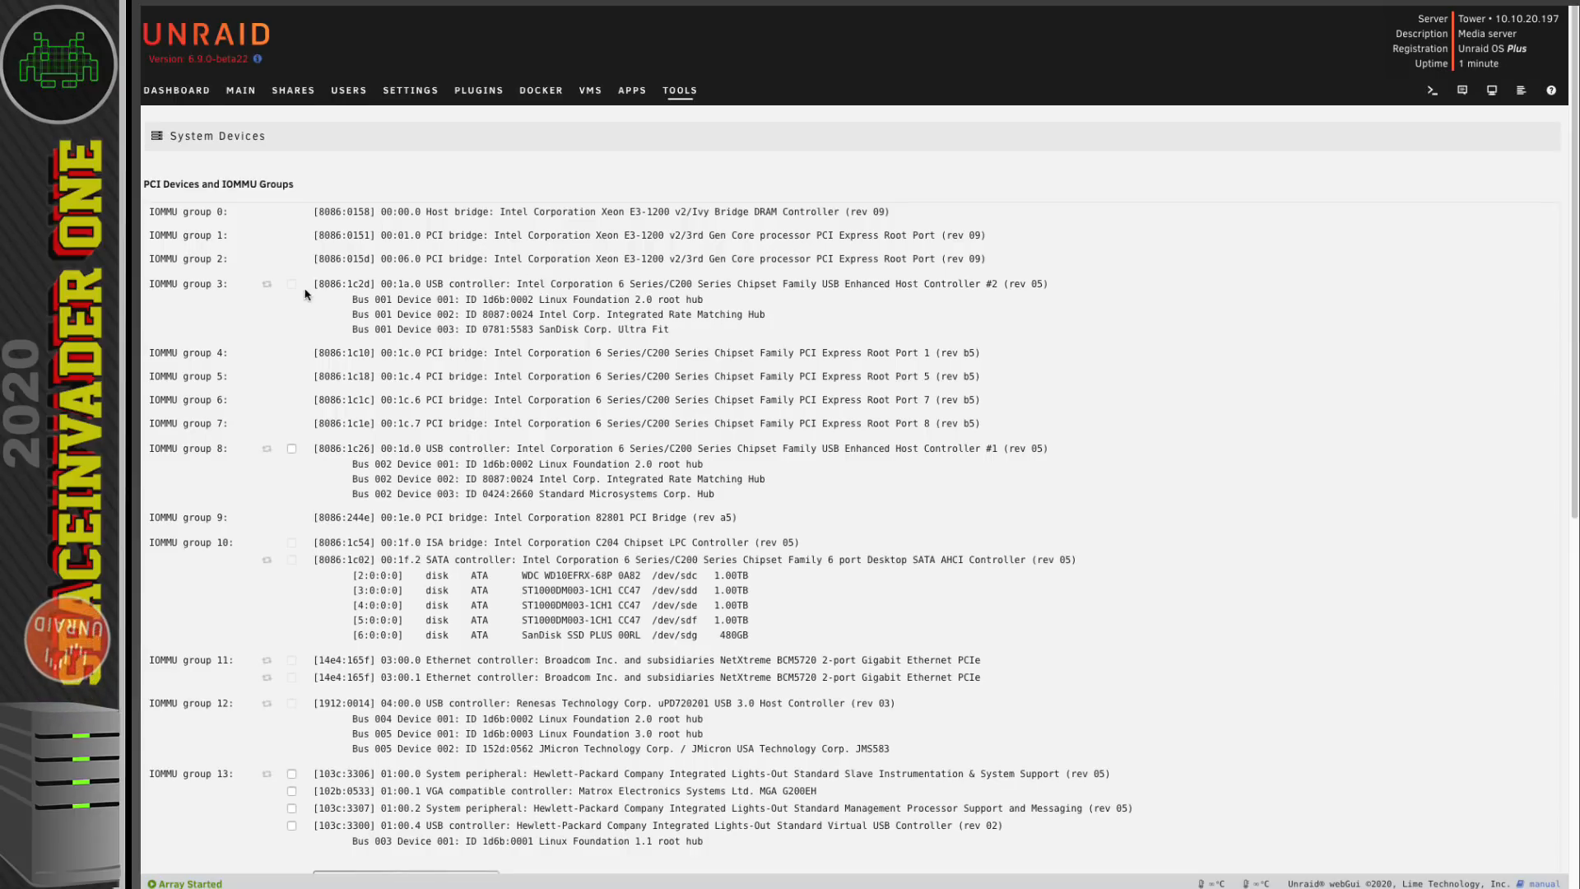
- Examine the devices attached to the USB controller in IOMMU group 3 and the SATA controller in group 10
{"action": "left_click_drag", "start_coordinate": [312, 283], "coordinate": [730, 340]}
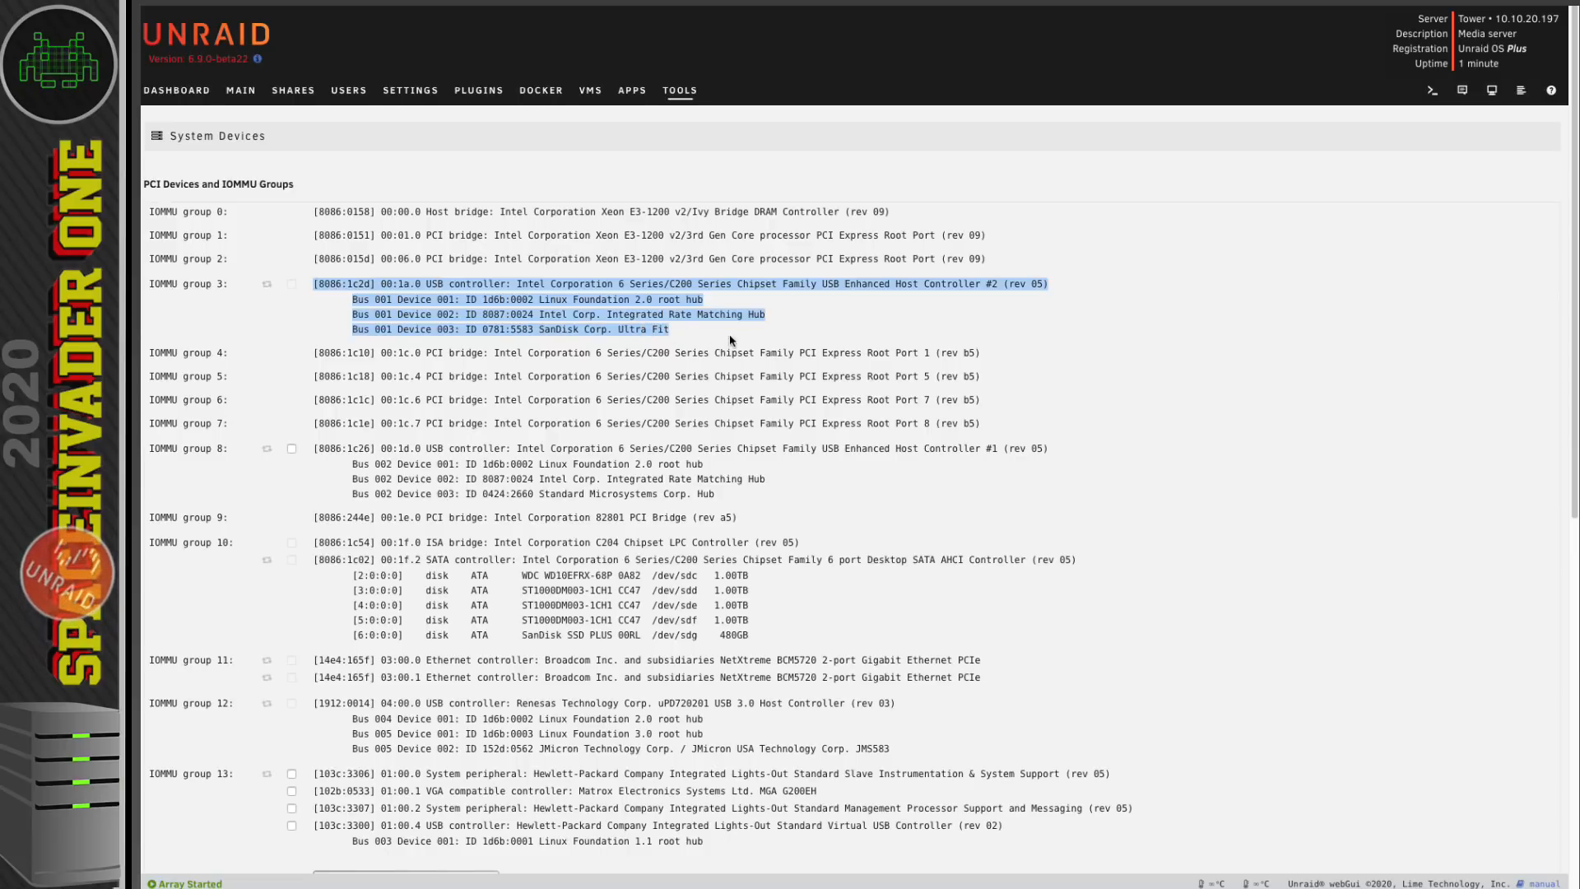
{"action": "left_click", "coordinate": [317, 560]}
{"action": "left_click_drag", "start_coordinate": [317, 560], "coordinate": [749, 638]}
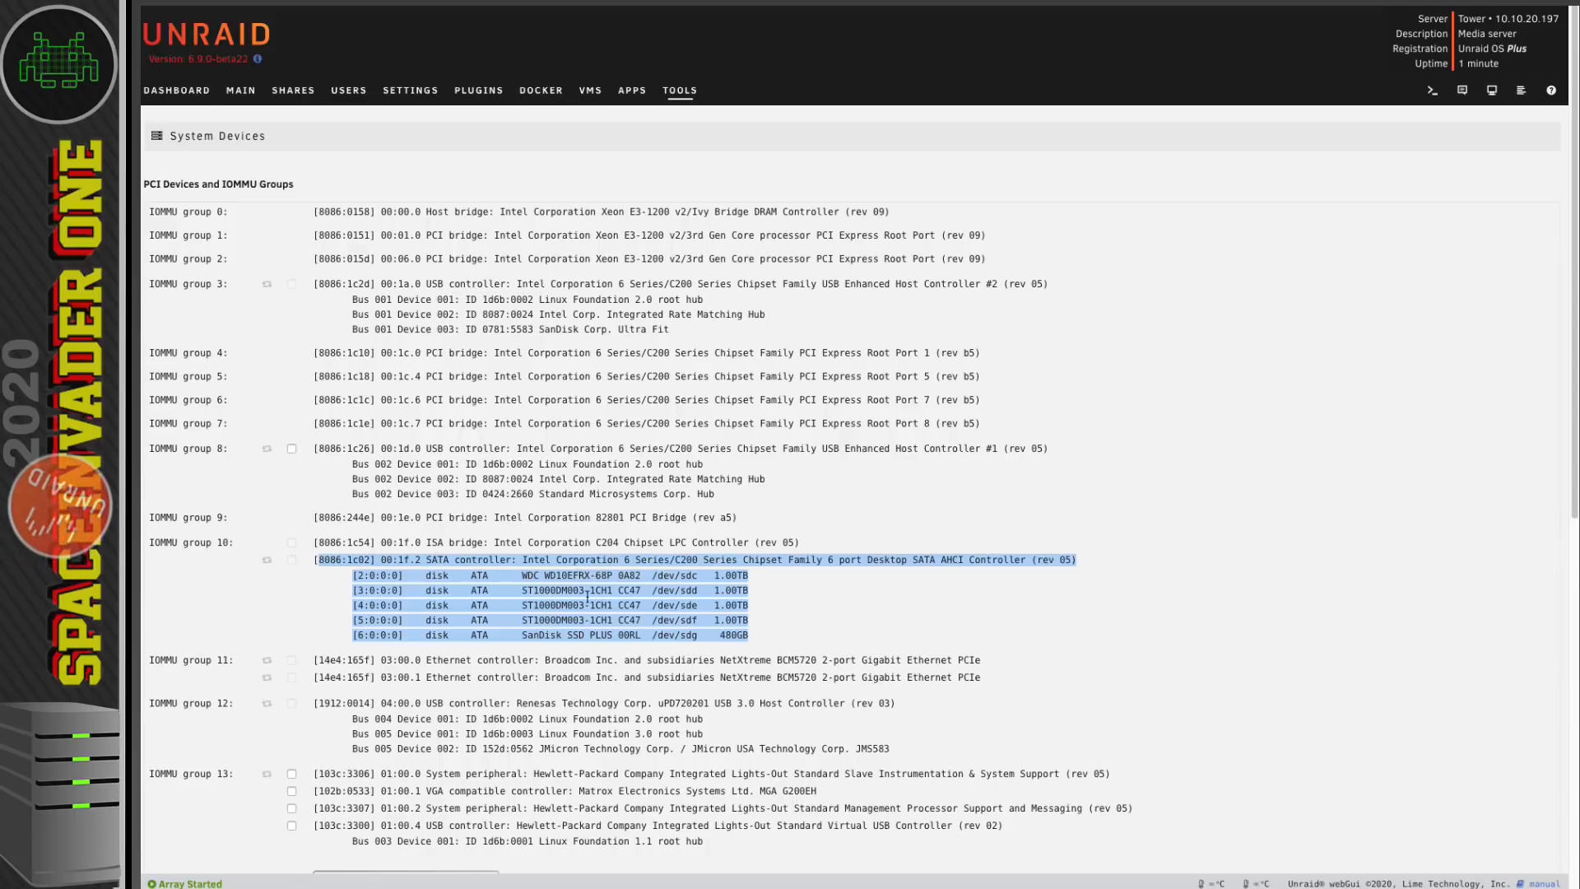
{"action": "left_click", "coordinate": [751, 585]}
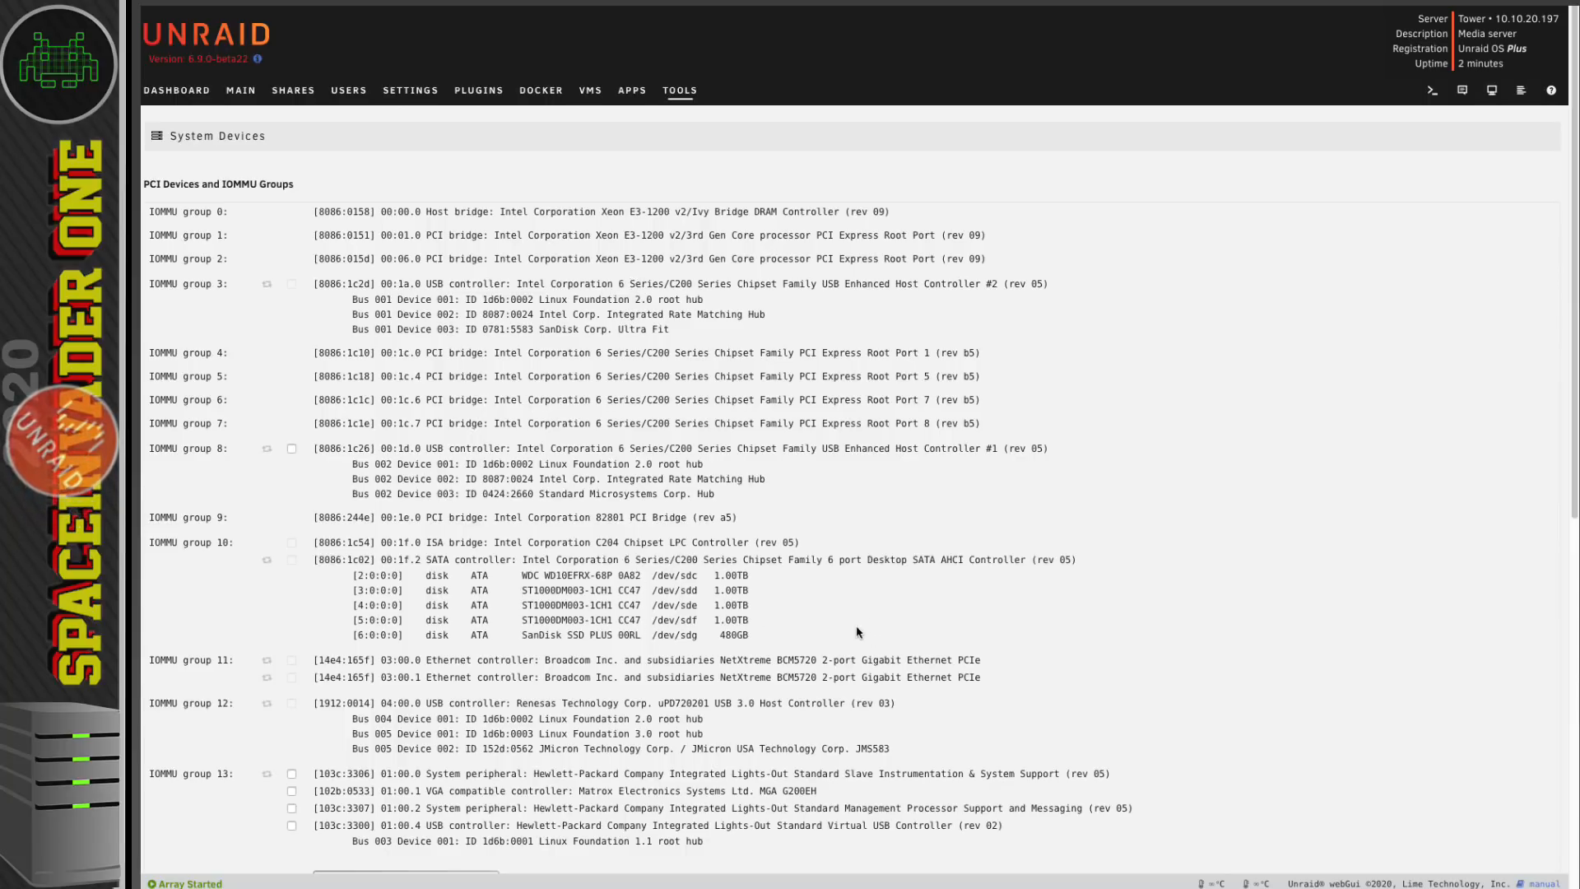
- Identify the SanDisk Ultra Fit flash drive on the USB controller in IOMMU group 3
{"action": "left_click_drag", "start_coordinate": [673, 331], "coordinate": [352, 330]}
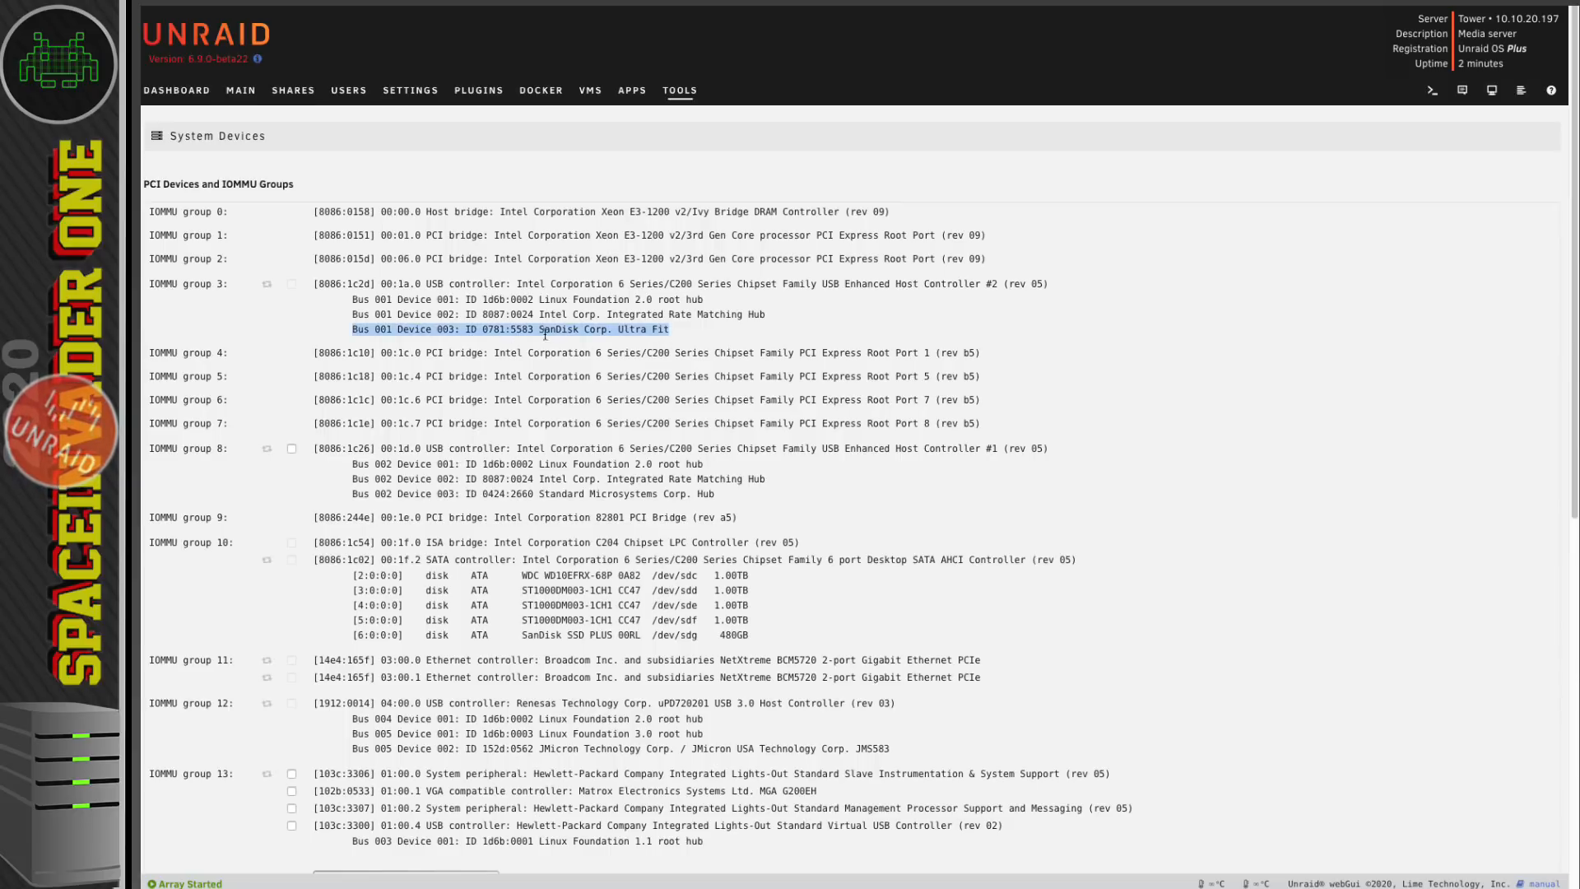
{"action": "left_click", "coordinate": [682, 331]}
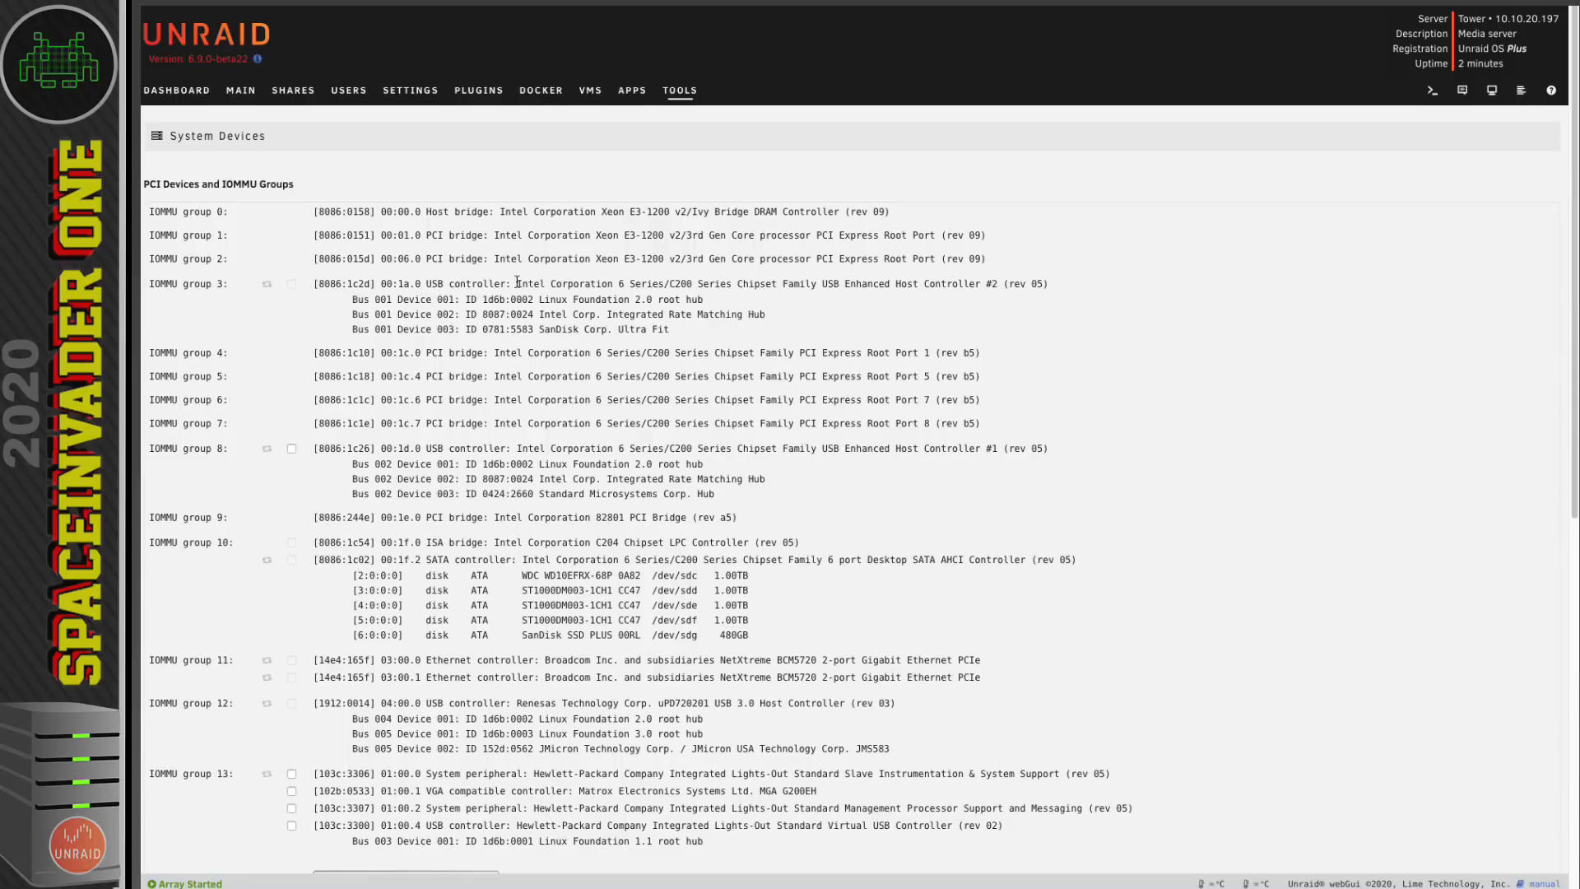
{"action": "triple_click", "coordinate": [678, 331]}
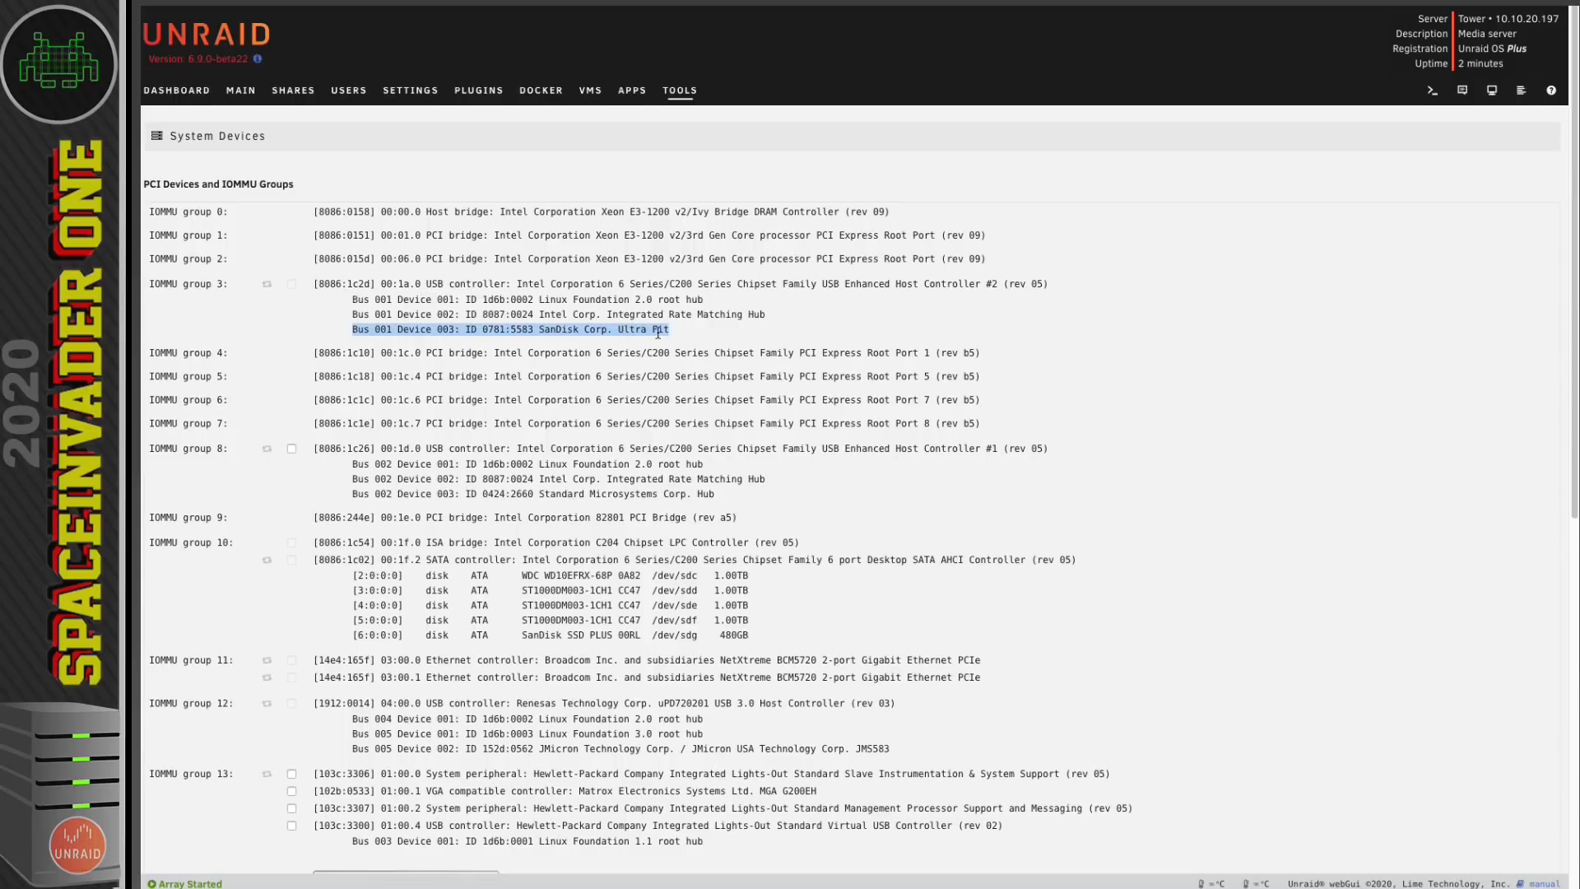
{"action": "left_click", "coordinate": [332, 287]}
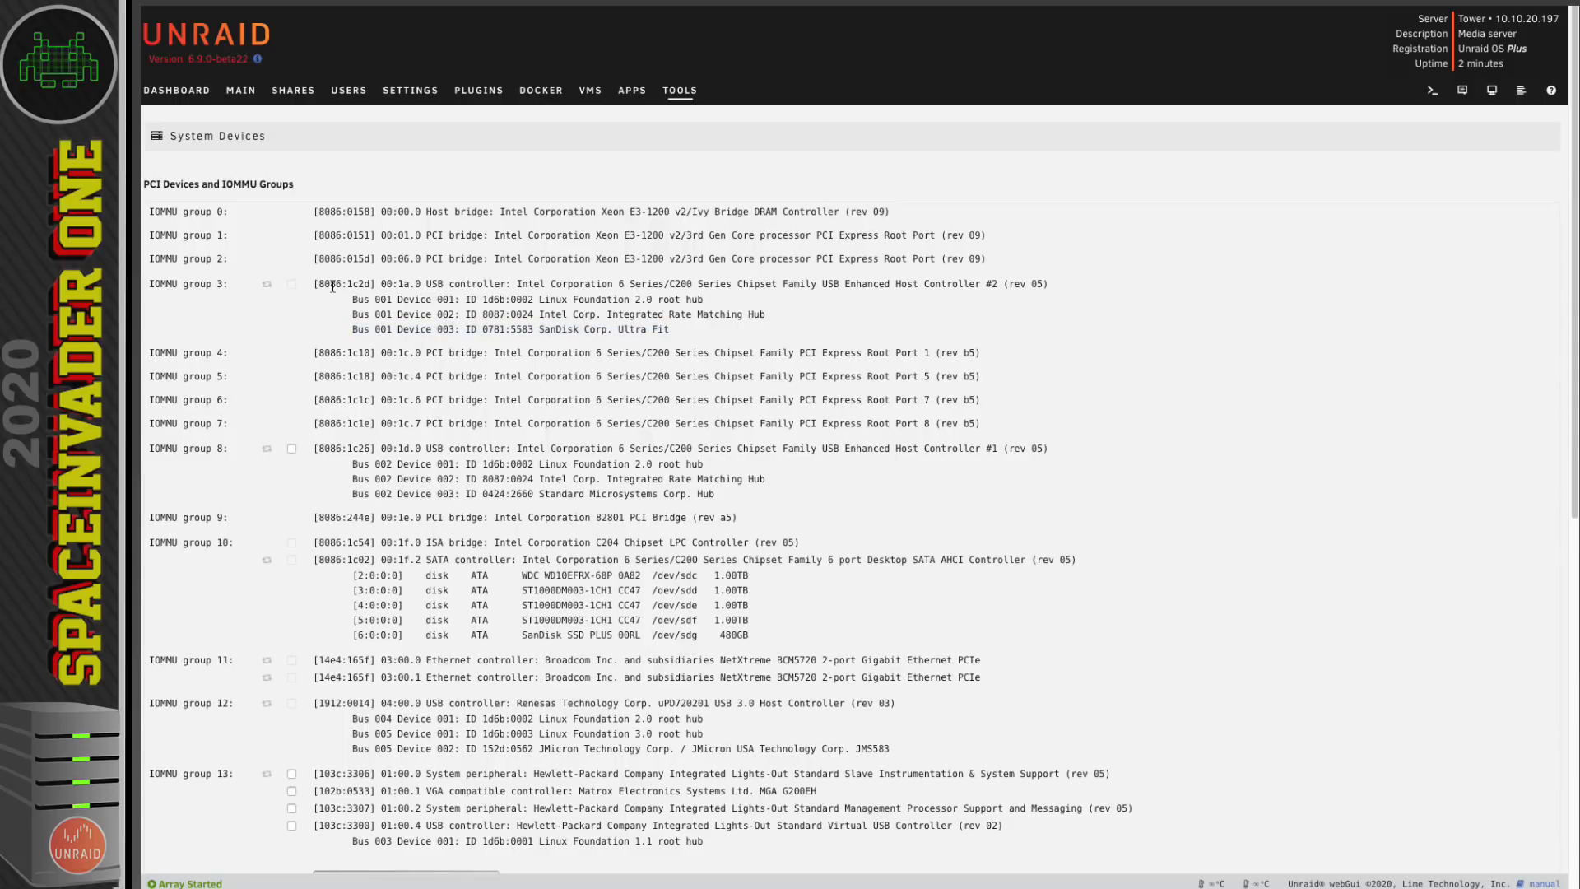
- Identify the JMicron device on the USB 3.0 controller in IOMMU group 12 and match it to the cache drive under Pool Devices
{"action": "scroll", "coordinate": [328, 331], "scroll_direction": "down", "scroll_amount": 2}
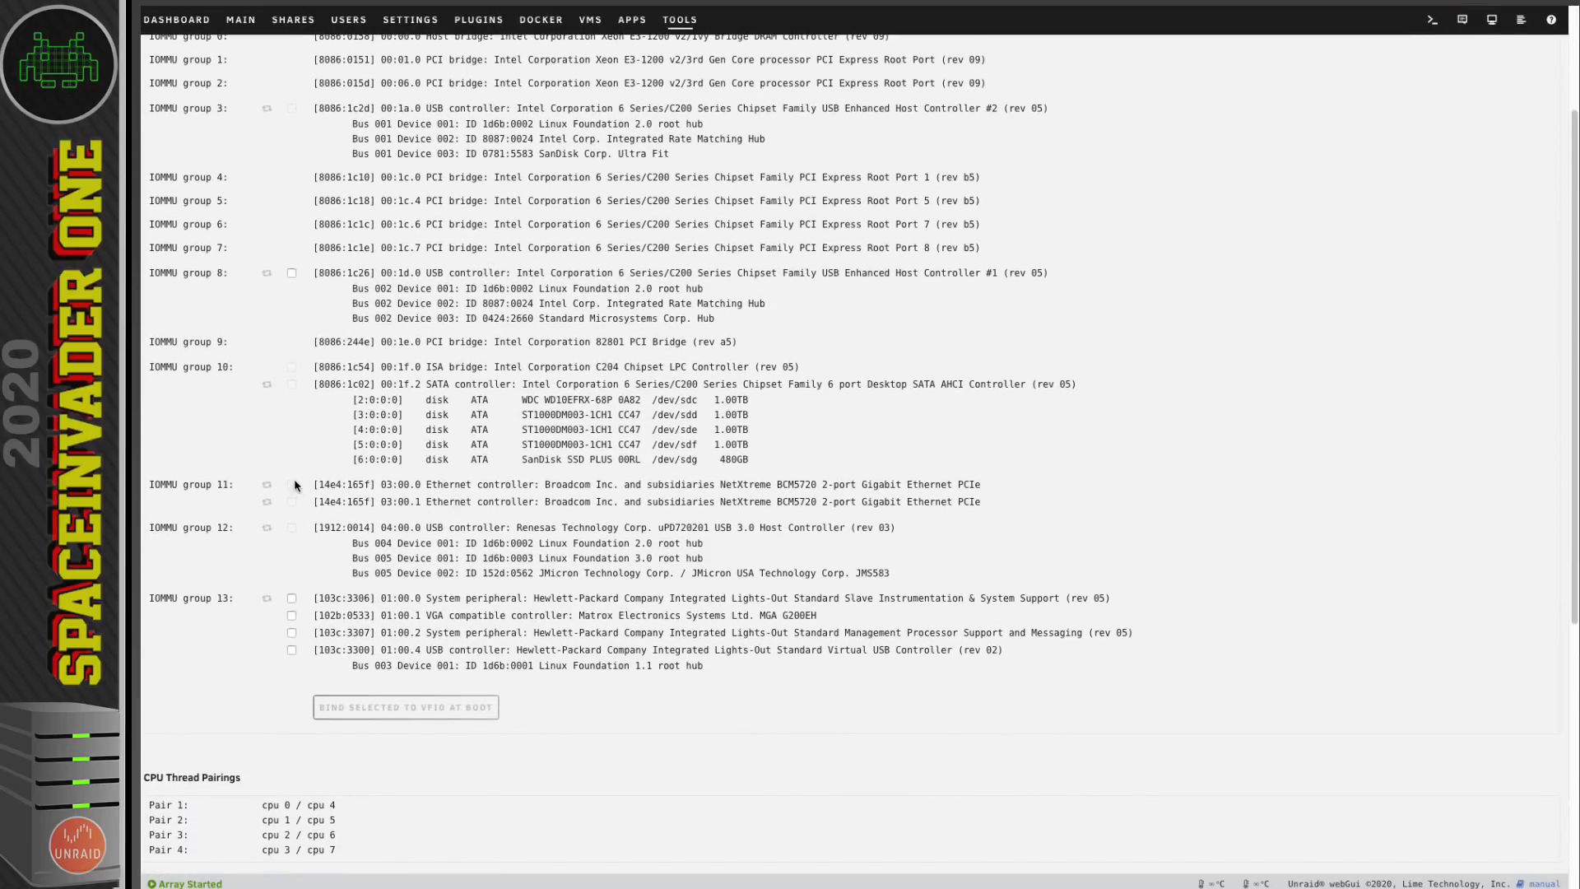
{"action": "scroll", "coordinate": [294, 485], "scroll_direction": "down", "scroll_amount": 1}
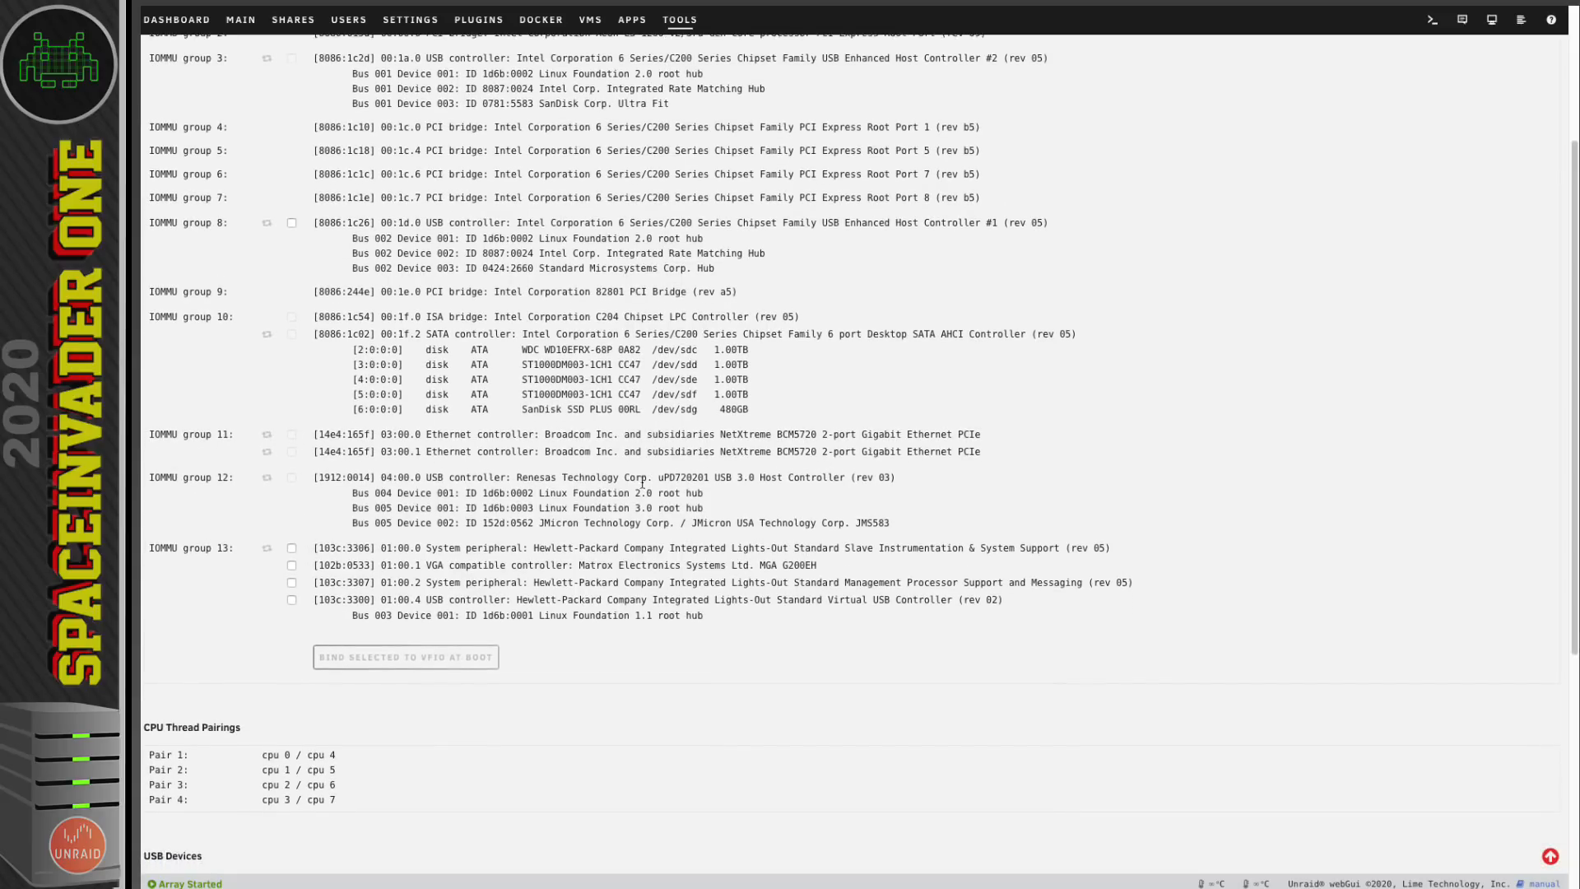
{"action": "left_click_drag", "start_coordinate": [856, 524], "coordinate": [354, 524]}
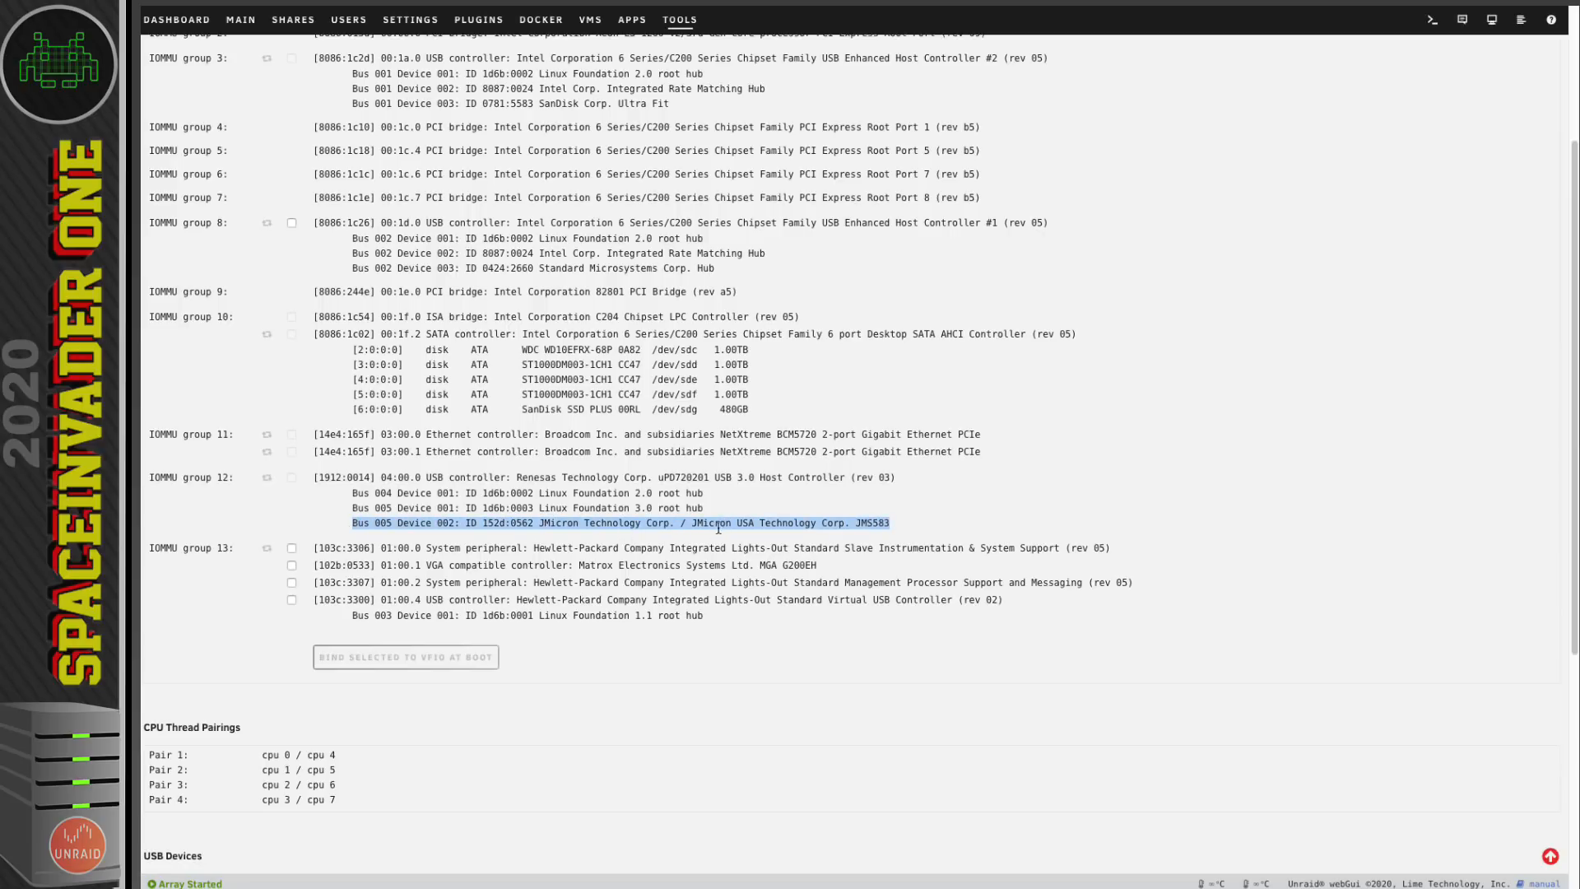
{"action": "left_click", "coordinate": [242, 20]}
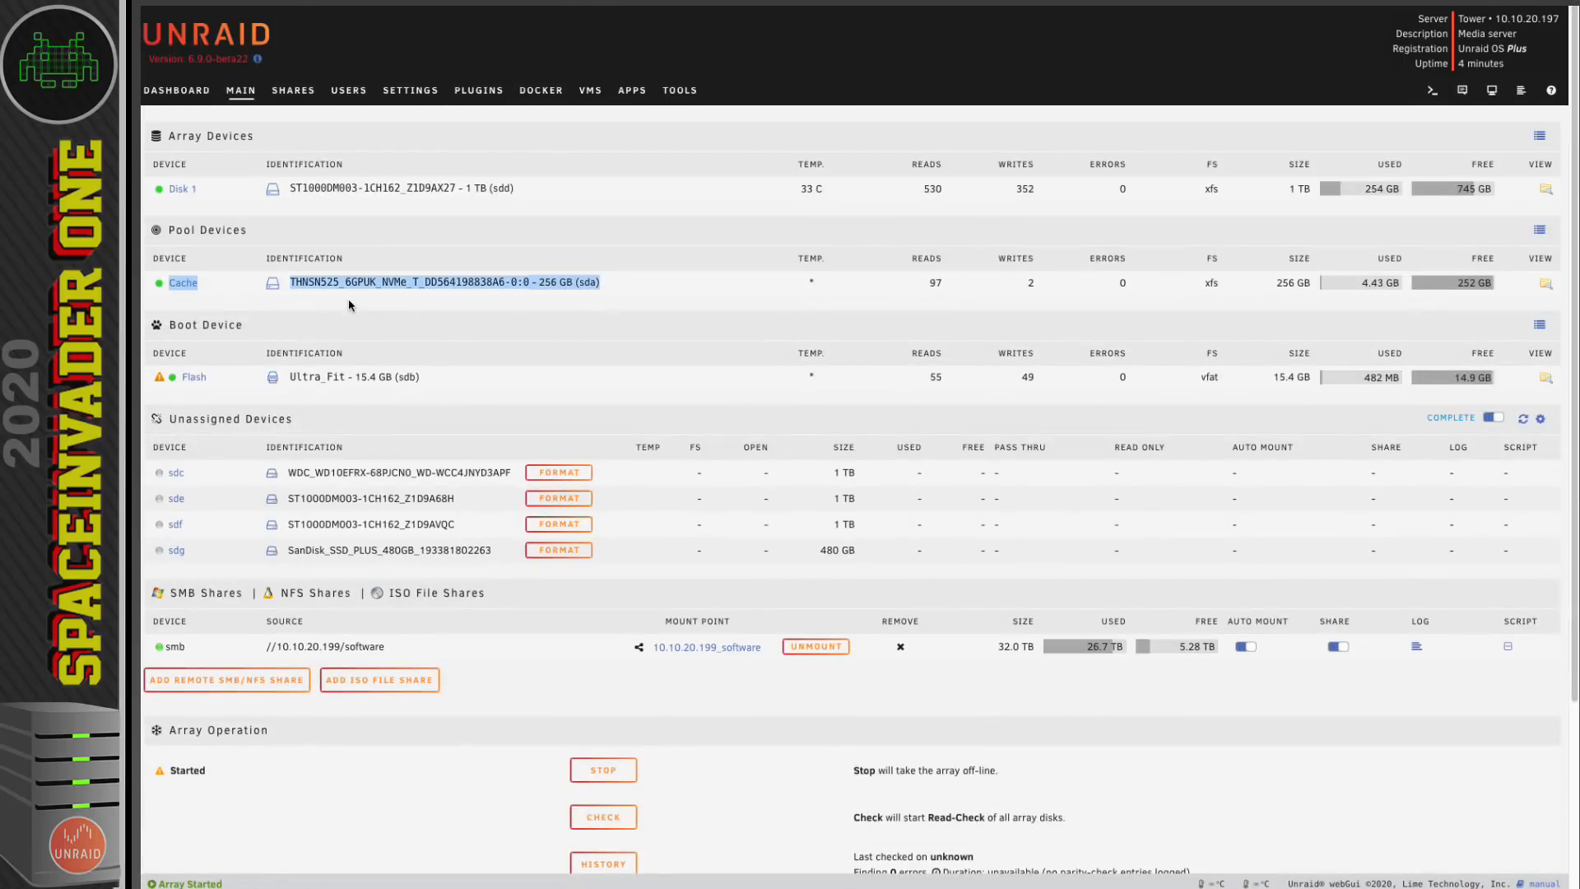
{"action": "left_click", "coordinate": [390, 308]}
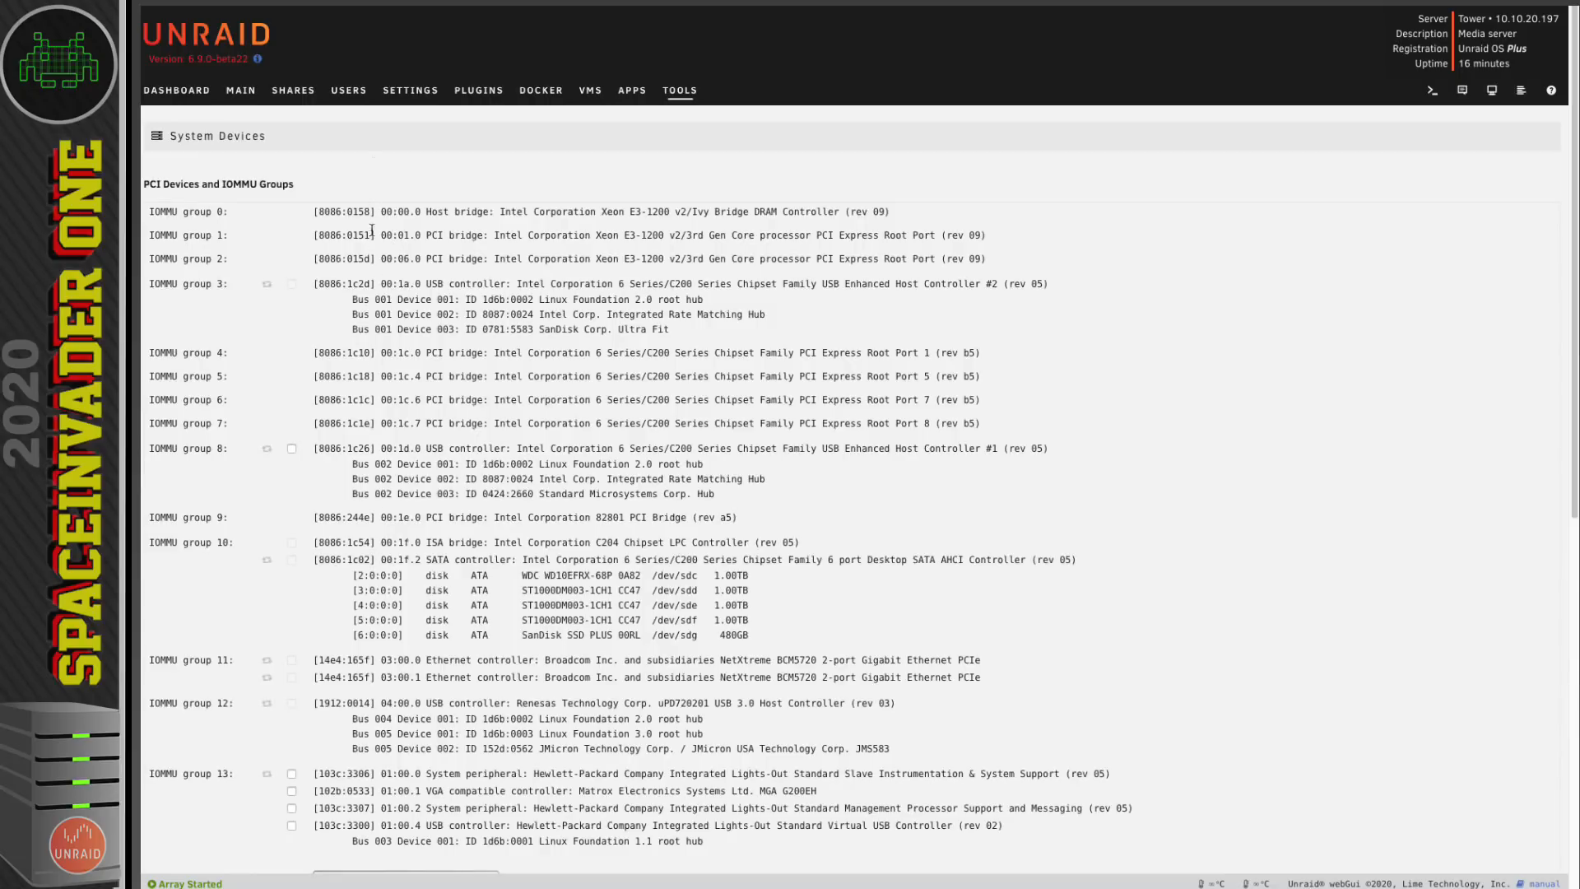
- Bind the Intel USB Enhanced Host Controller #1 in IOMMU group 8 to VFIO at boot
{"action": "scroll", "coordinate": [365, 542], "scroll_direction": "down", "scroll_amount": 1}
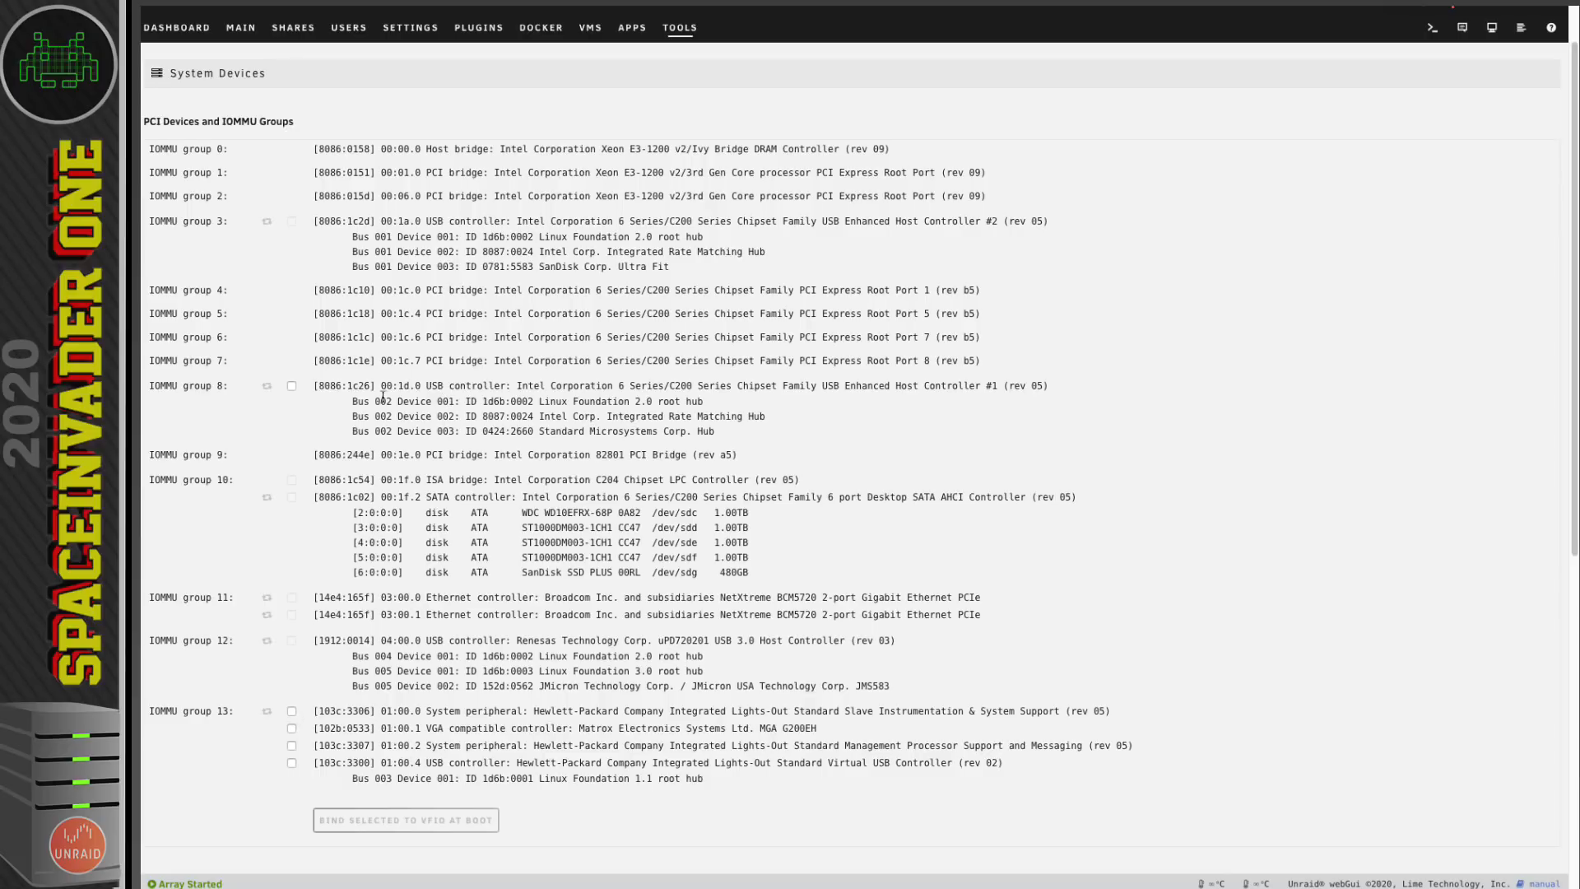
{"action": "left_click", "coordinate": [292, 386]}
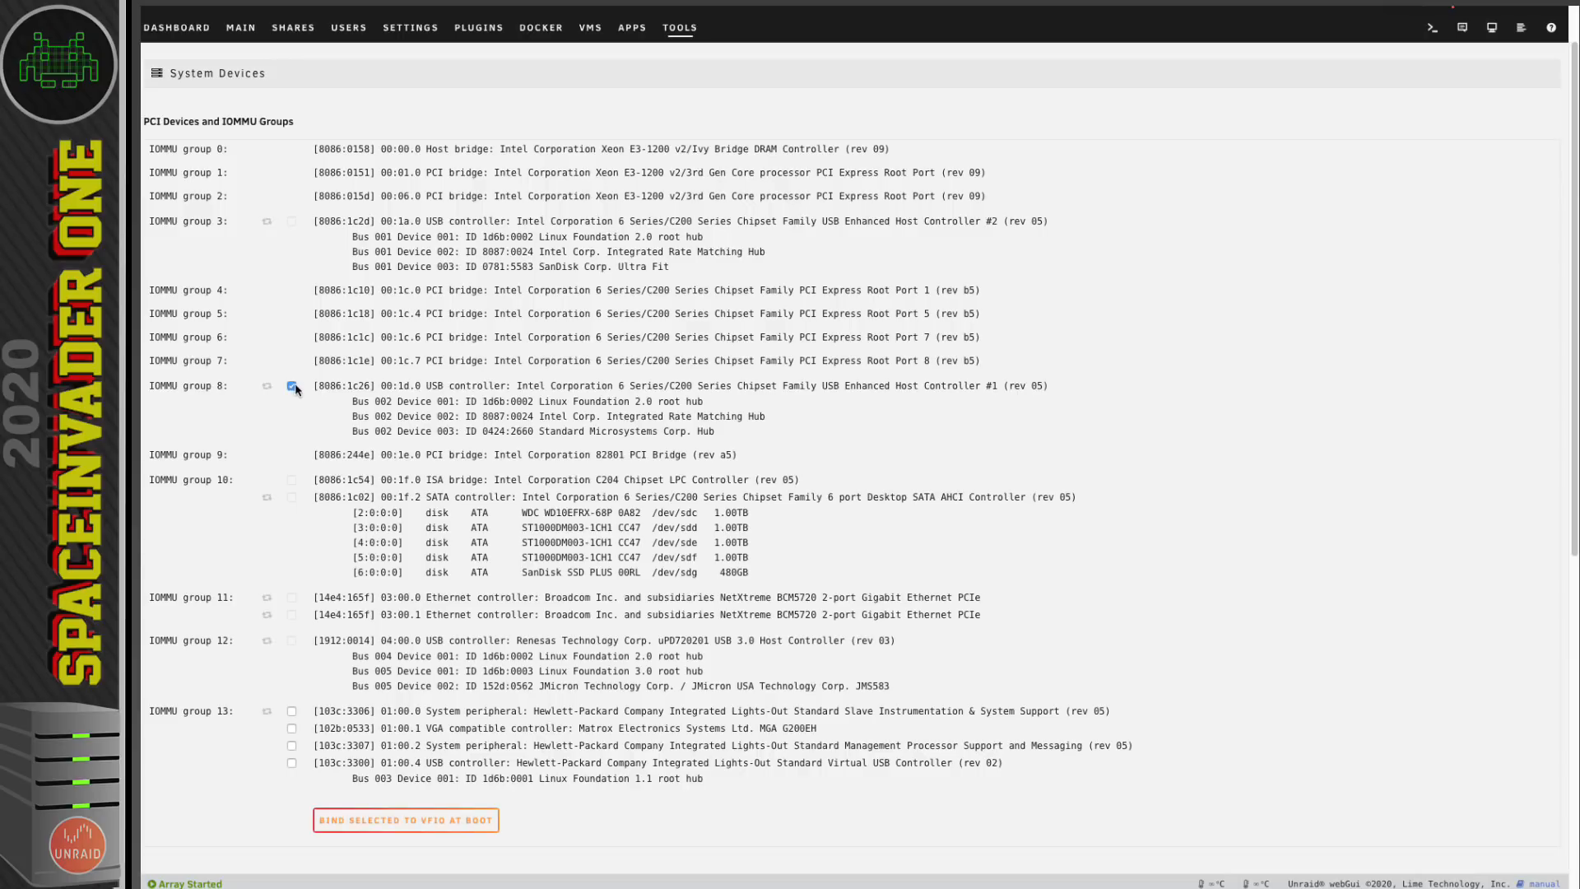
{"action": "left_click", "coordinate": [384, 828]}
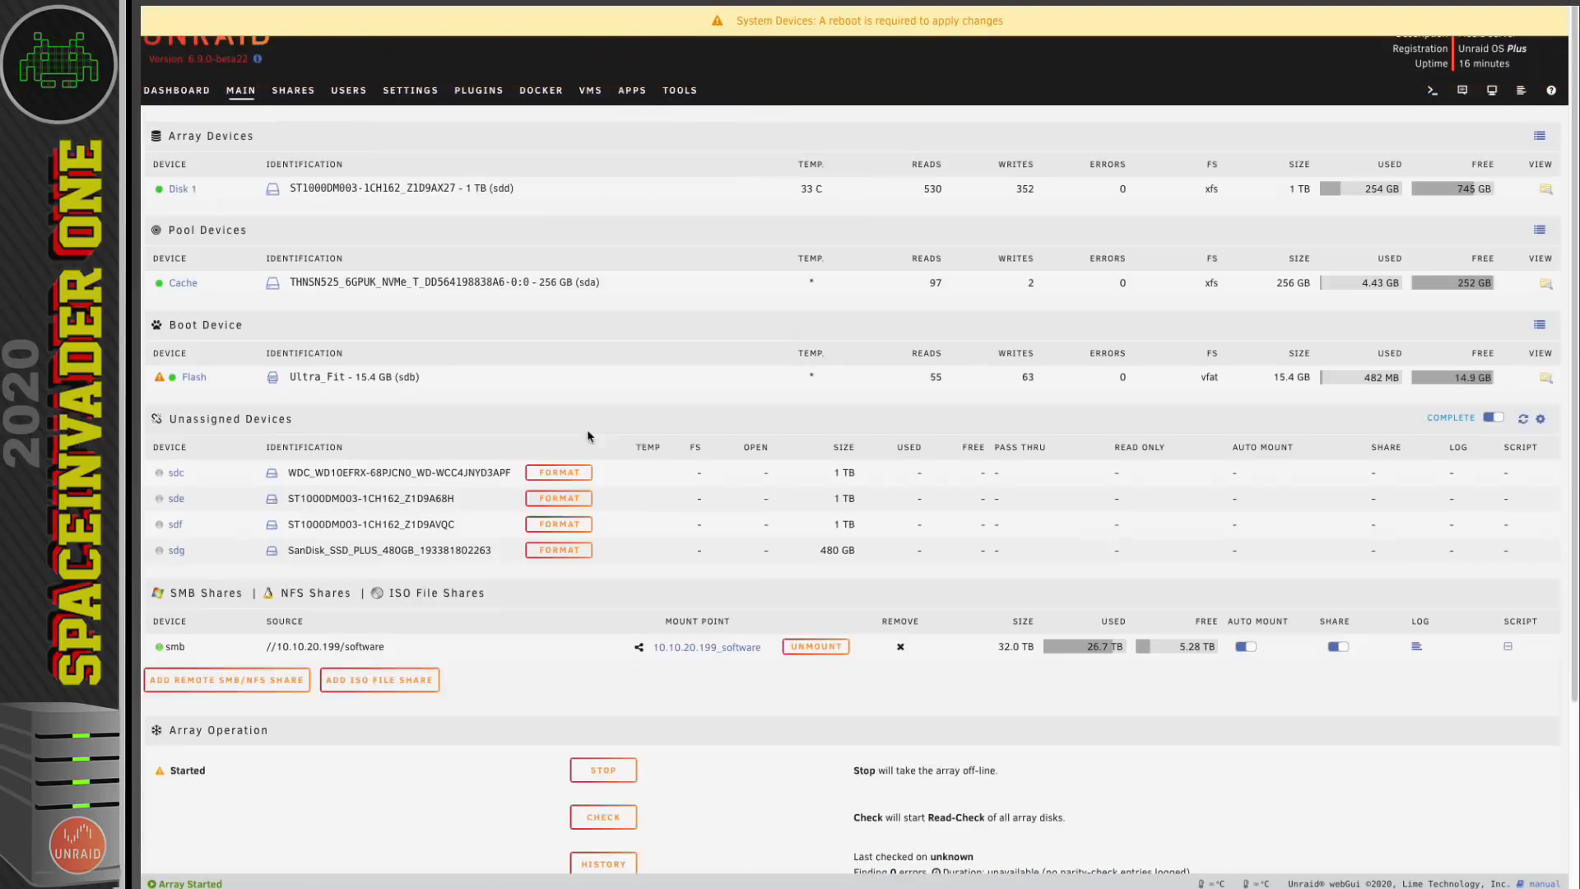
- Reboot the server to apply the VFIO binding
{"action": "scroll", "coordinate": [582, 434], "scroll_direction": "down", "scroll_amount": 5}
{"action": "left_click", "coordinate": [613, 844]}
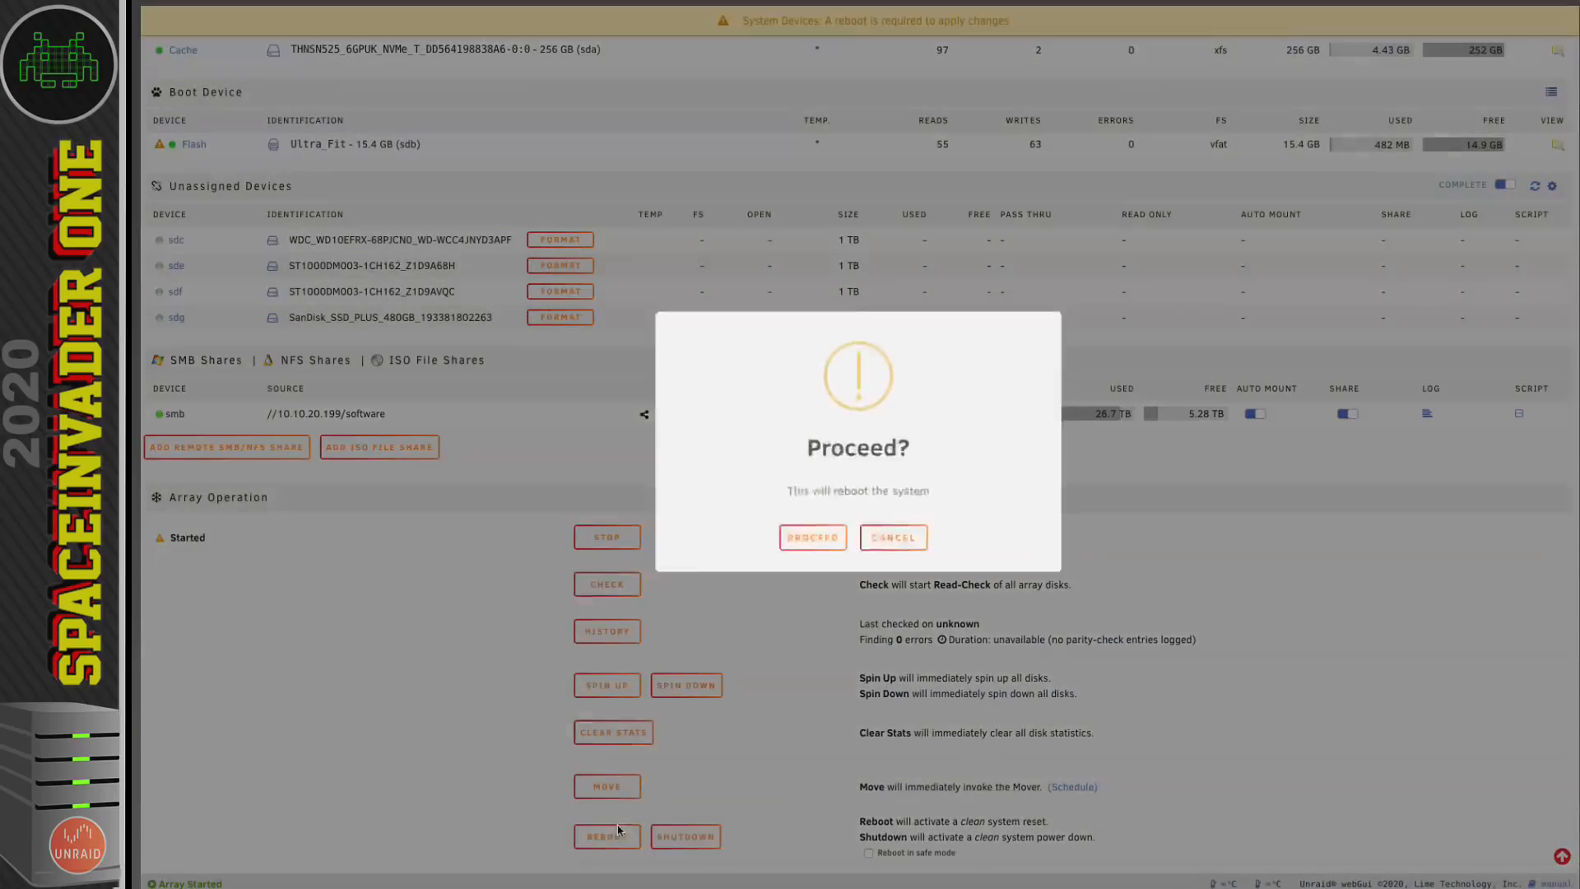
{"action": "left_click", "coordinate": [833, 537]}
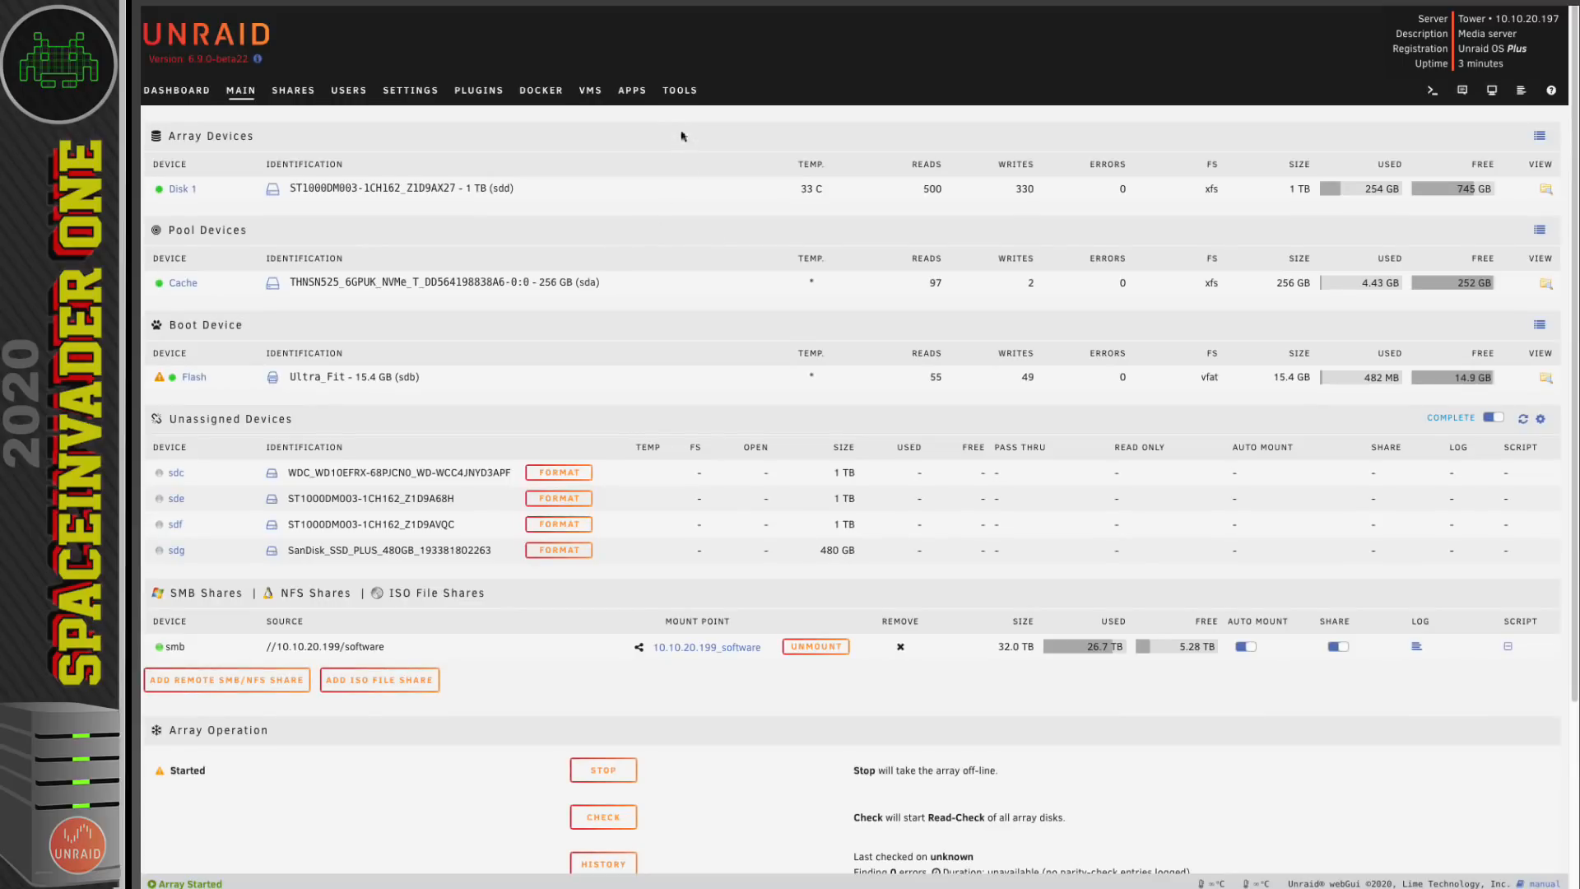
- Check the VFIO binding status of the USB controller in IOMMU group 8 on the System Devices page
{"action": "left_click", "coordinate": [680, 91]}
{"action": "left_click", "coordinate": [820, 220]}
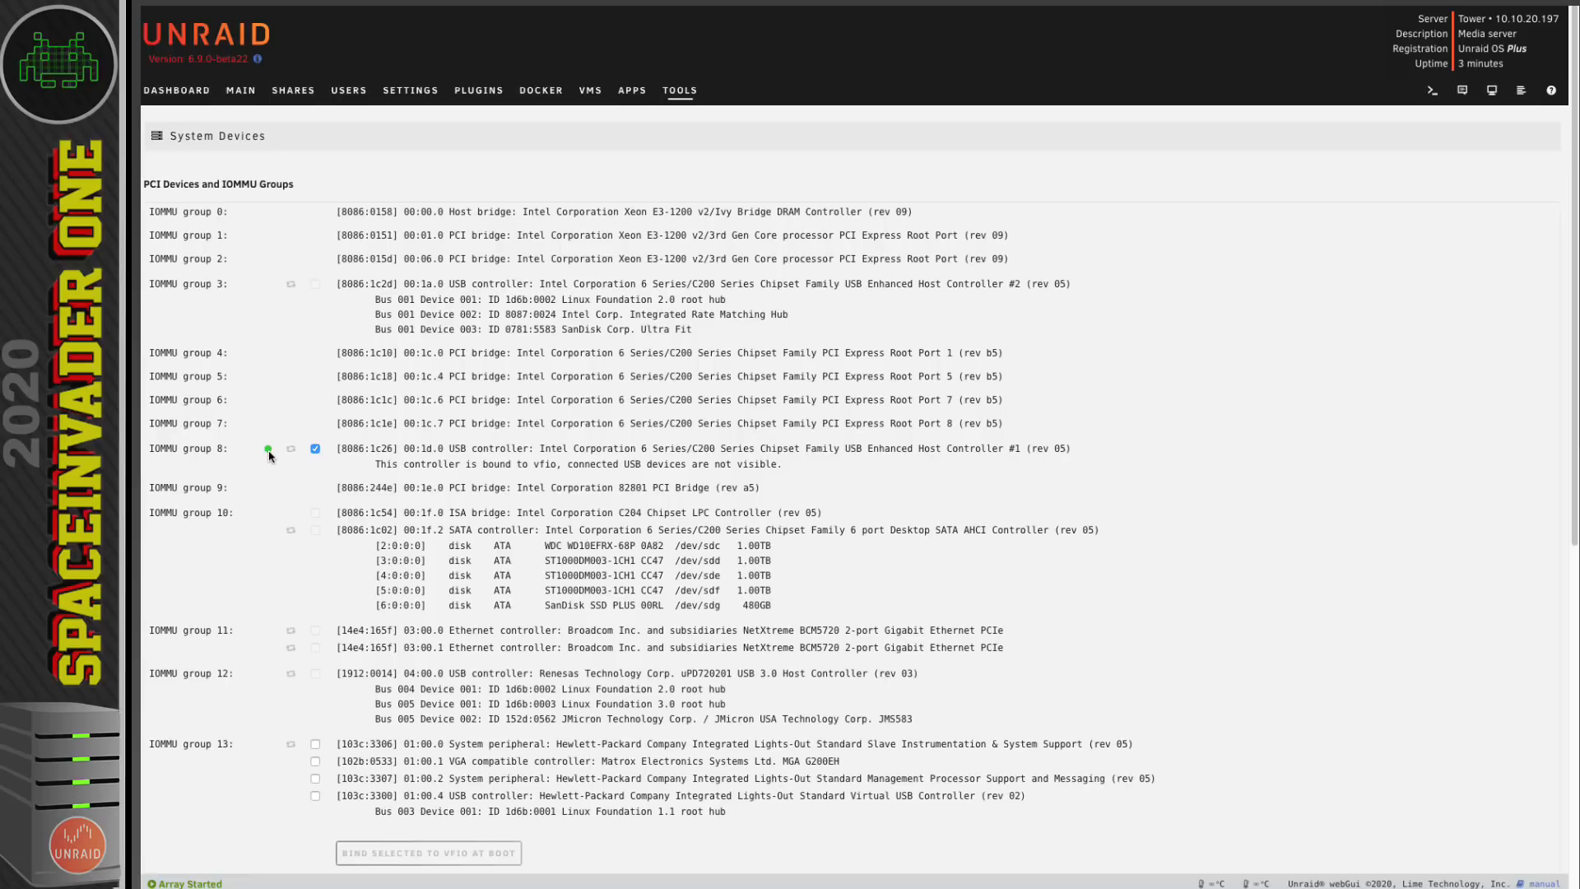
{"action": "mouse_move", "coordinate": [270, 455]}
- Try assigning the Intel USB Enhanced Host Controller #1 (00:1d.0) to a new Windows 10 VM, and cancel the VM creation
{"action": "left_click", "coordinate": [589, 94]}
{"action": "left_click", "coordinate": [170, 257]}
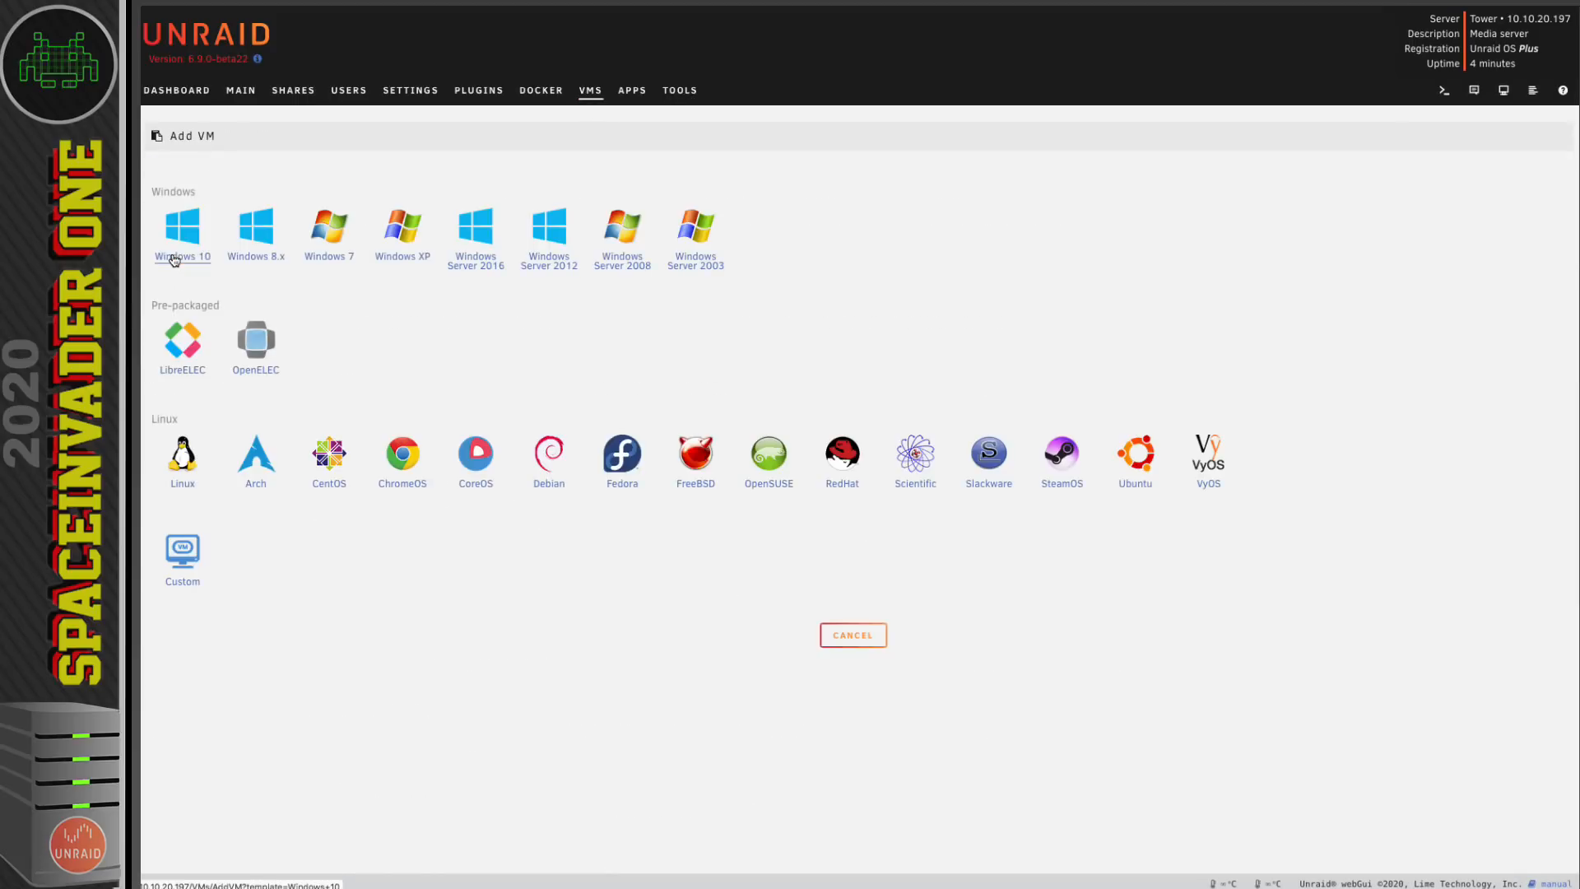
{"action": "left_click", "coordinate": [176, 254]}
{"action": "scroll", "coordinate": [452, 367], "scroll_direction": "down", "scroll_amount": 5}
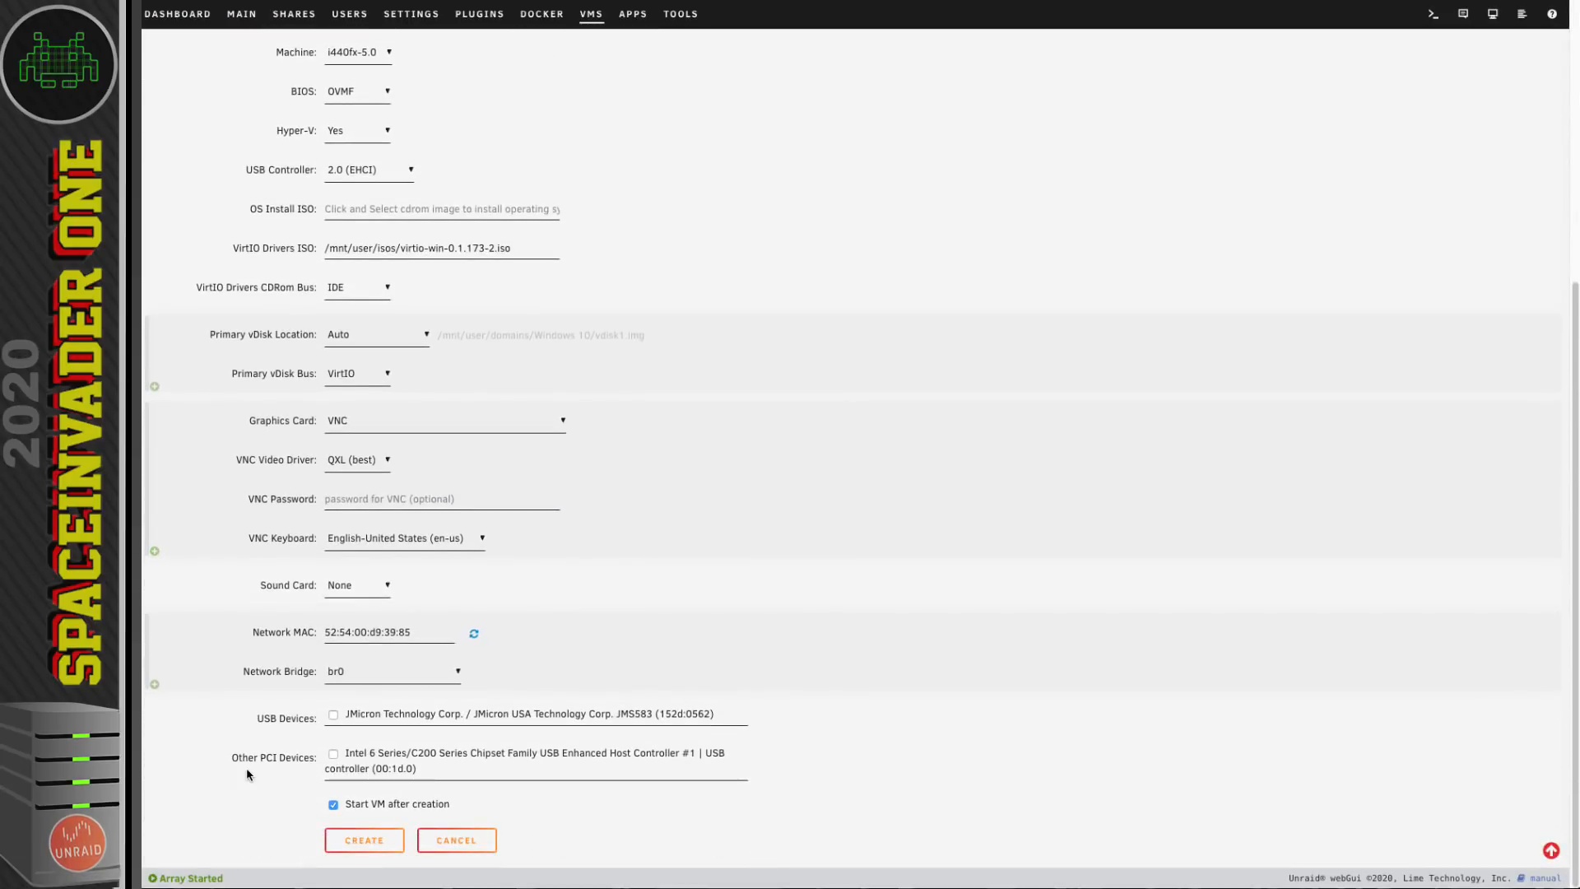
{"action": "left_click", "coordinate": [333, 754]}
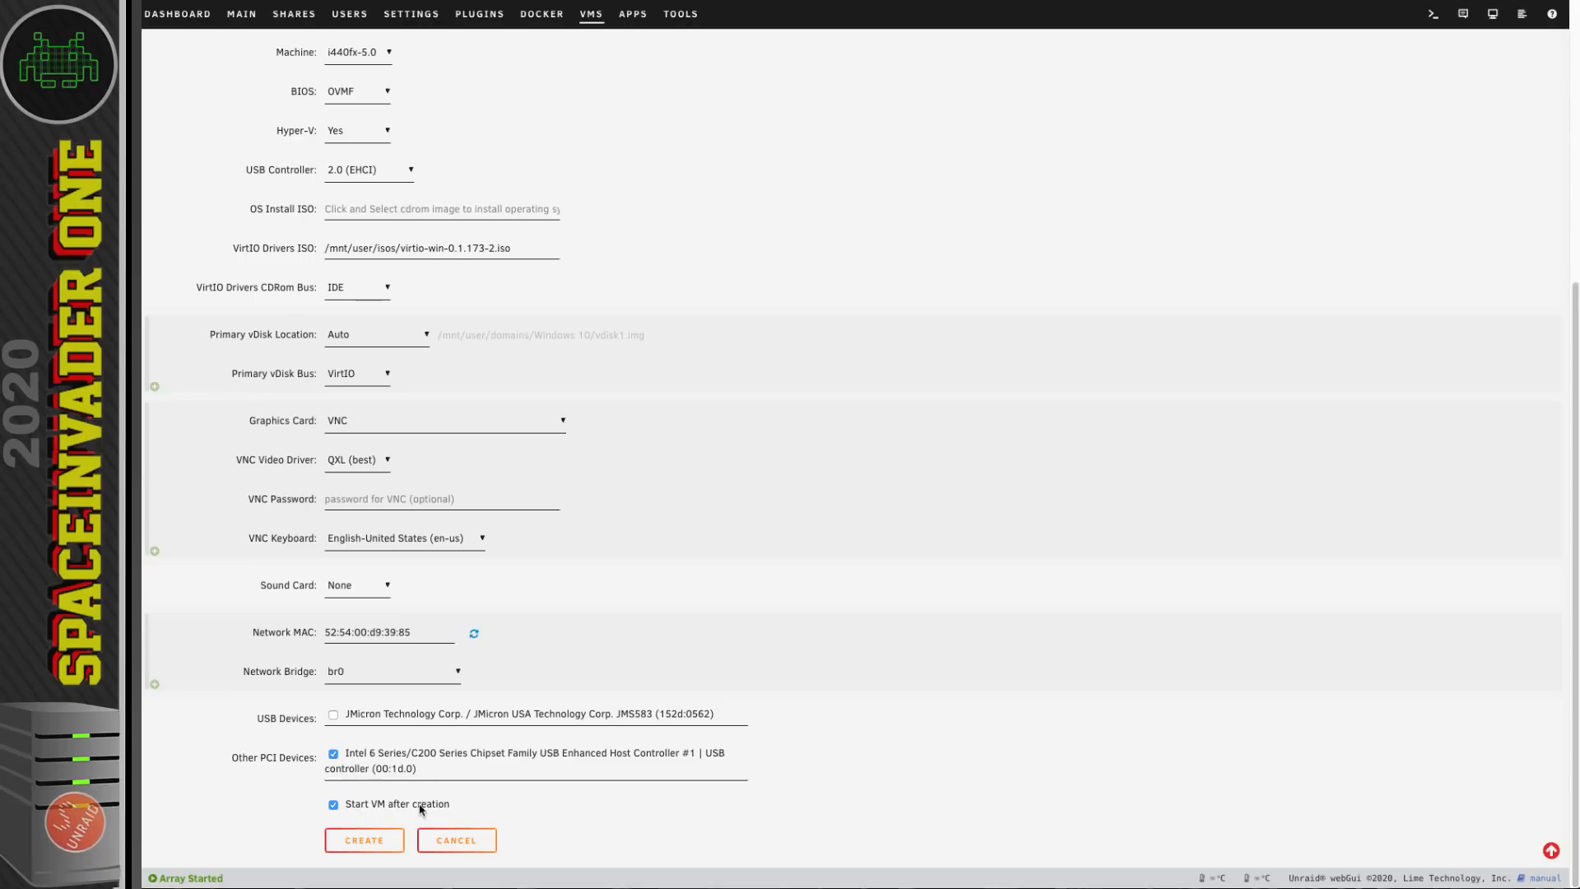
{"action": "left_click", "coordinate": [457, 841]}
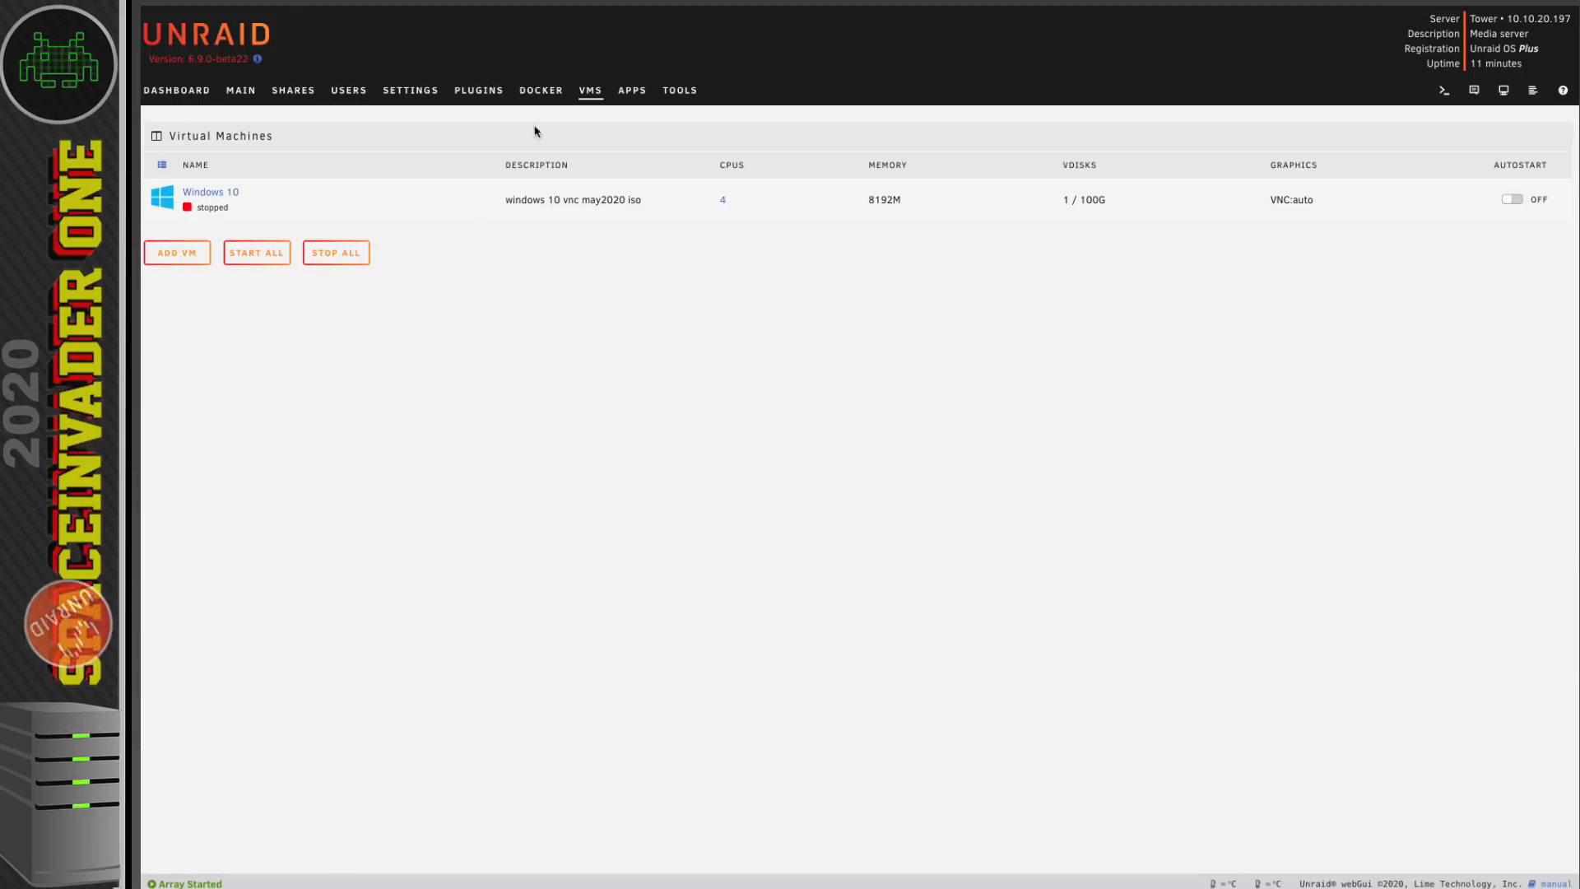
- Examine the bridge interface block and its network model type in the Windows 10 VM's XML
{"action": "left_click", "coordinate": [192, 199]}
{"action": "left_click", "coordinate": [196, 255]}
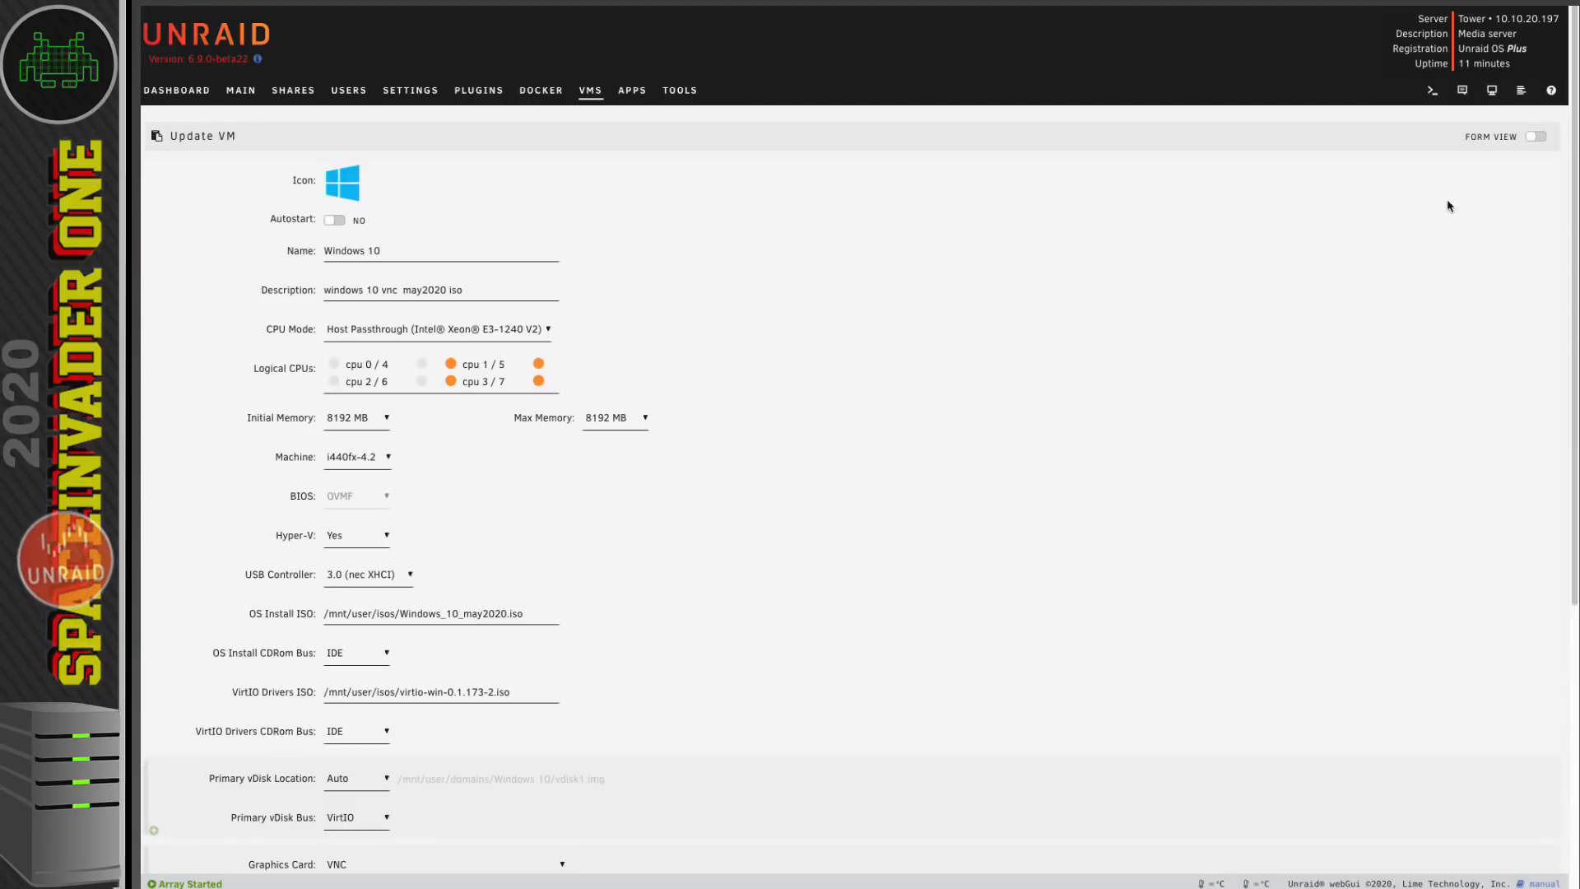
{"action": "left_click", "coordinate": [1535, 136]}
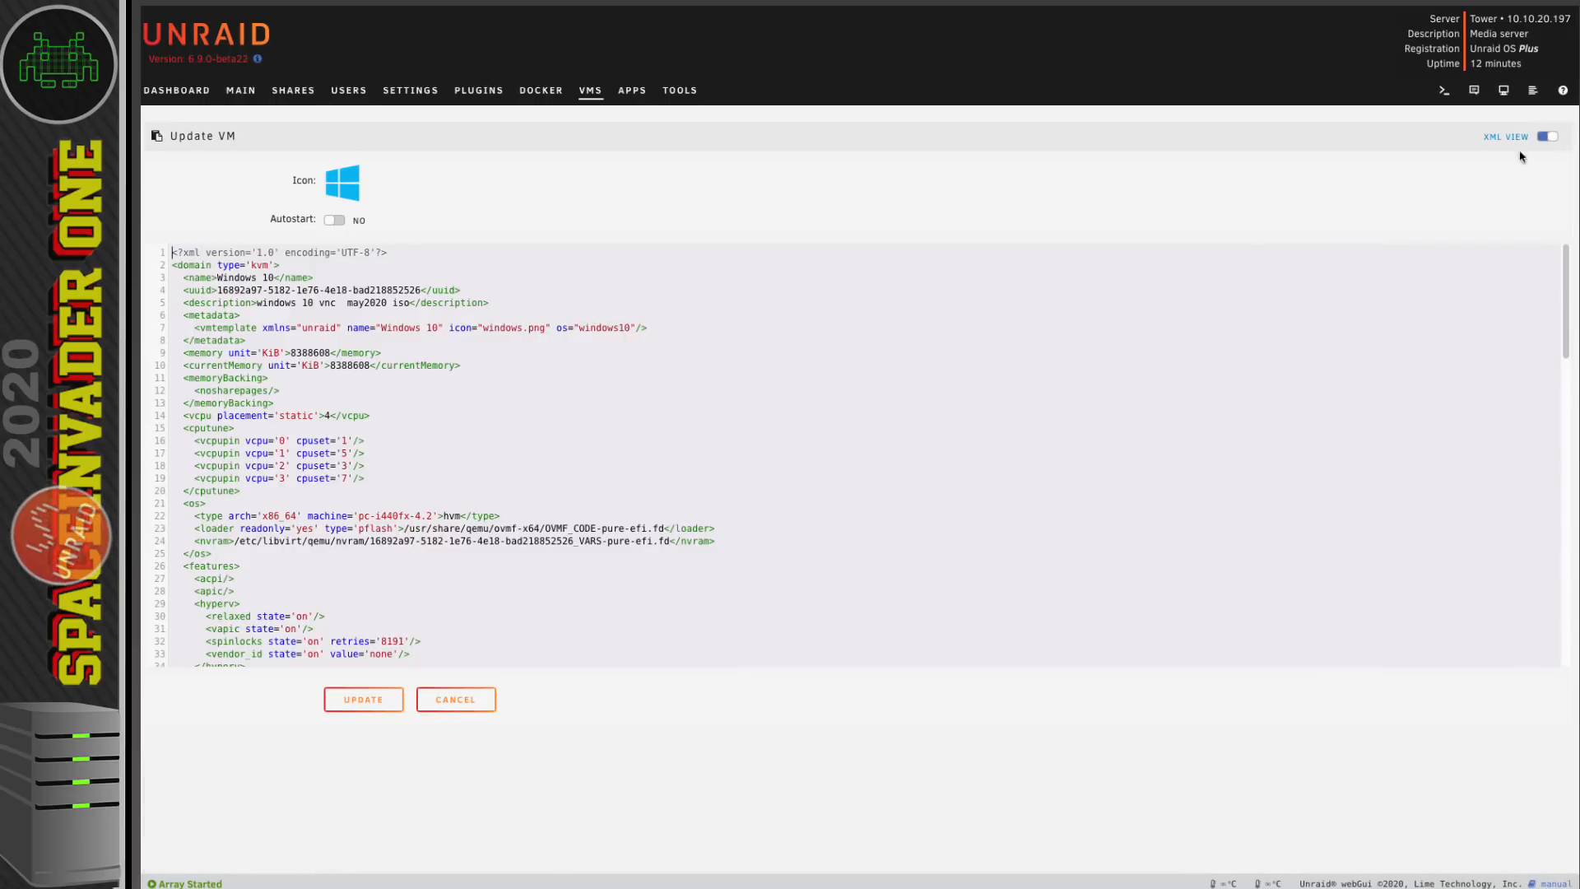
{"action": "scroll", "coordinate": [675, 383], "scroll_direction": "down", "scroll_amount": 6}
{"action": "scroll", "coordinate": [675, 383], "scroll_direction": "down", "scroll_amount": 3}
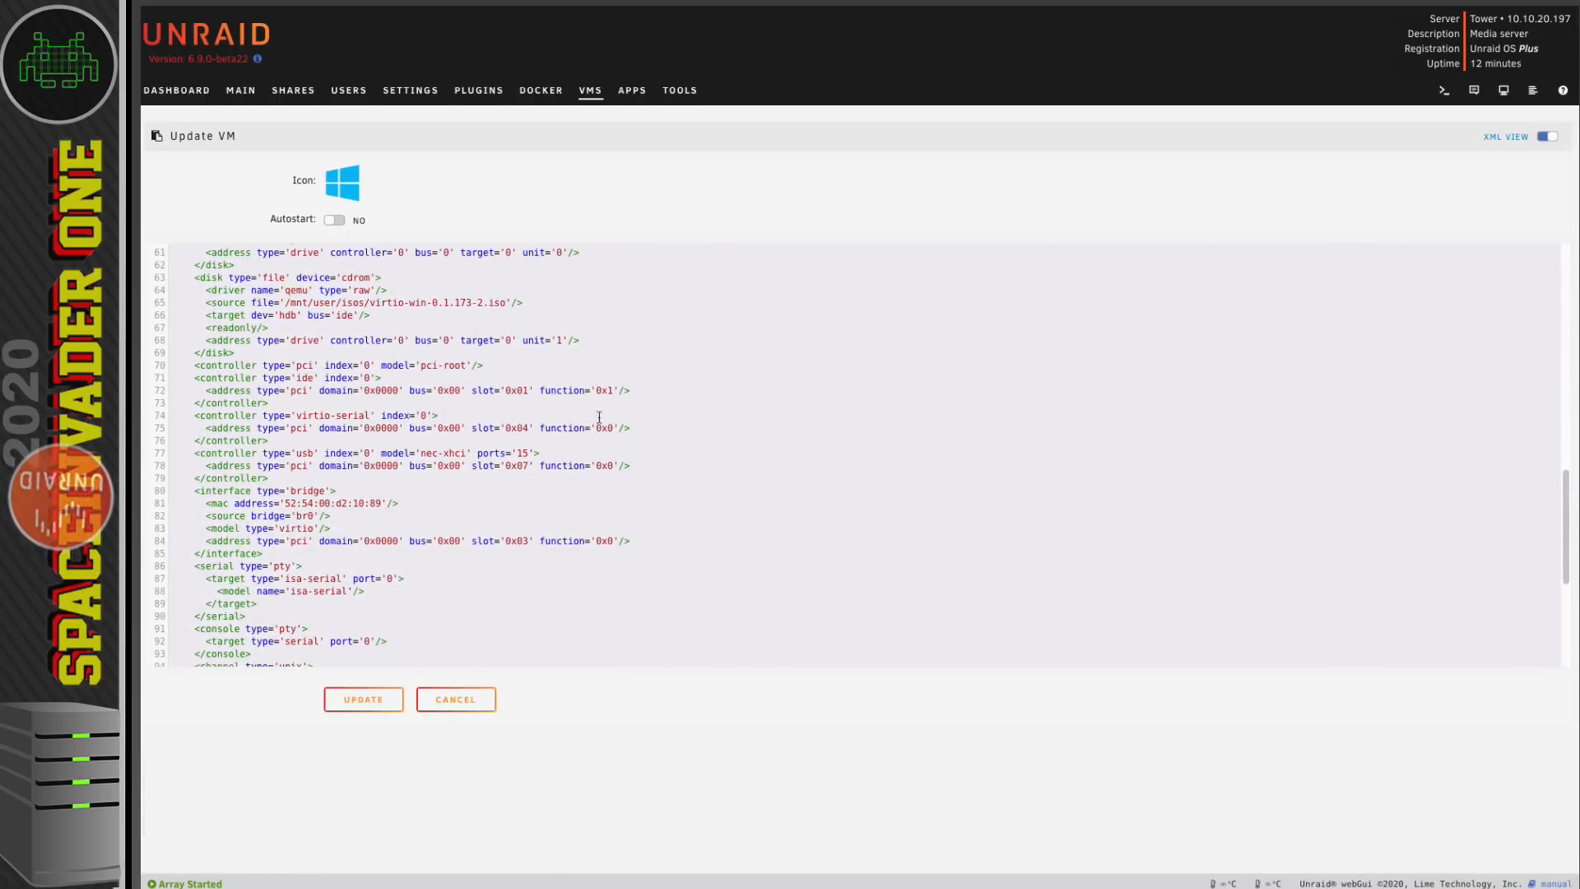
{"action": "left_click_drag", "start_coordinate": [274, 553], "coordinate": [174, 491]}
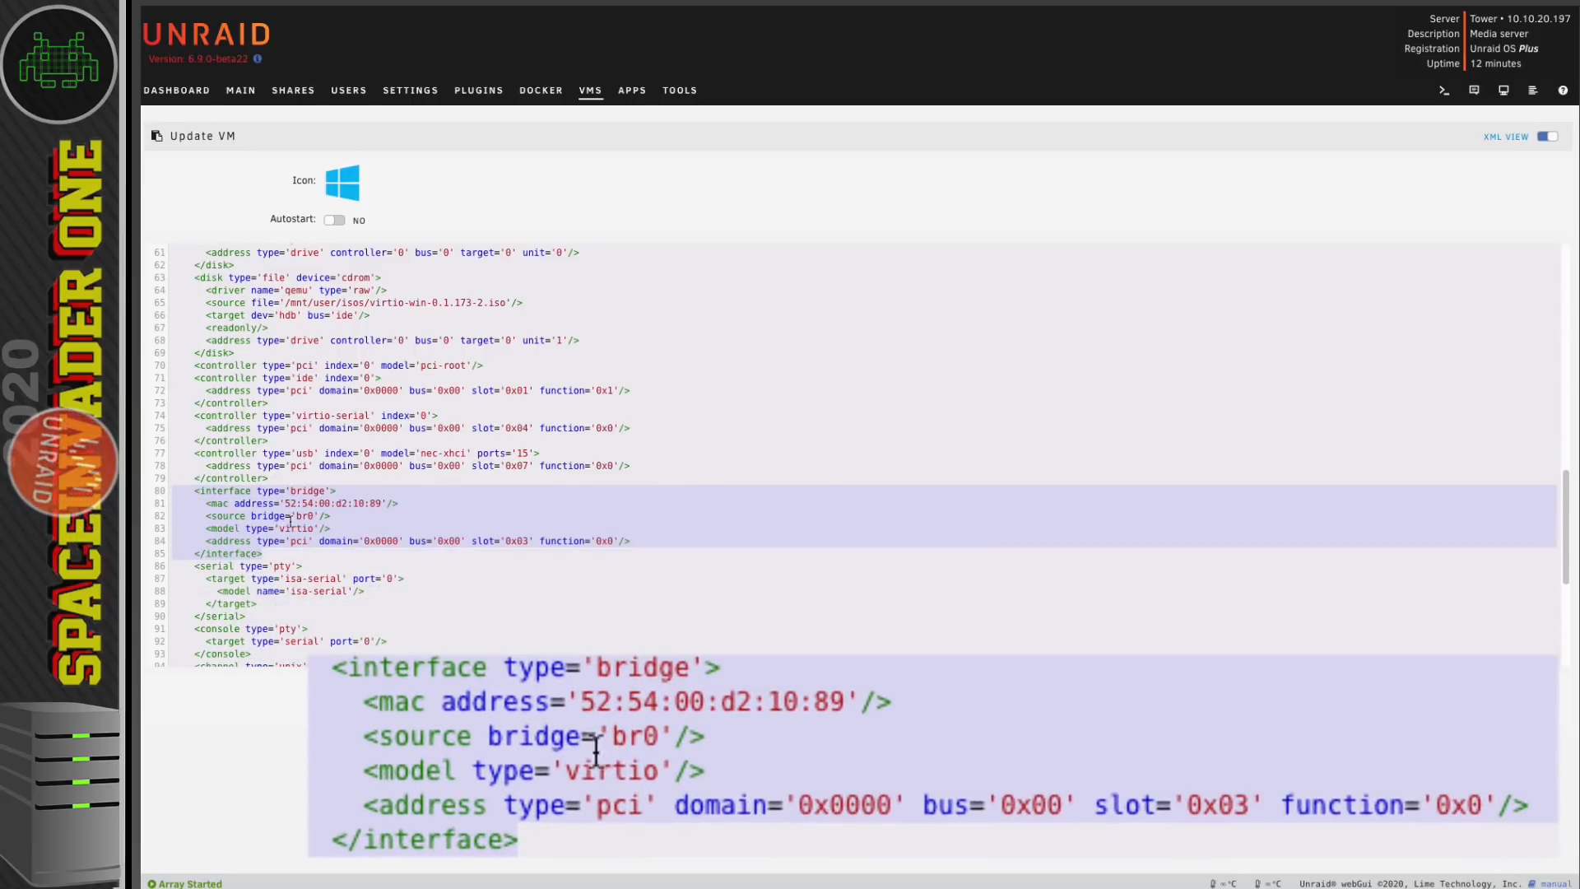
{"action": "left_click", "coordinate": [280, 531]}
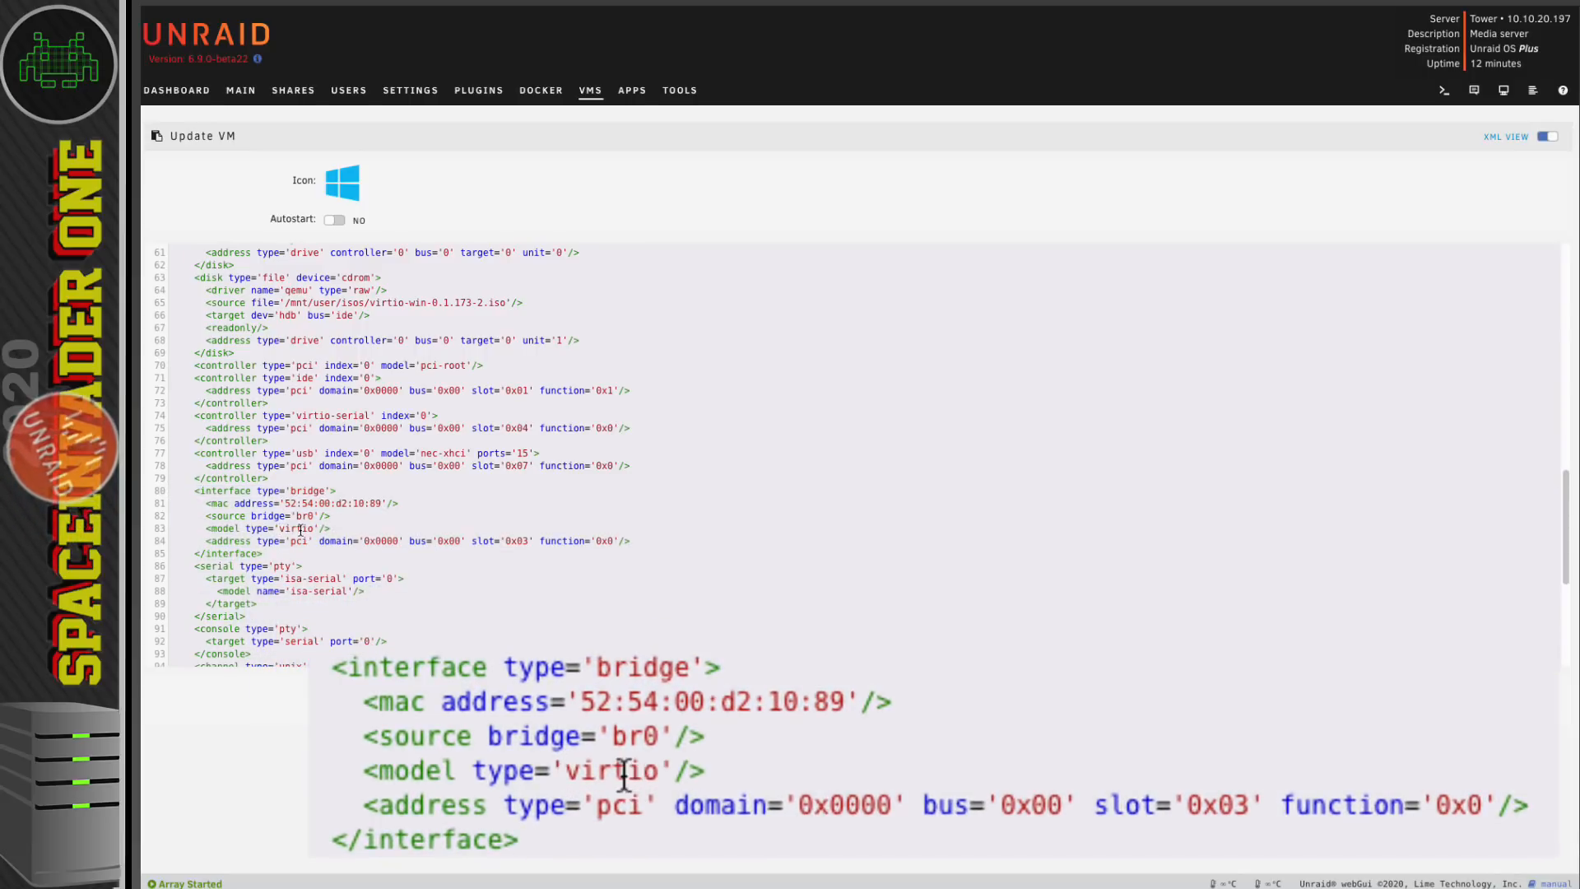
{"action": "double_click", "coordinate": [299, 530]}
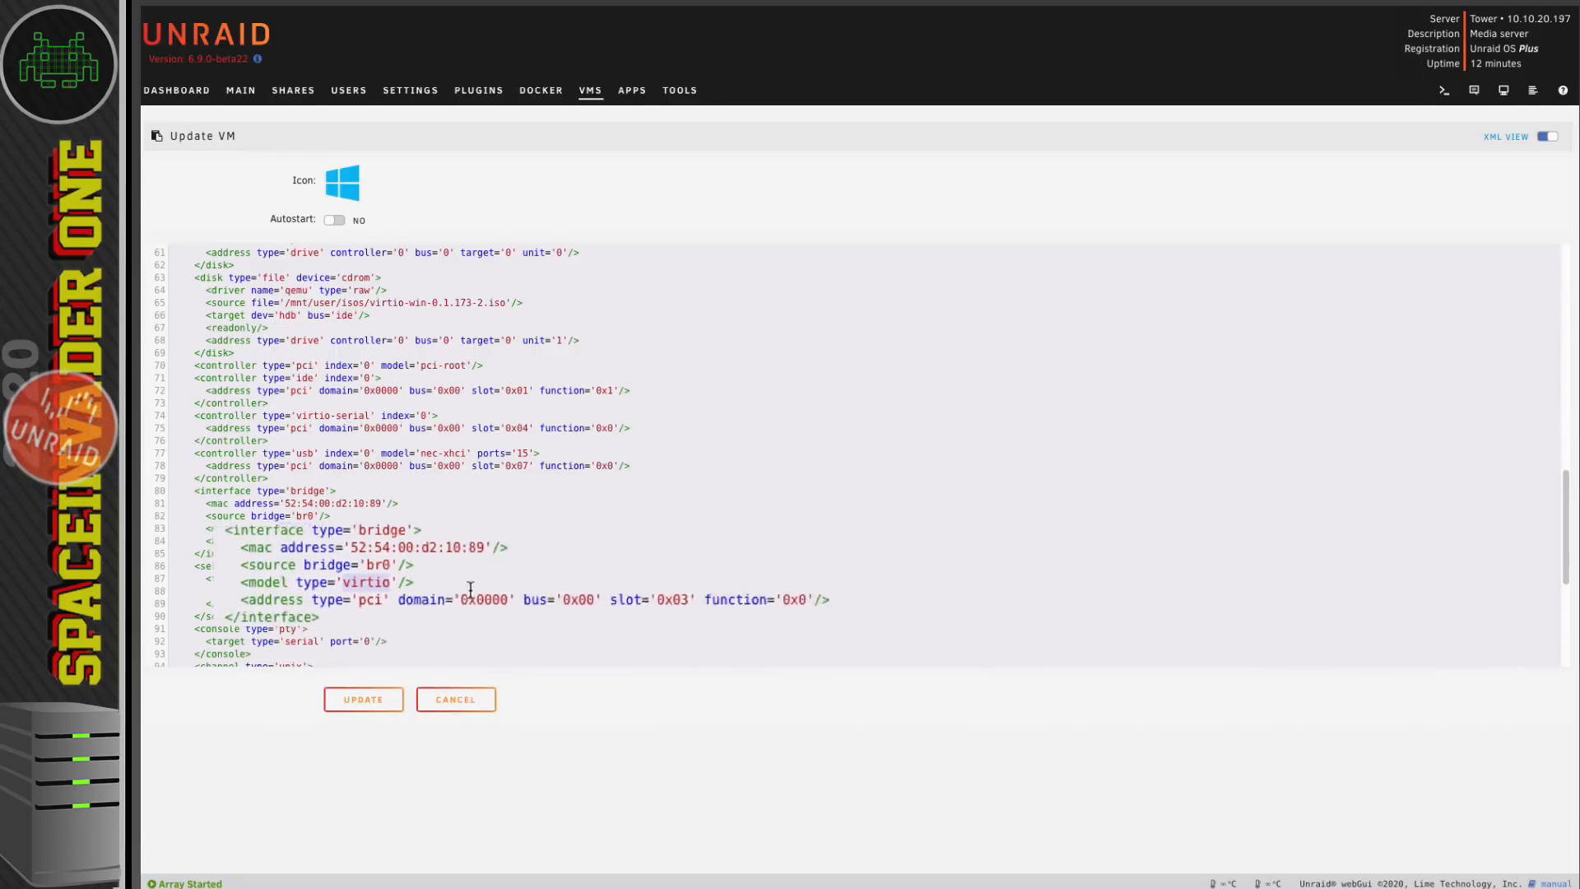
- Switch the Windows 10 VM back to form view and update it to regenerate its XML
{"action": "left_click", "coordinate": [1544, 137]}
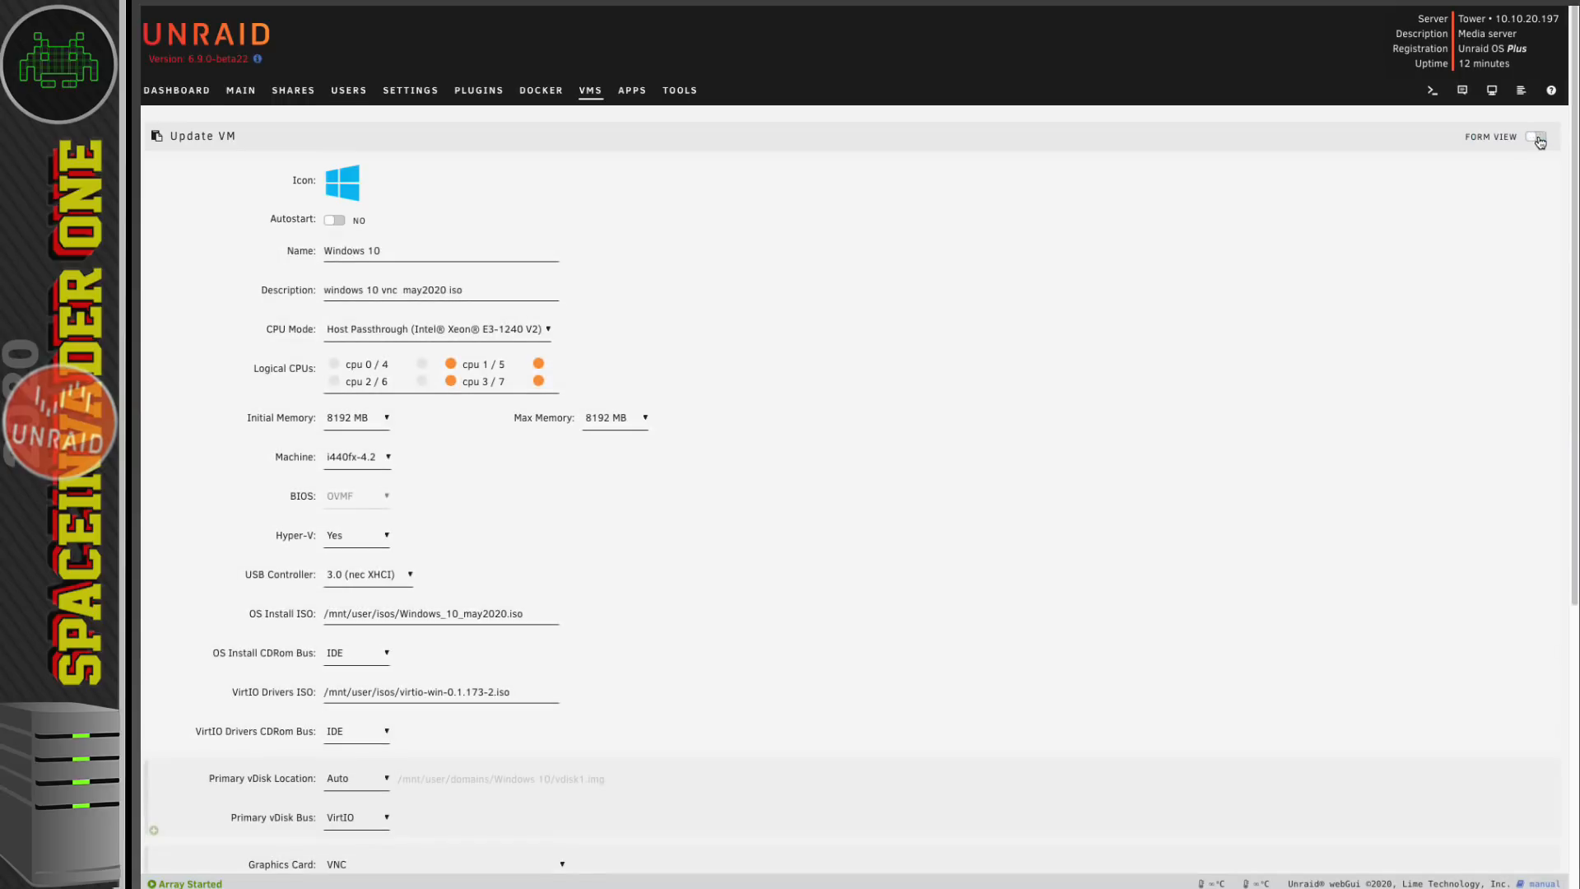
{"action": "scroll", "coordinate": [563, 553], "scroll_direction": "down", "scroll_amount": 5}
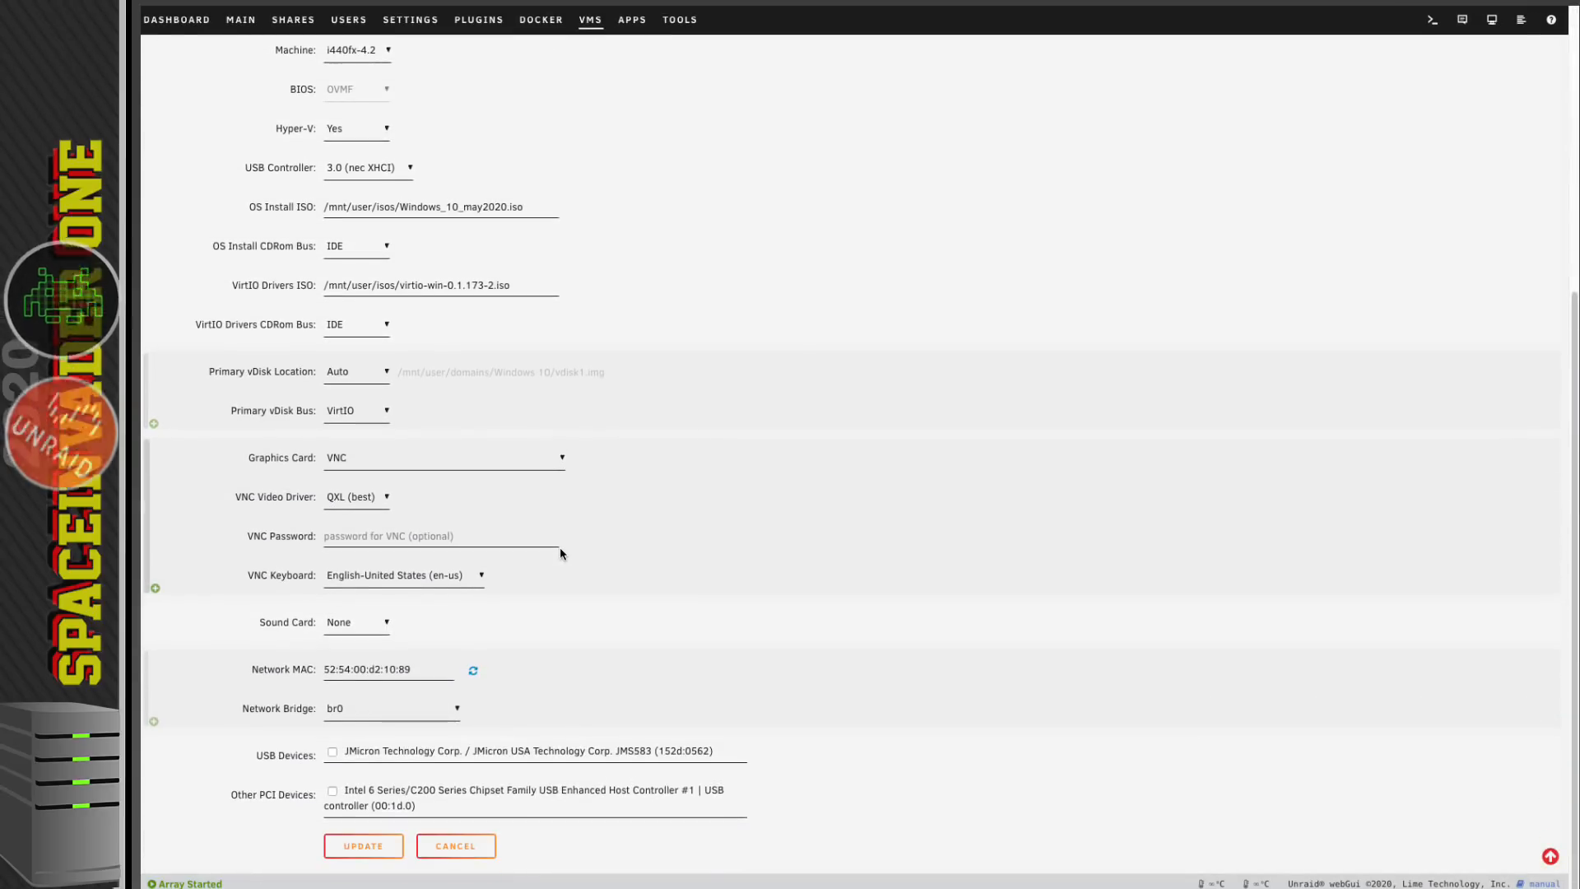
{"action": "left_click", "coordinate": [356, 848]}
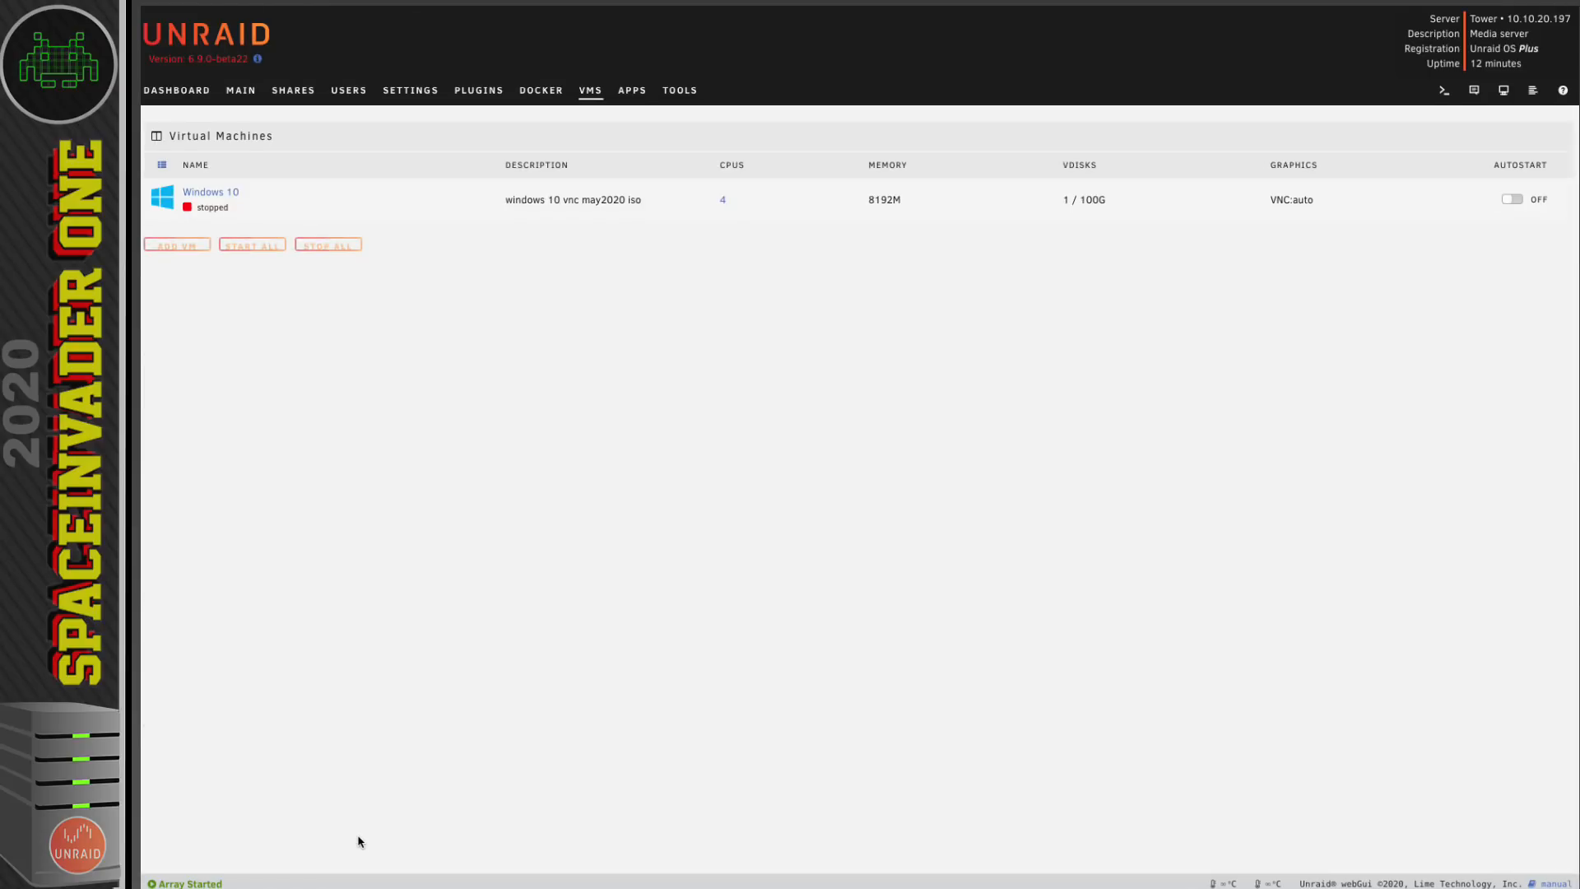
- Inspect the bridge interface block in the updated Windows 10 VM's XML and leave the editor without saving
{"action": "left_click", "coordinate": [162, 200]}
{"action": "left_click", "coordinate": [181, 258]}
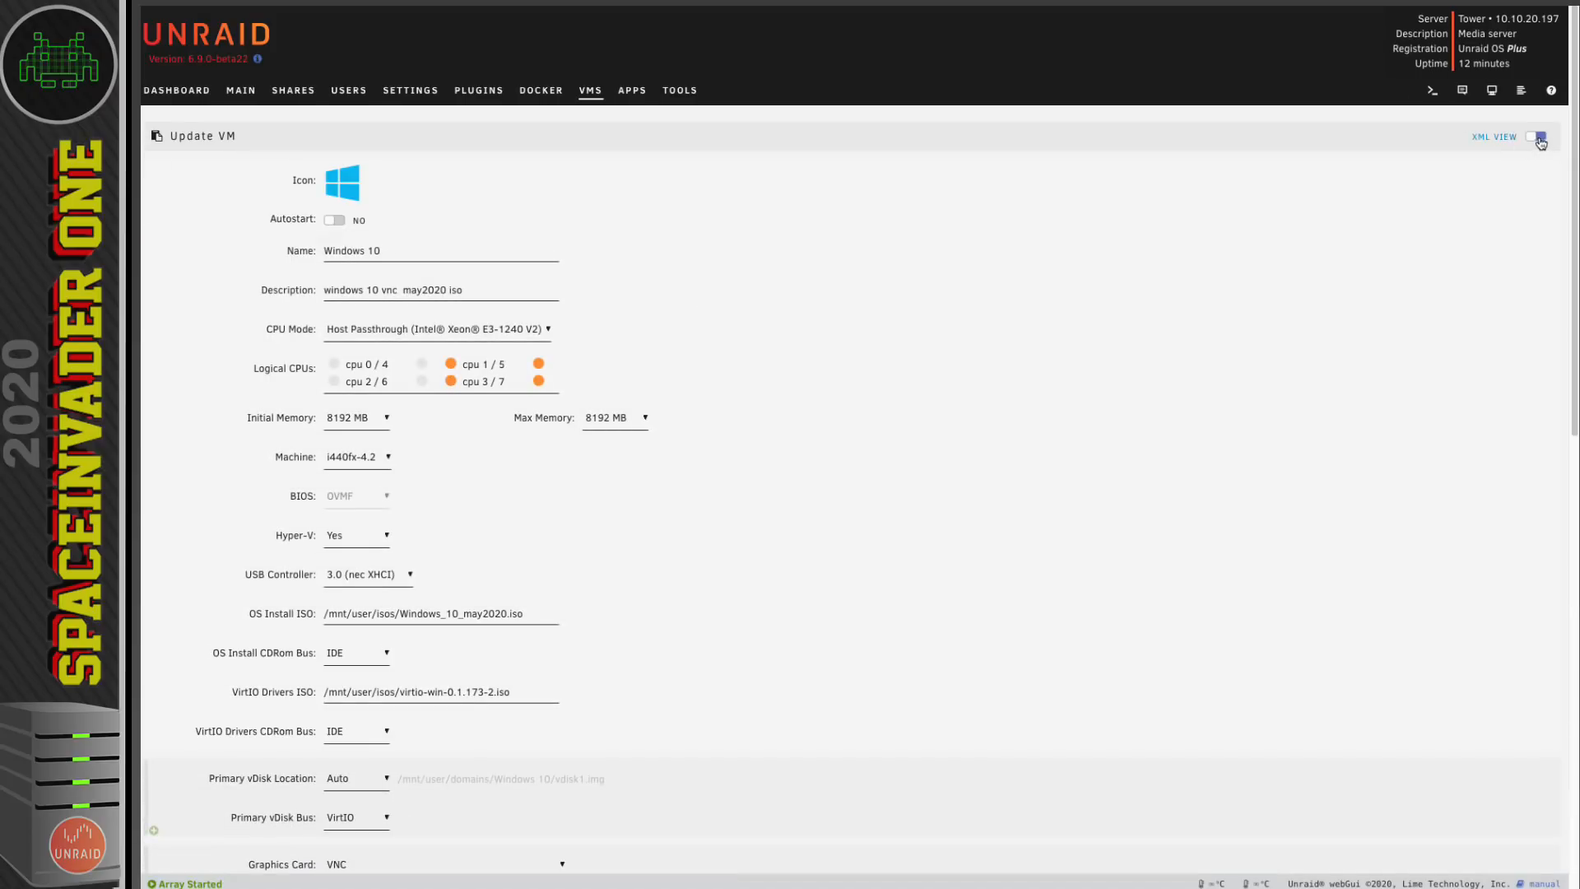
{"action": "left_click", "coordinate": [1538, 138]}
{"action": "scroll", "coordinate": [365, 524], "scroll_direction": "down", "scroll_amount": 10}
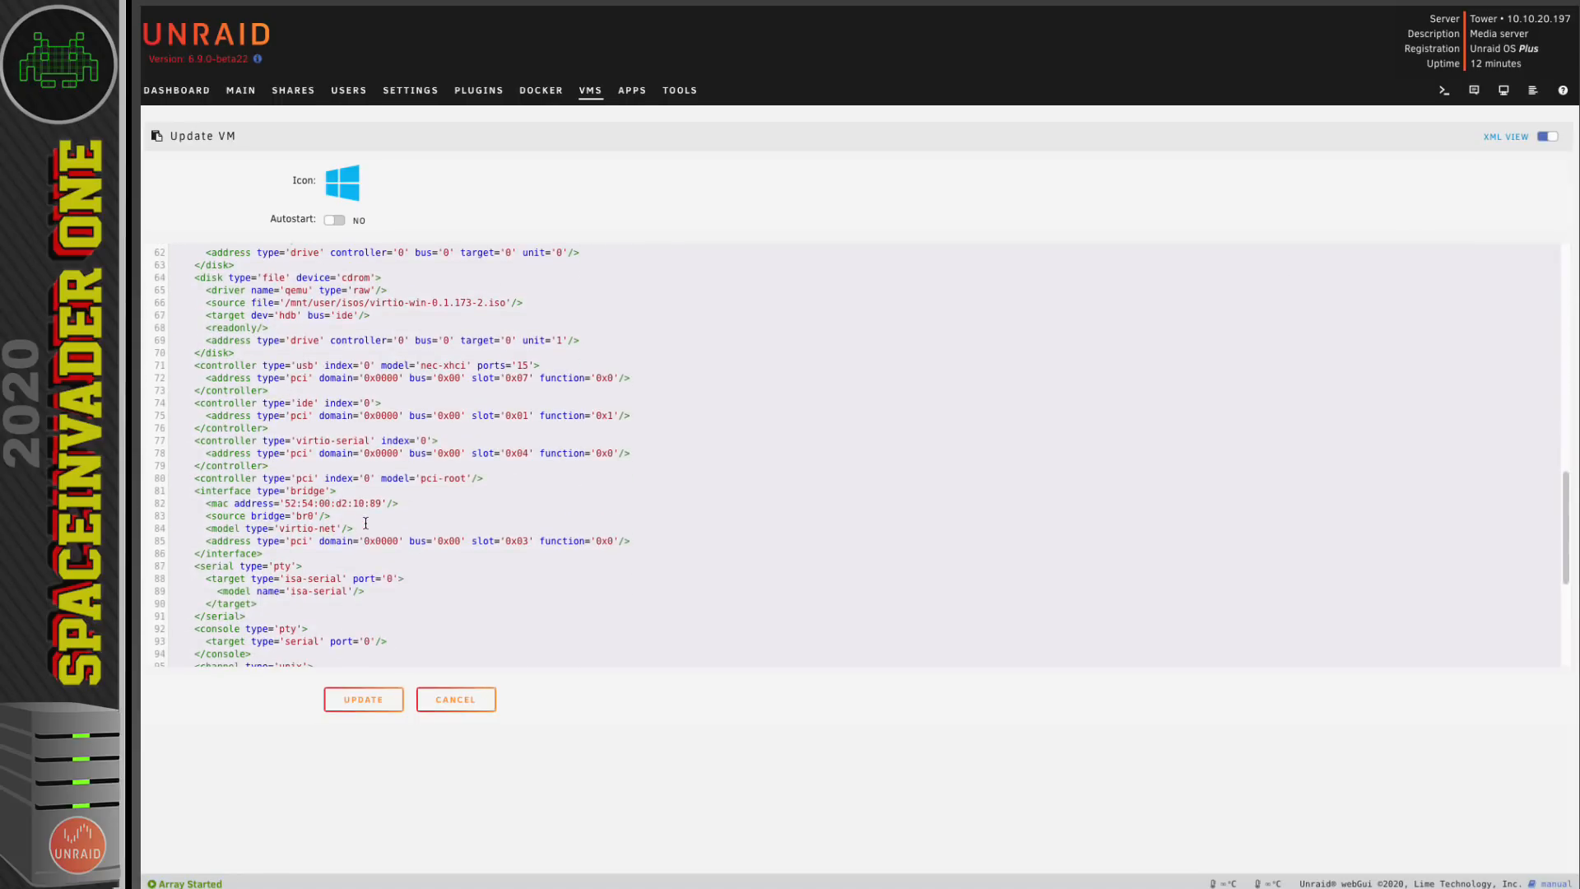
{"action": "left_click_drag", "start_coordinate": [264, 553], "coordinate": [176, 489]}
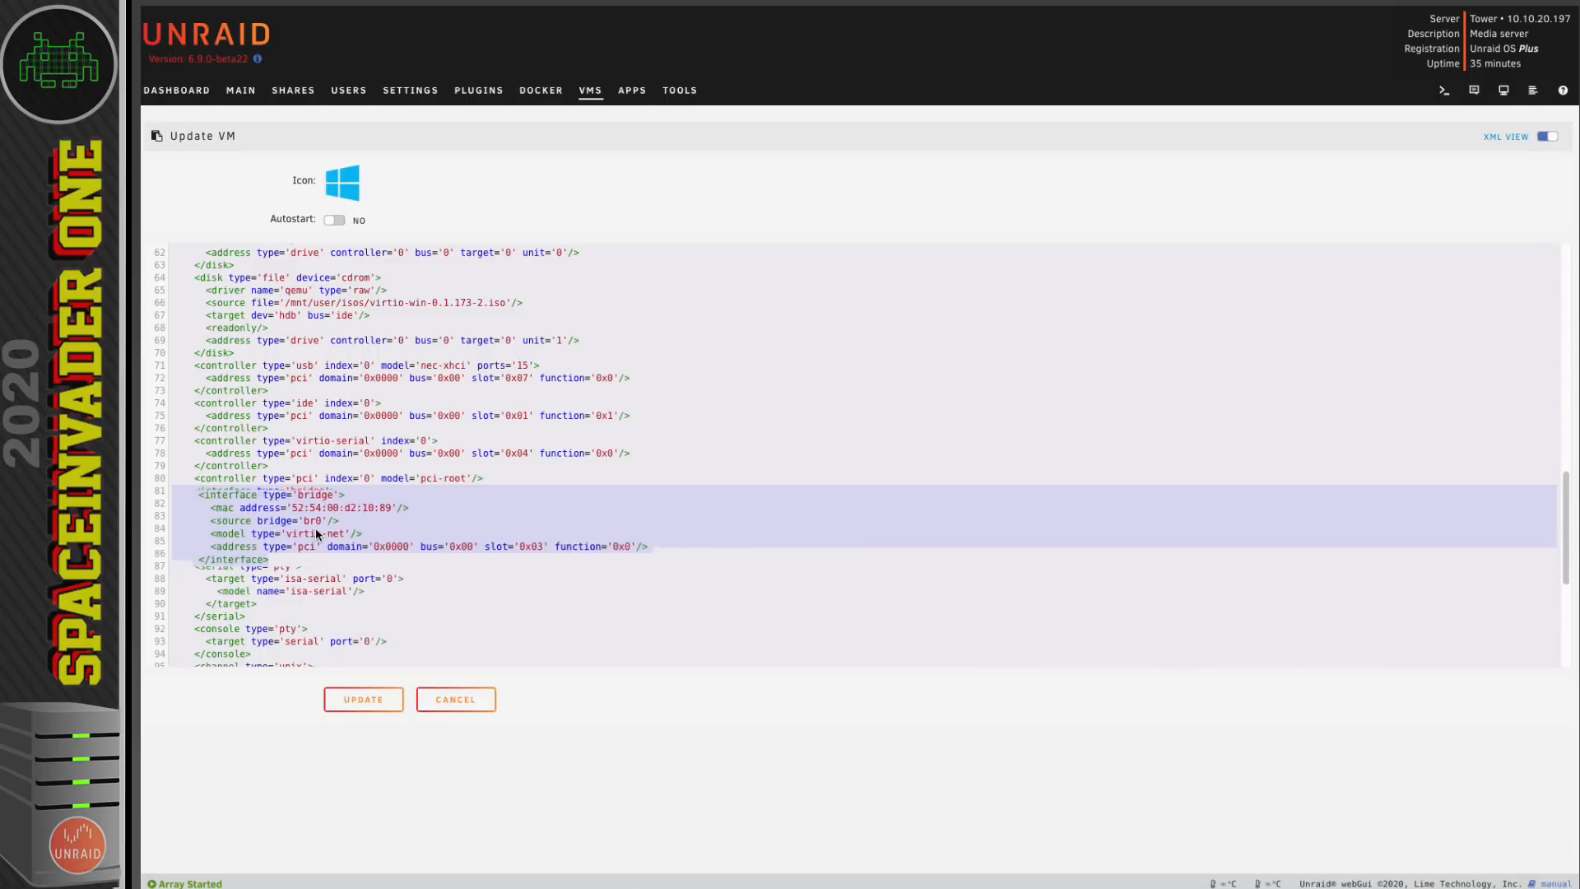
{"action": "left_click", "coordinate": [483, 706]}
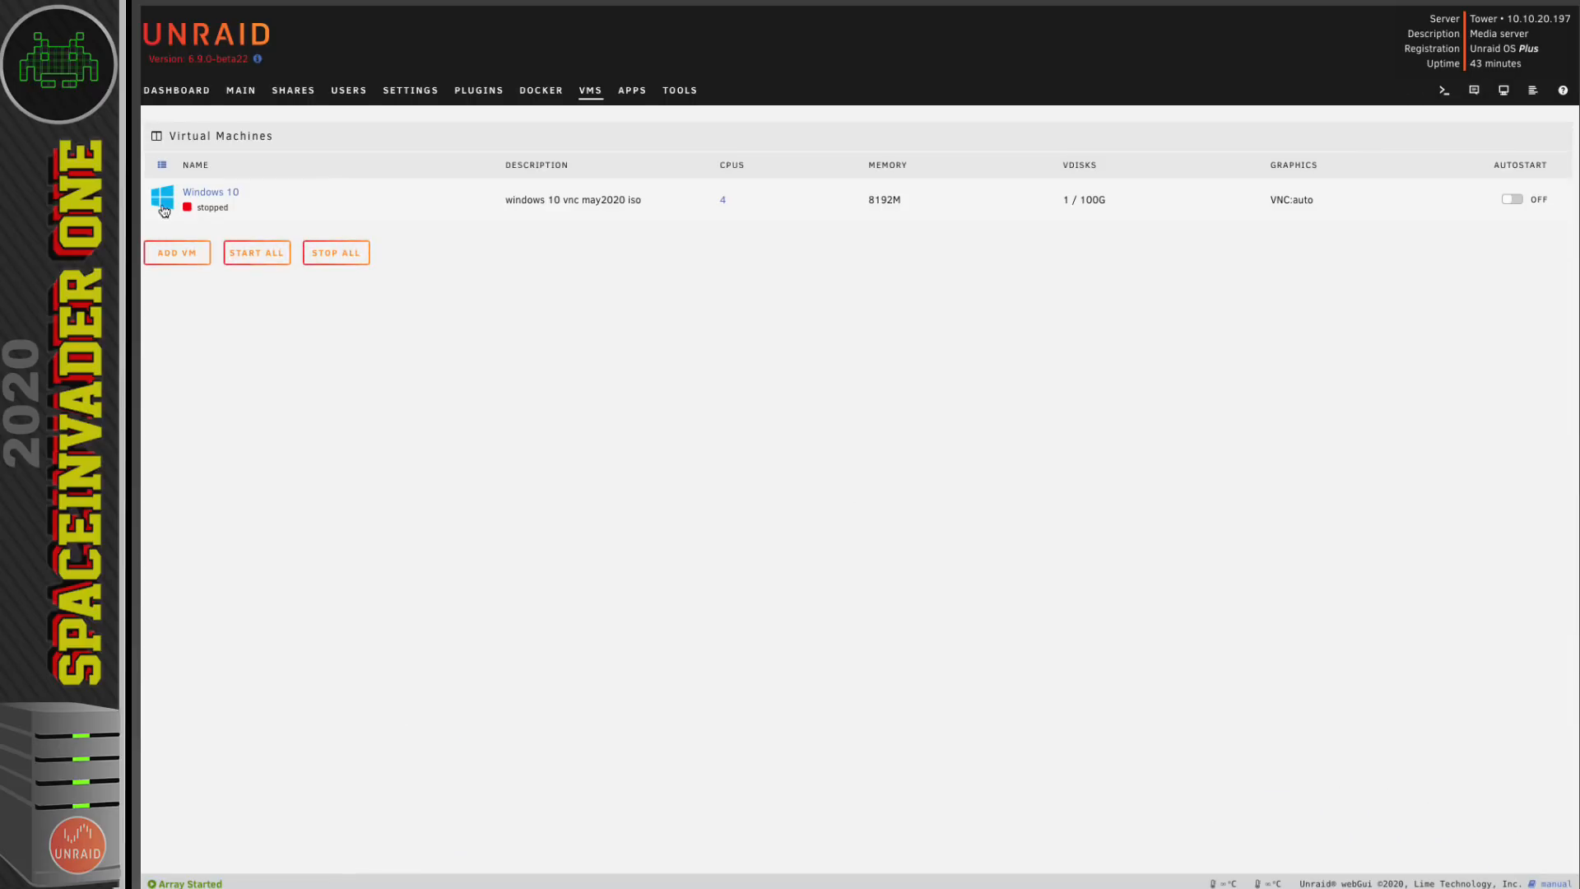
- Reopen the Windows 10 VM for editing in form view and save its configuration again
{"action": "left_click", "coordinate": [162, 197]}
{"action": "left_click", "coordinate": [179, 256]}
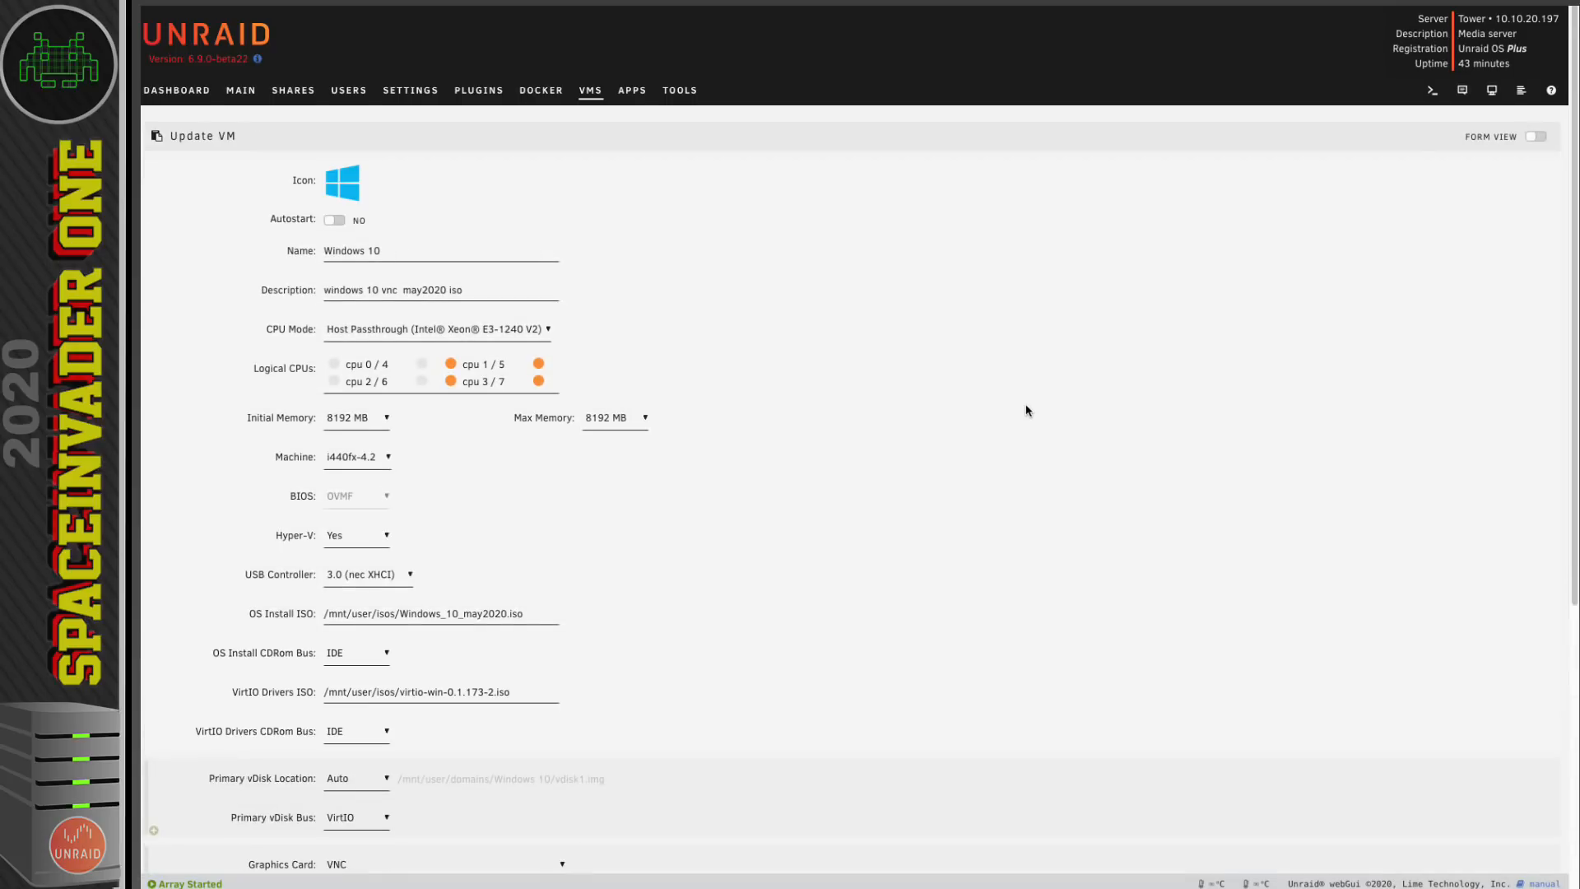
{"action": "scroll", "coordinate": [1025, 416], "scroll_direction": "down", "scroll_amount": 4}
{"action": "left_click", "coordinate": [366, 846]}
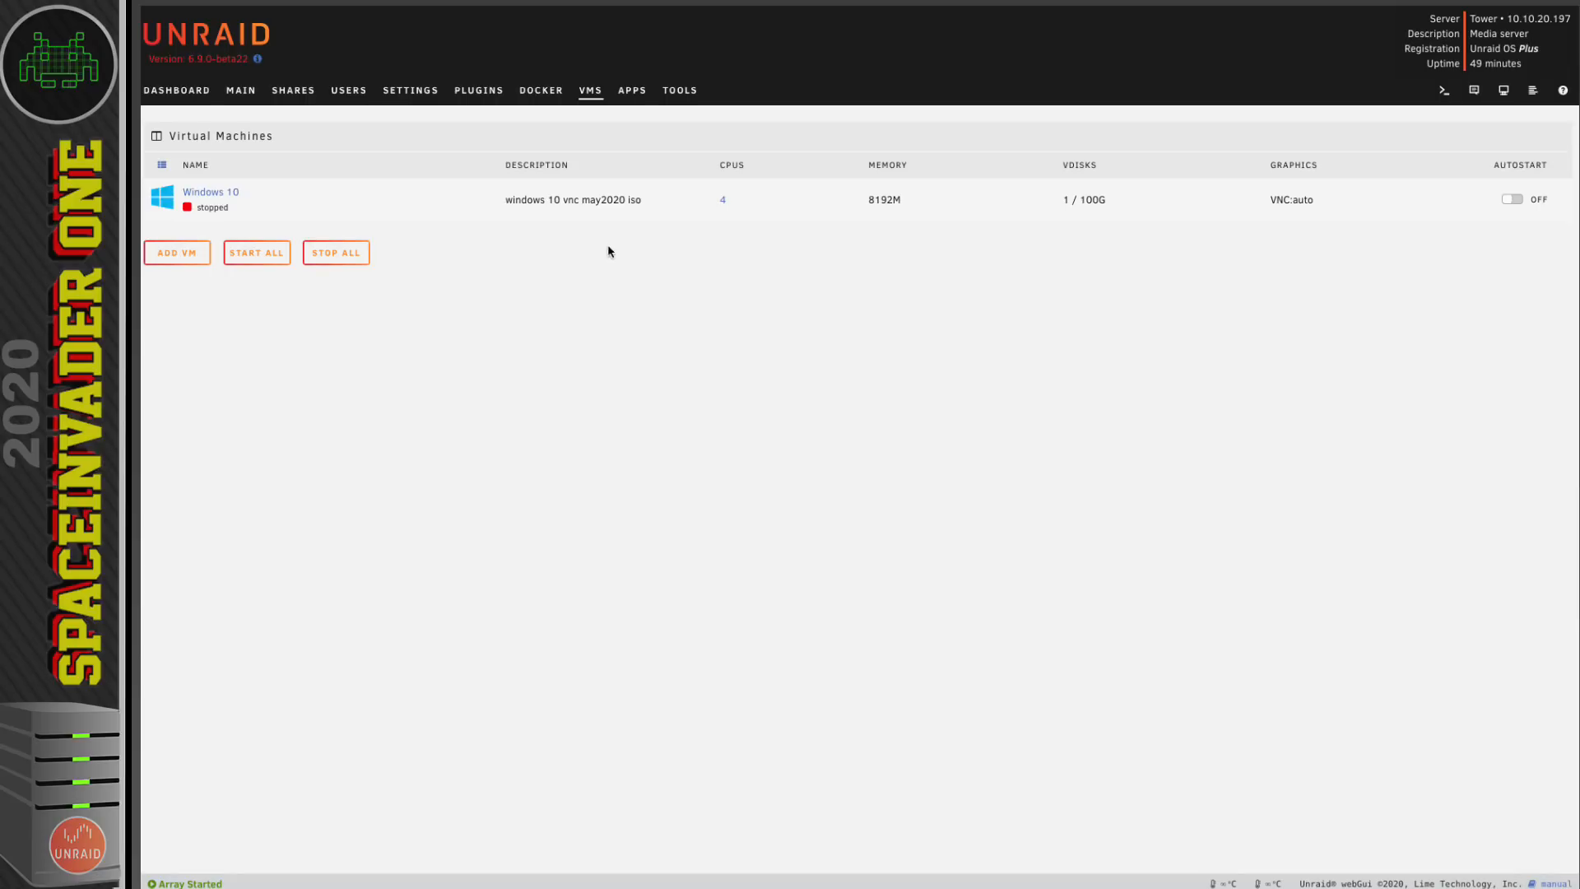
- Add a three-slot pool on the Main page, first trying the name cache2 and correcting it to cache2_
{"action": "left_click", "coordinate": [241, 98]}
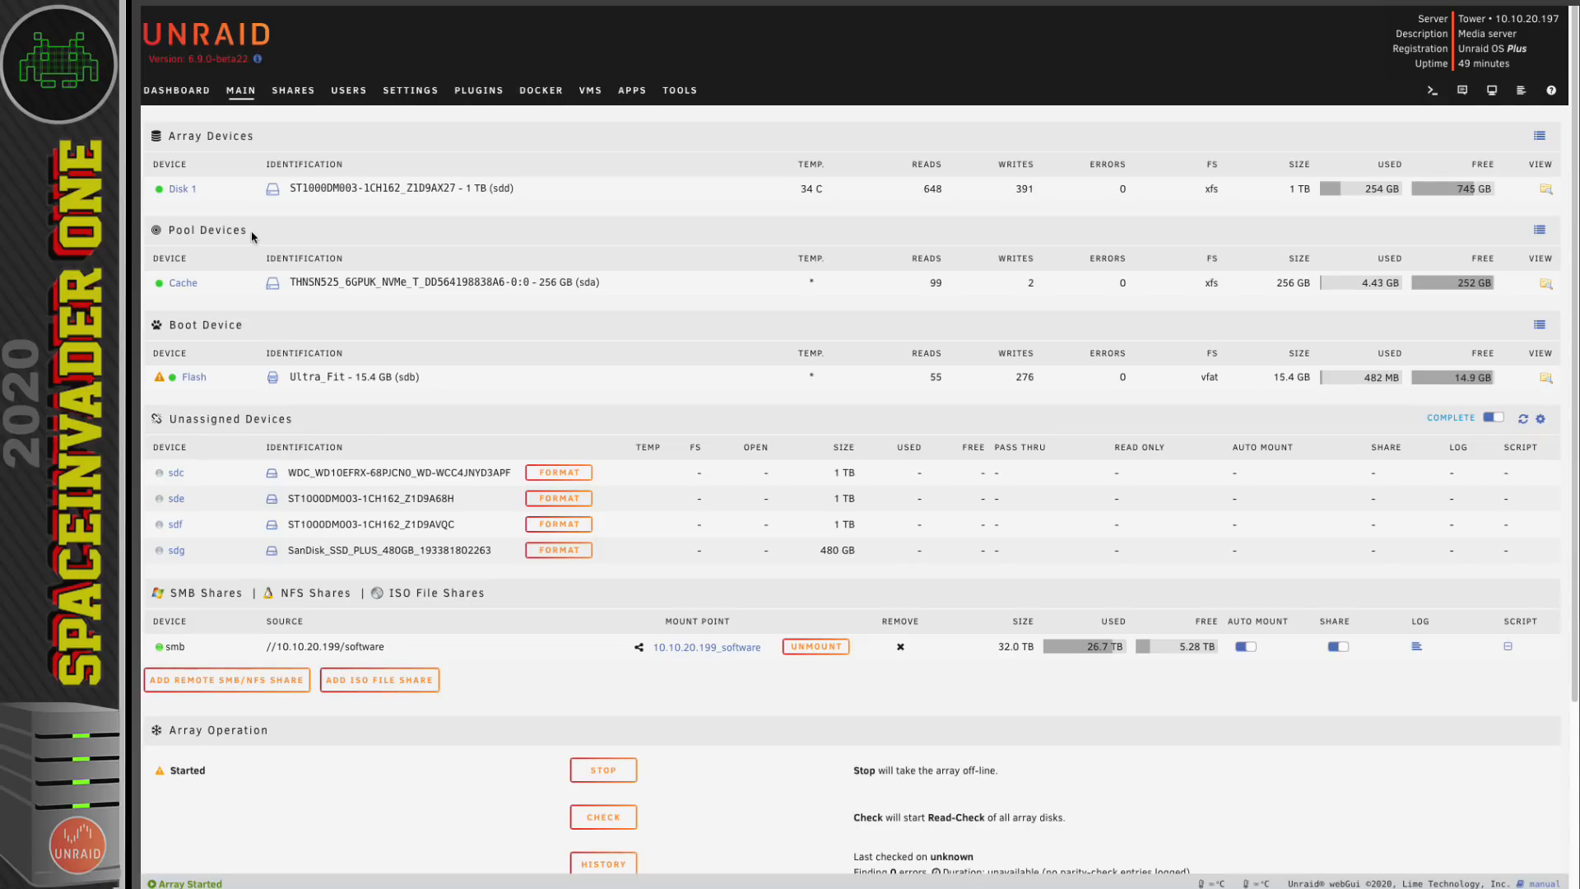
{"action": "left_click_drag", "start_coordinate": [251, 230], "coordinate": [207, 232]}
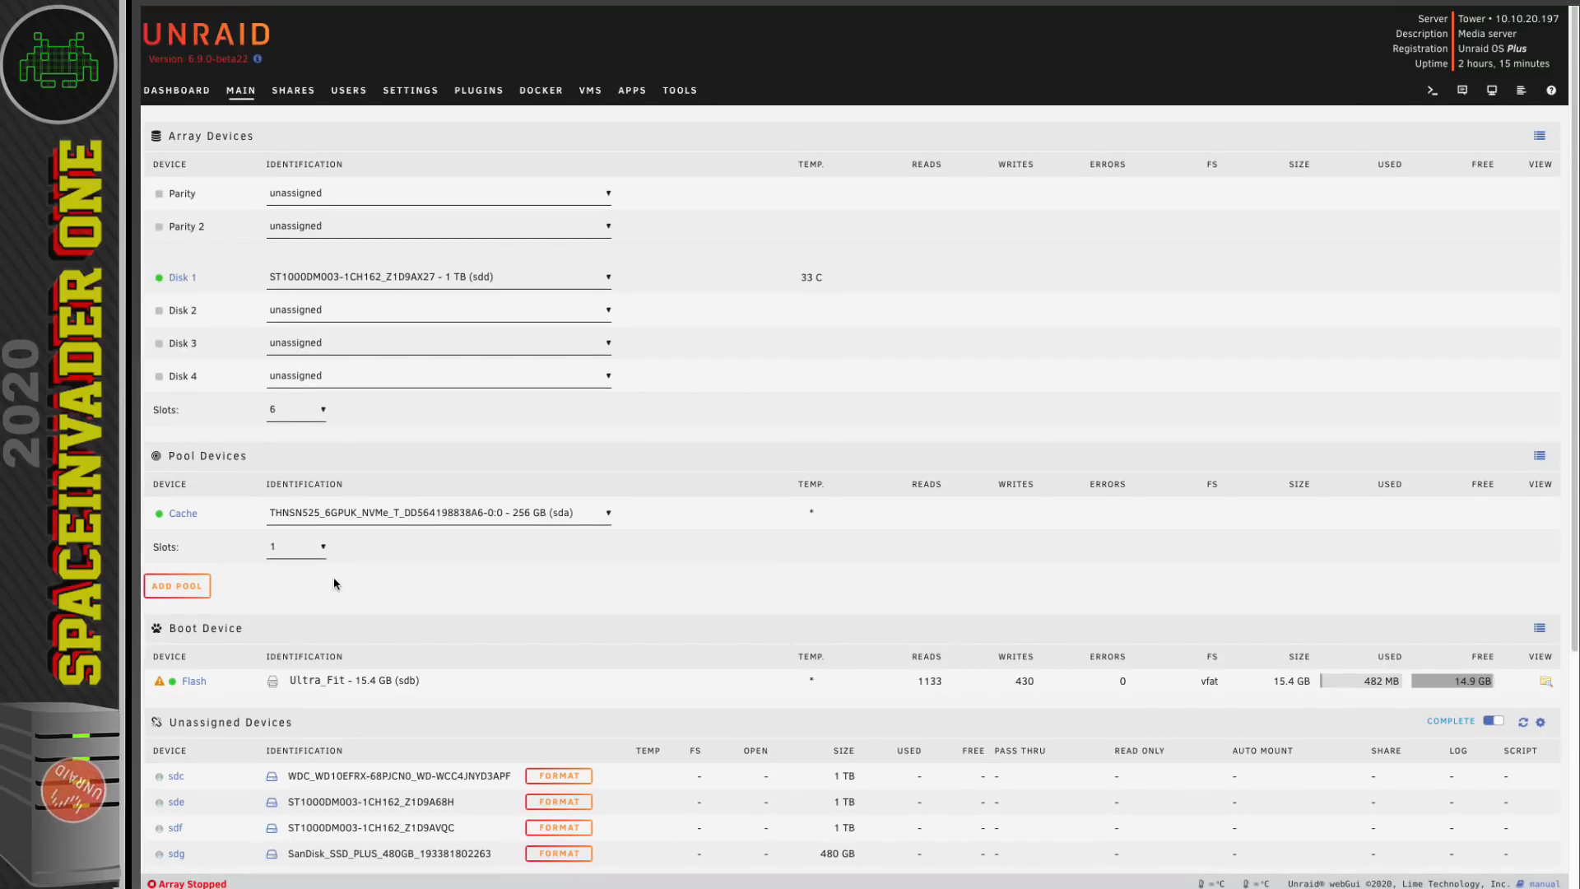
{"action": "left_click", "coordinate": [182, 588]}
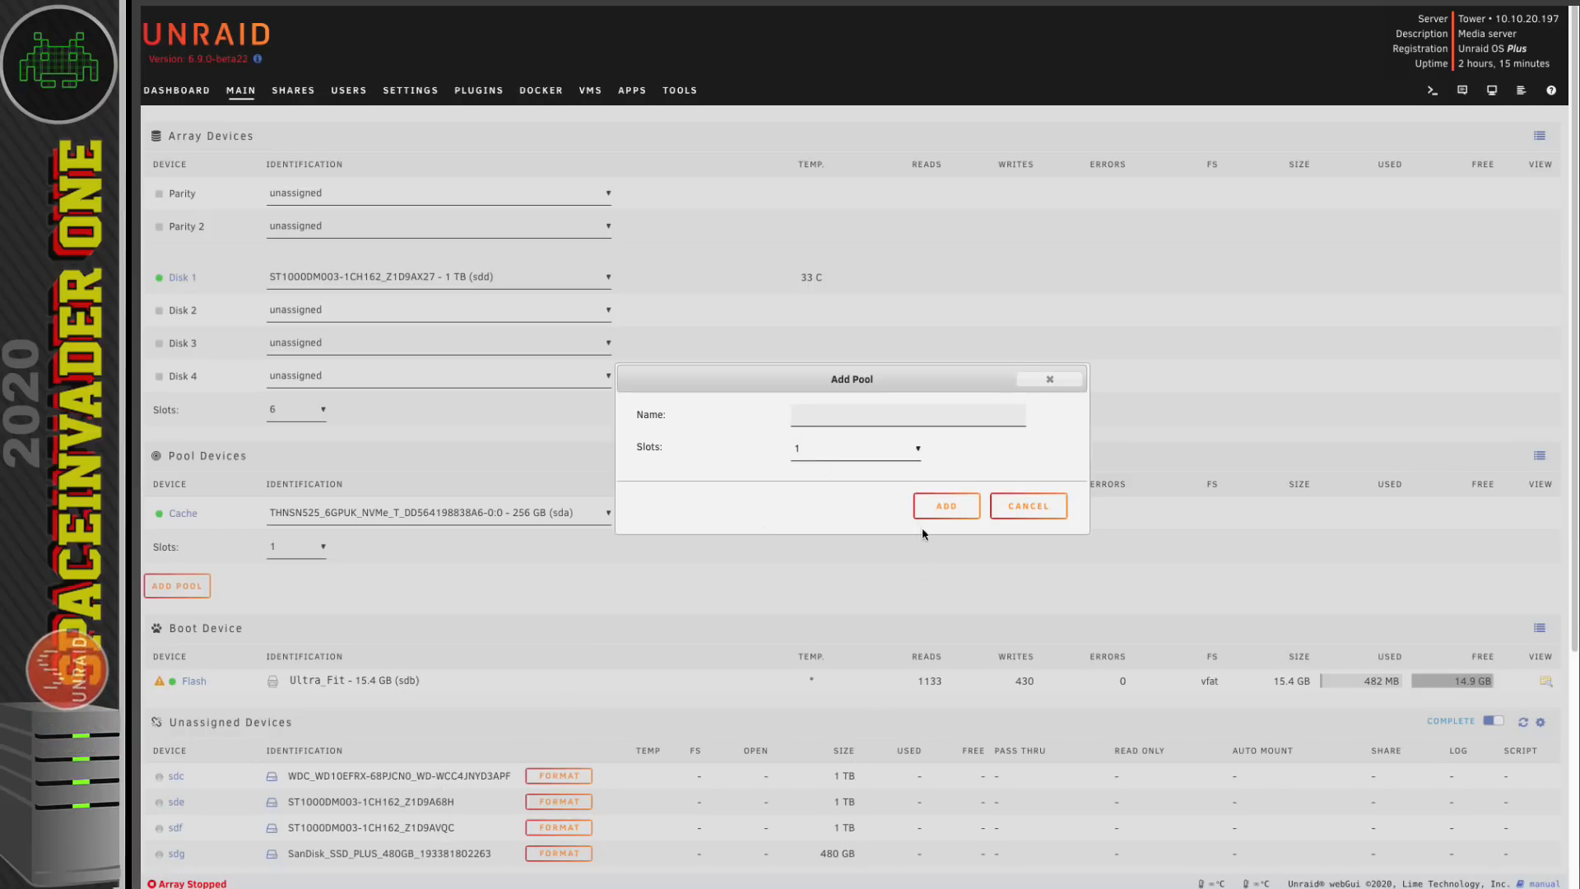
{"action": "left_click", "coordinate": [890, 449]}
{"action": "left_click", "coordinate": [892, 466]}
{"action": "left_click", "coordinate": [807, 418]}
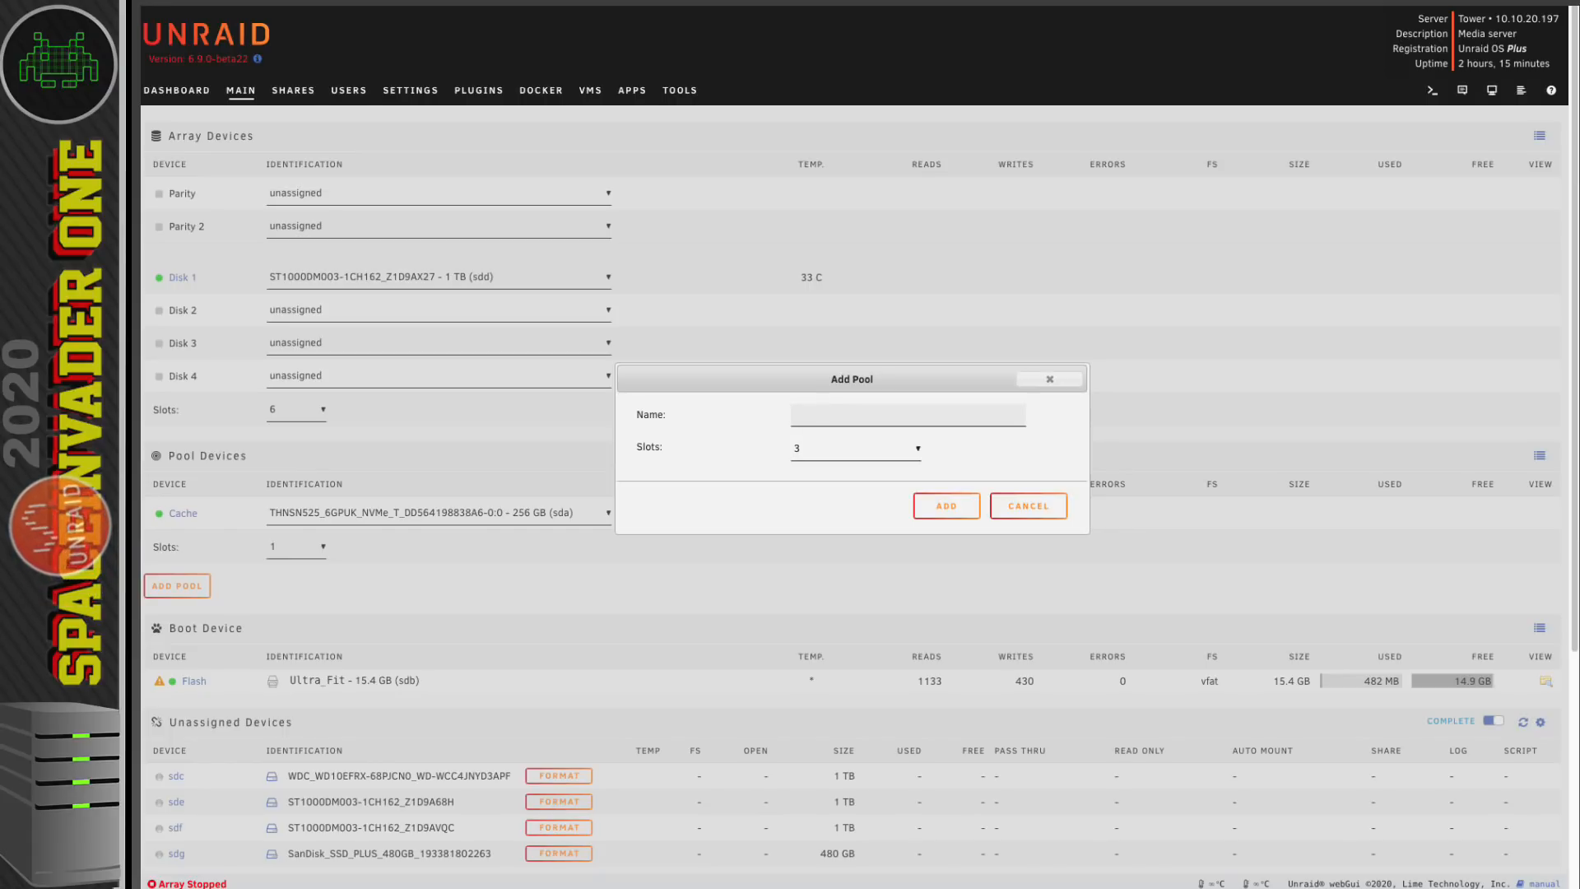
{"action": "type", "text": "cache2"}
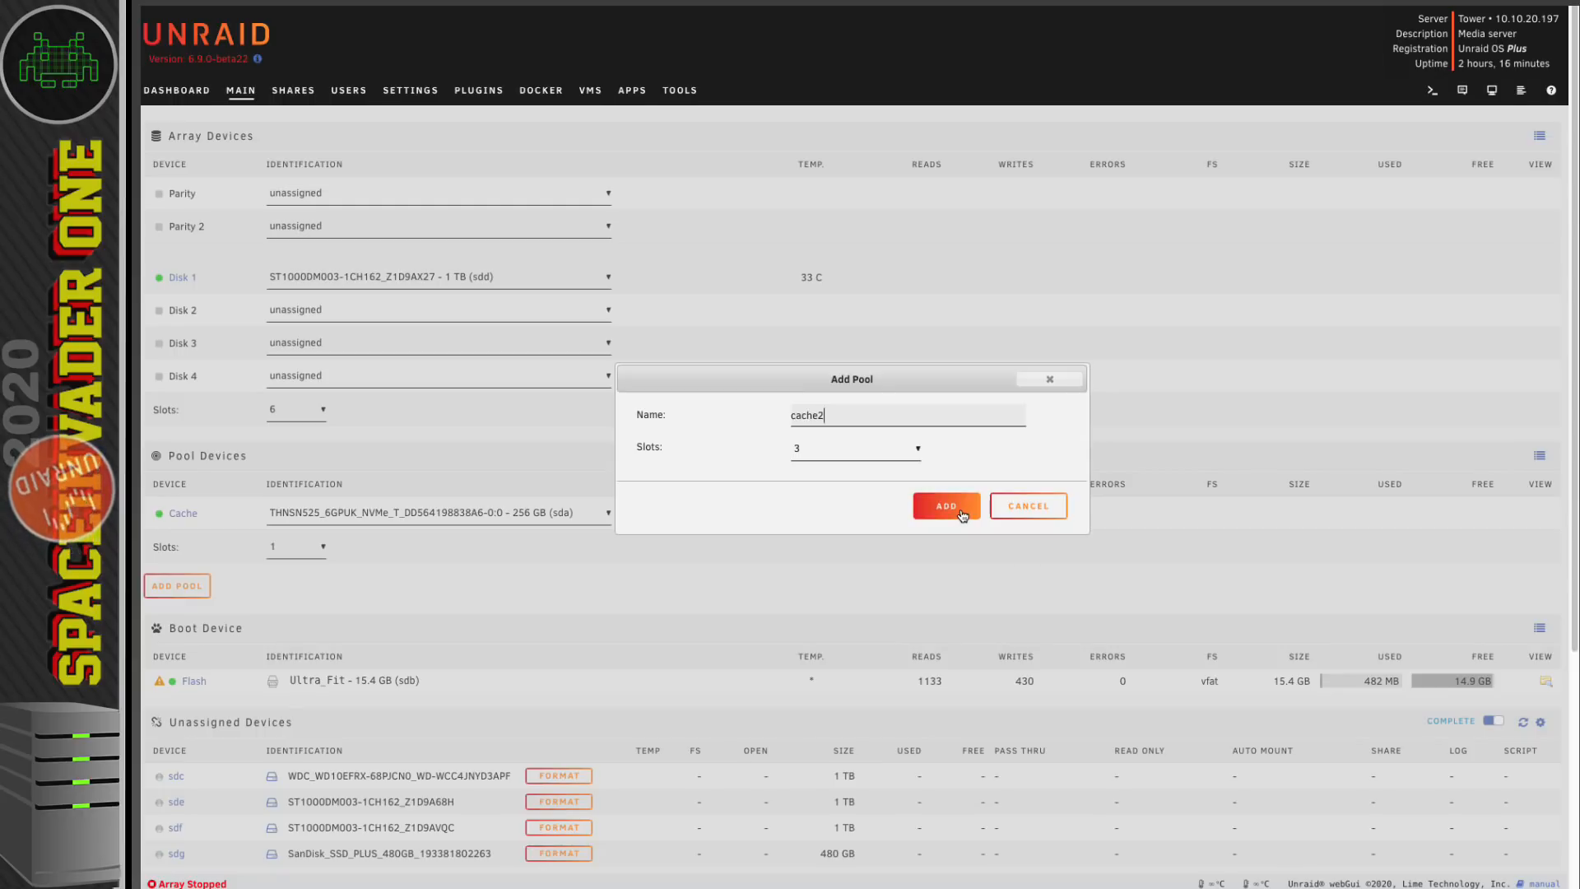
{"action": "left_click", "coordinate": [960, 512]}
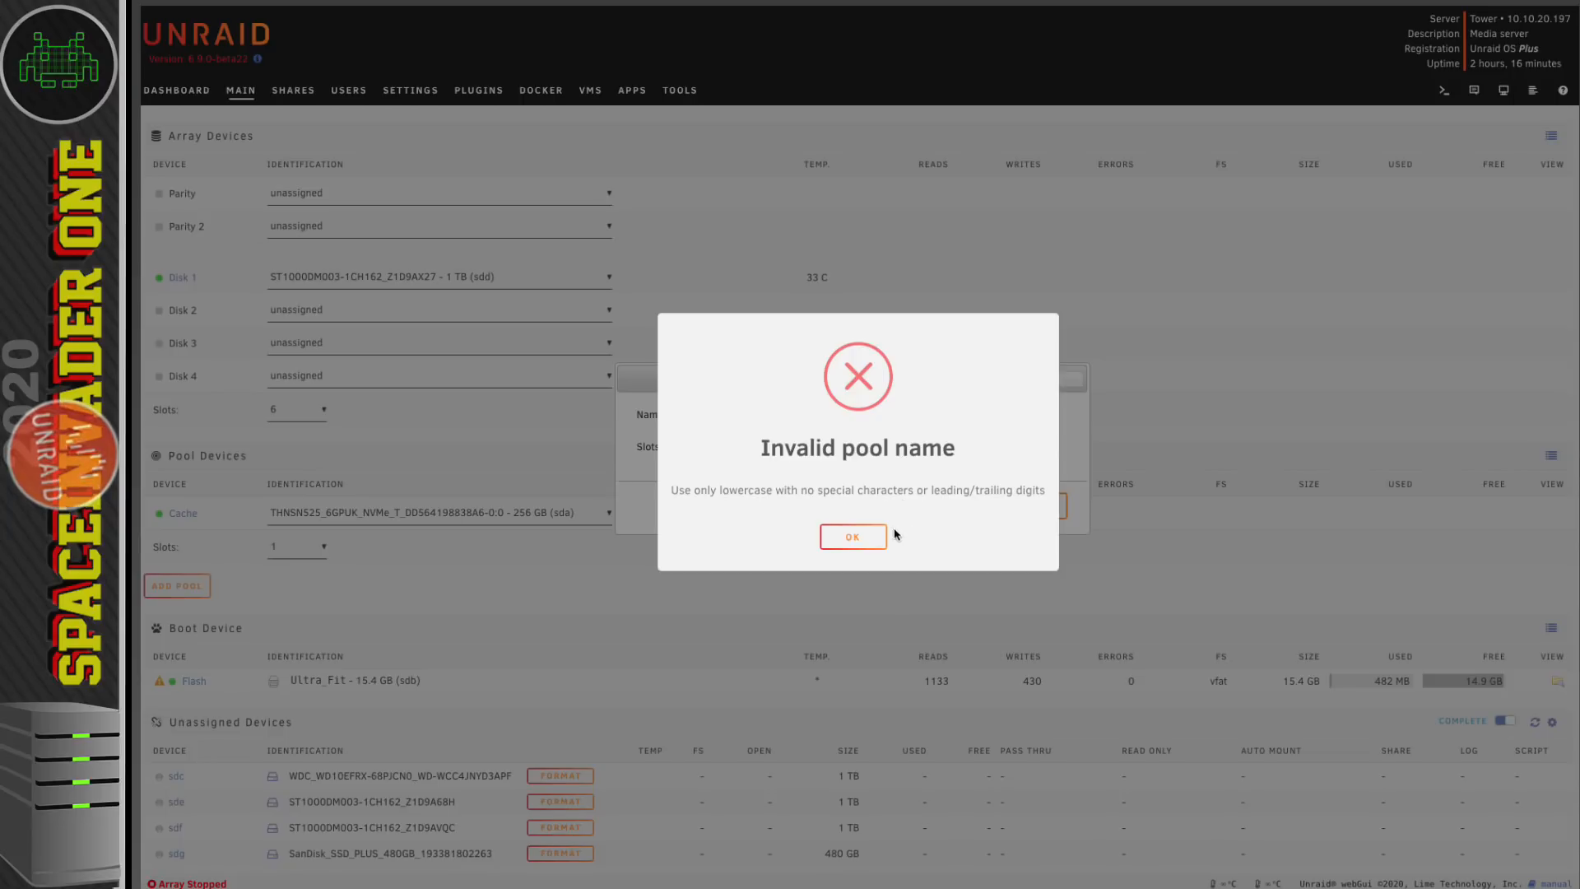
{"action": "left_click", "coordinate": [878, 544]}
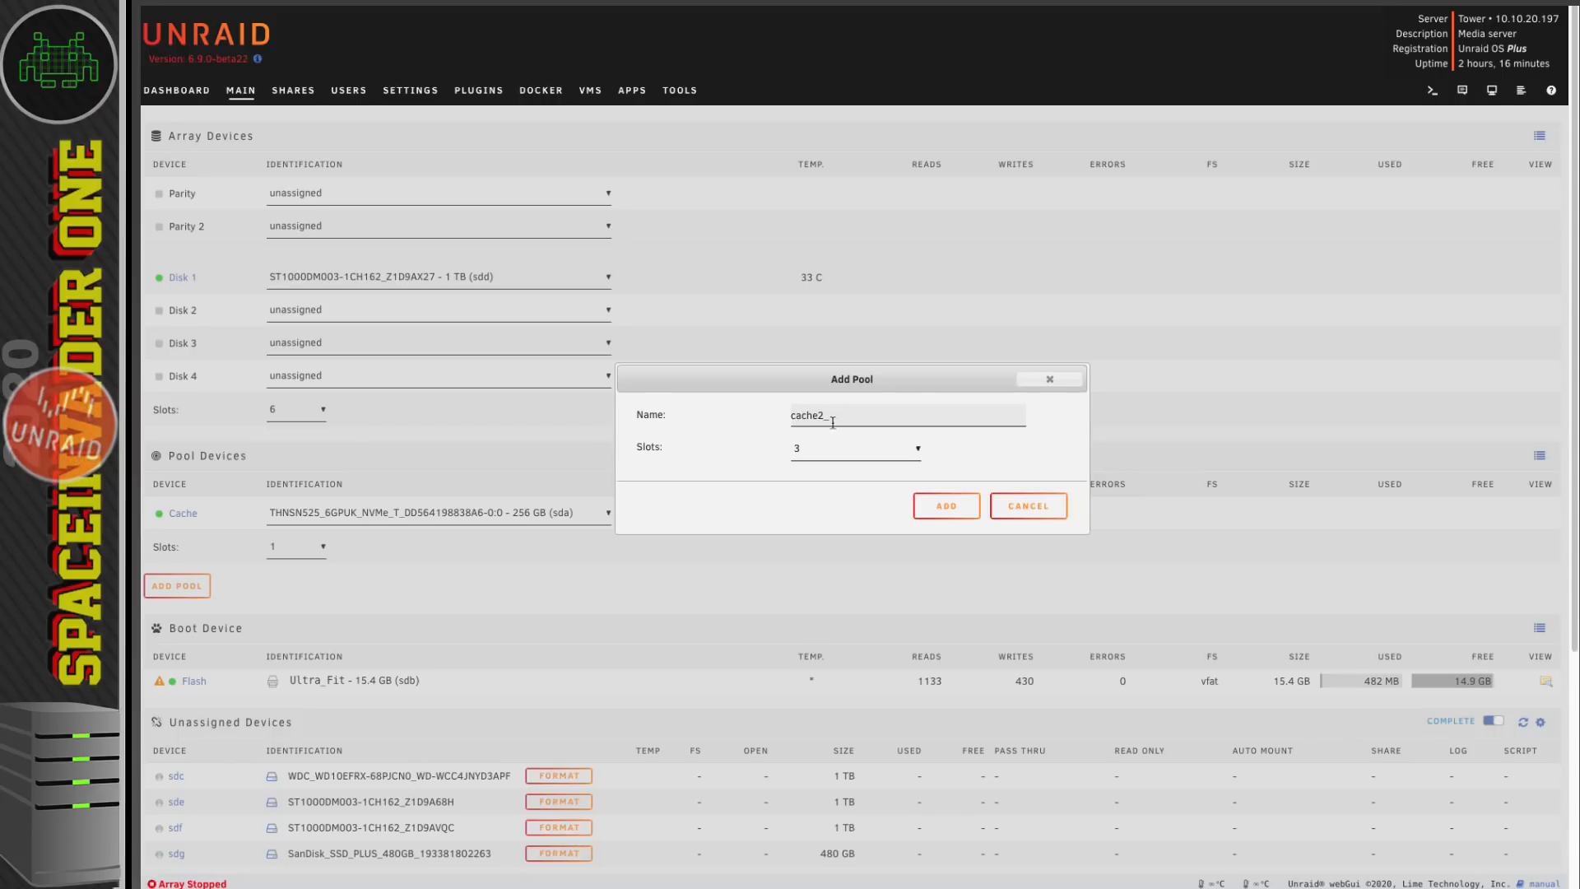
{"action": "left_click", "coordinate": [943, 506]}
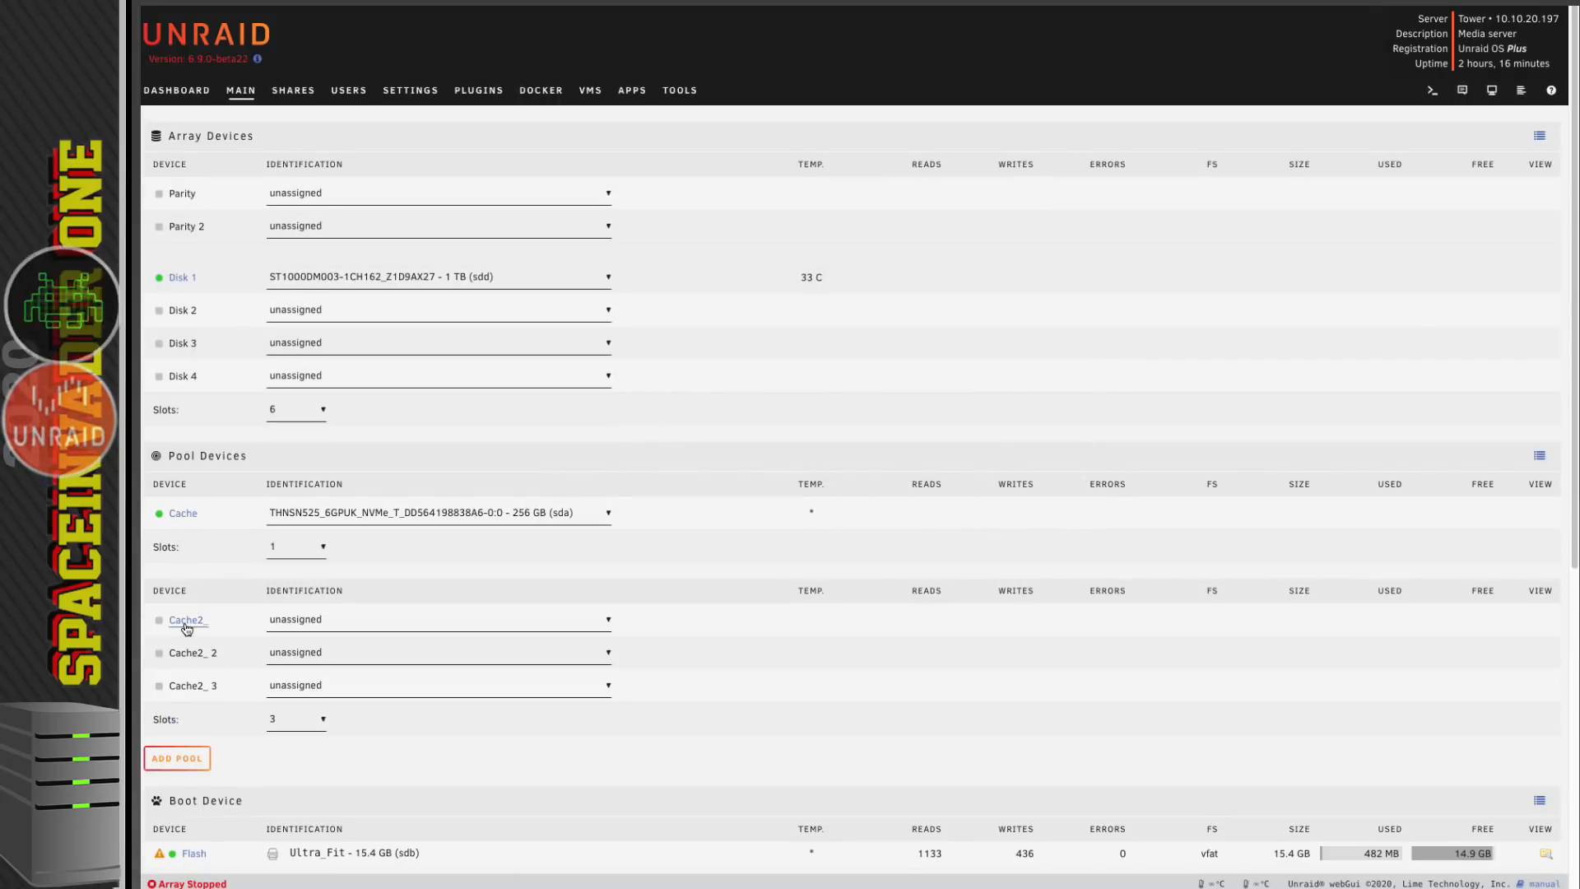
- Rename the cache2_ pool as deep_blue in its settings
{"action": "left_click", "coordinate": [184, 621]}
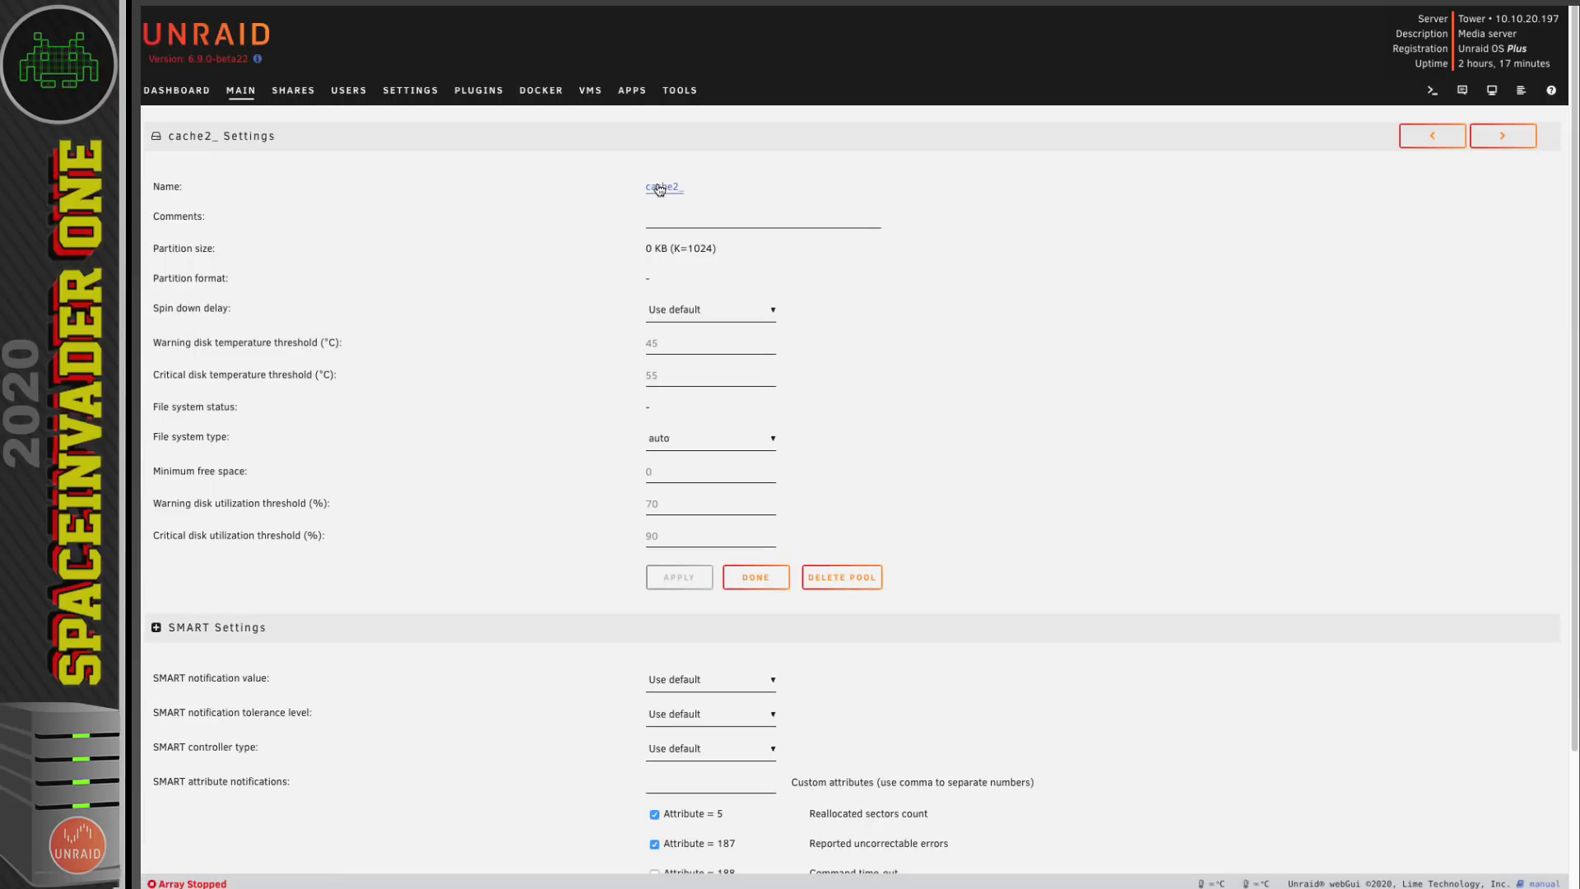
{"action": "left_click", "coordinate": [660, 188]}
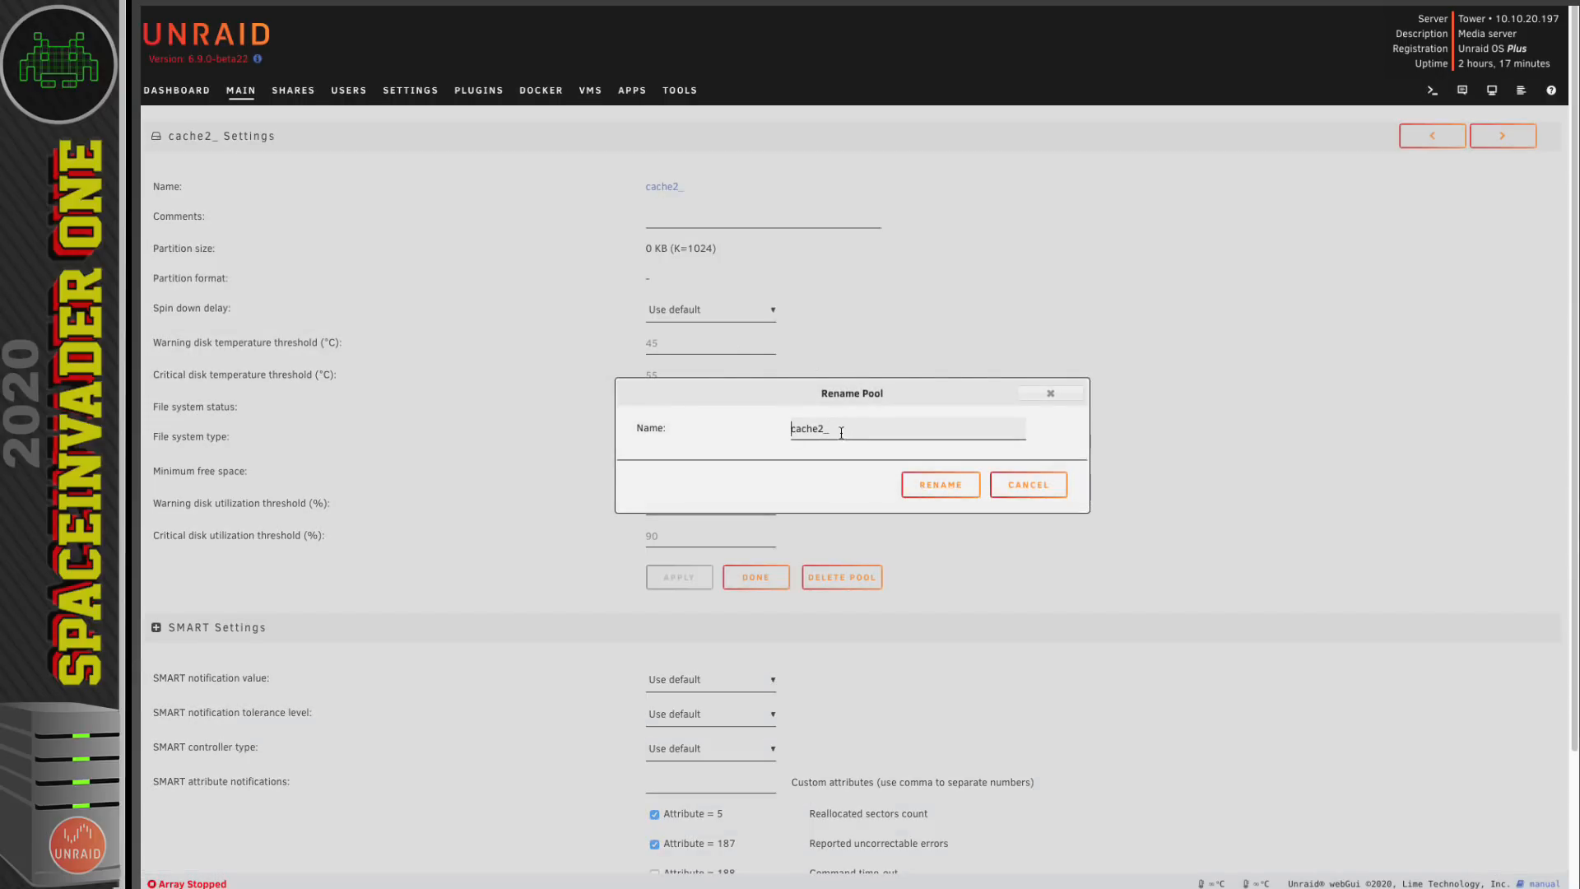
{"action": "left_click_drag", "start_coordinate": [841, 432], "coordinate": [779, 428]}
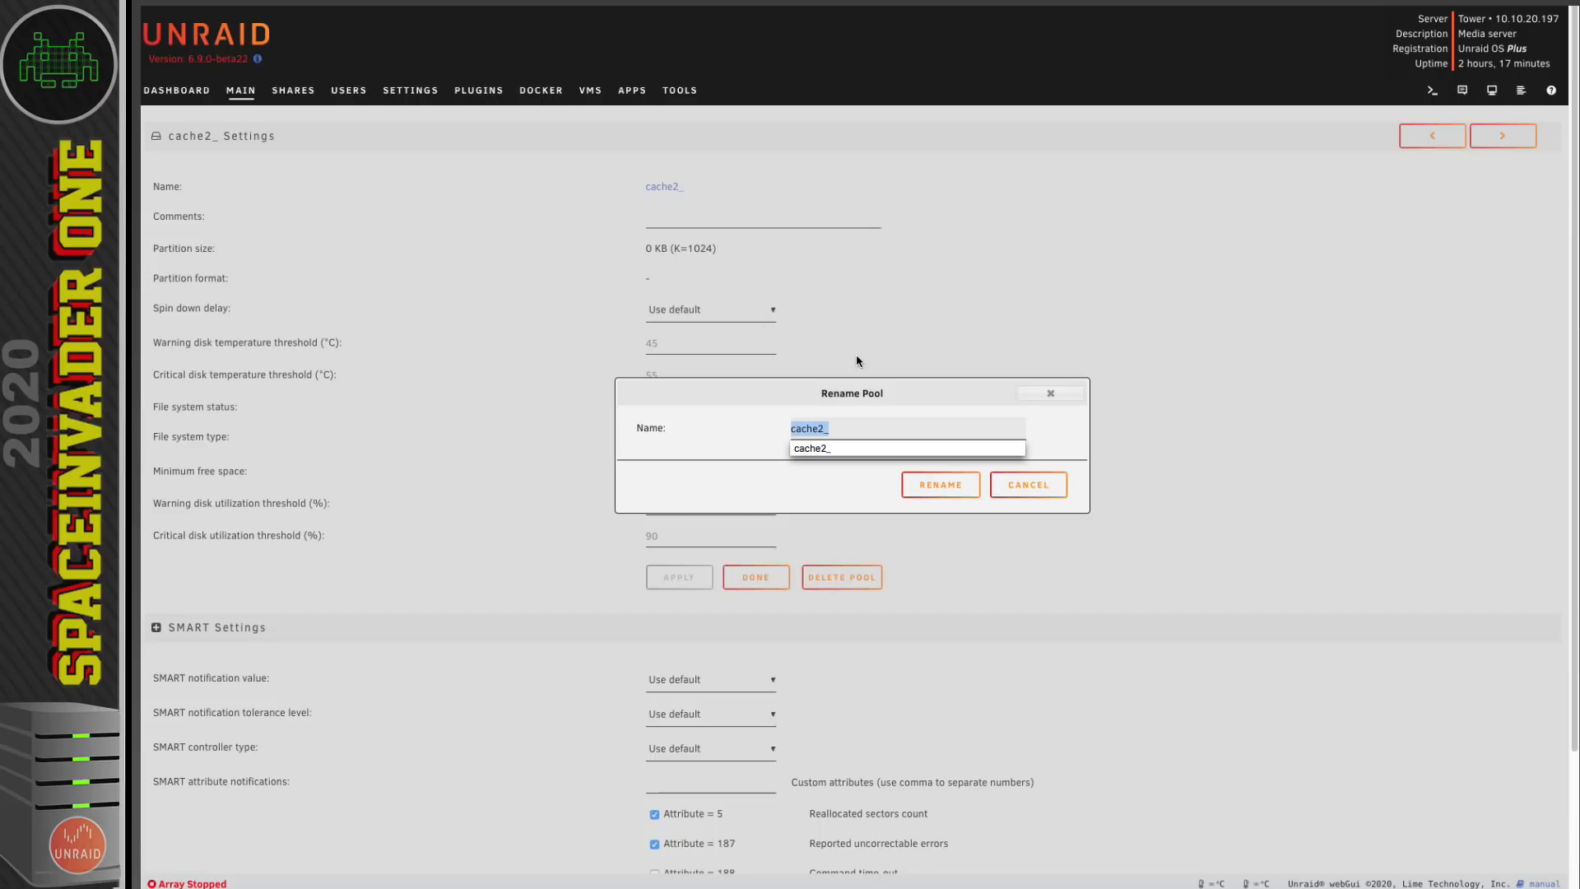
{"action": "type", "text": "deep_blue"}
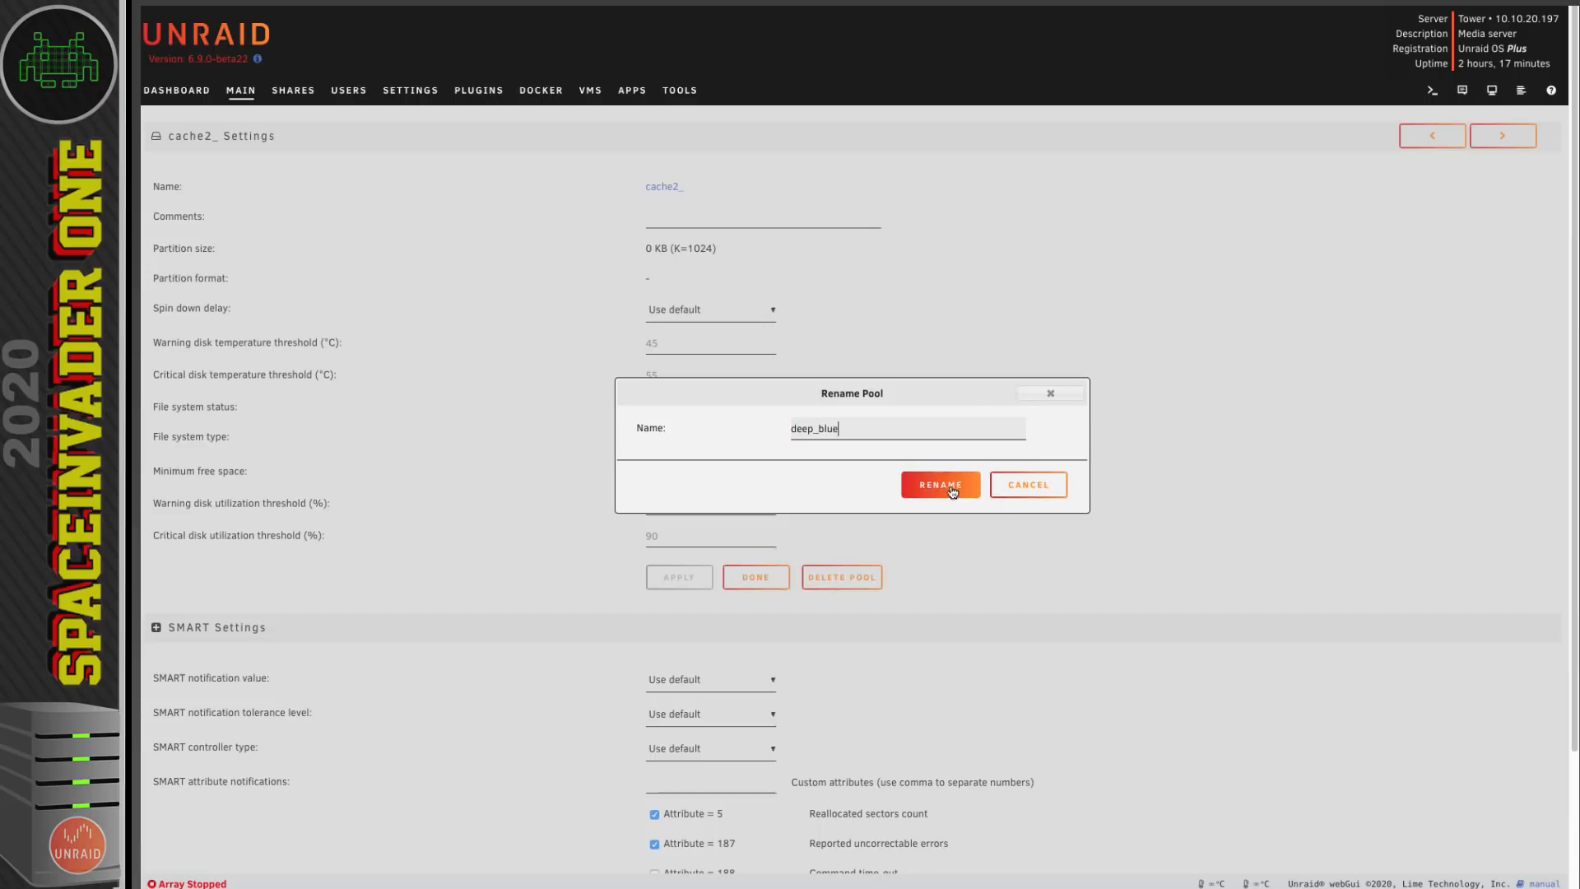
{"action": "left_click", "coordinate": [953, 491]}
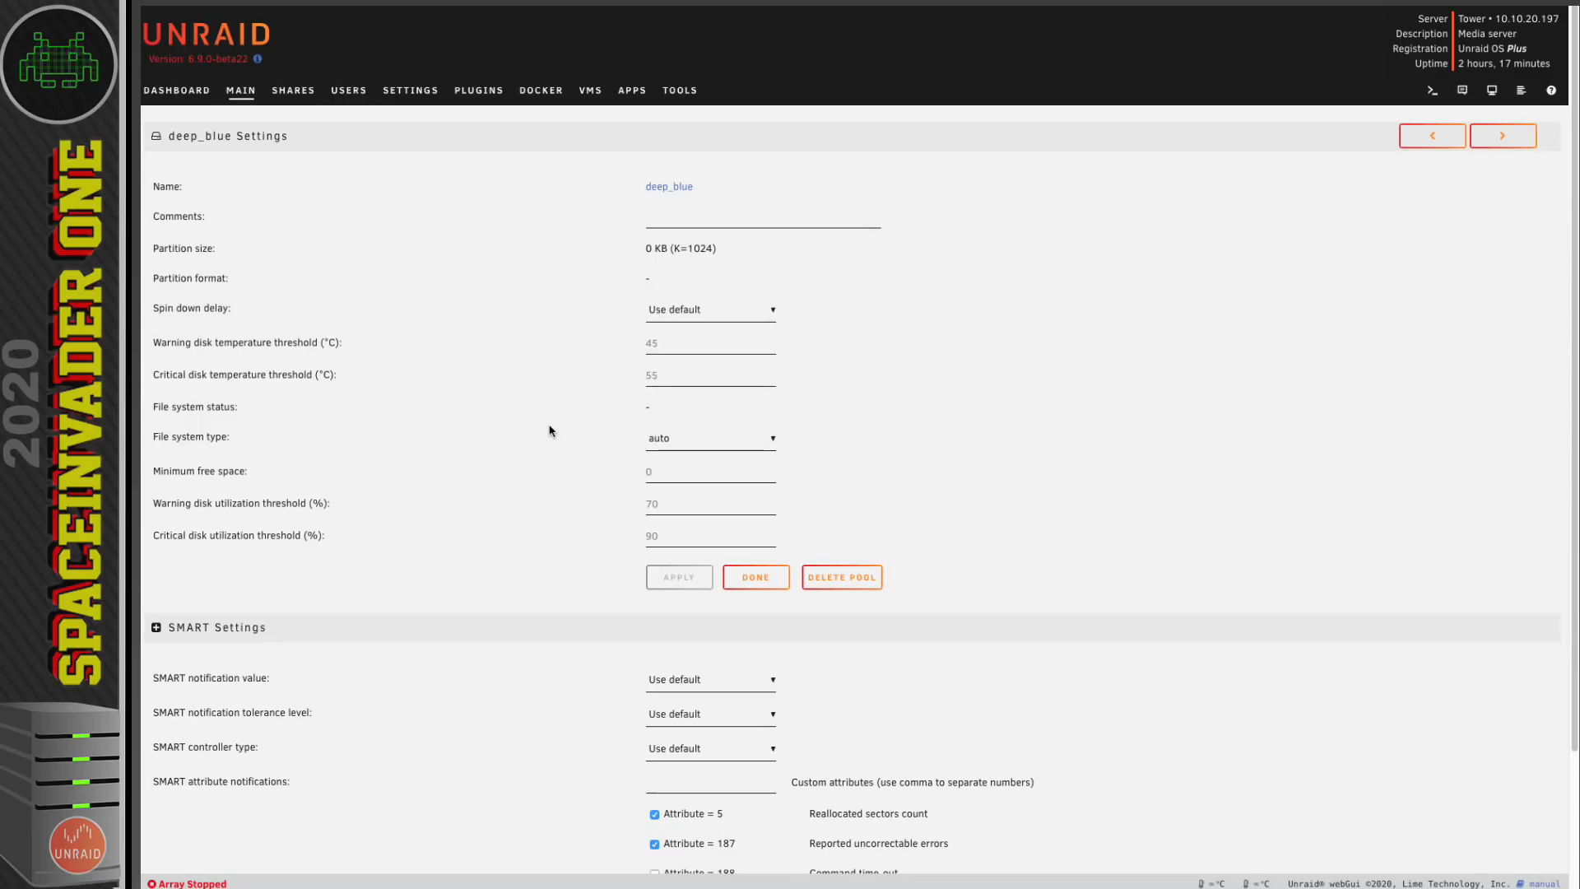
- Check the file system types offered for the deep_blue pool, keep auto and return to the Main page
{"action": "left_click", "coordinate": [671, 448]}
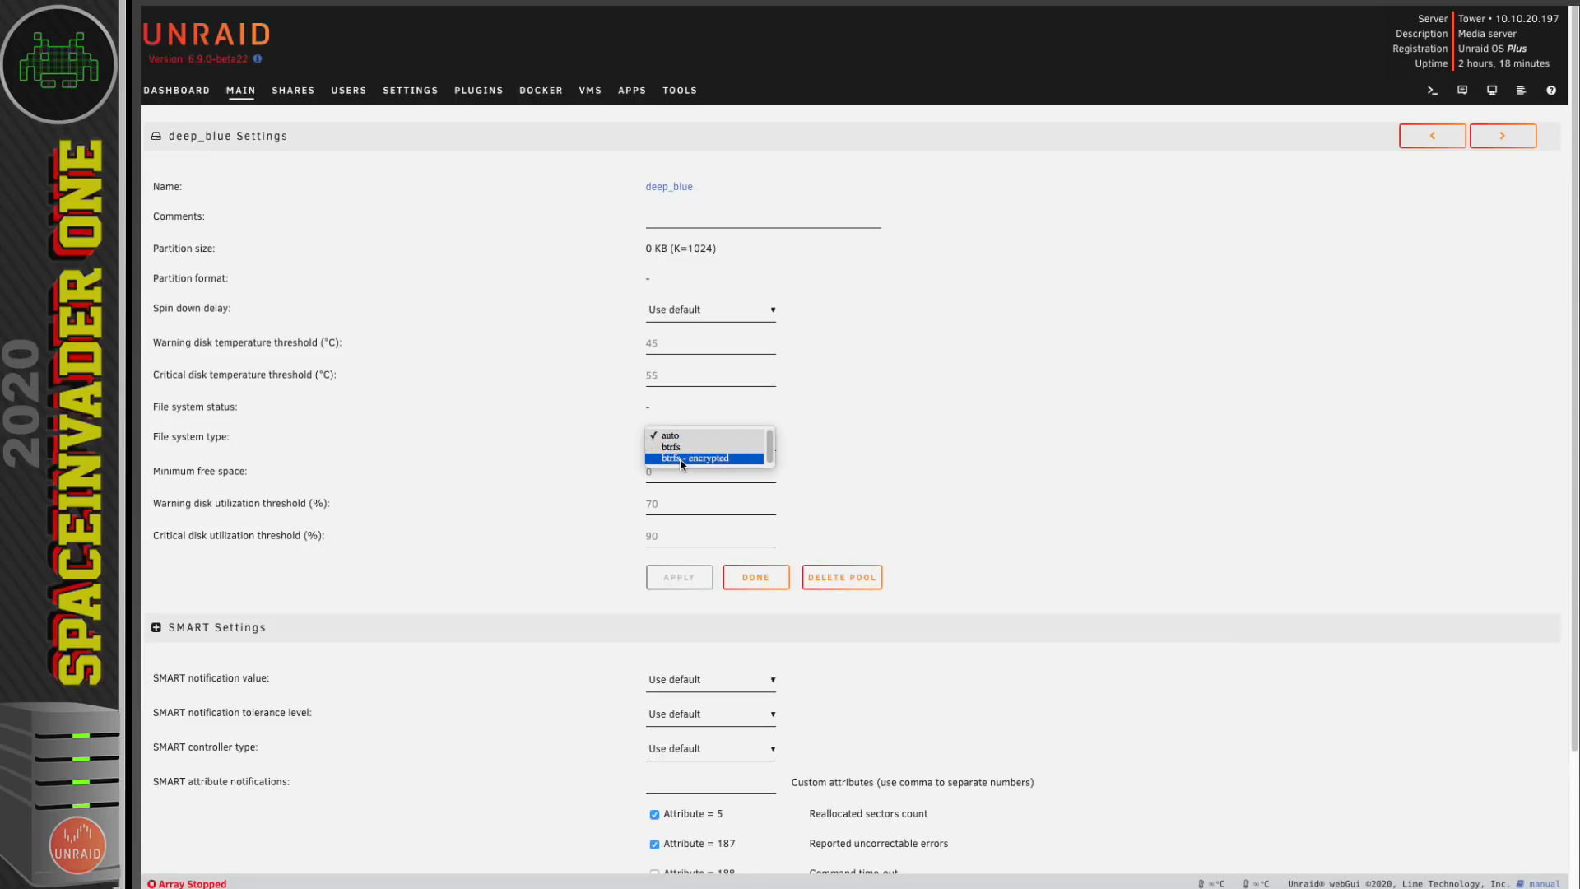
{"action": "left_click", "coordinate": [753, 604]}
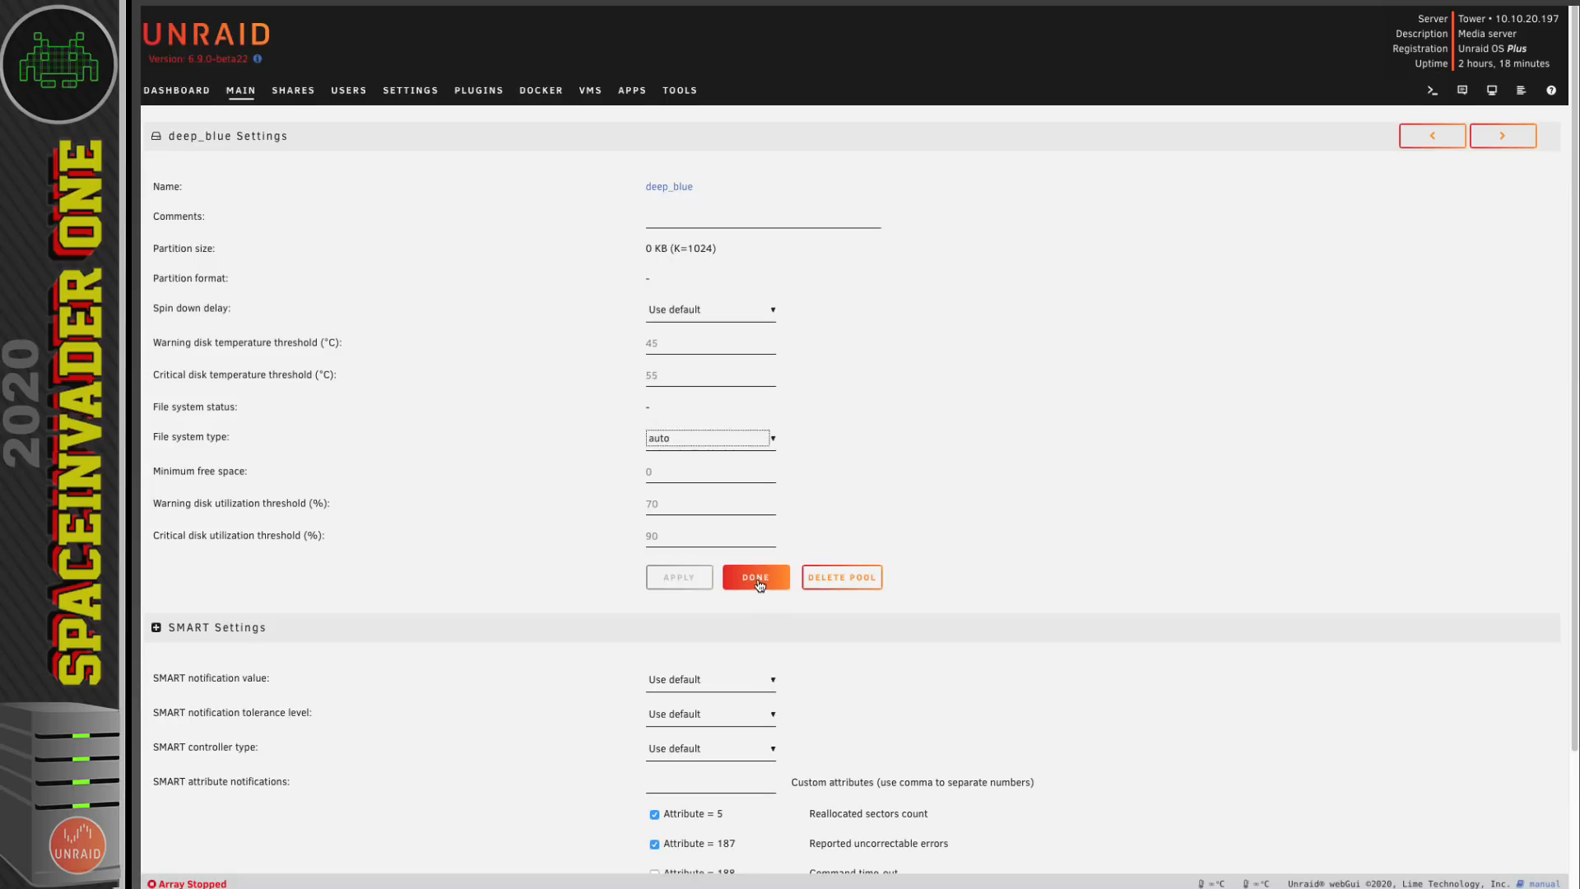
{"action": "left_click", "coordinate": [757, 579]}
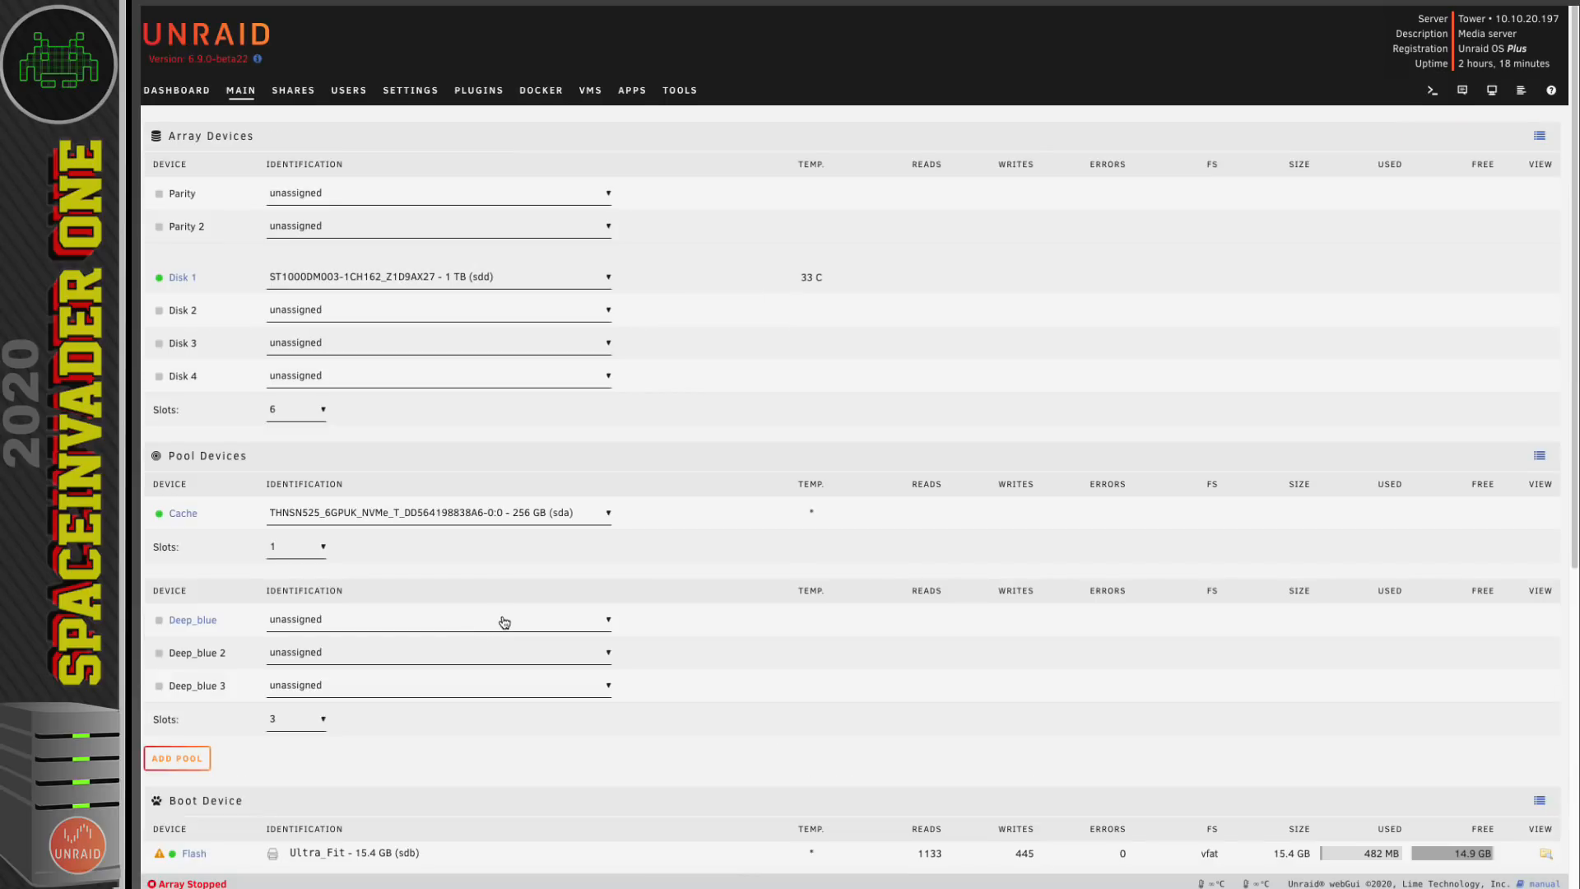
- Assign the 1 TB disks sde, sdf and sdc to the three deep_blue pool slots in that order
{"action": "left_click", "coordinate": [503, 619]}
{"action": "left_click", "coordinate": [503, 628]}
{"action": "left_click", "coordinate": [478, 653]}
{"action": "left_click", "coordinate": [473, 654]}
{"action": "left_click", "coordinate": [469, 686]}
{"action": "left_click", "coordinate": [471, 670]}
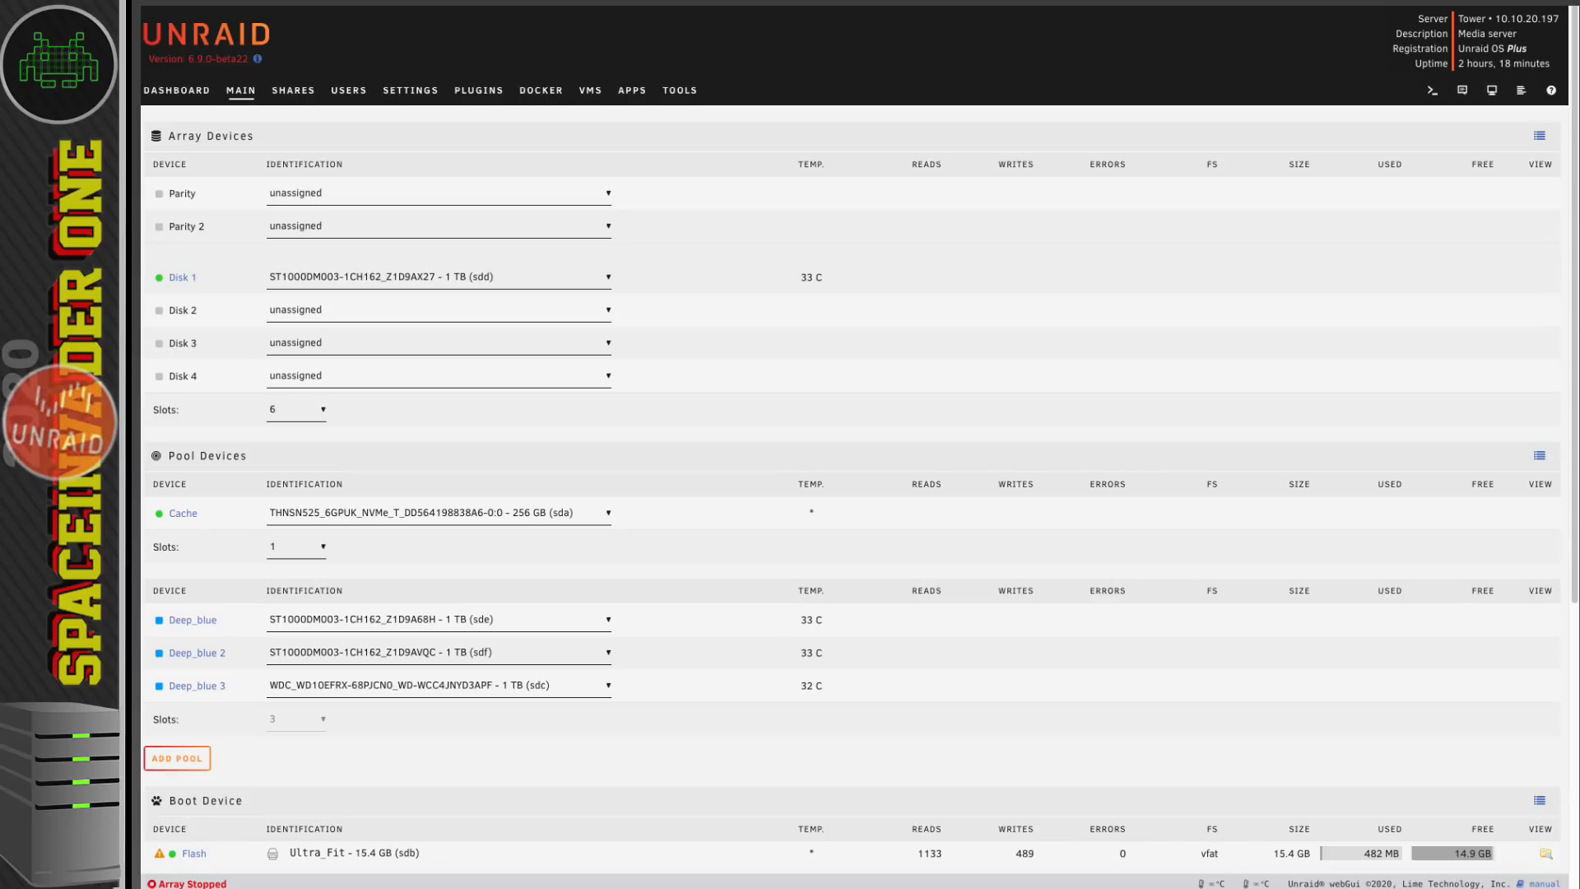
- Start the array and format the unmountable deep_blue disks, acknowledging the format warning
{"action": "scroll", "coordinate": [661, 694], "scroll_direction": "down", "scroll_amount": 5}
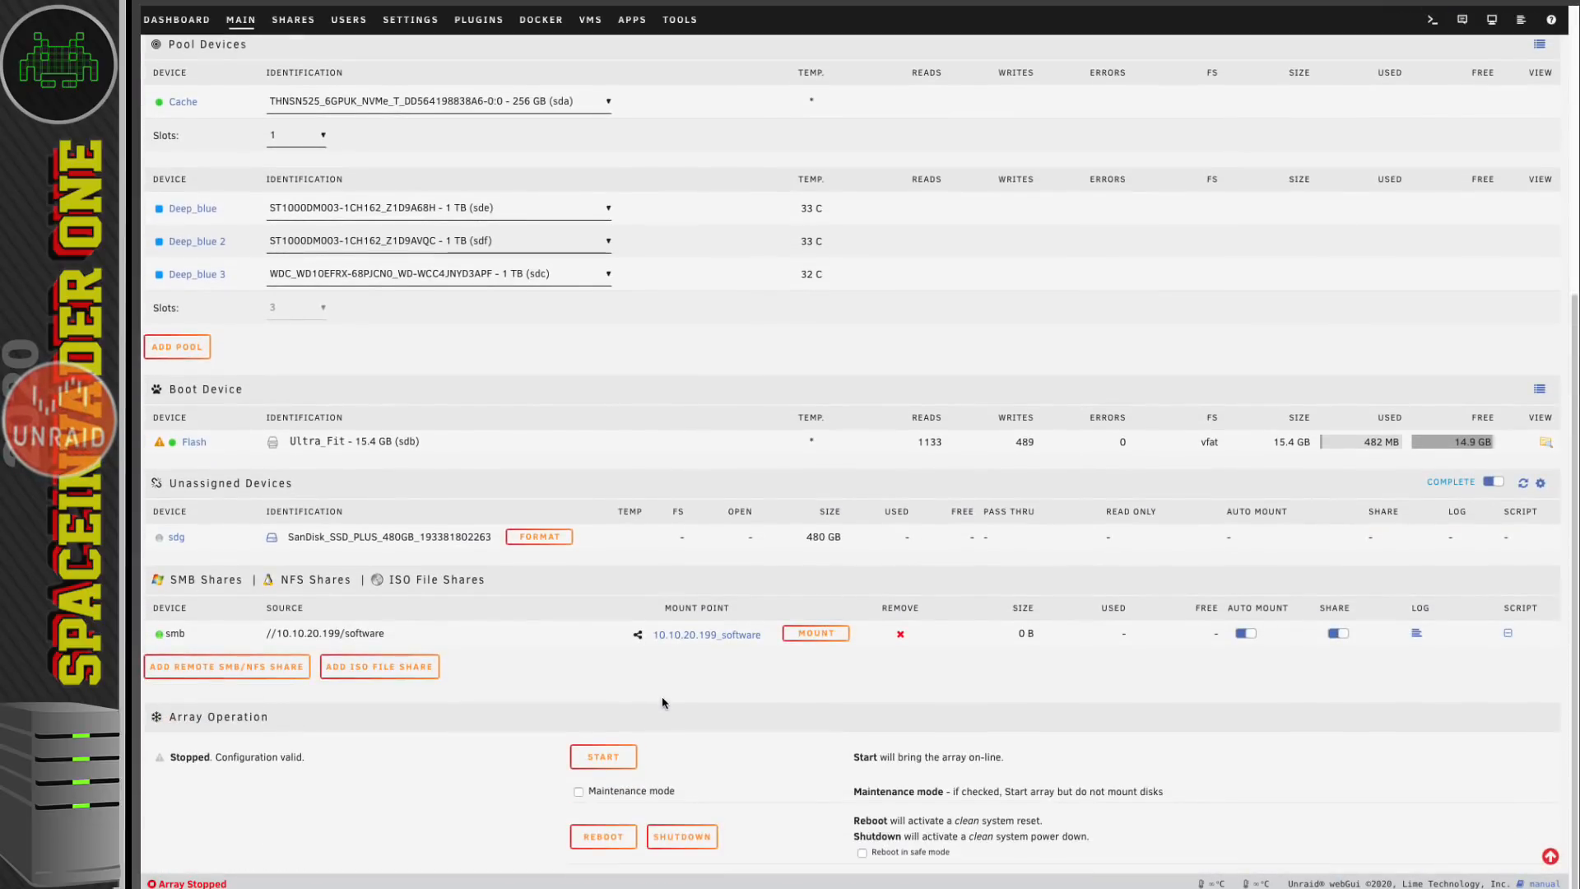
{"action": "left_click", "coordinate": [604, 764]}
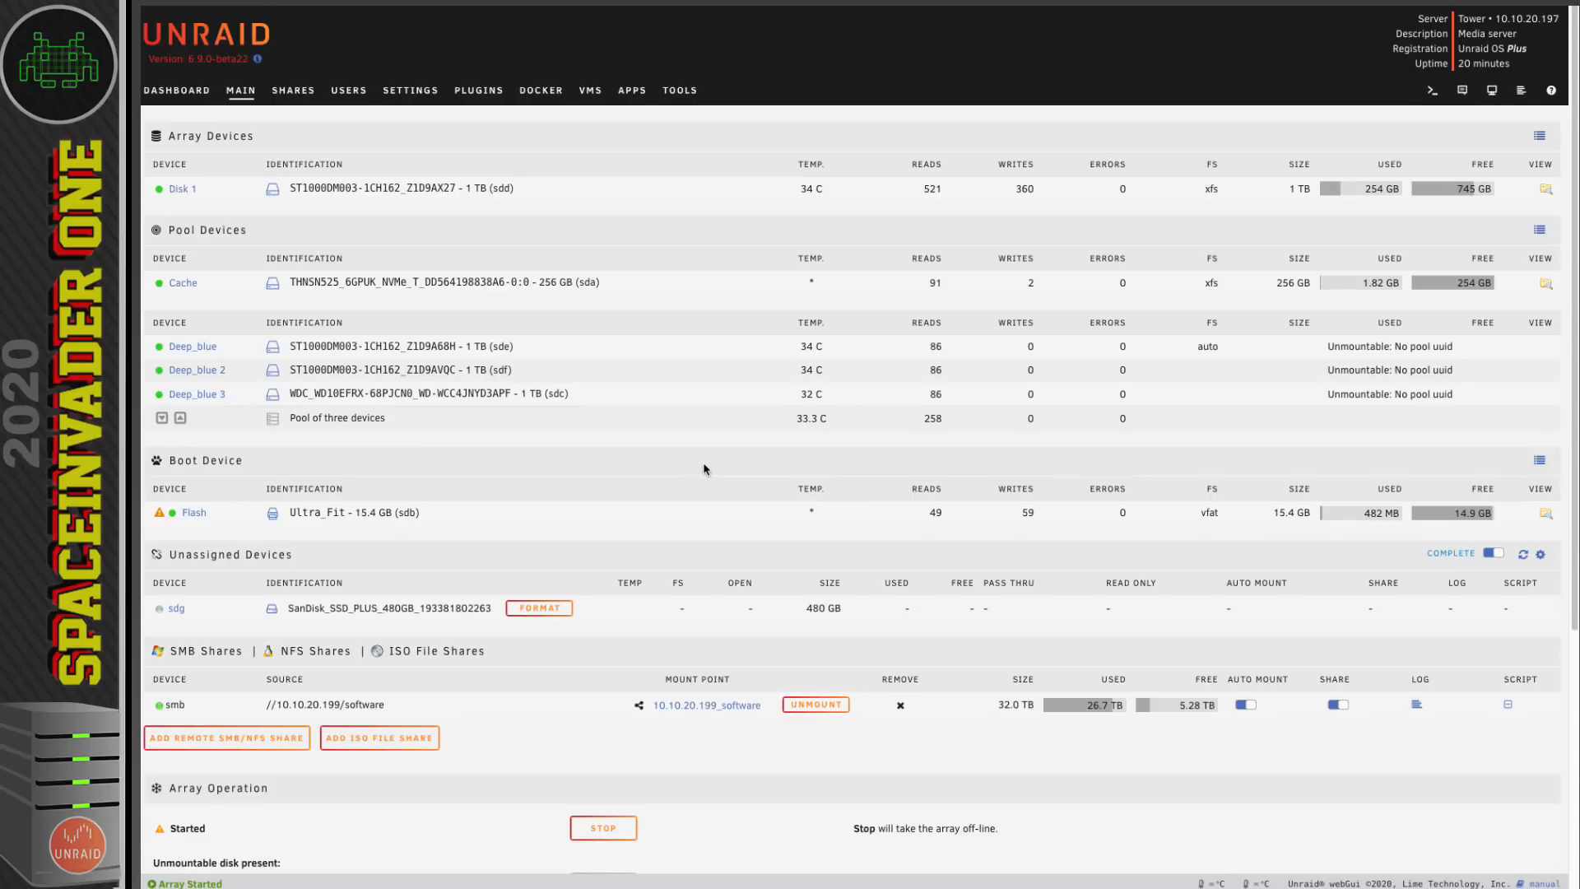
{"action": "scroll", "coordinate": [704, 468], "scroll_direction": "down", "scroll_amount": 5}
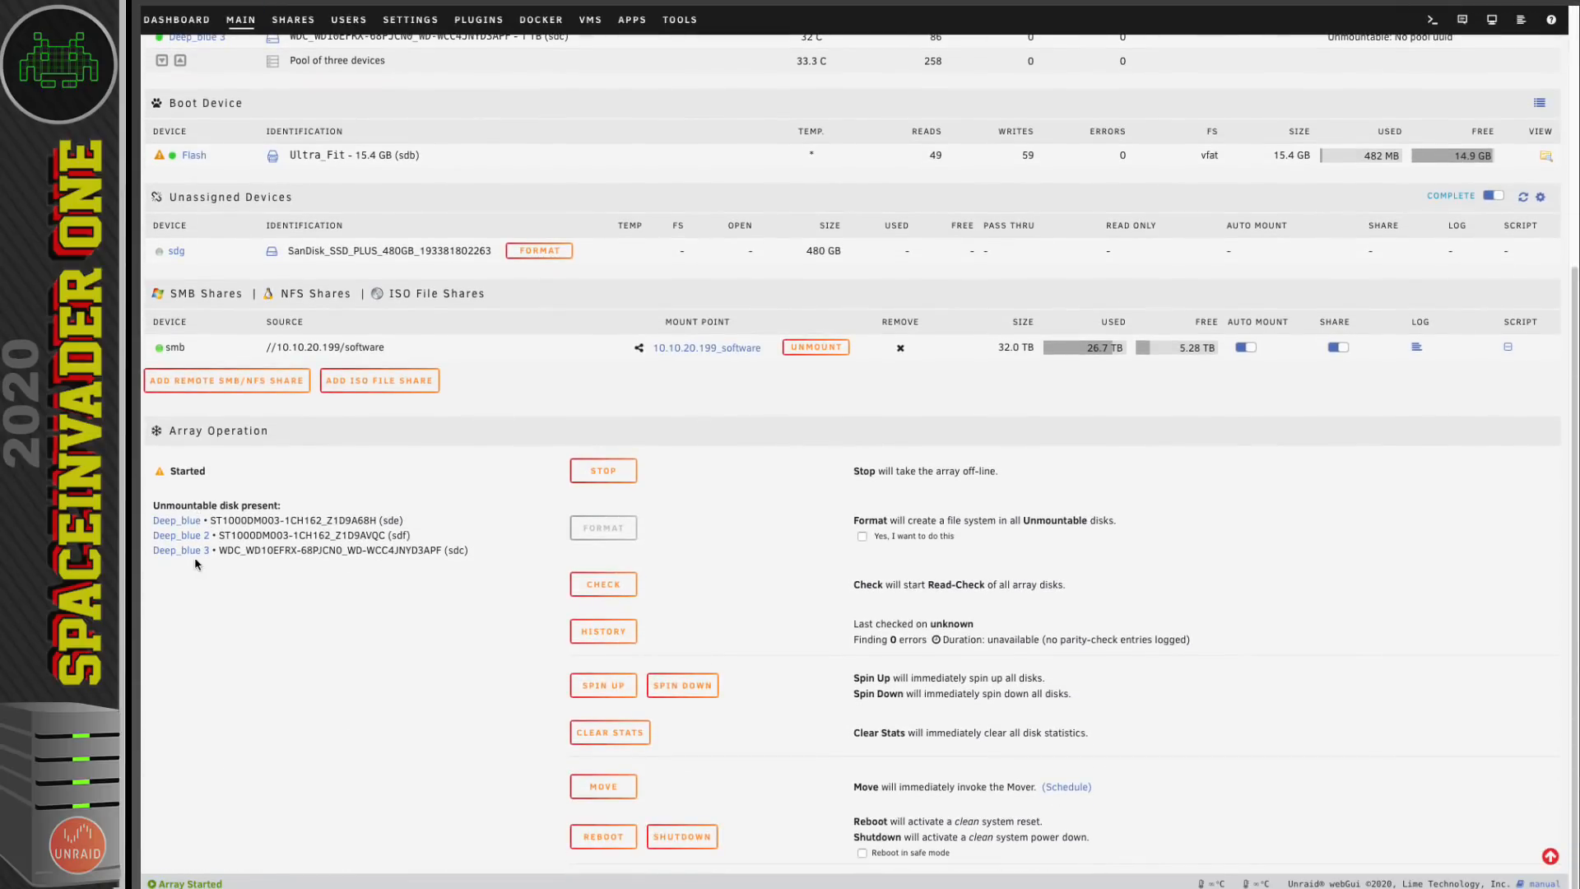
{"action": "left_click", "coordinate": [862, 537]}
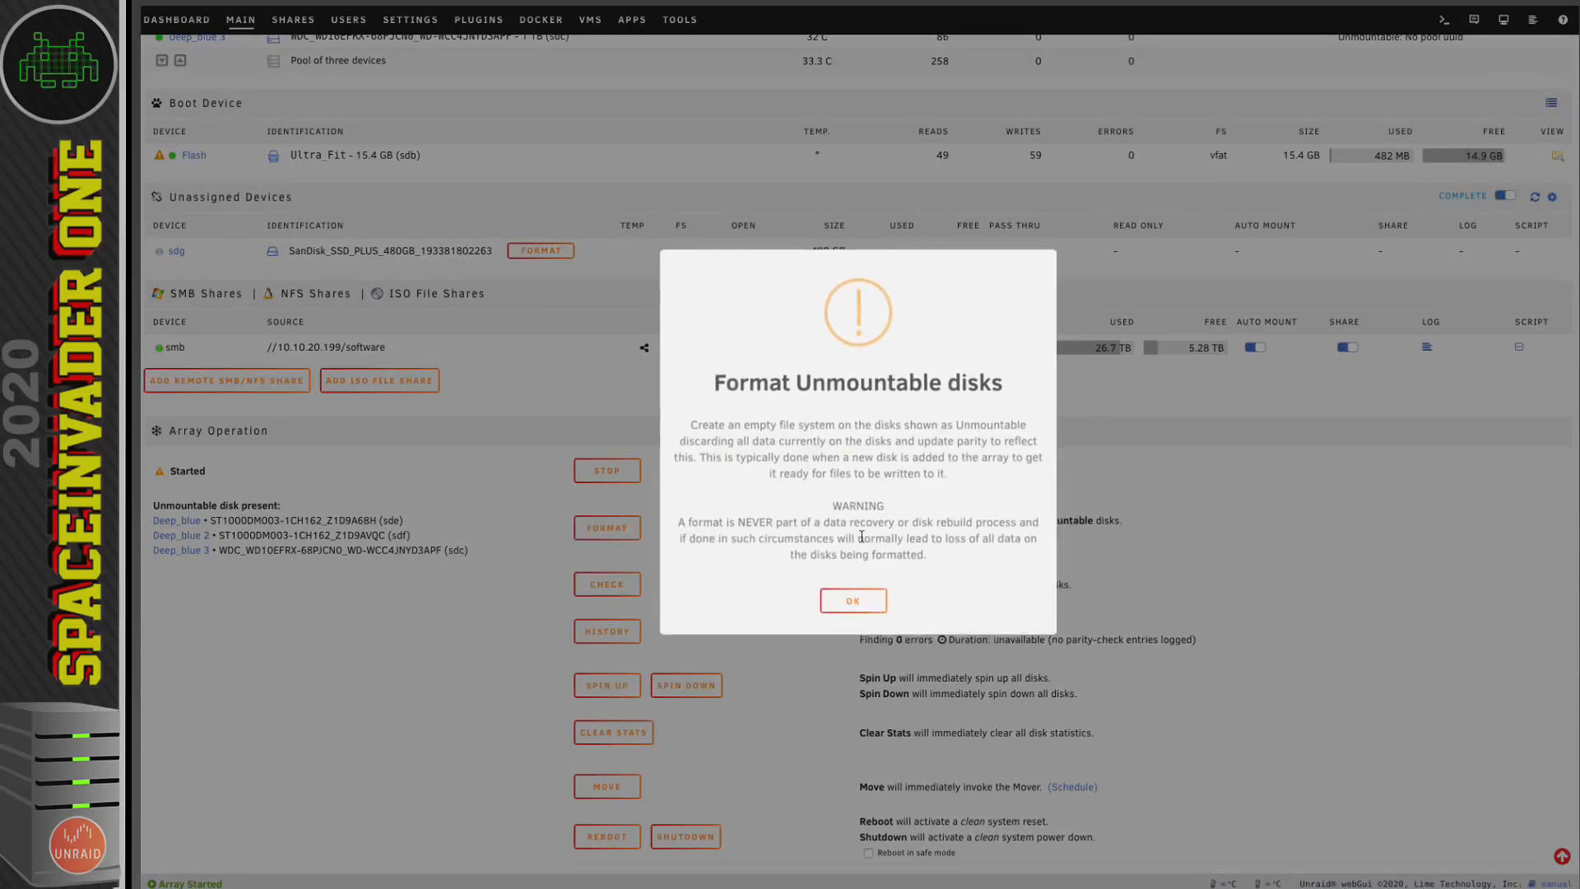
{"action": "left_click", "coordinate": [852, 607]}
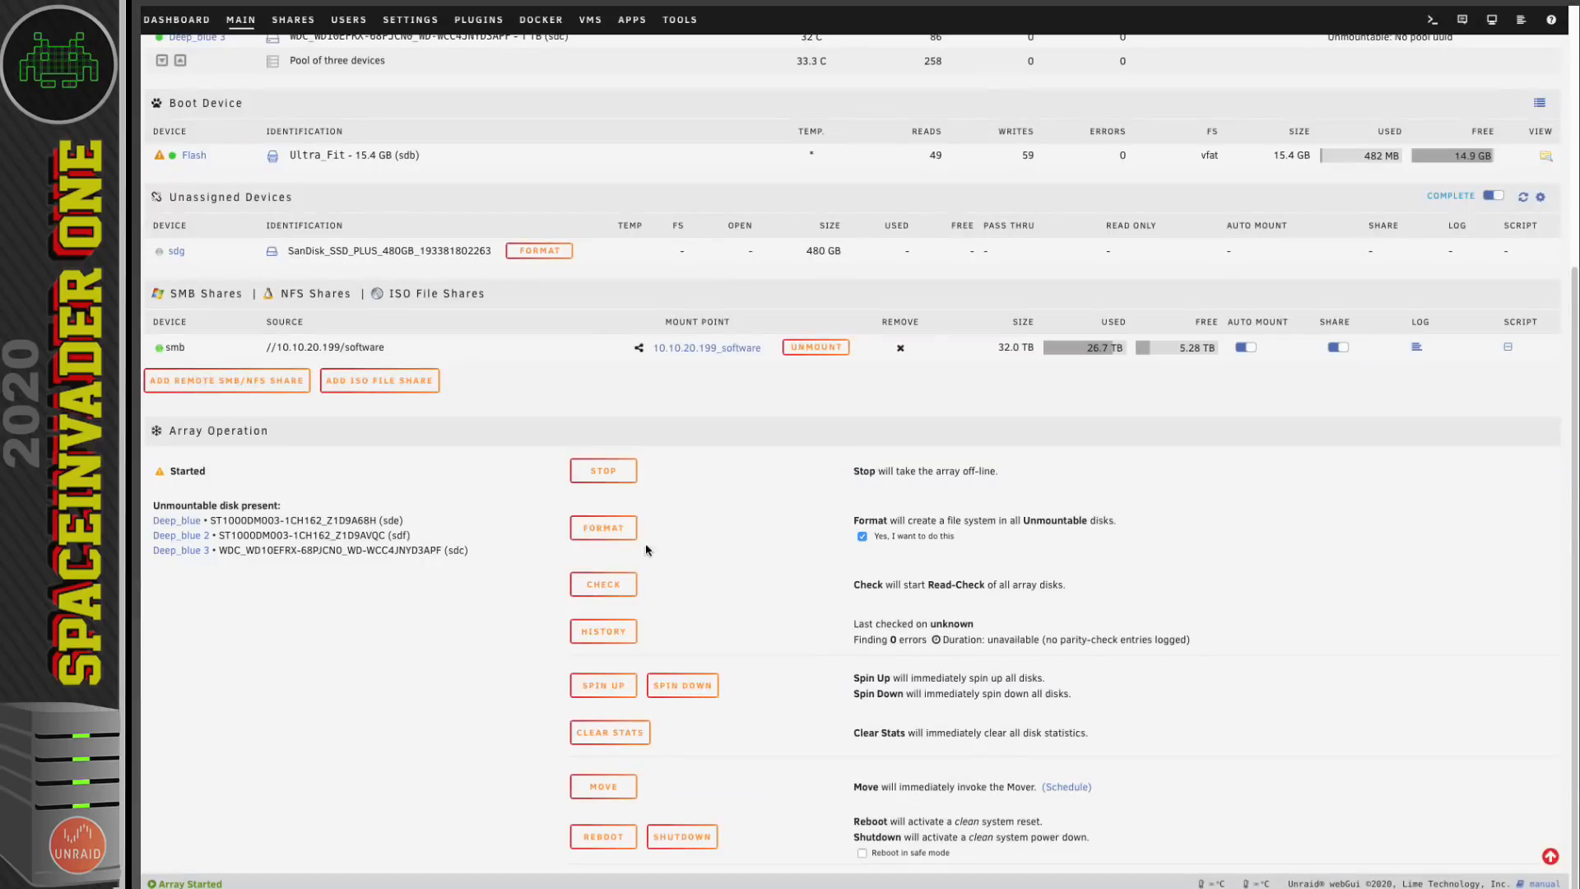
{"action": "left_click", "coordinate": [606, 528]}
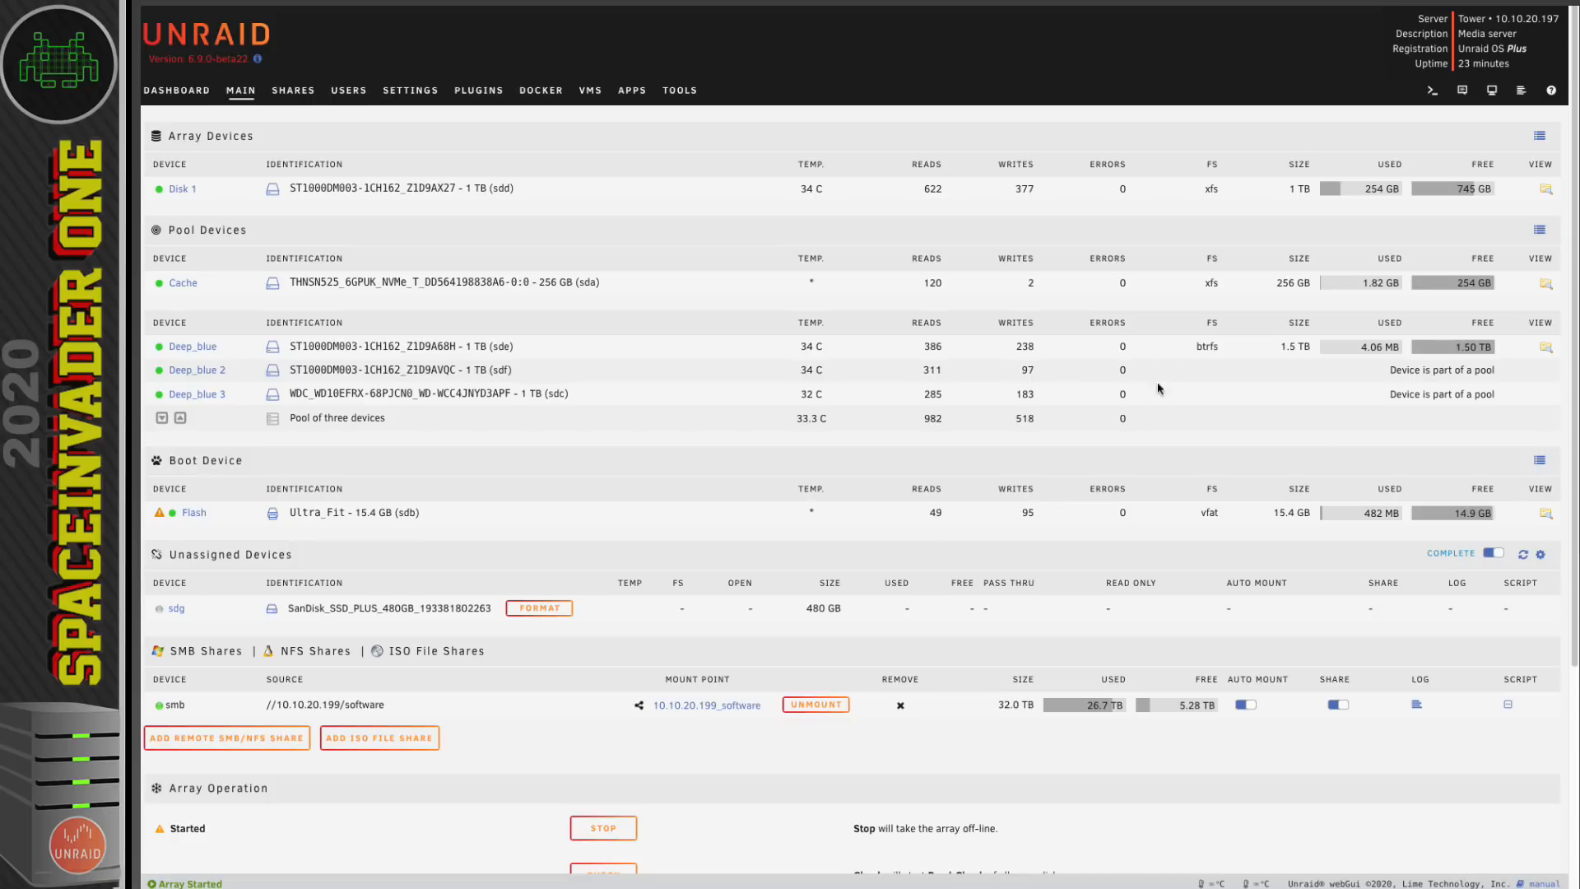
- Run a balance on the deep_blue pool that converts it to raid0 mode
{"action": "left_click", "coordinate": [205, 353]}
{"action": "scroll", "coordinate": [399, 640], "scroll_direction": "down", "scroll_amount": 1}
{"action": "scroll", "coordinate": [411, 644], "scroll_direction": "down", "scroll_amount": 1}
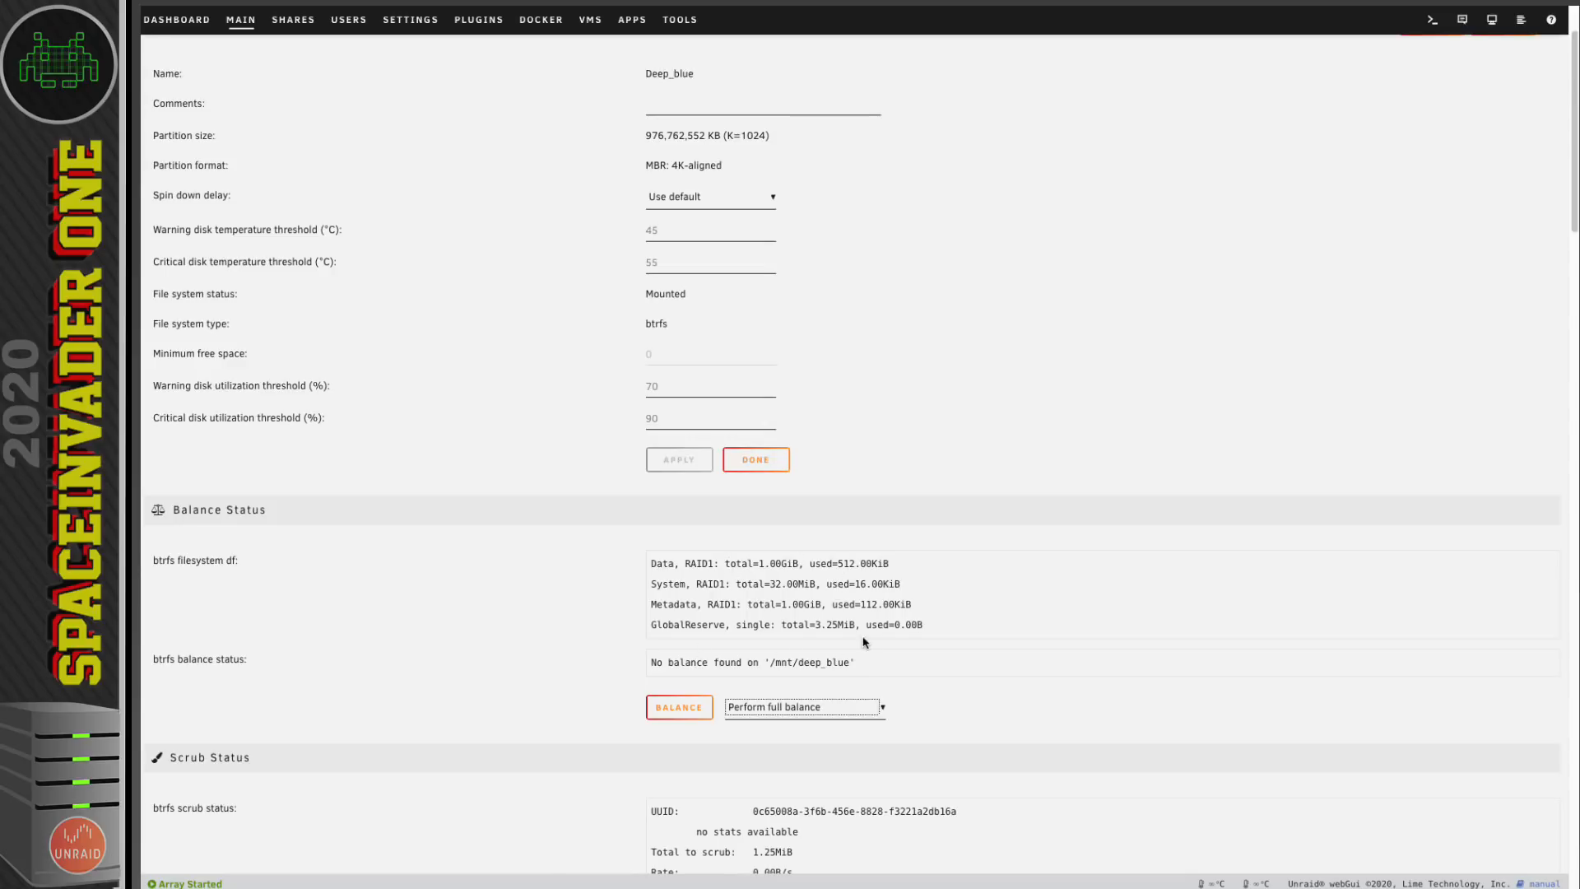
{"action": "left_click", "coordinate": [882, 709]}
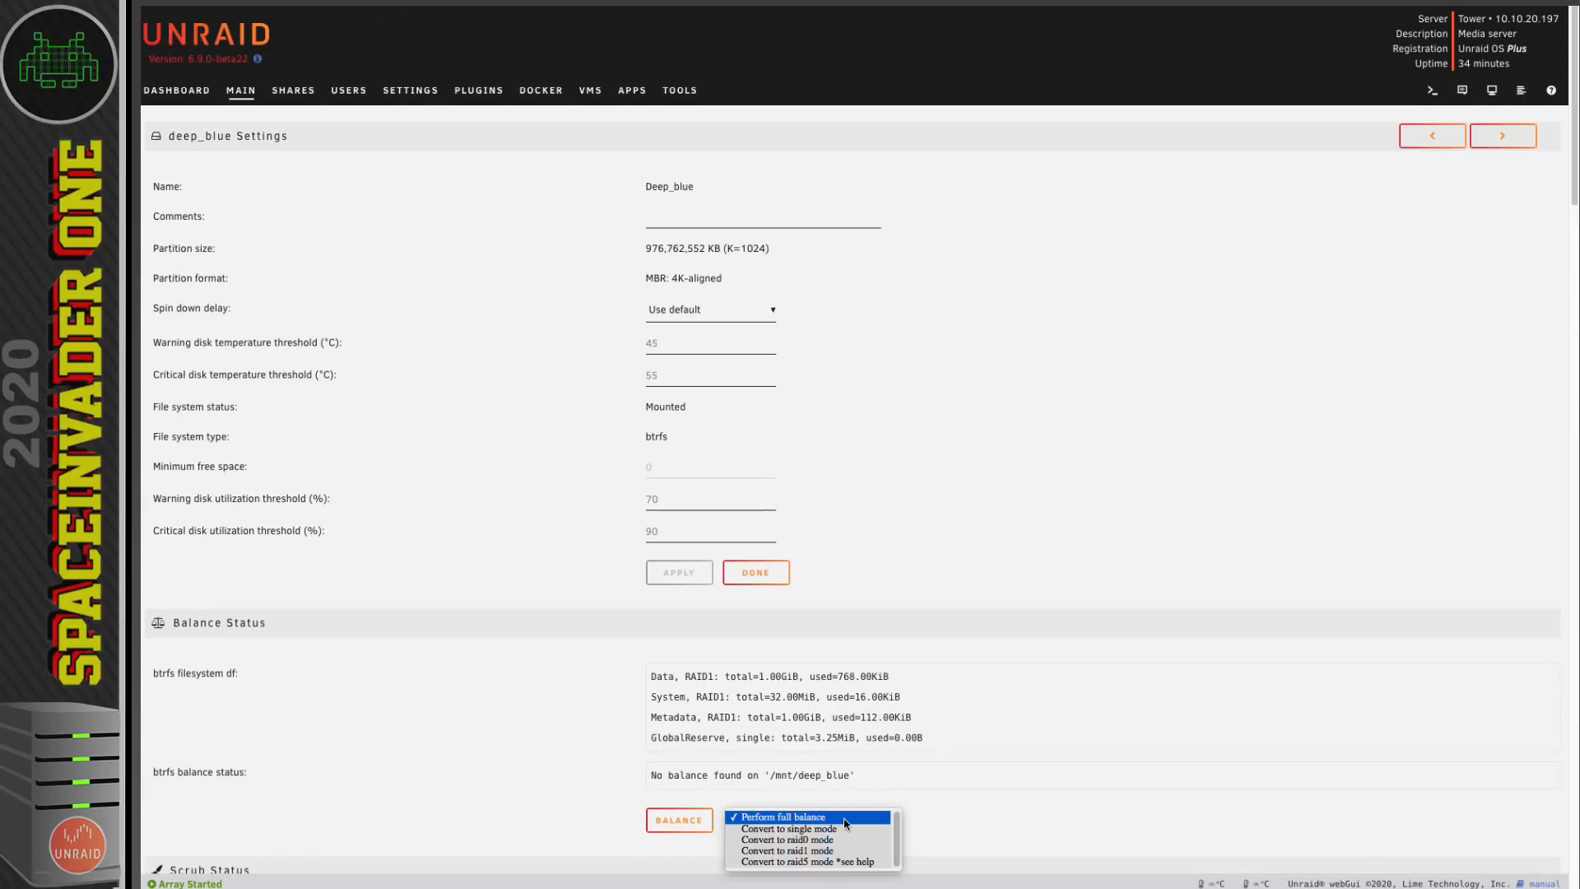
{"action": "left_click", "coordinate": [787, 840]}
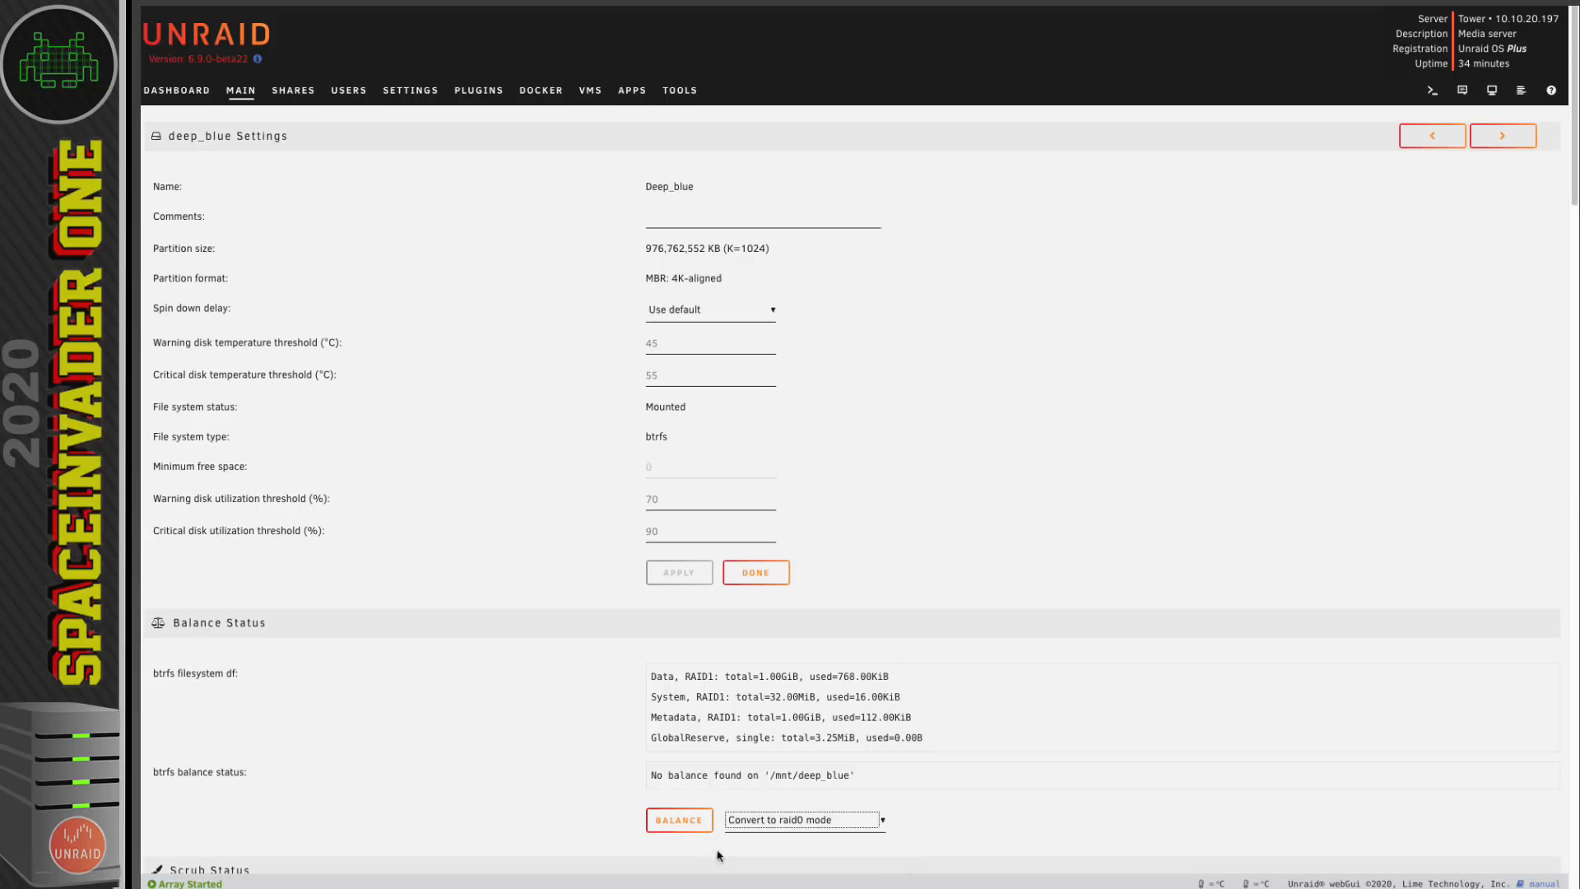
{"action": "left_click", "coordinate": [681, 823]}
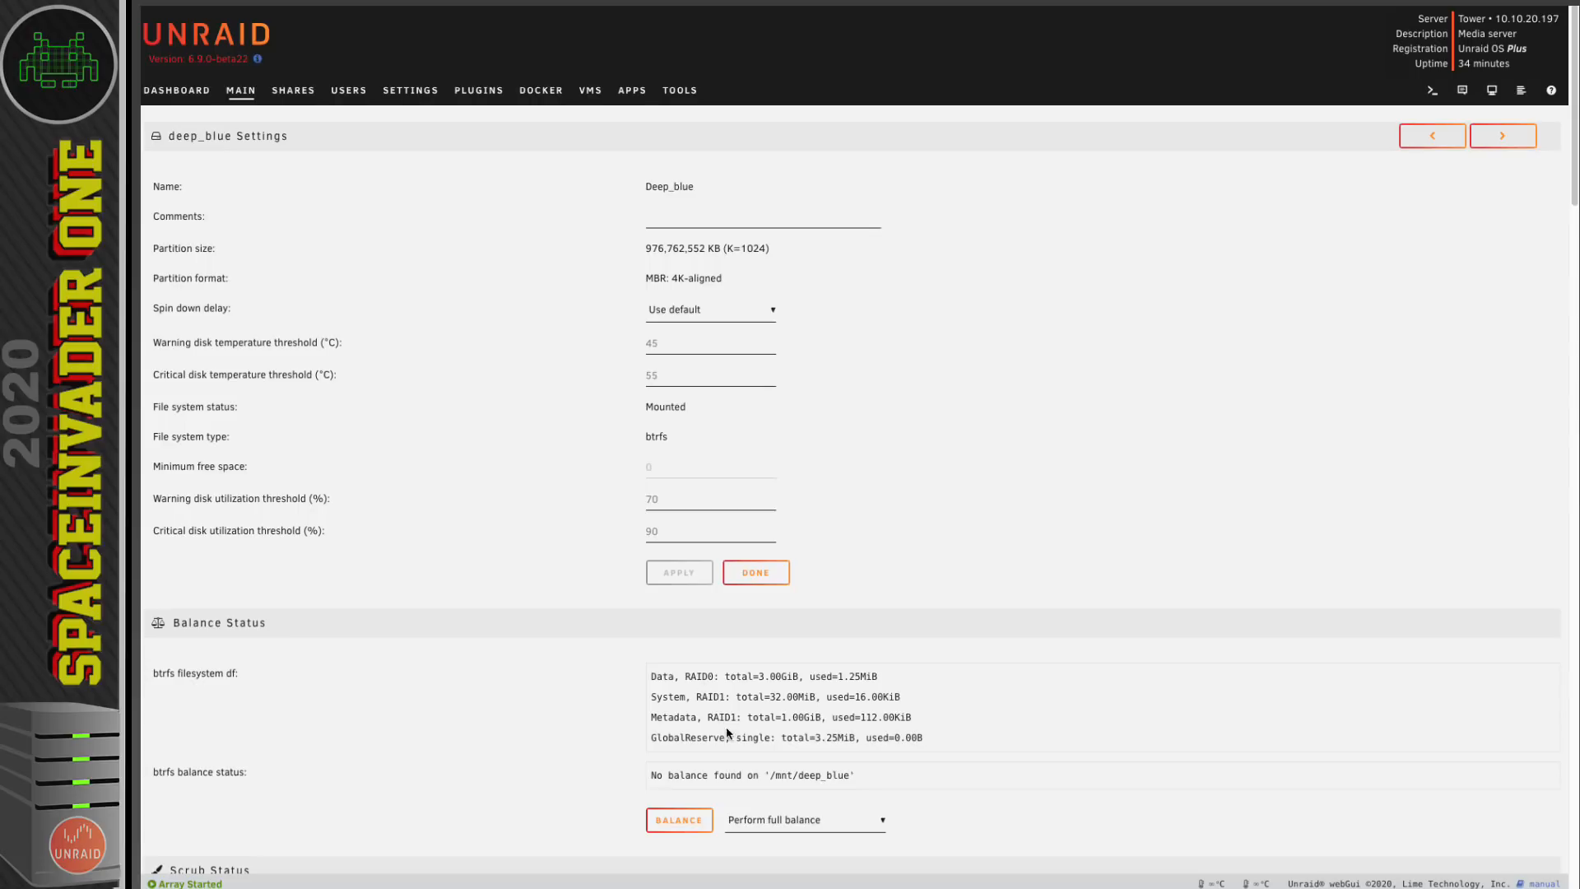
- Balance the deep_blue pool again to convert it to raid1 mode
{"action": "left_click", "coordinate": [788, 824]}
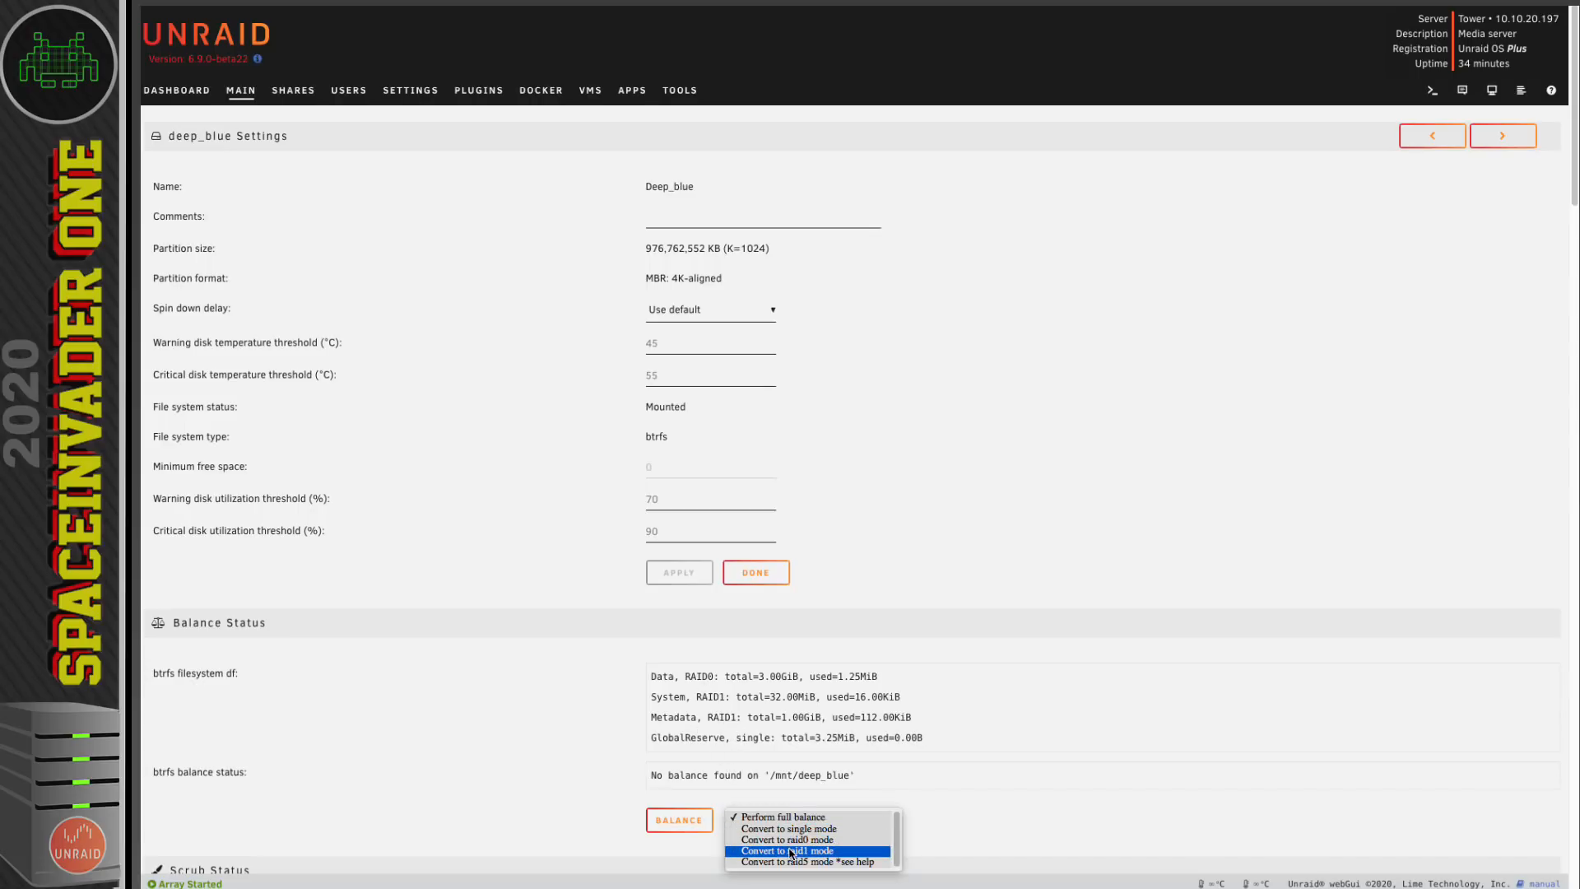
{"action": "left_click", "coordinate": [790, 853]}
{"action": "left_click", "coordinate": [679, 820]}
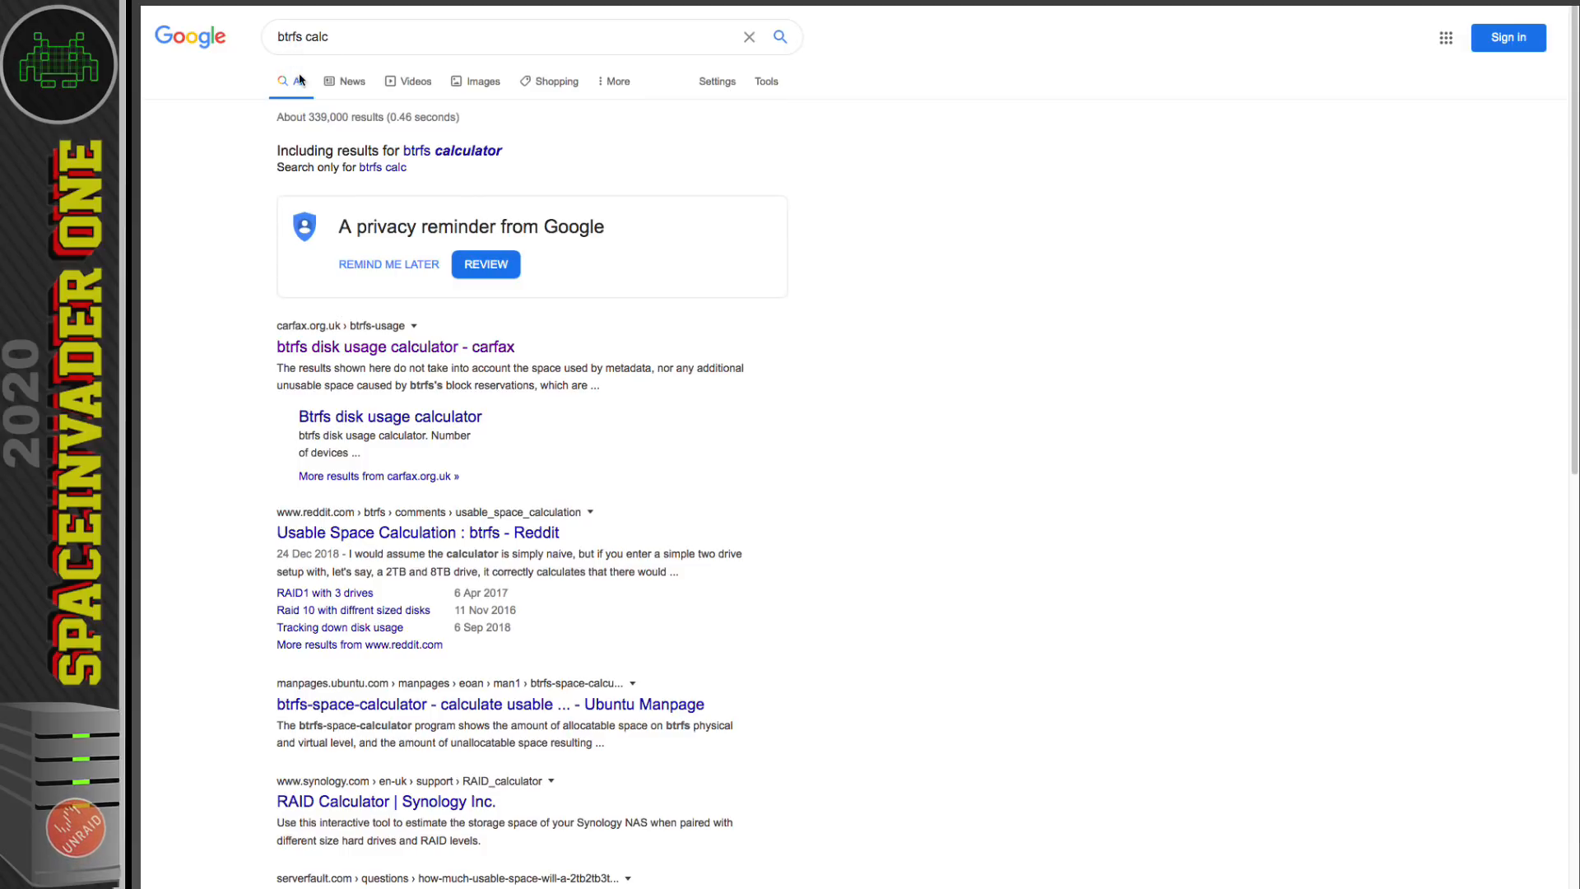
- Open the carfax btrfs disk usage calculator and compare the total space of 3 devices of size 1000 under RAID-1 and RAID-0
{"action": "left_click", "coordinate": [332, 349]}
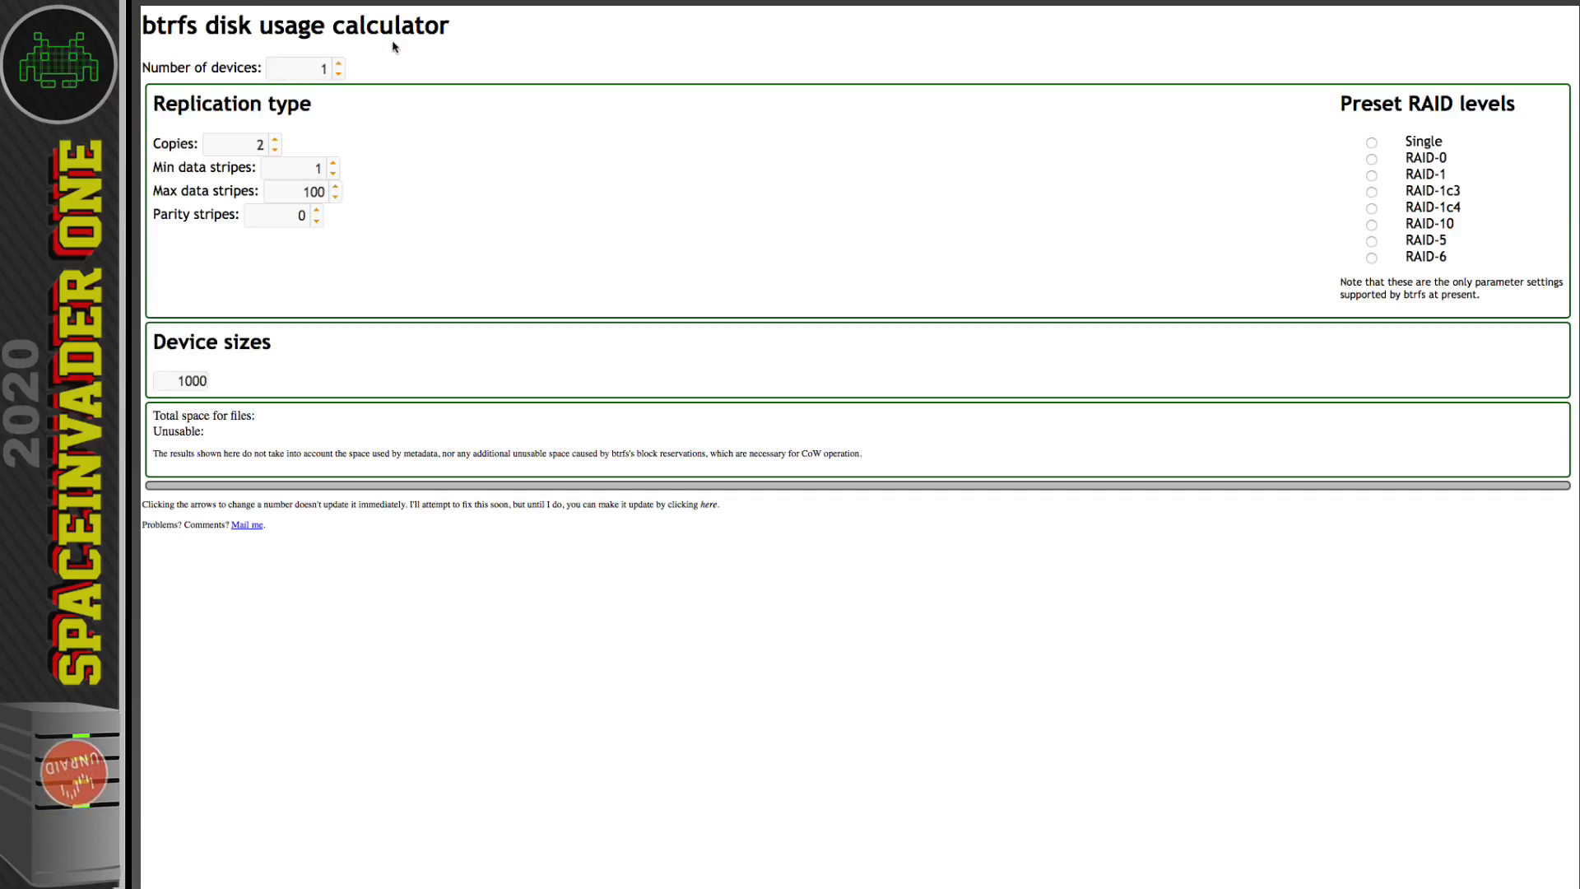
{"action": "left_click", "coordinate": [339, 65]}
{"action": "left_click", "coordinate": [339, 65]}
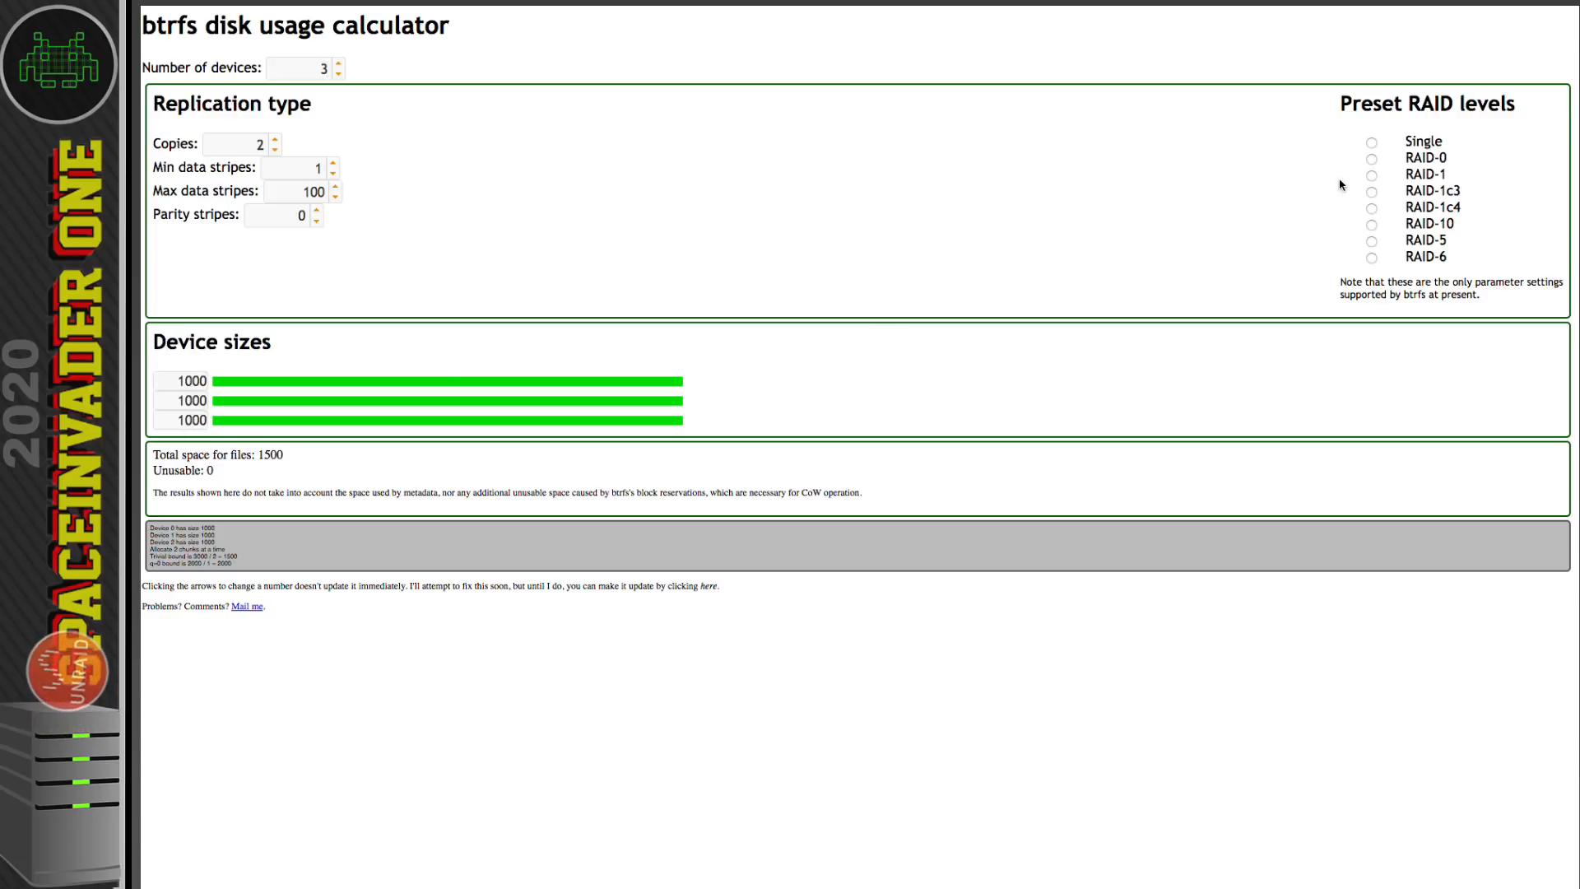
{"action": "left_click", "coordinate": [1372, 176]}
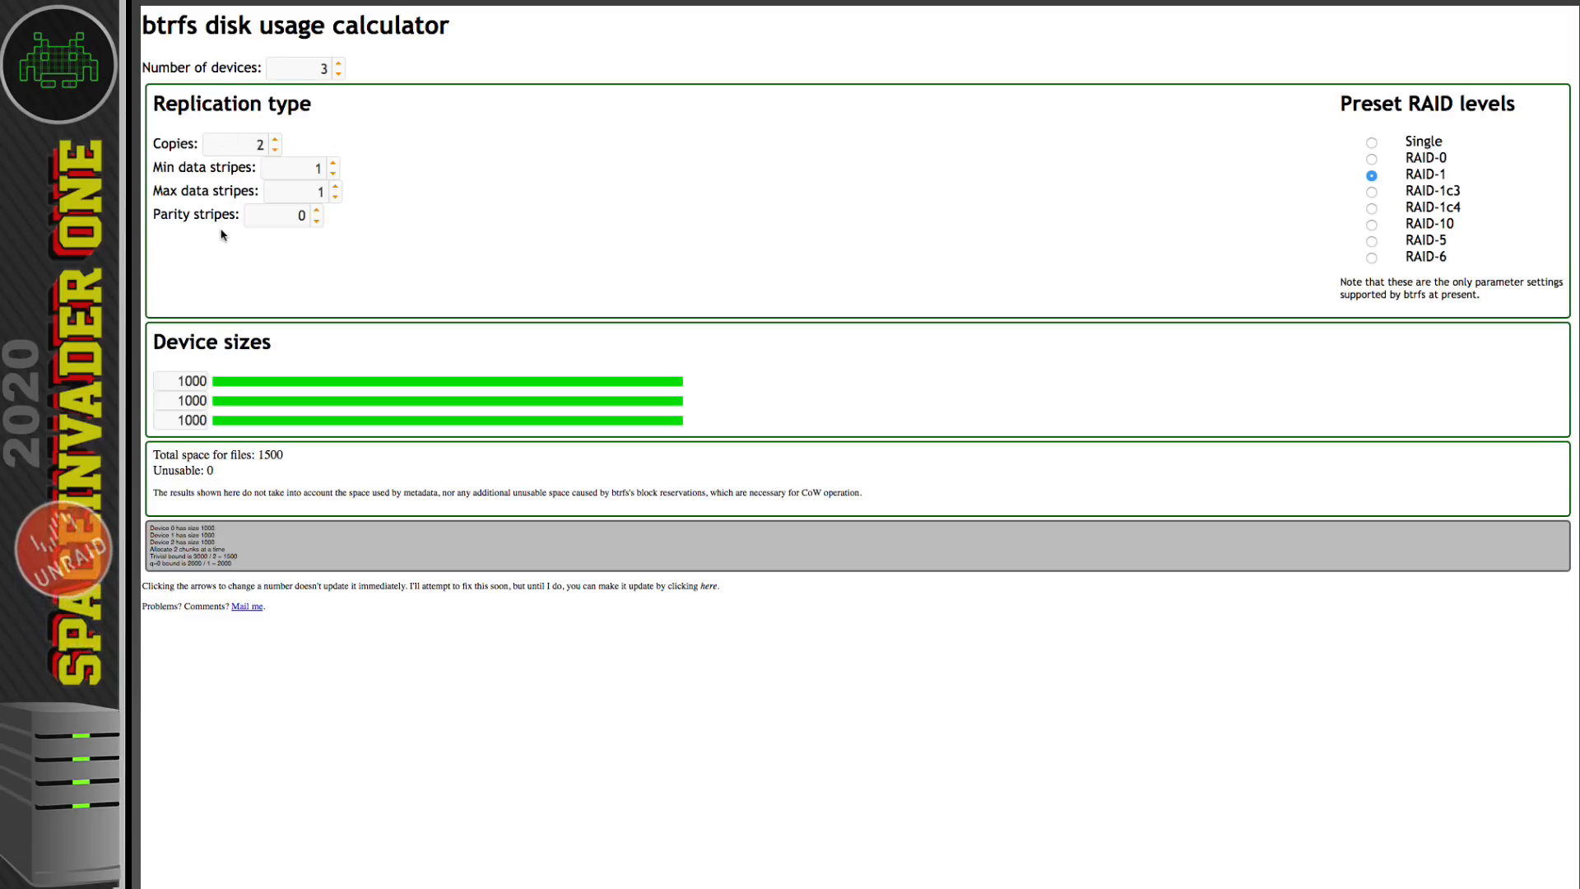
{"action": "left_click_drag", "start_coordinate": [155, 455], "coordinate": [283, 456]}
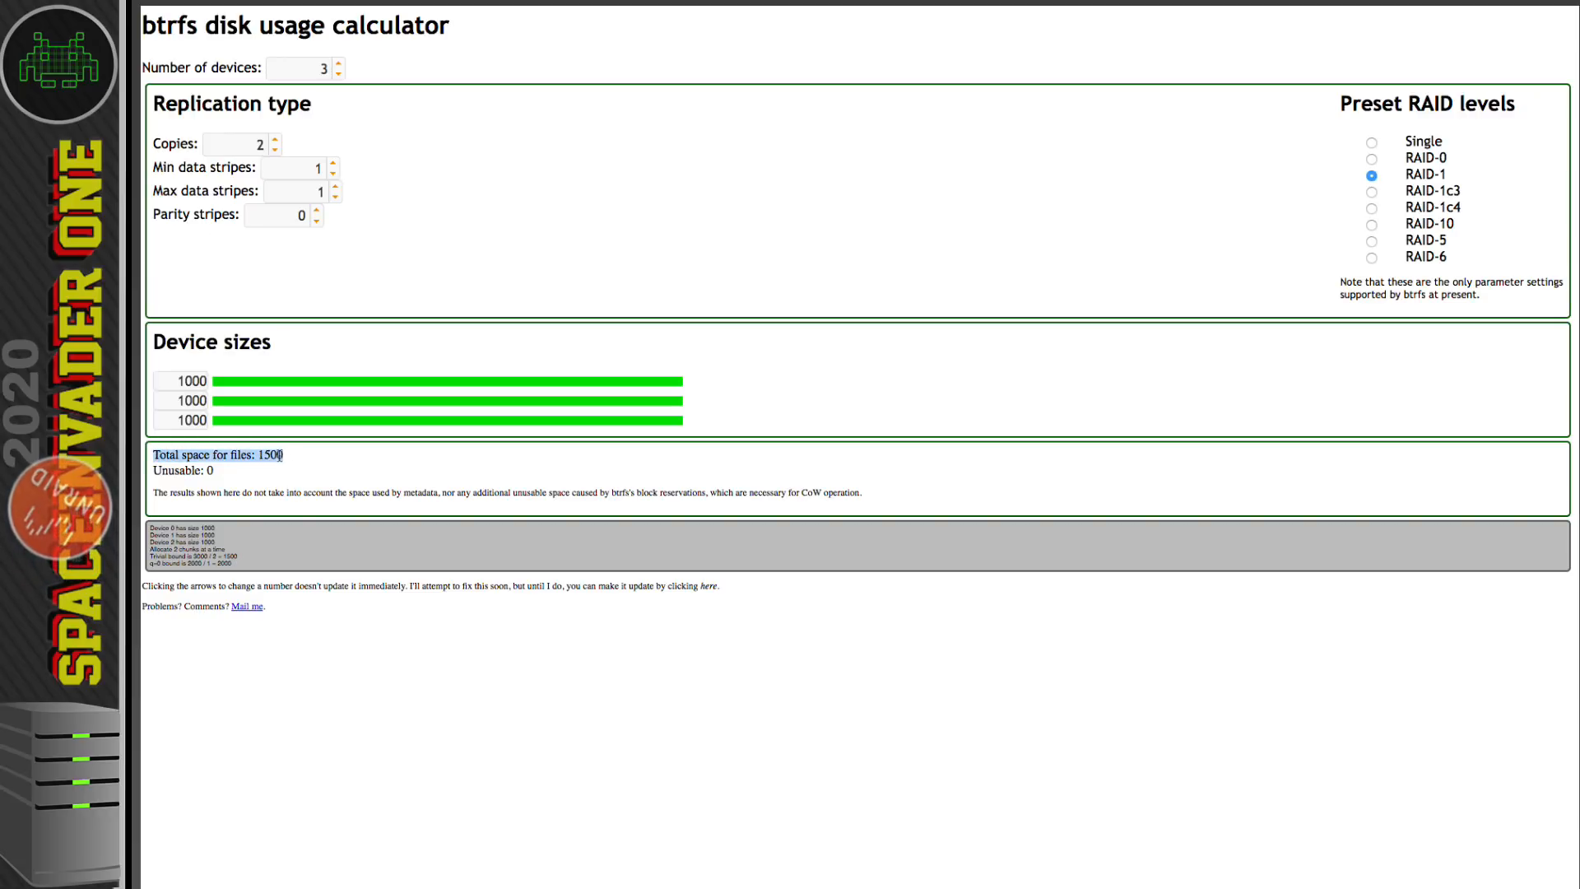
{"action": "left_click", "coordinate": [280, 466]}
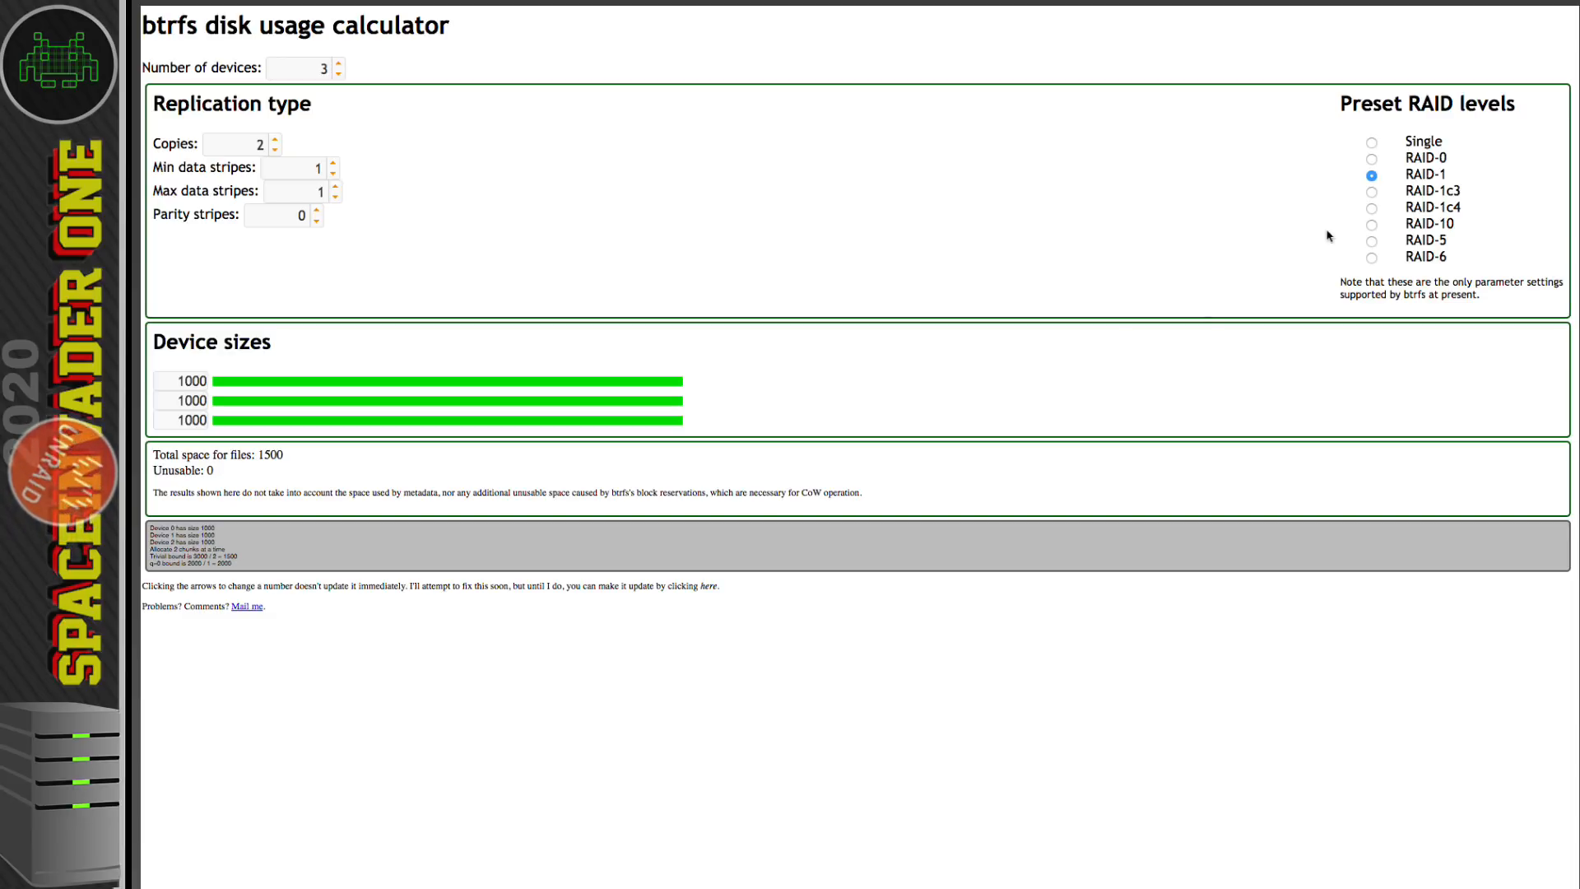
{"action": "left_click", "coordinate": [1372, 159]}
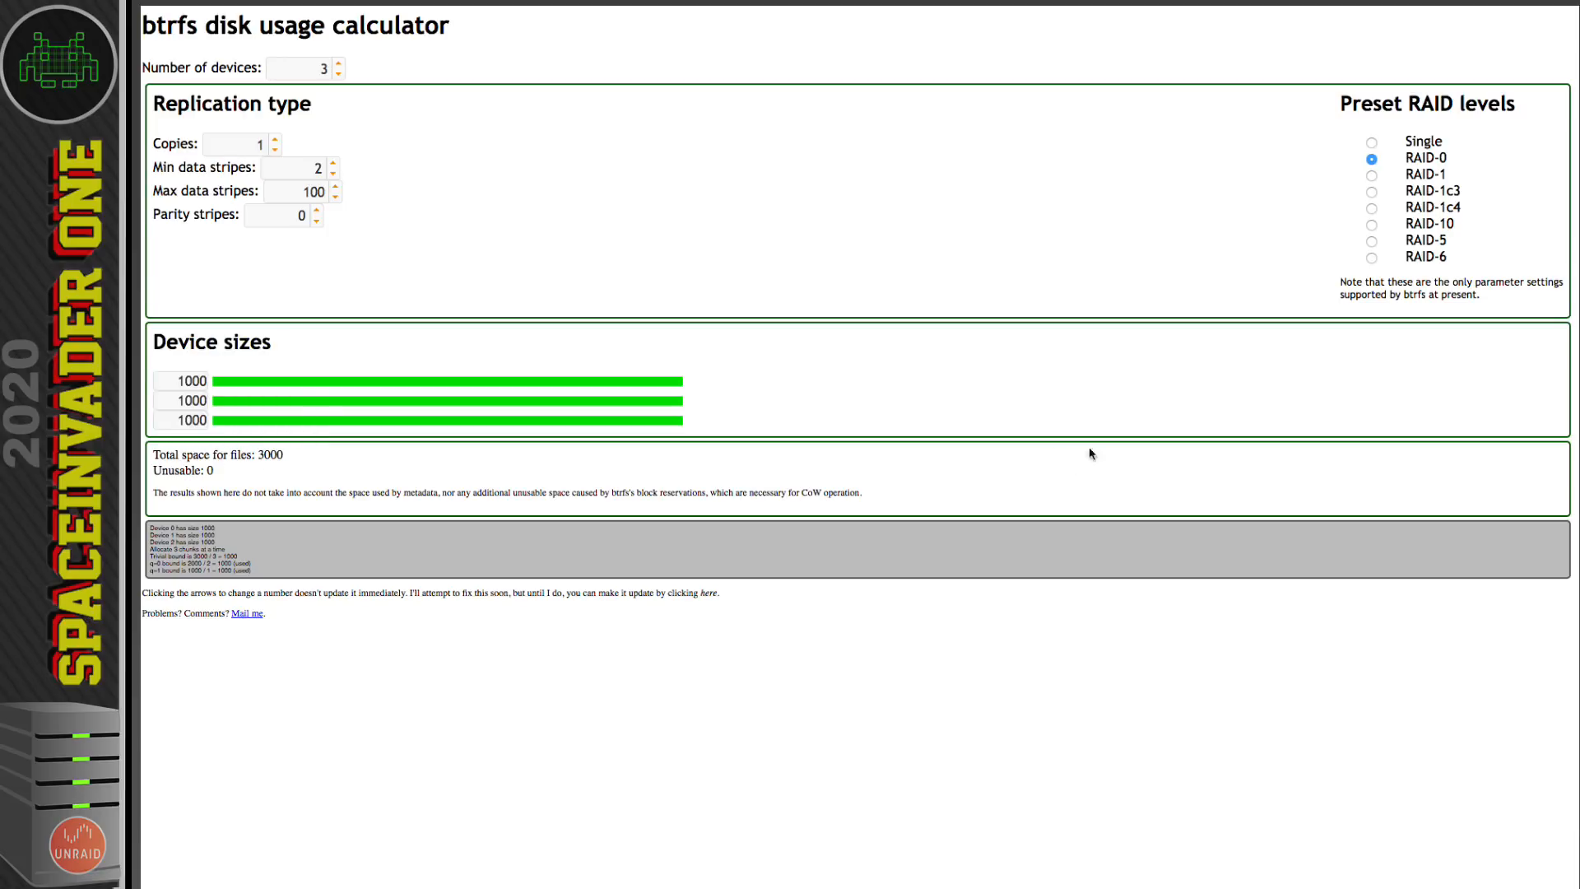
- Check the total space that three devices of size 1000 give under the RAID-5 preset
{"action": "left_click", "coordinate": [1372, 242]}
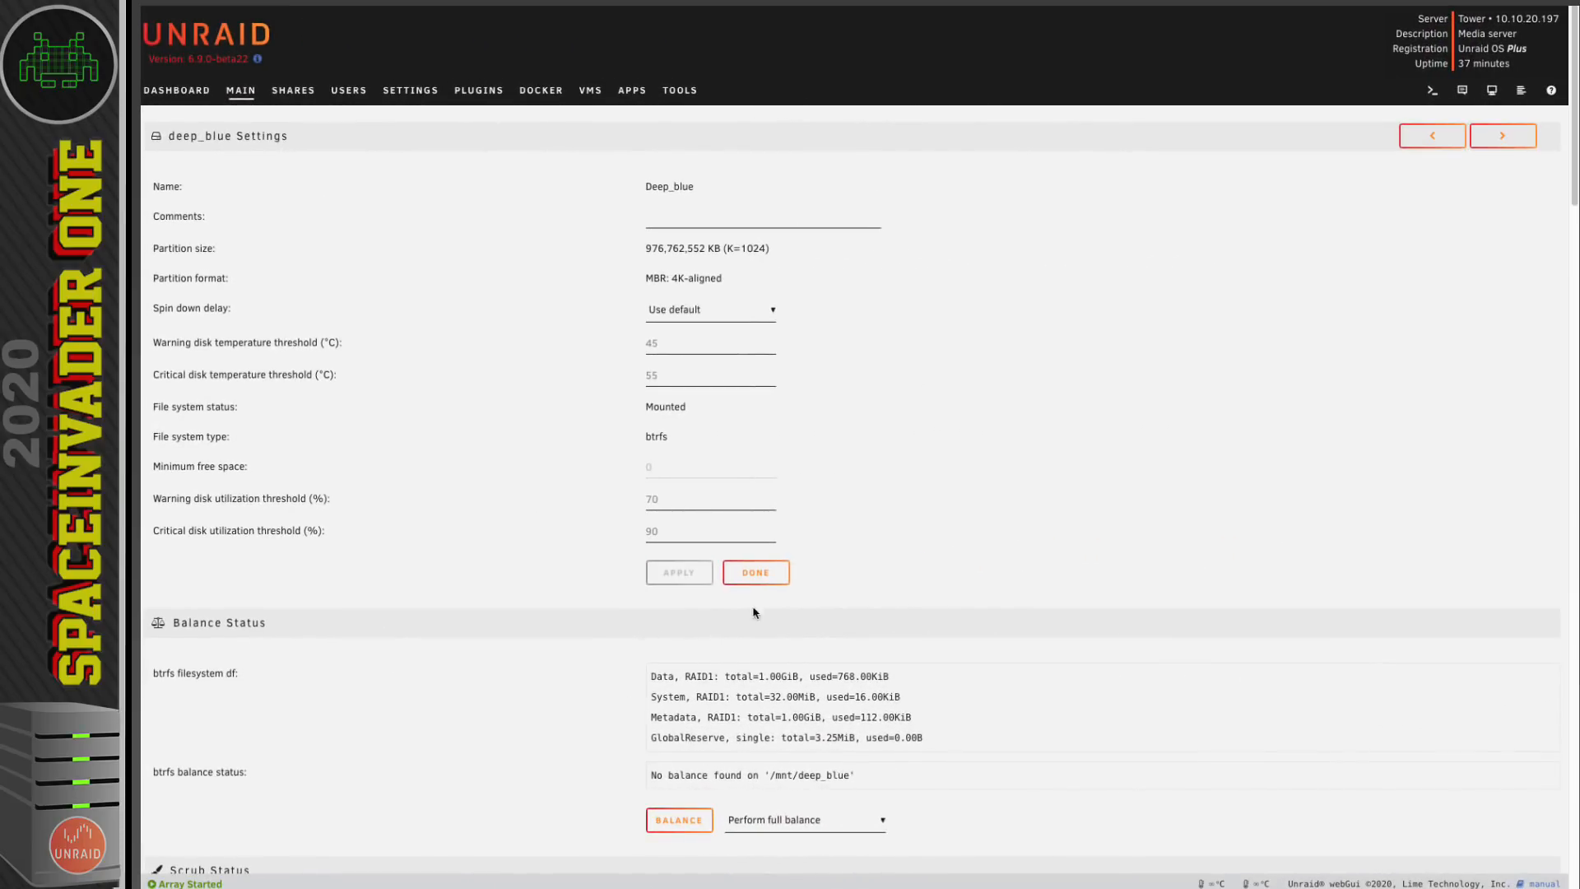
- Leave the deep_blue settings, stop the array and add a one-slot pool named ssd
{"action": "left_click", "coordinate": [749, 580]}
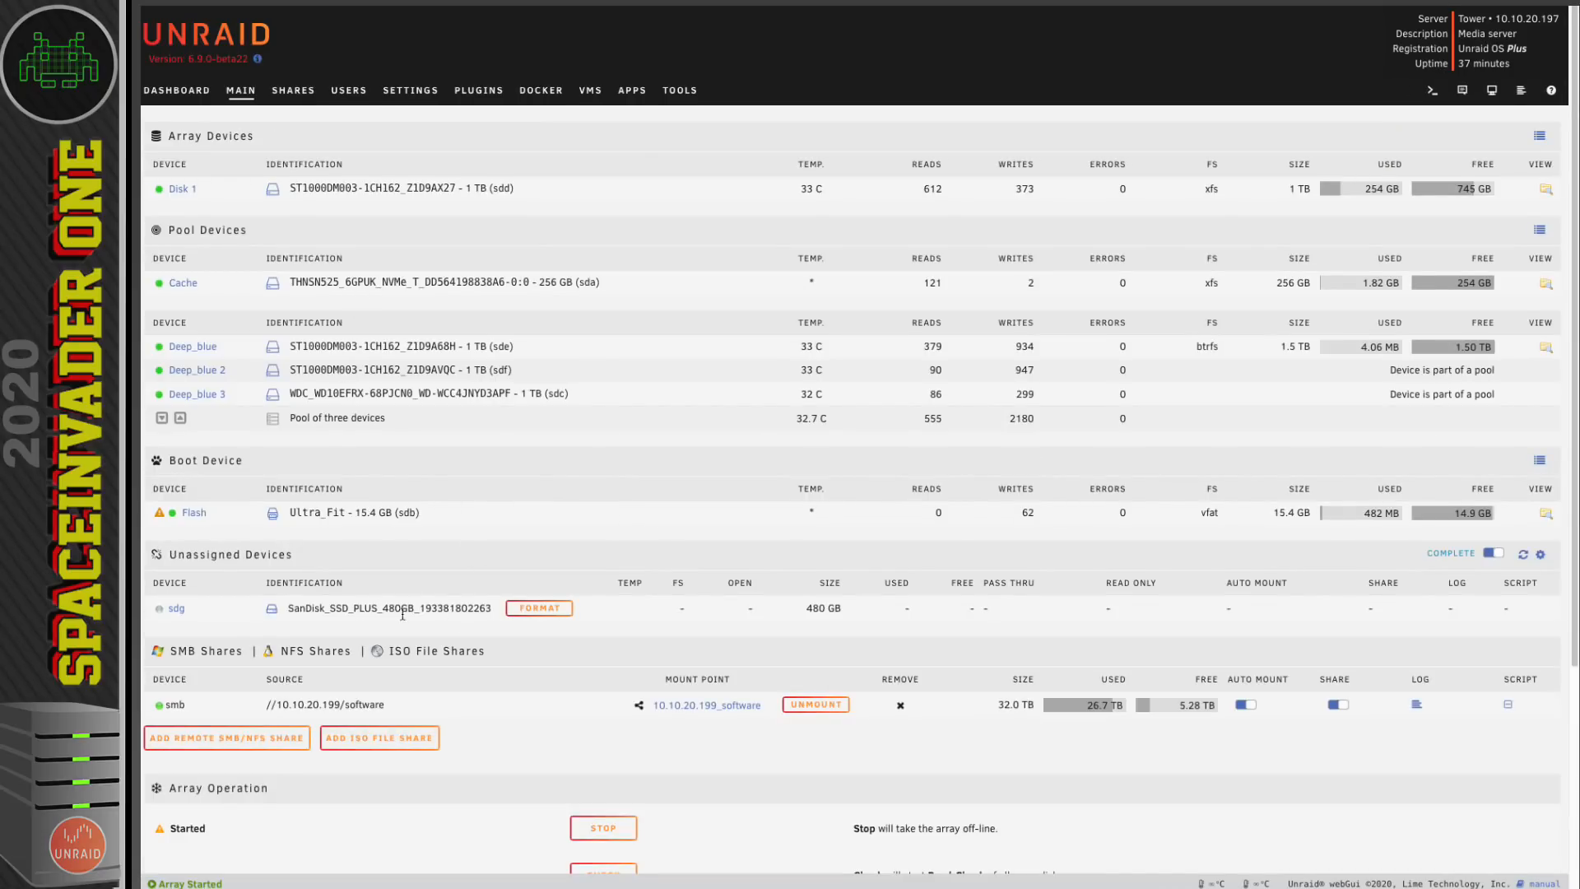
{"action": "scroll", "coordinate": [634, 539], "scroll_direction": "down", "scroll_amount": 1}
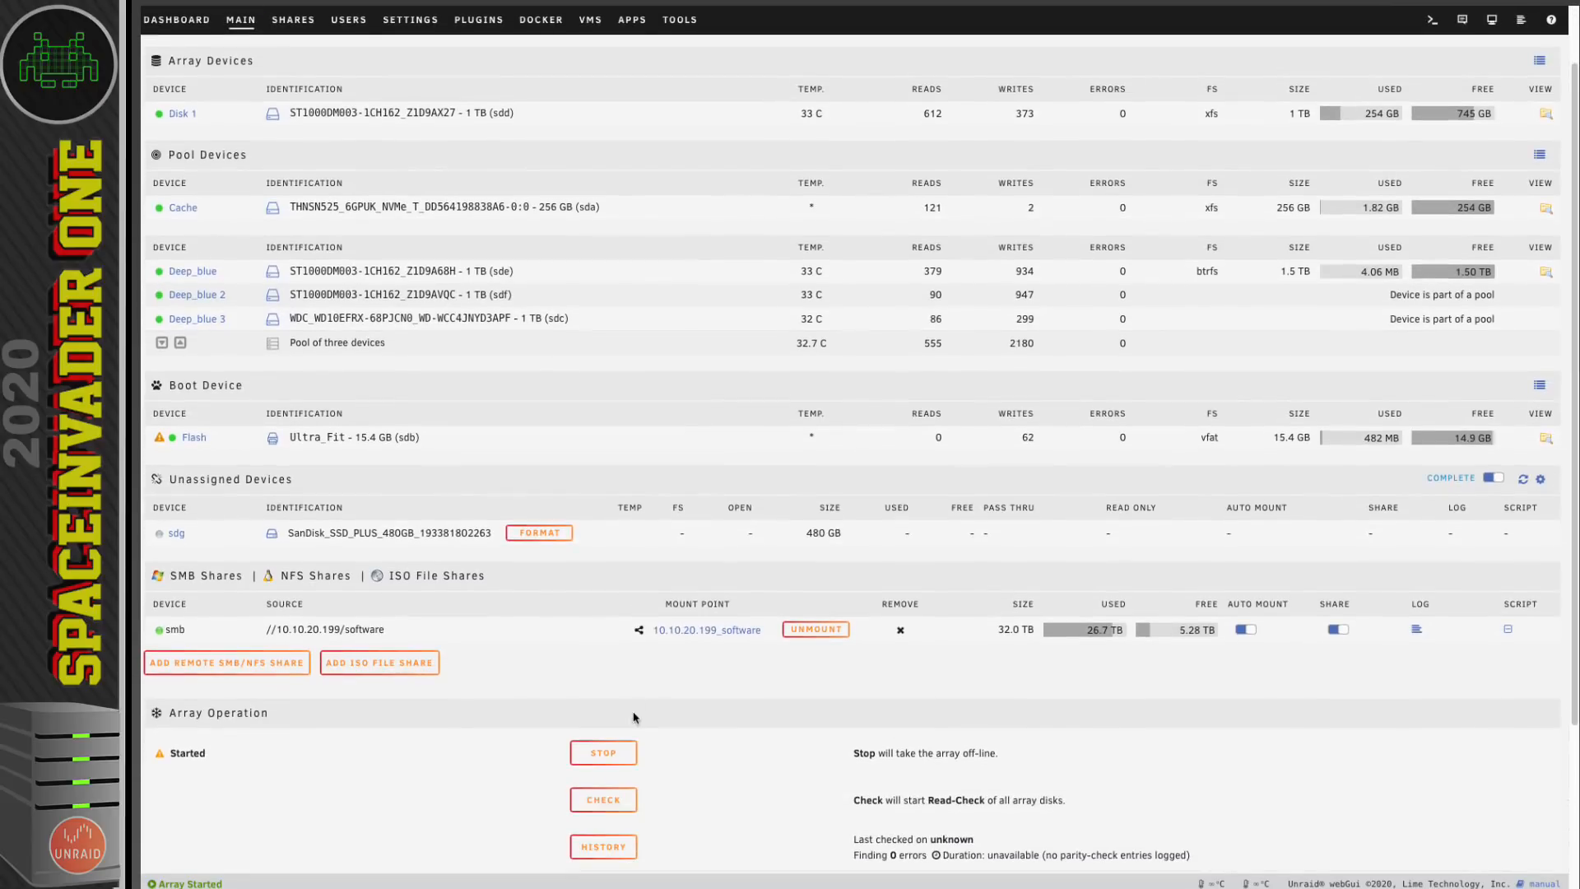
{"action": "left_click", "coordinate": [603, 752]}
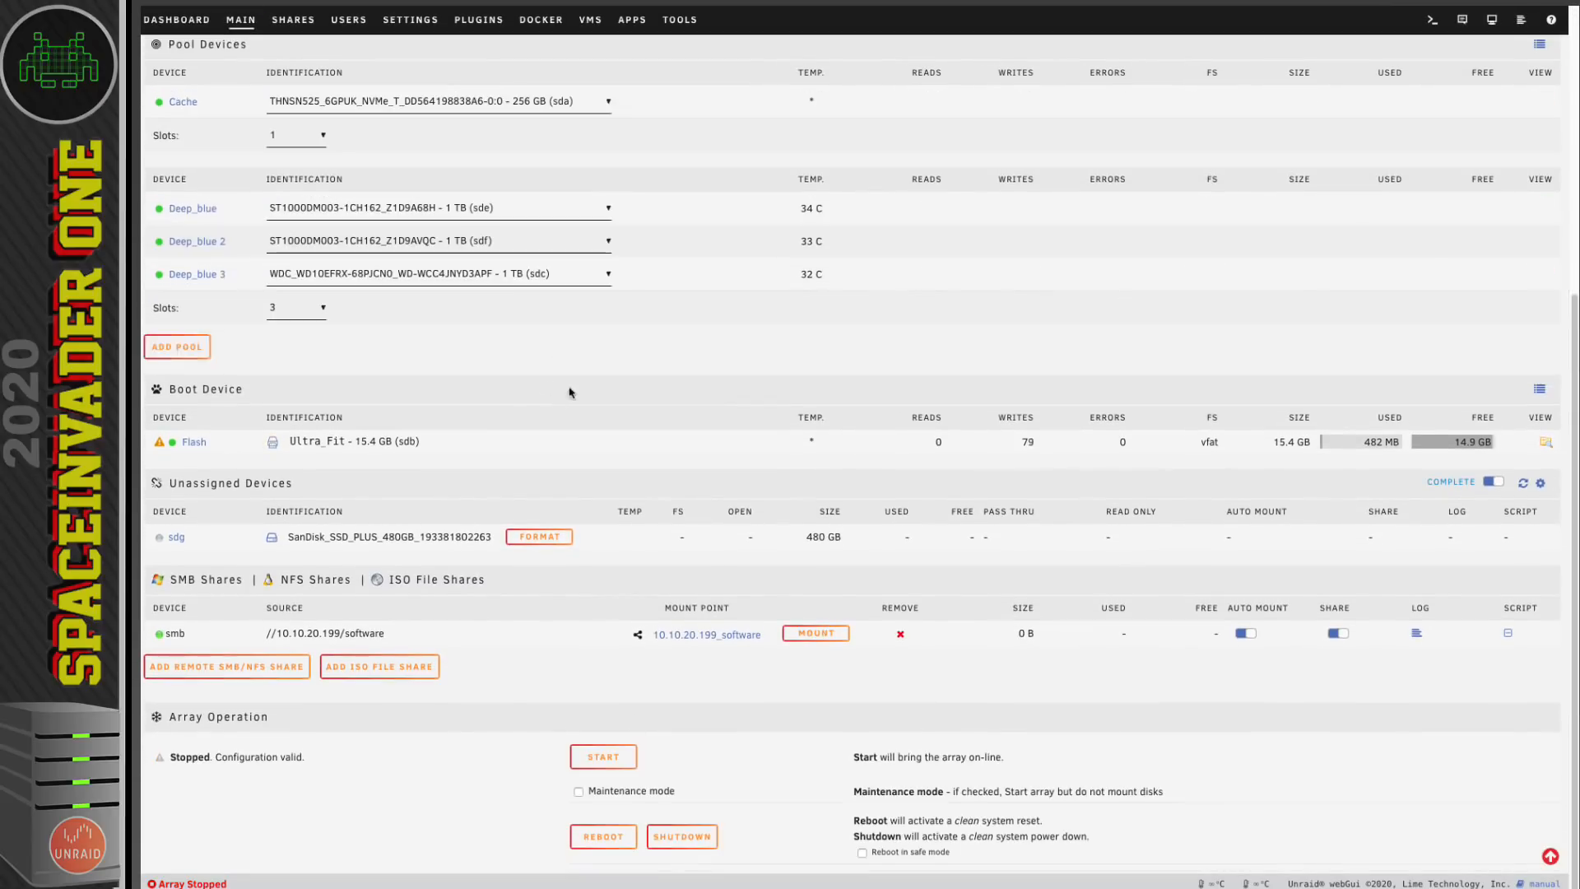
{"action": "left_click", "coordinate": [187, 352]}
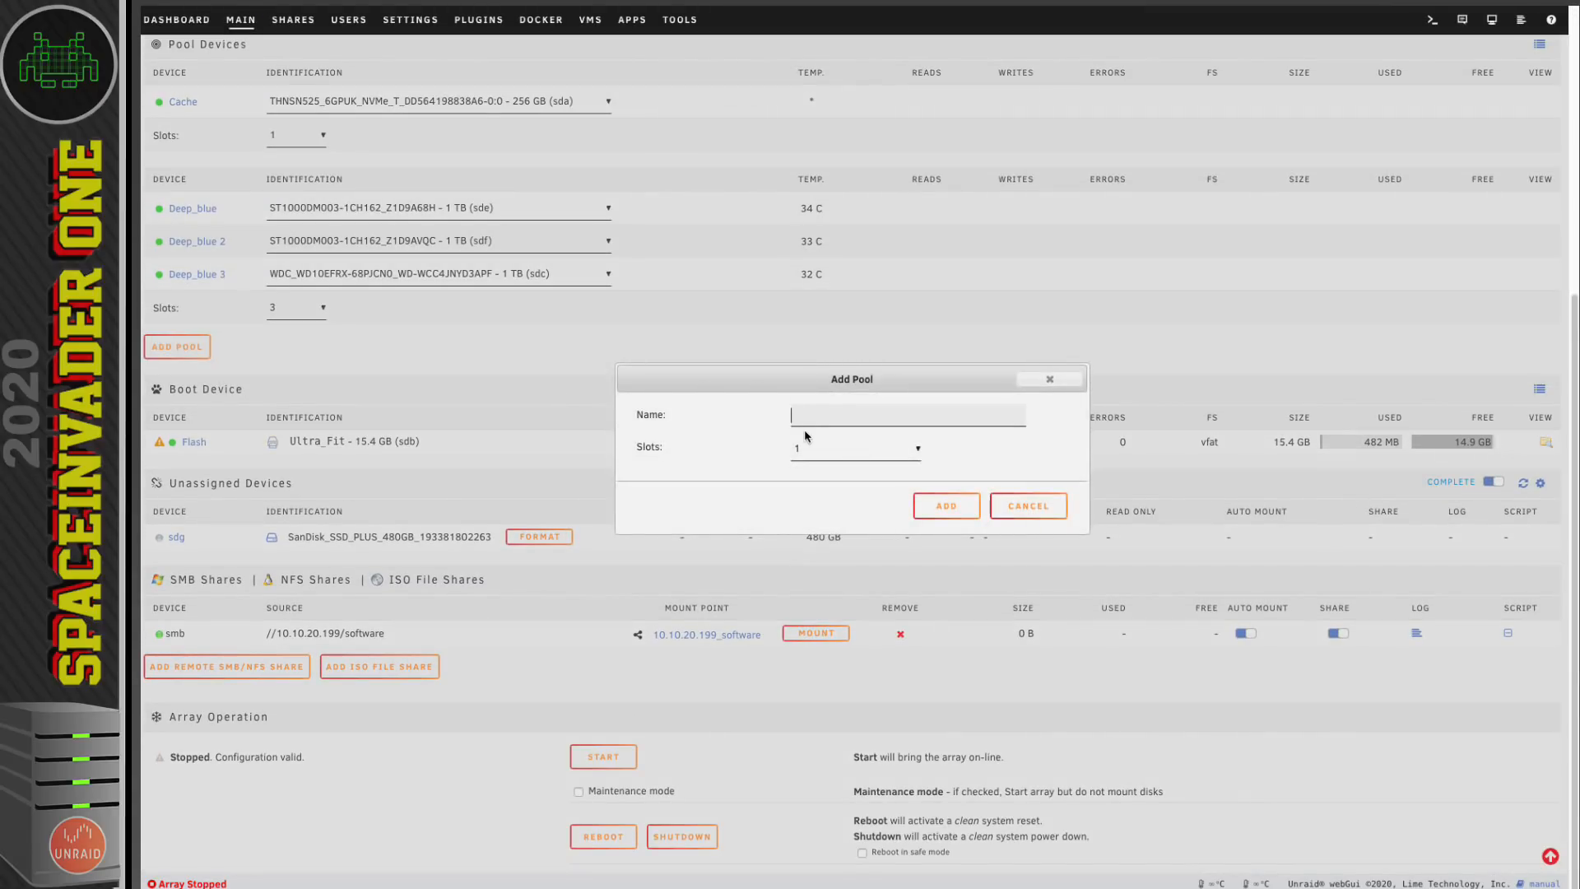
{"action": "type", "text": "ssd"}
{"action": "left_click", "coordinate": [946, 506]}
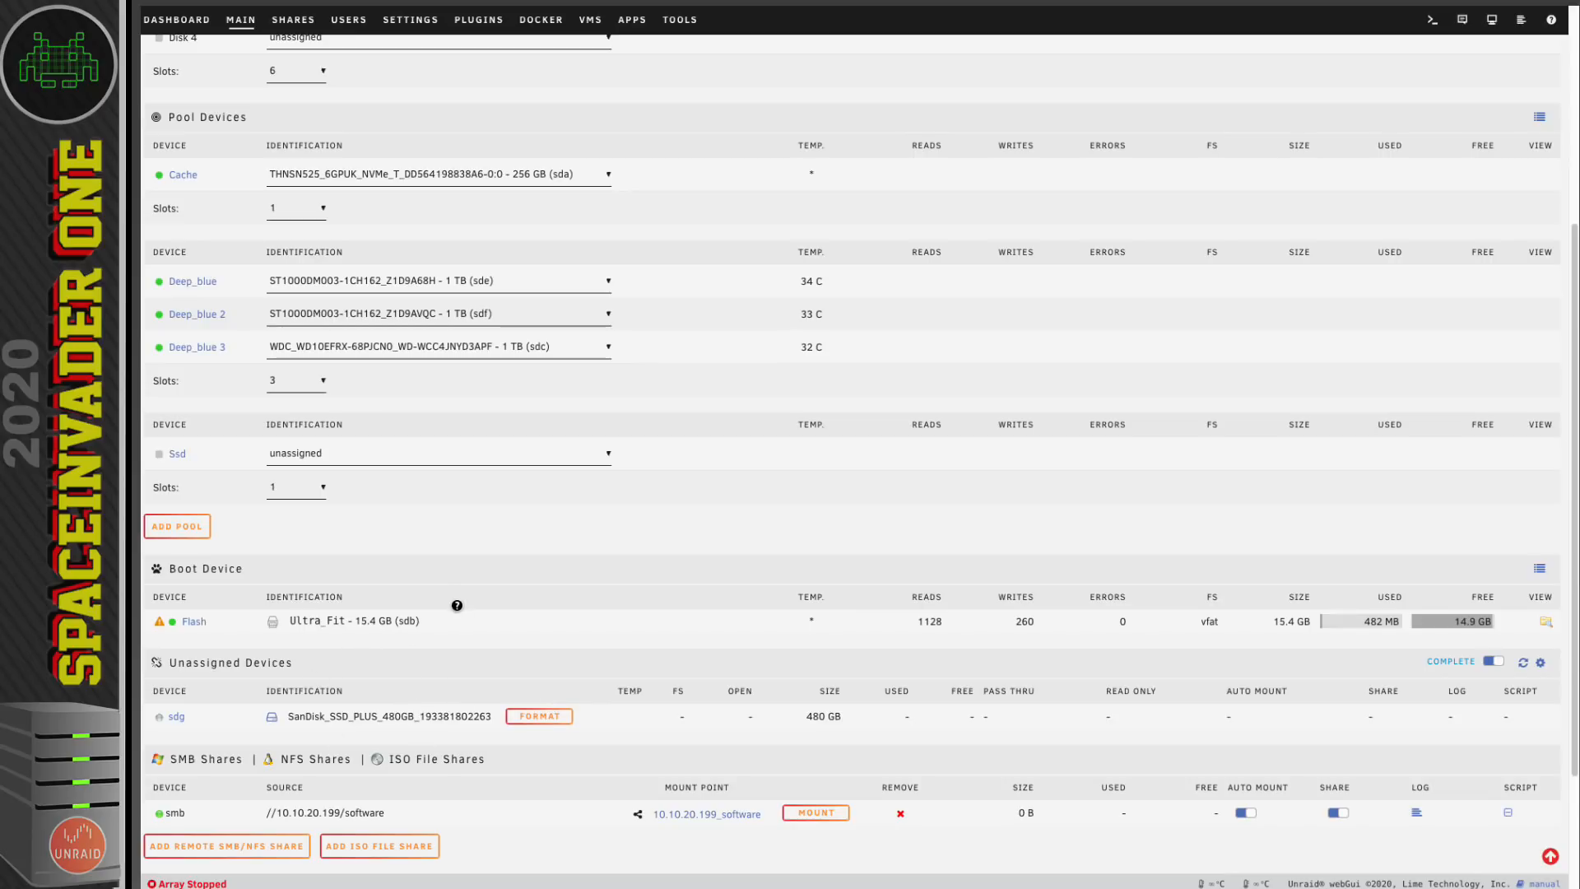
- Set the ssd pool's file system type to xfs and apply it
{"action": "left_click", "coordinate": [177, 454]}
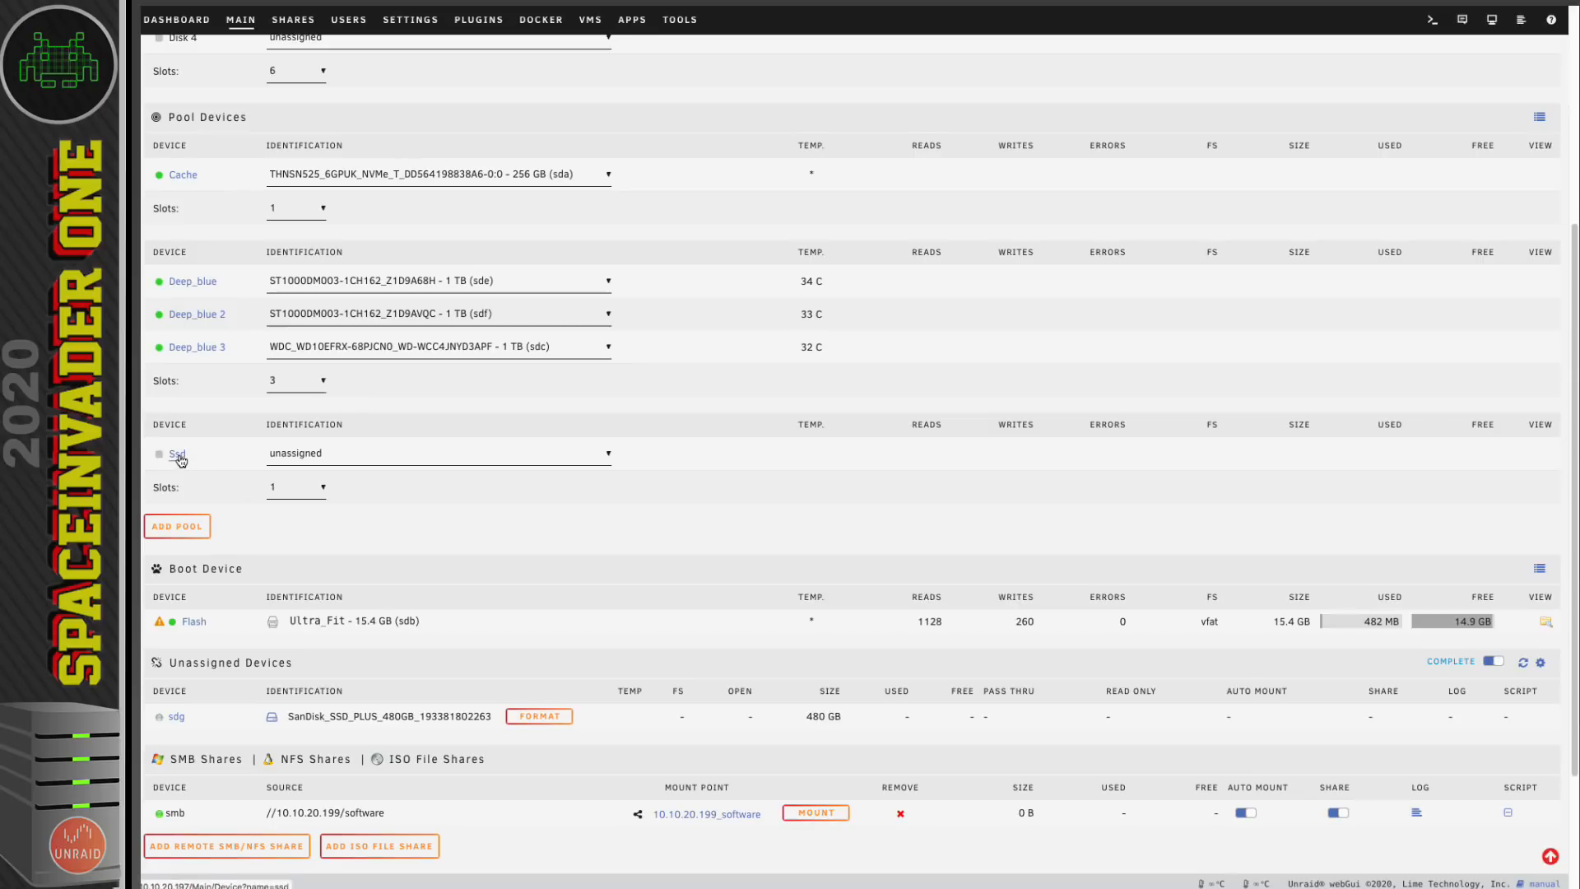
{"action": "left_click", "coordinate": [677, 444]}
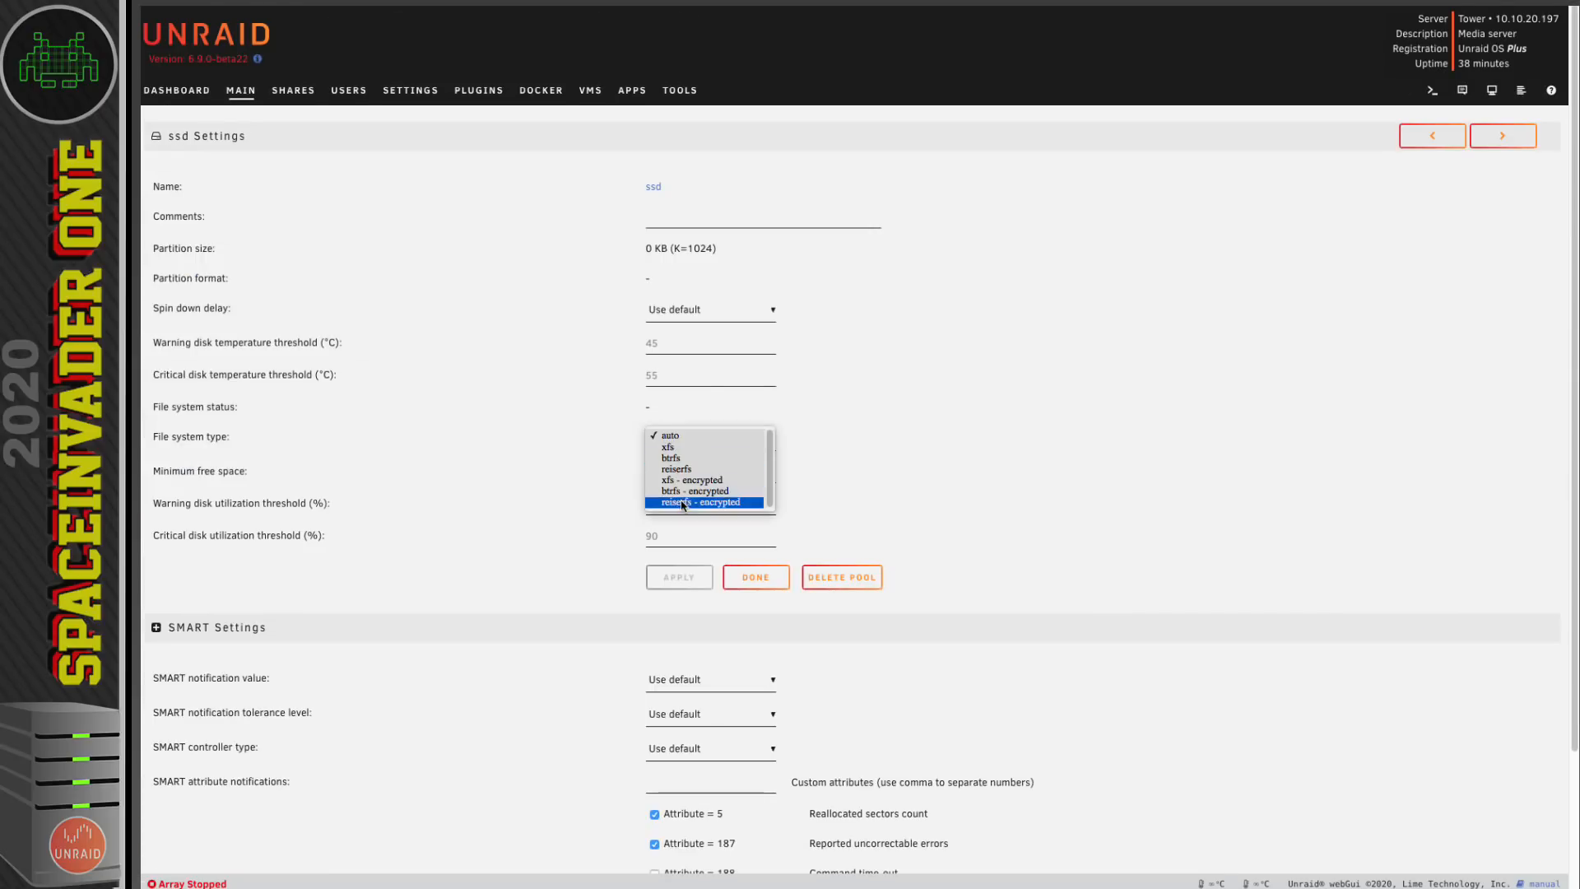
{"action": "left_click", "coordinate": [675, 449]}
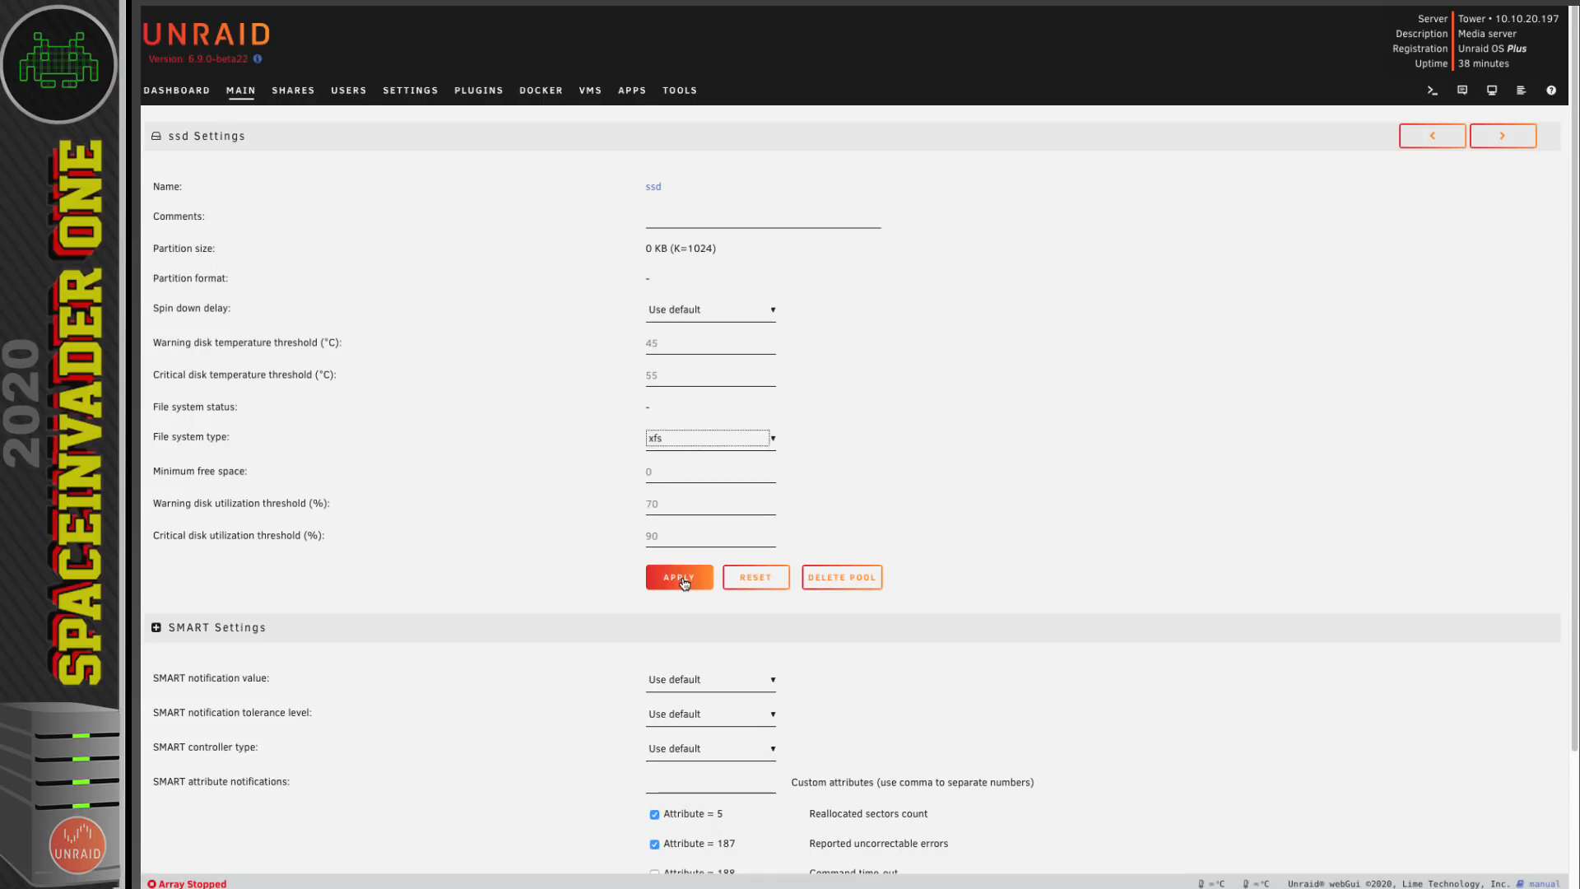
{"action": "left_click", "coordinate": [683, 580]}
{"action": "left_click", "coordinate": [766, 580]}
- Start the array with the SanDisk 480 GB SSD in the ssd pool and format the unmountable disk, acknowledging the format warning
{"action": "scroll", "coordinate": [694, 574], "scroll_direction": "down", "scroll_amount": 3}
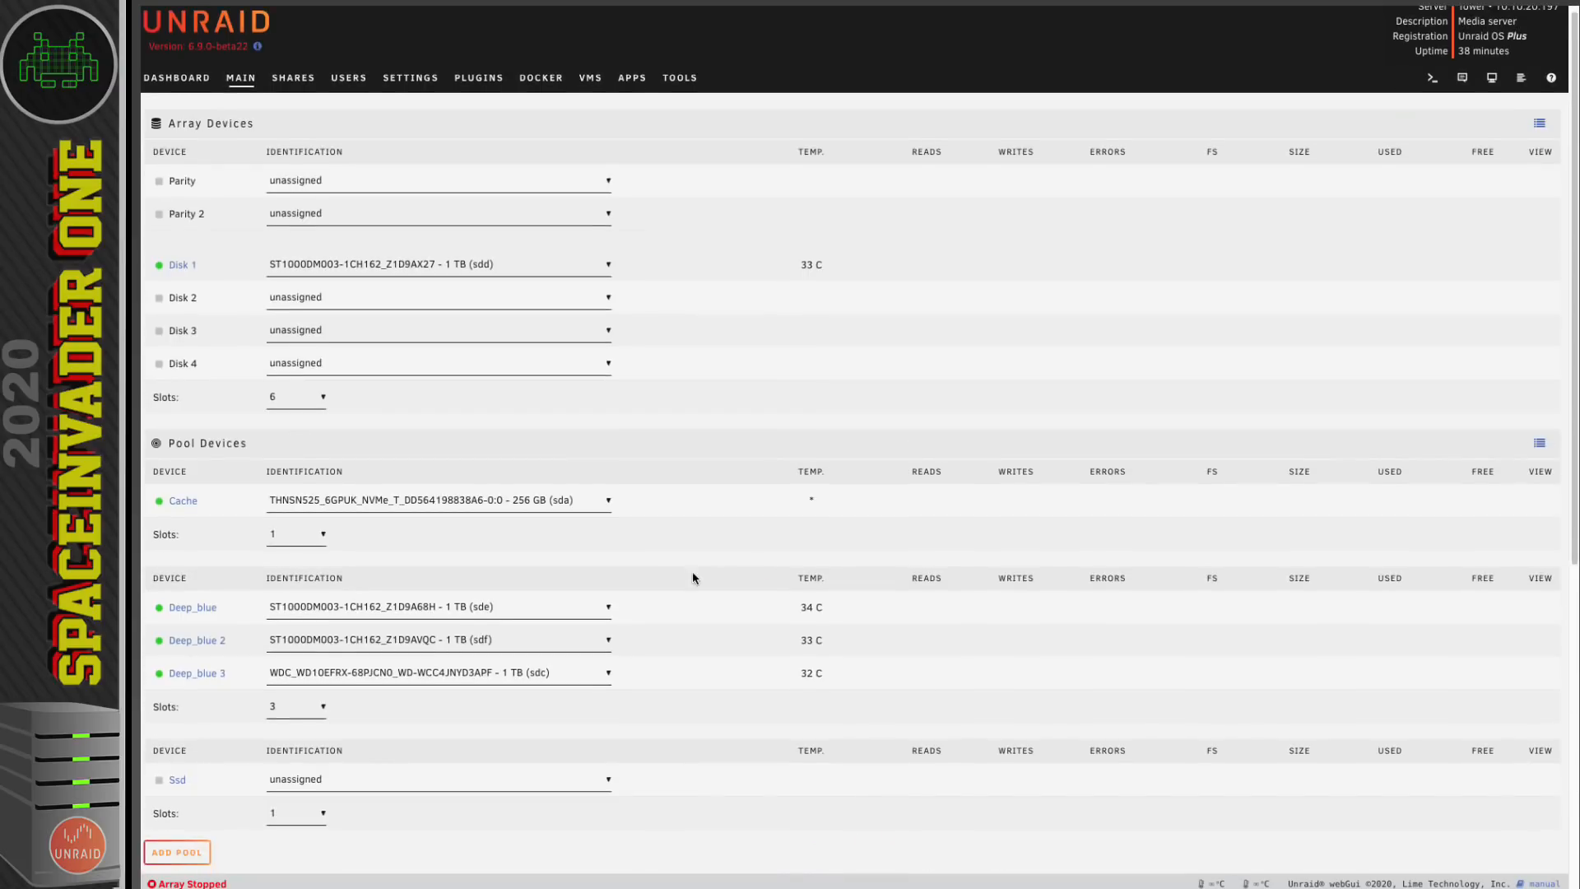
{"action": "scroll", "coordinate": [693, 579], "scroll_direction": "down", "scroll_amount": 4}
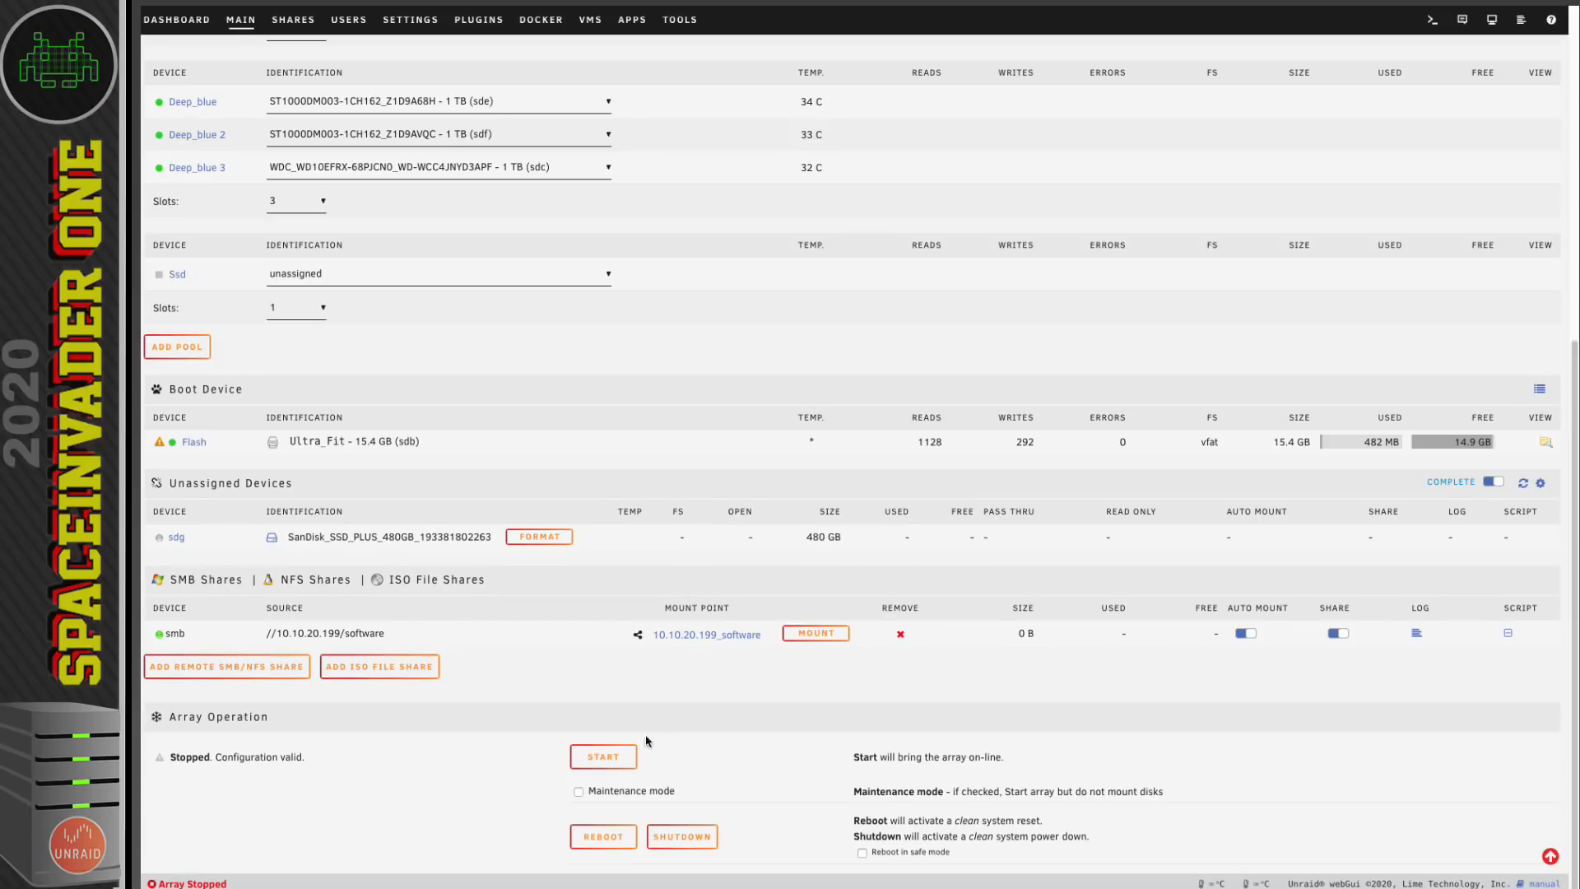
{"action": "left_click", "coordinate": [614, 759]}
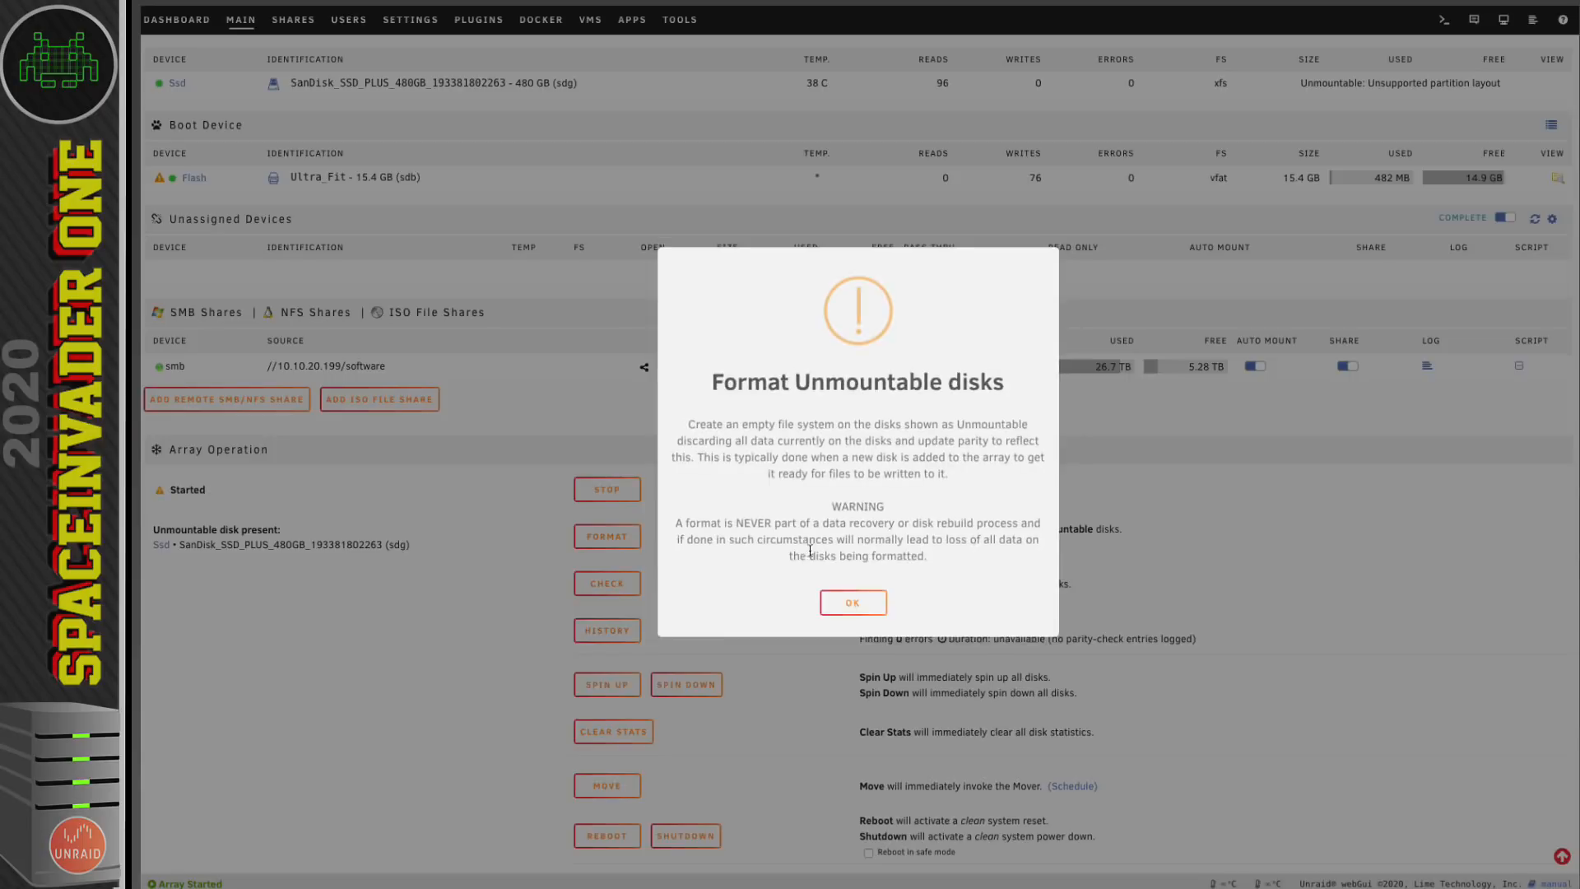
{"action": "left_click", "coordinate": [831, 600]}
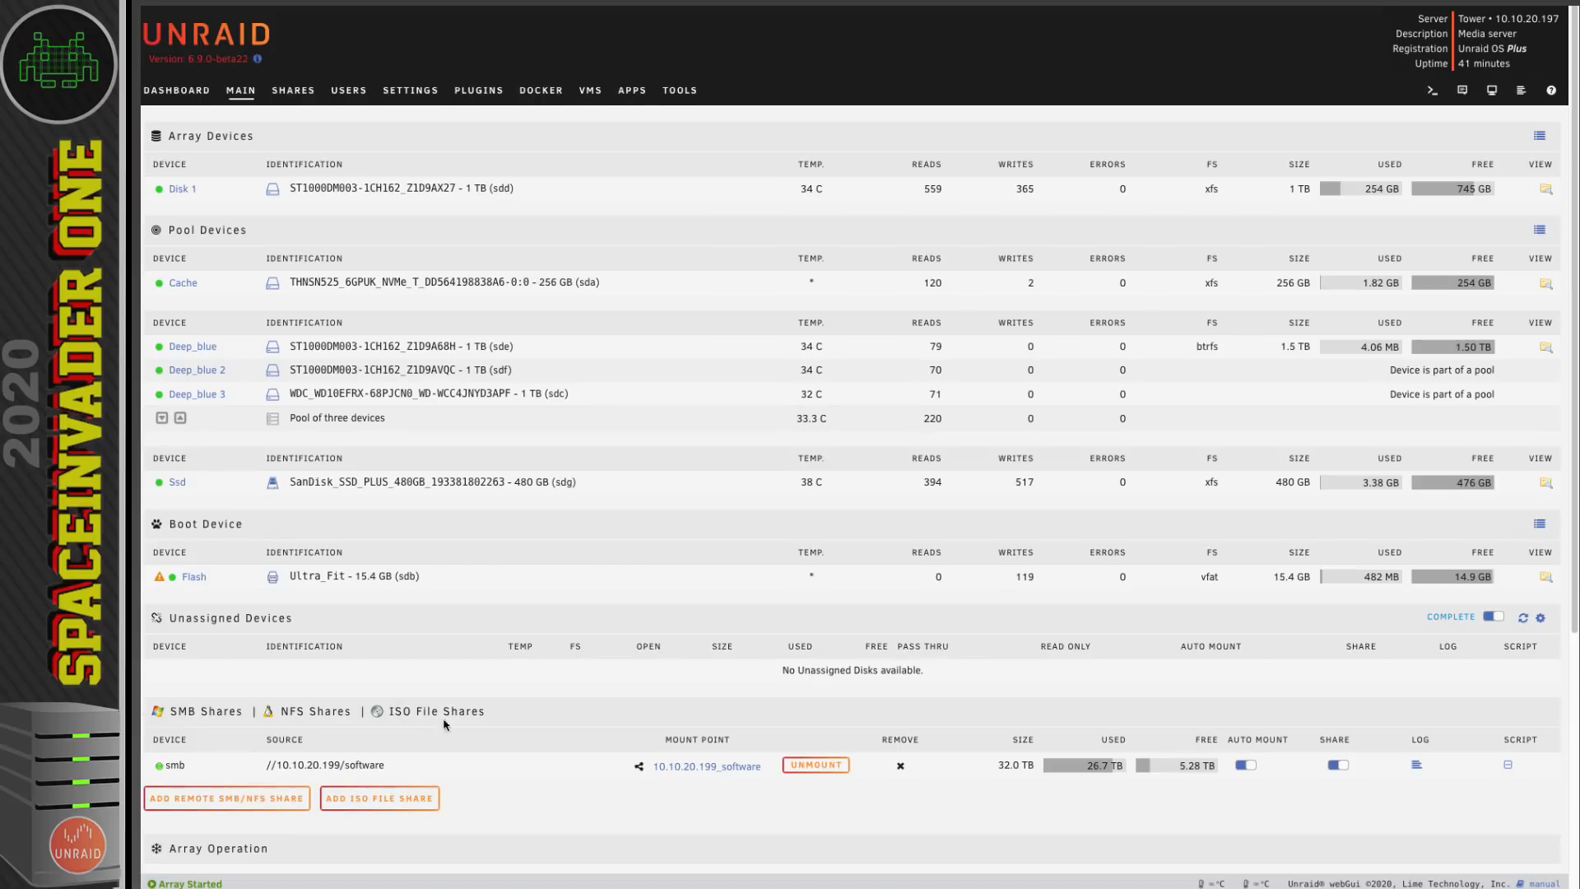
- Configure the nextcloud share to use a cache pool with the Yes option, choose Ssd as its pool, and apply
{"action": "left_click", "coordinate": [308, 102]}
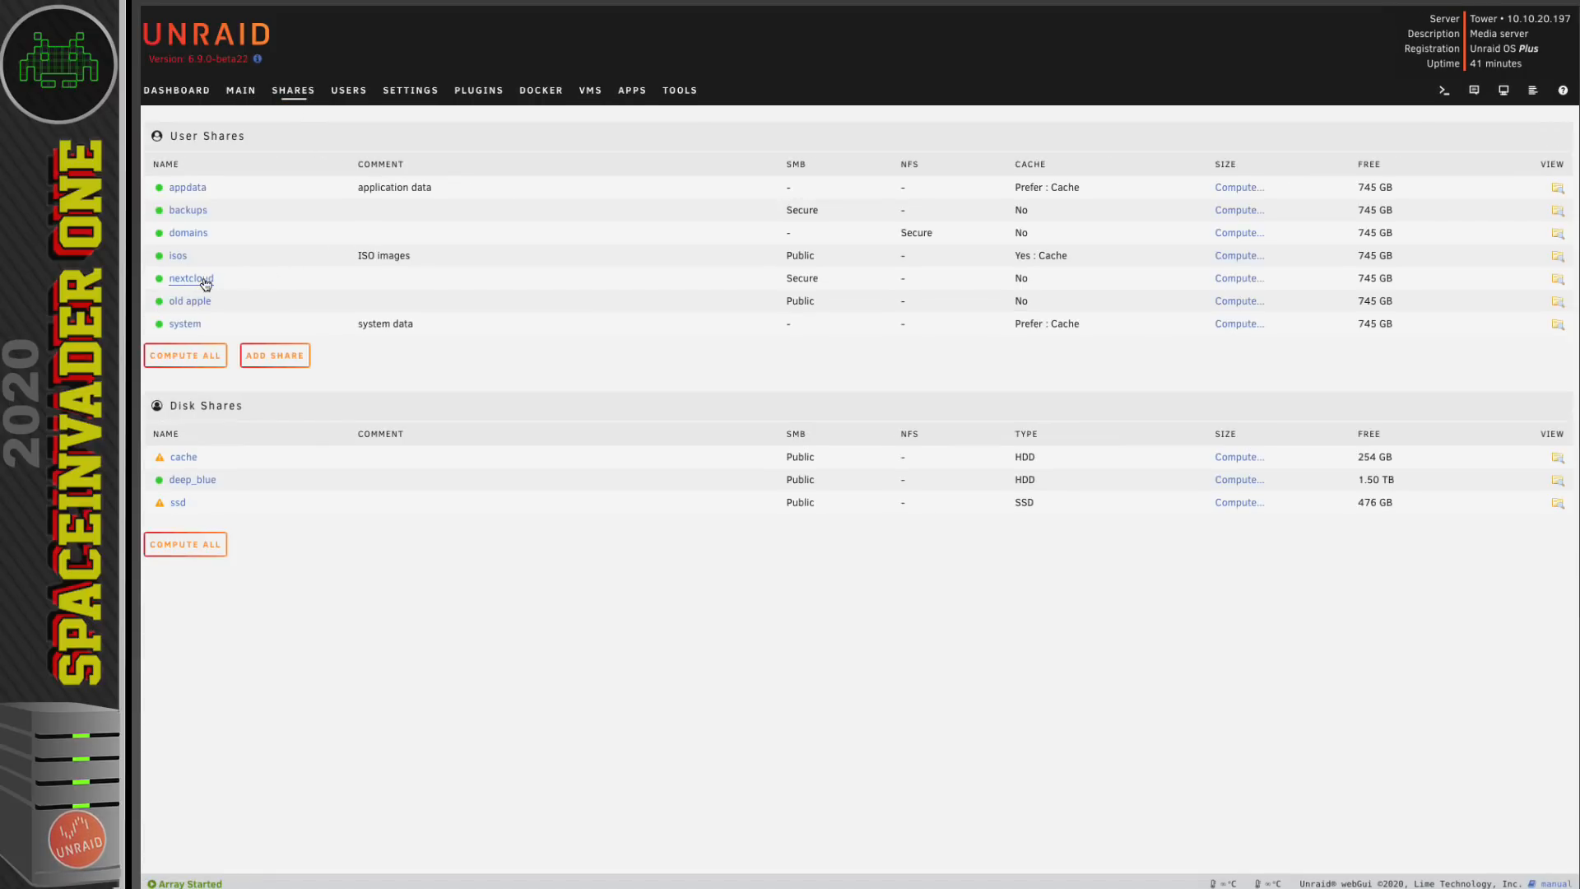
{"action": "left_click", "coordinate": [178, 279]}
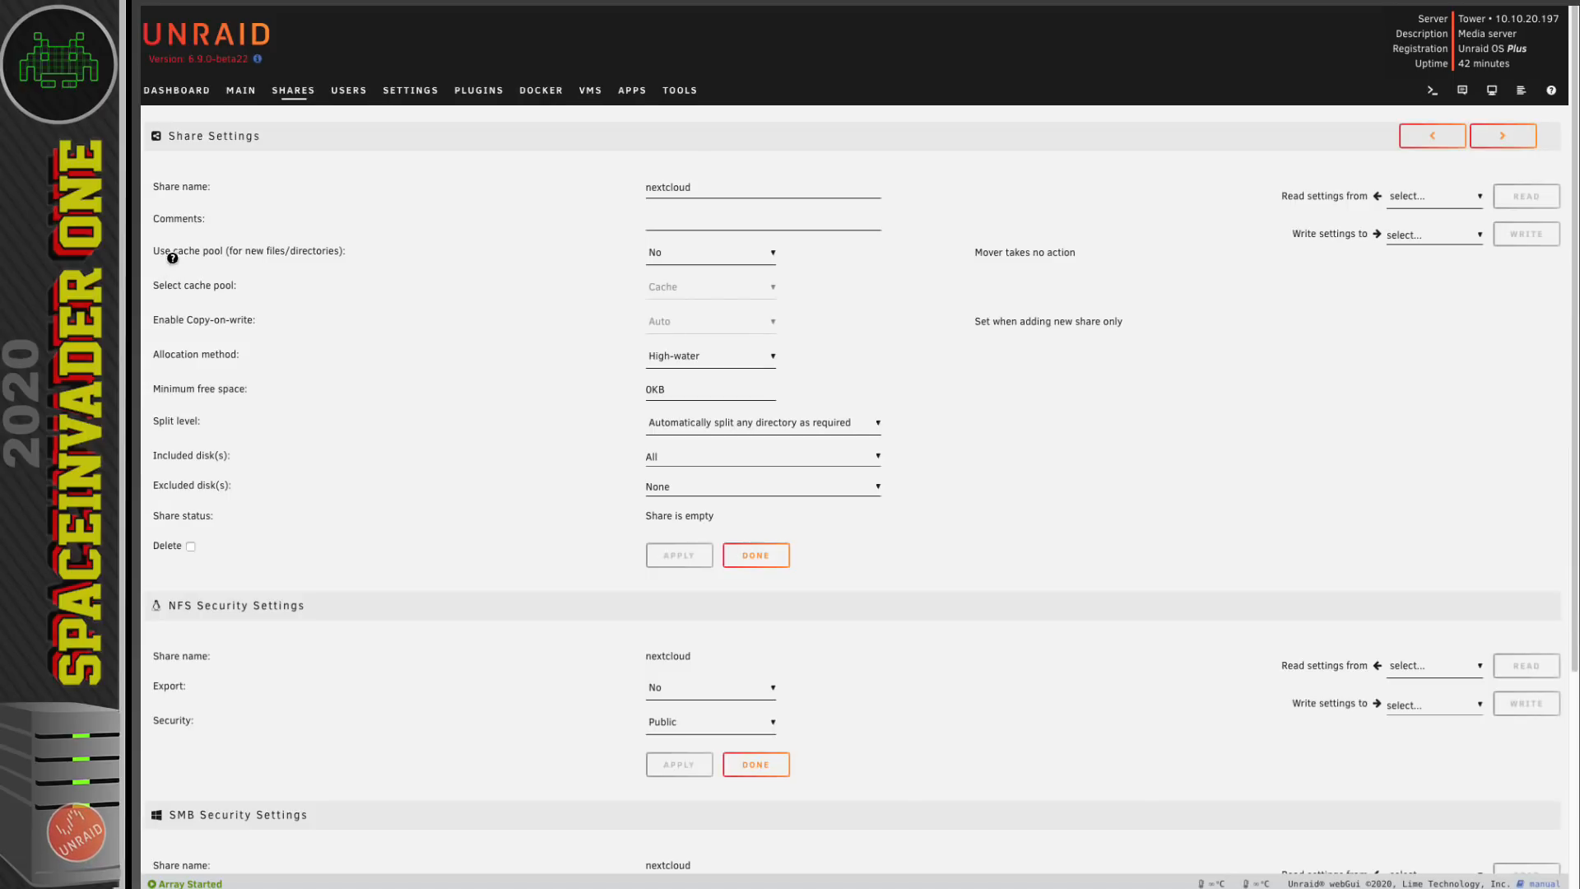
{"action": "left_click", "coordinate": [668, 254]}
{"action": "left_click", "coordinate": [670, 261]}
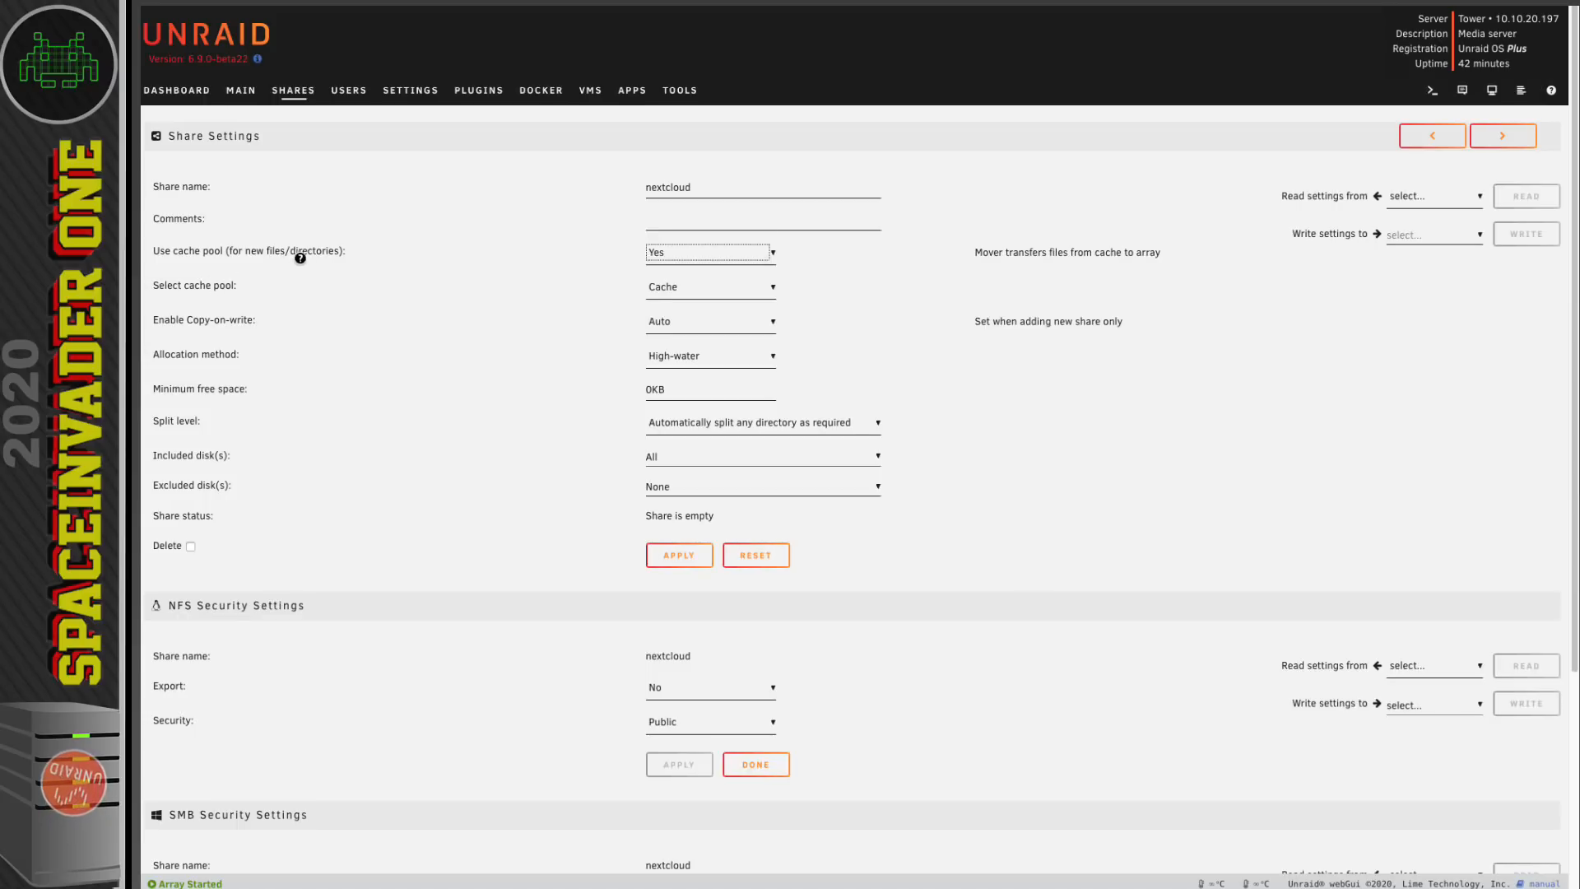
{"action": "left_click", "coordinate": [682, 298]}
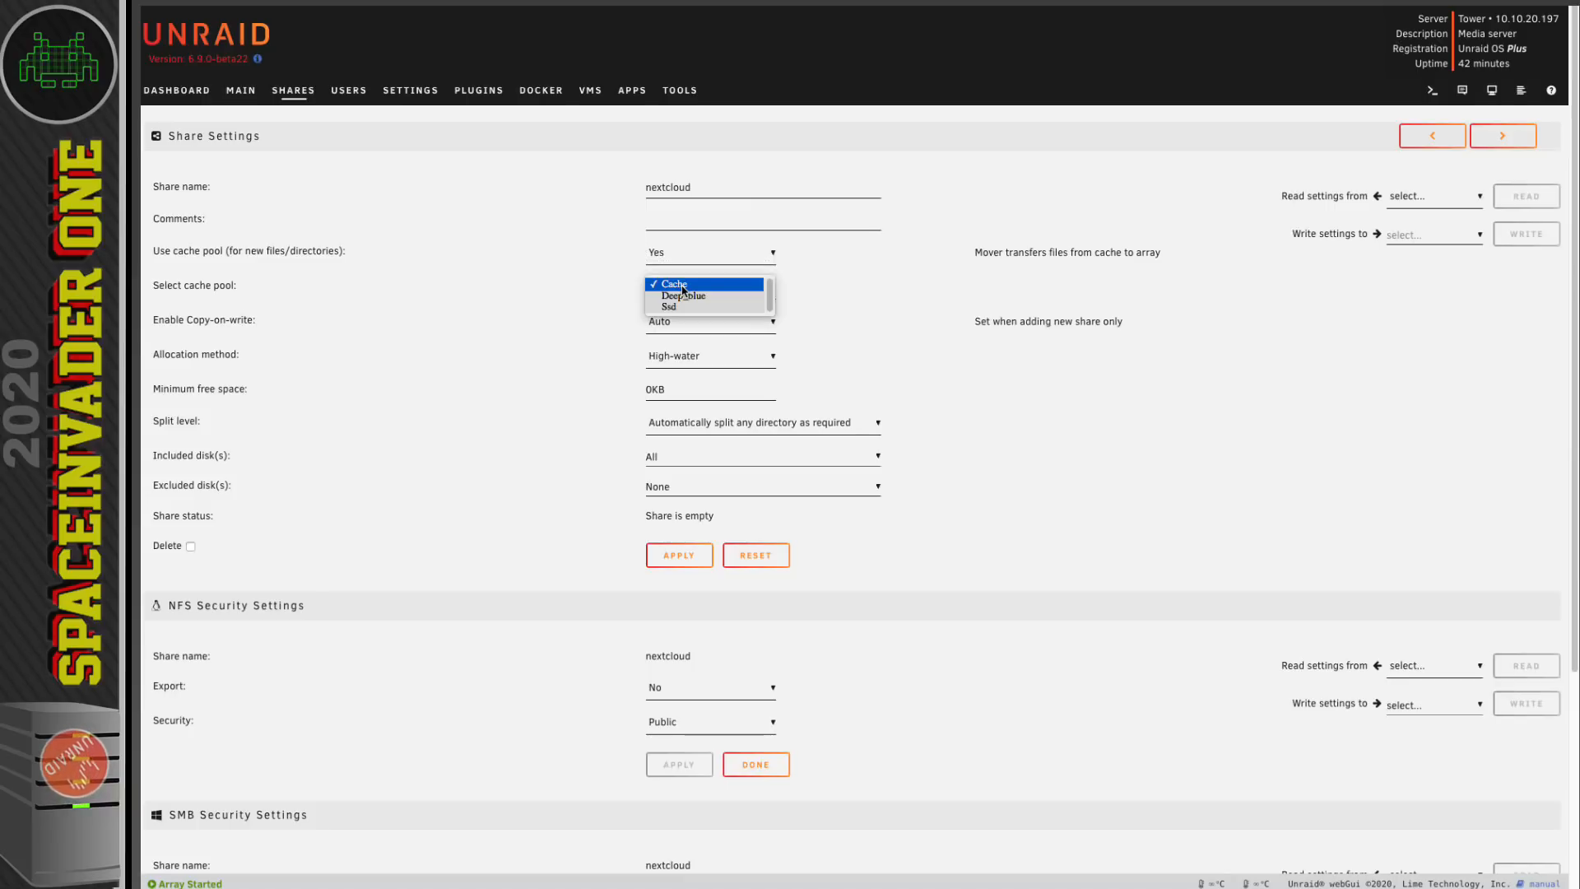
{"action": "left_click", "coordinate": [673, 308]}
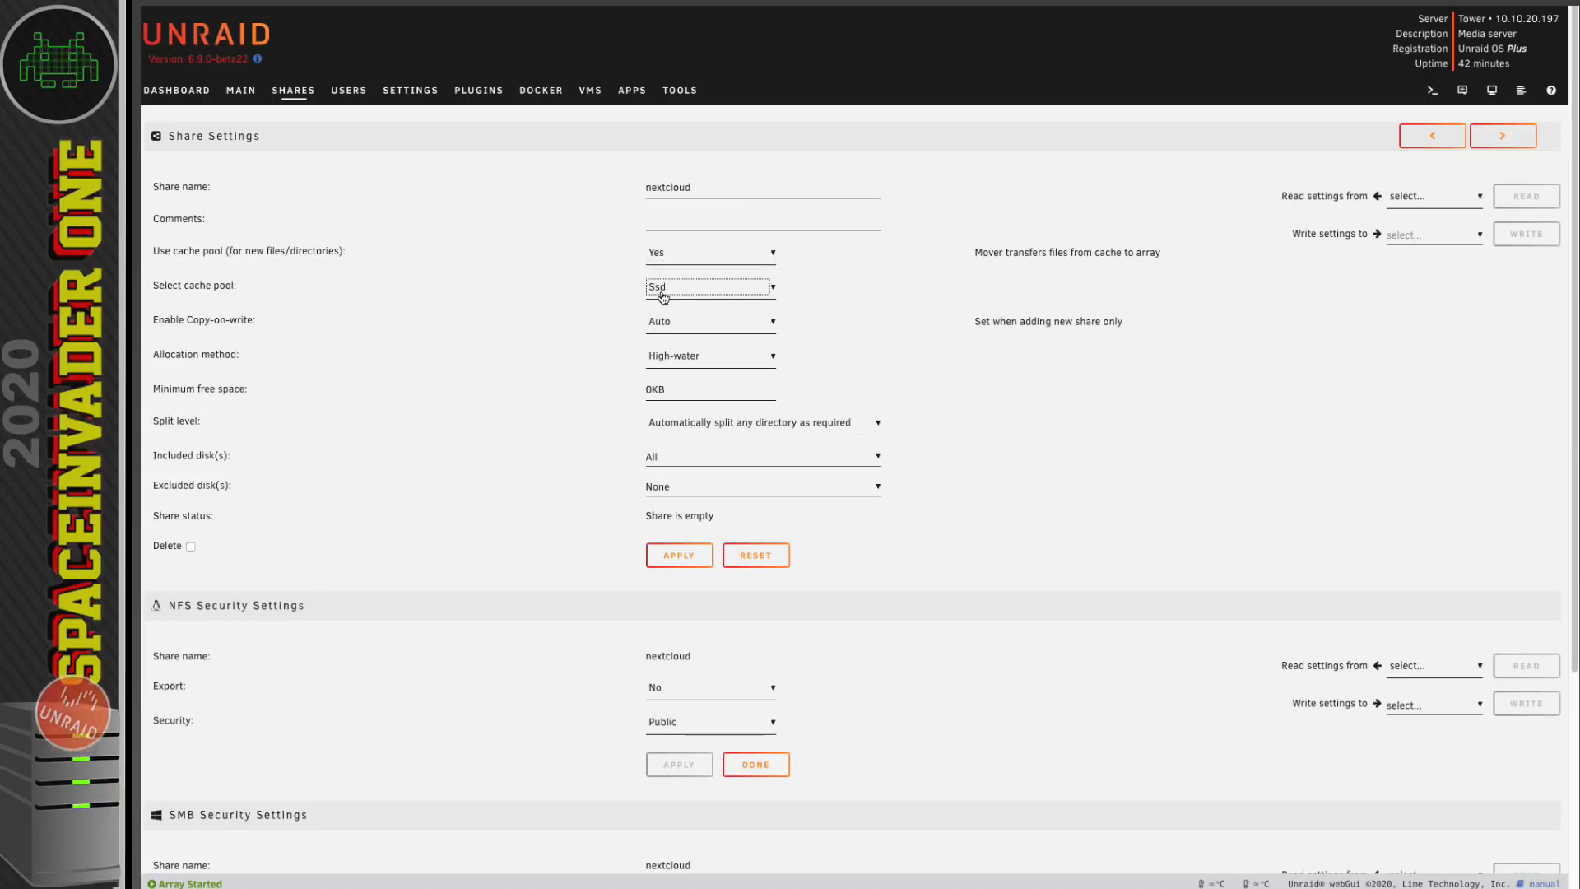
{"action": "left_click", "coordinate": [686, 554]}
{"action": "left_click", "coordinate": [745, 555]}
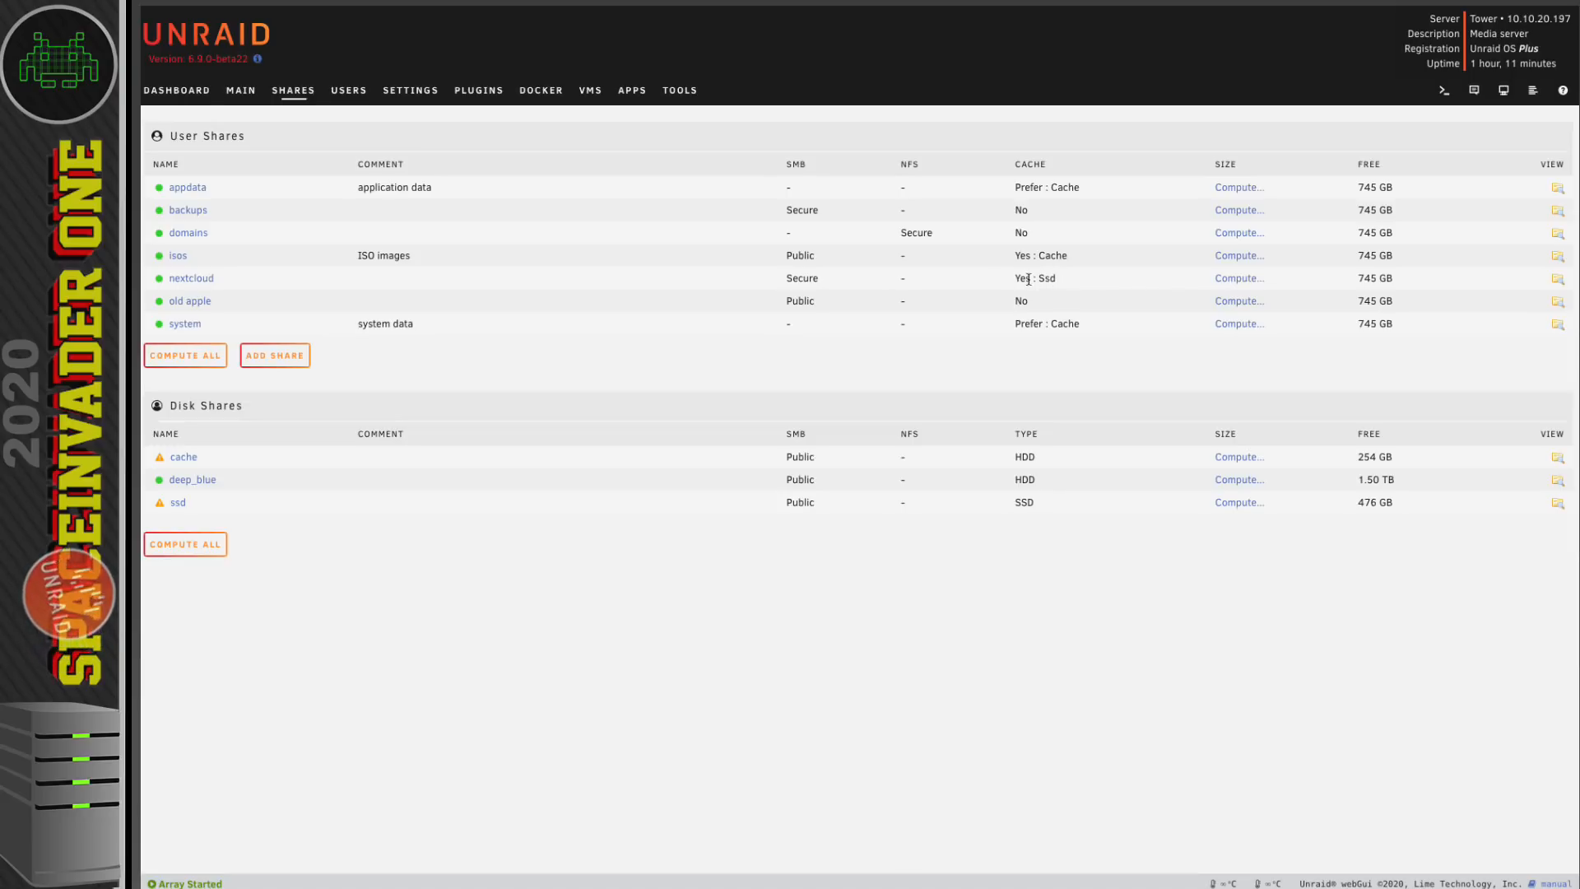
- Set the backups share's cache pool use to Prefer with Deep_blue as the selected pool, and apply
{"action": "left_click", "coordinate": [191, 213]}
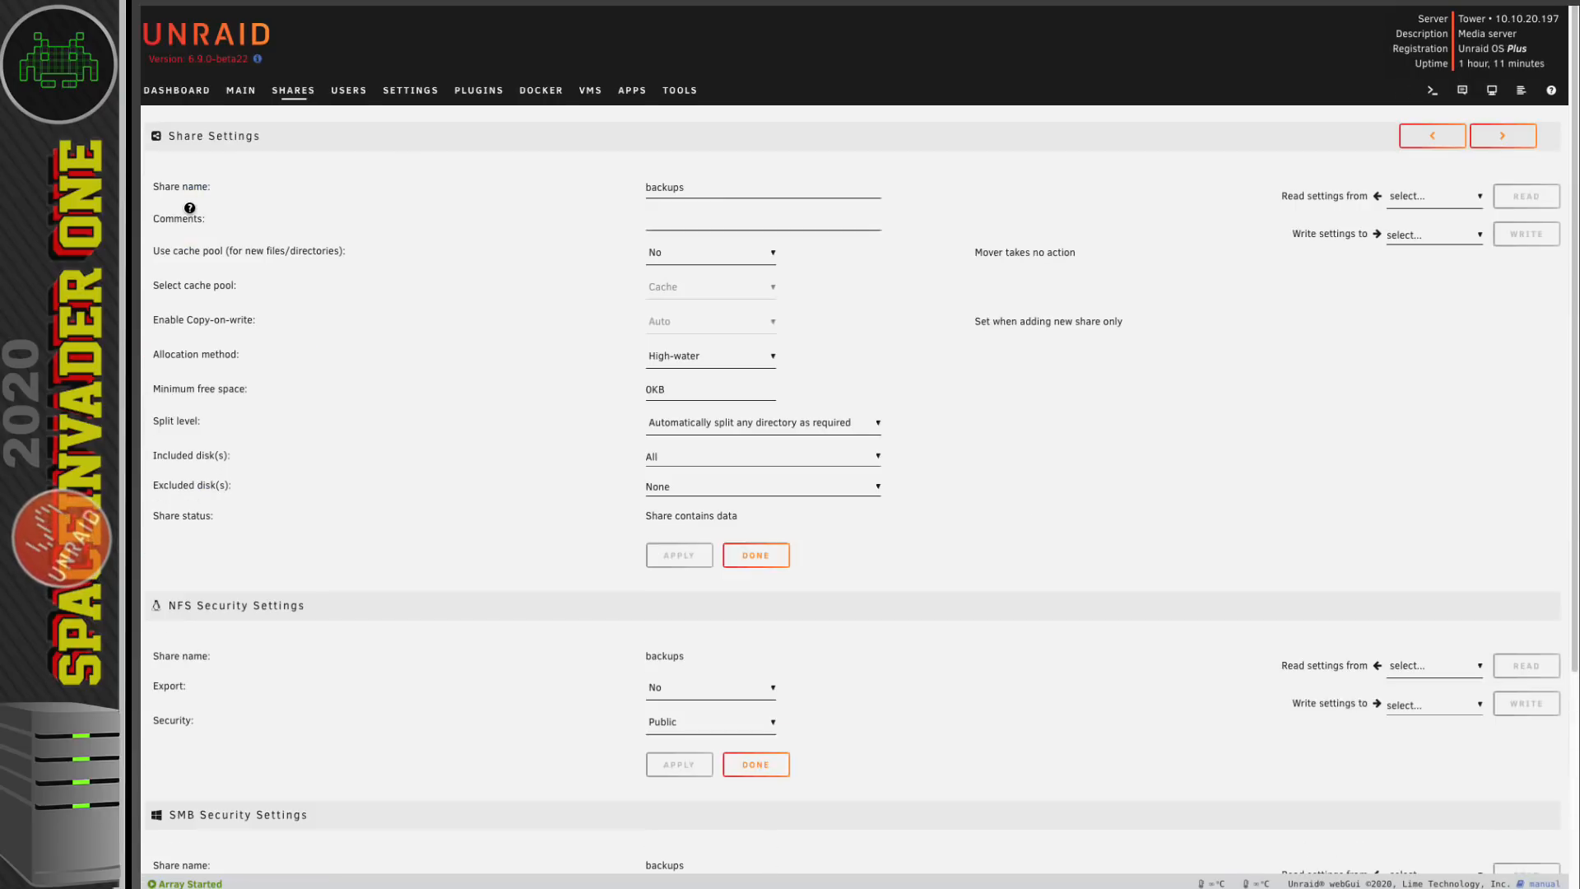
{"action": "left_click", "coordinate": [669, 256]}
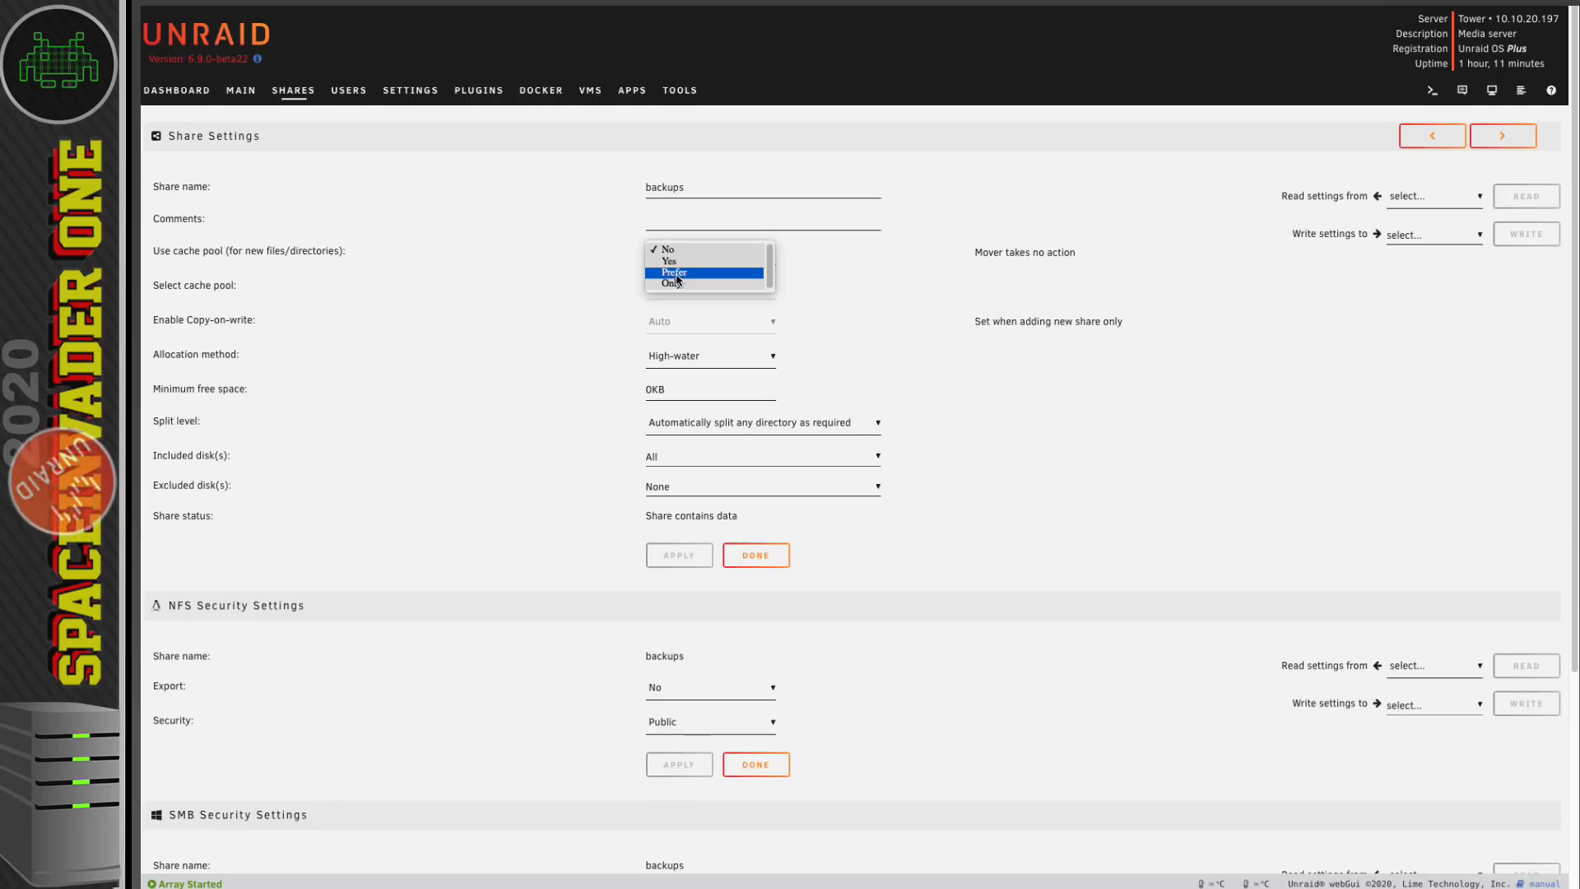
{"action": "left_click", "coordinate": [674, 273]}
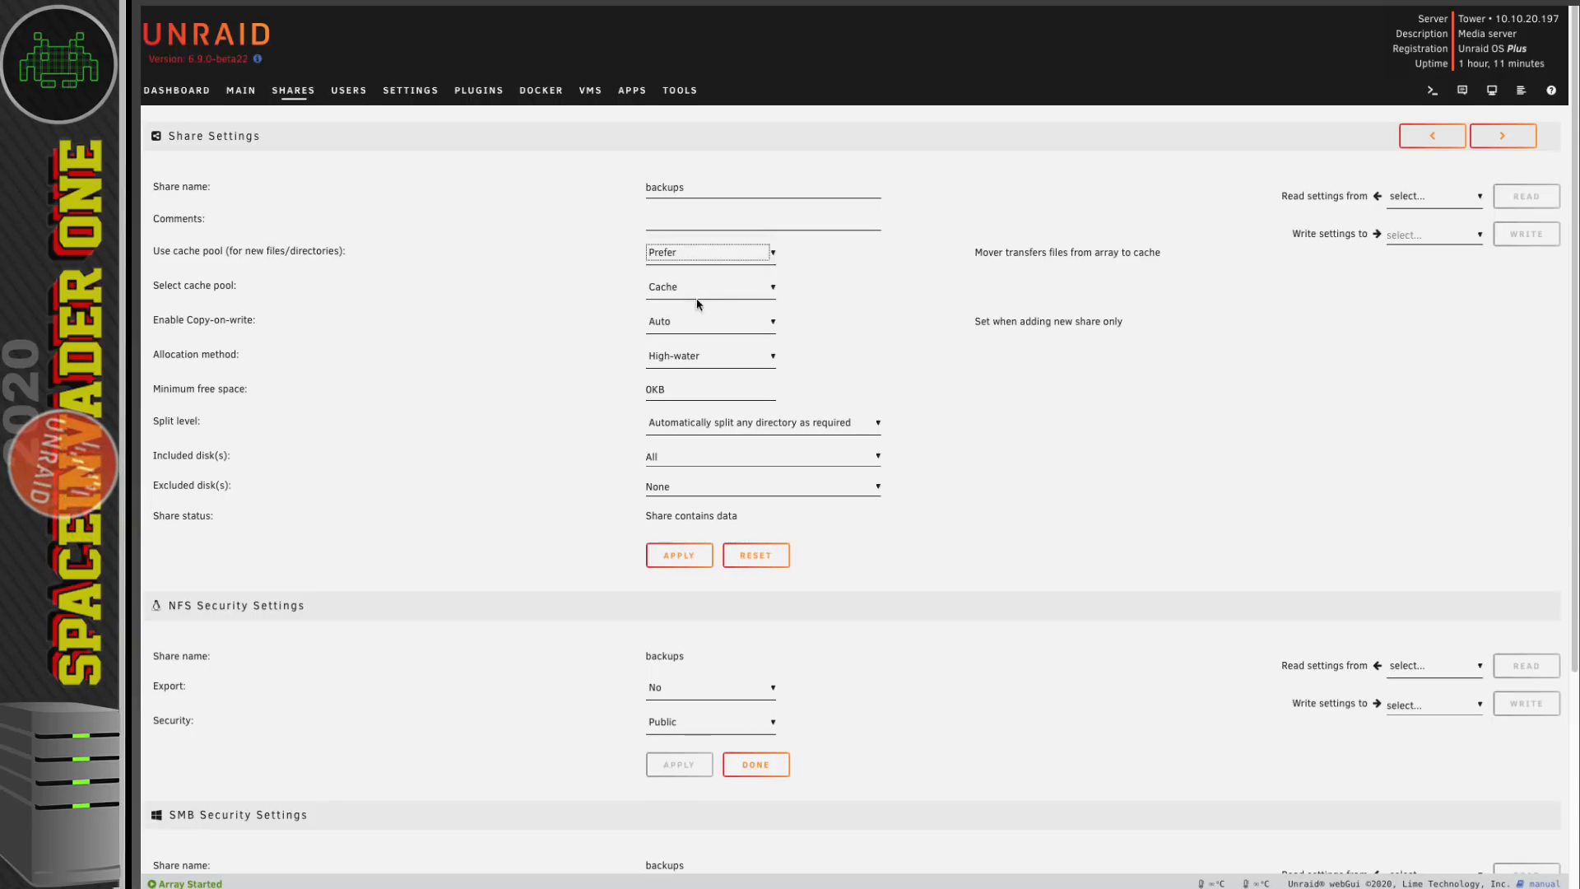
{"action": "left_click", "coordinate": [687, 290]}
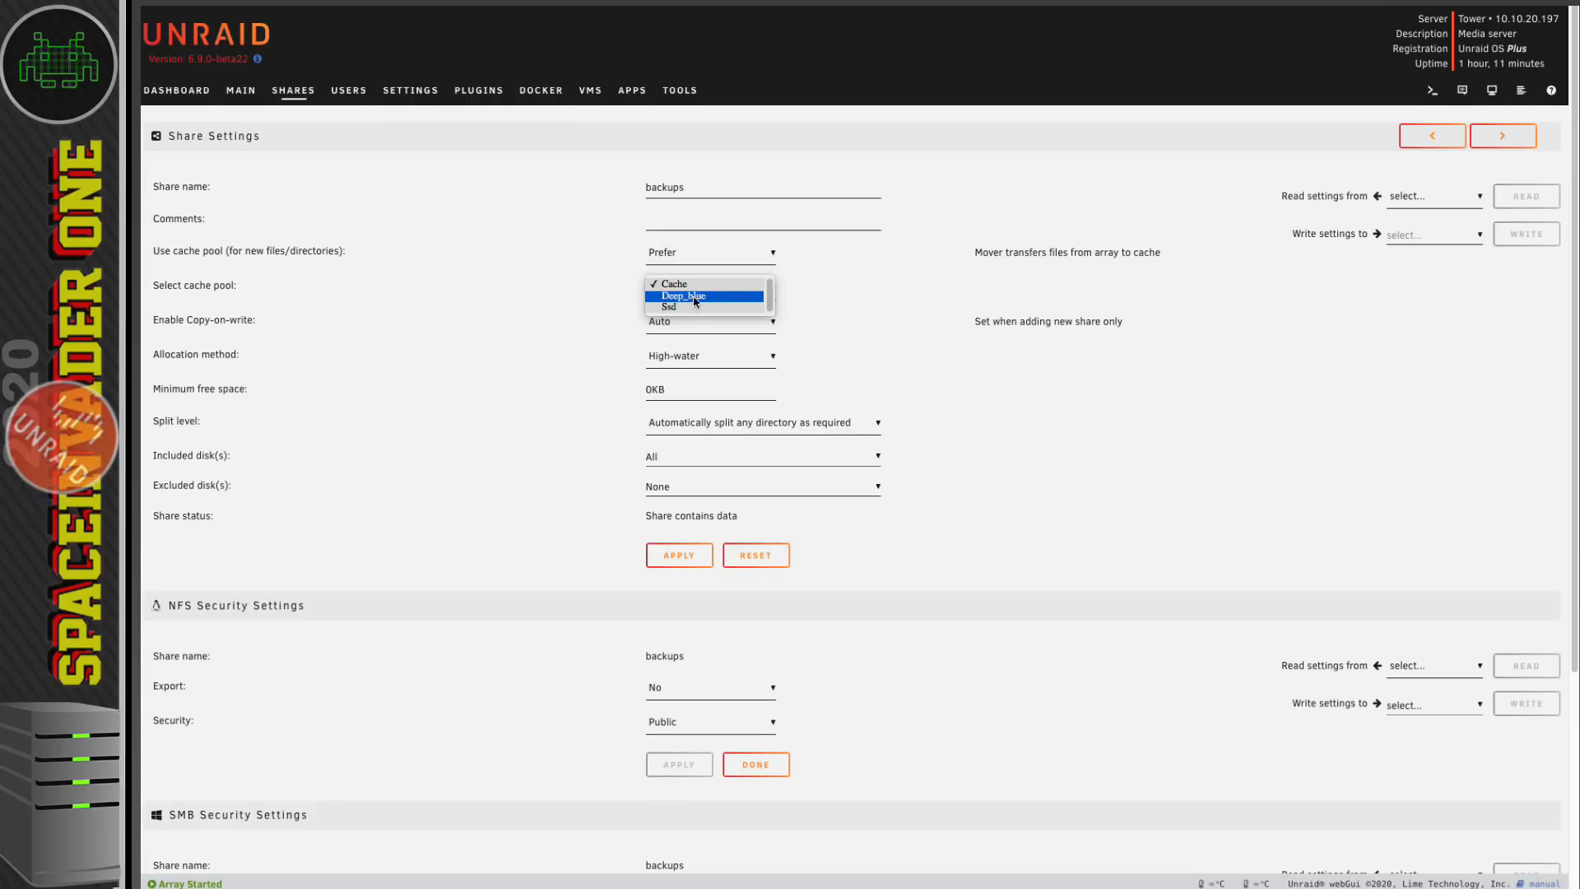
{"action": "left_click", "coordinate": [694, 298]}
{"action": "left_click", "coordinate": [689, 560]}
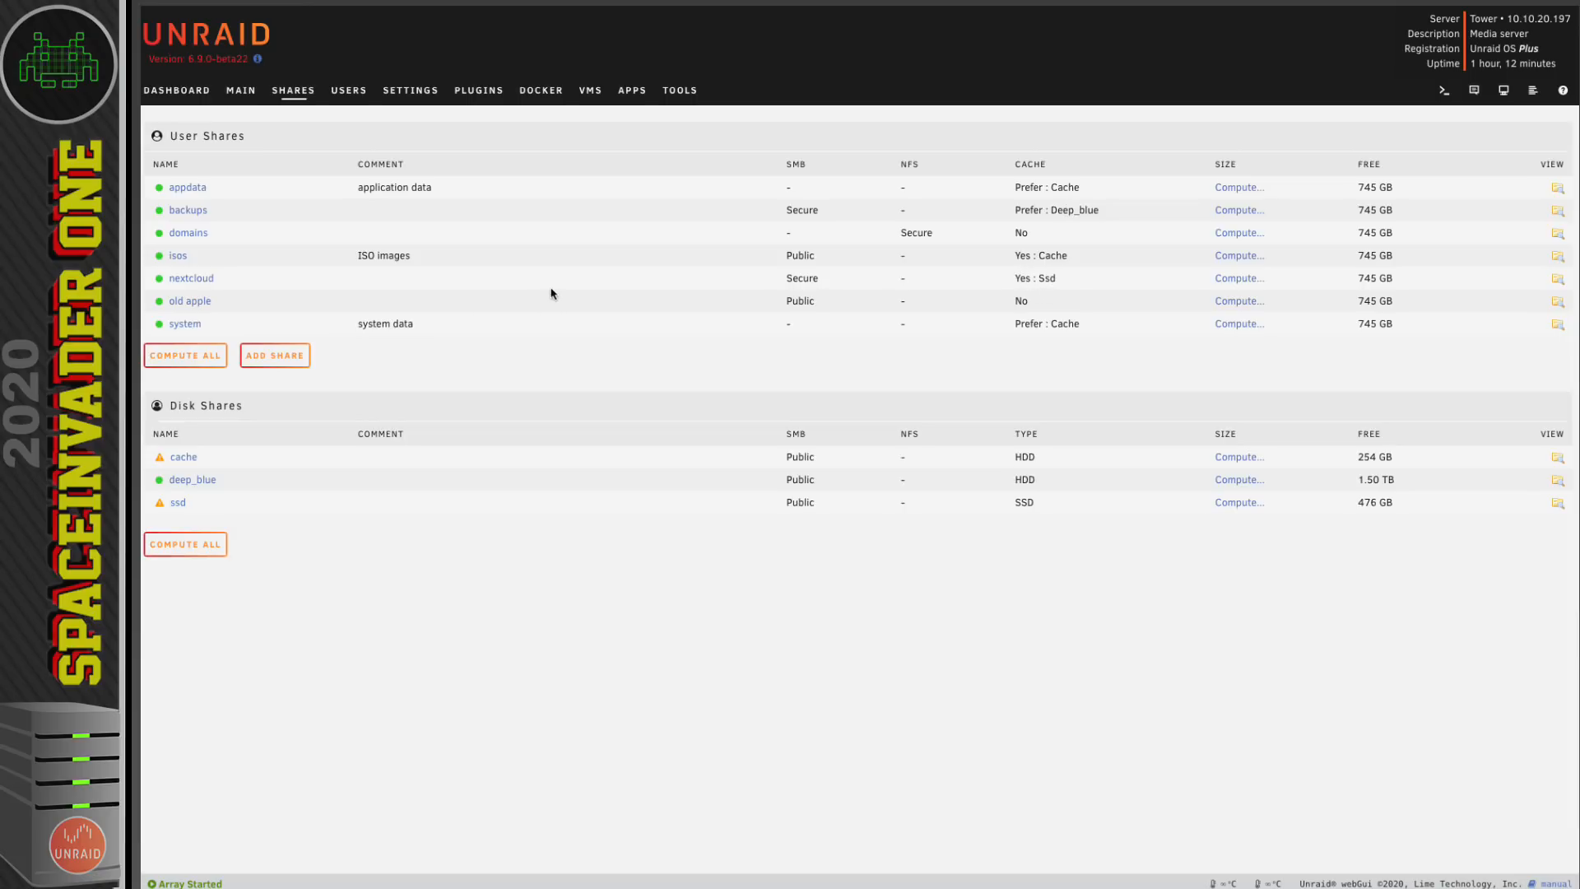
- Examine the mover schedule in the Scheduler settings and return to the shares list
{"action": "left_click", "coordinate": [417, 100]}
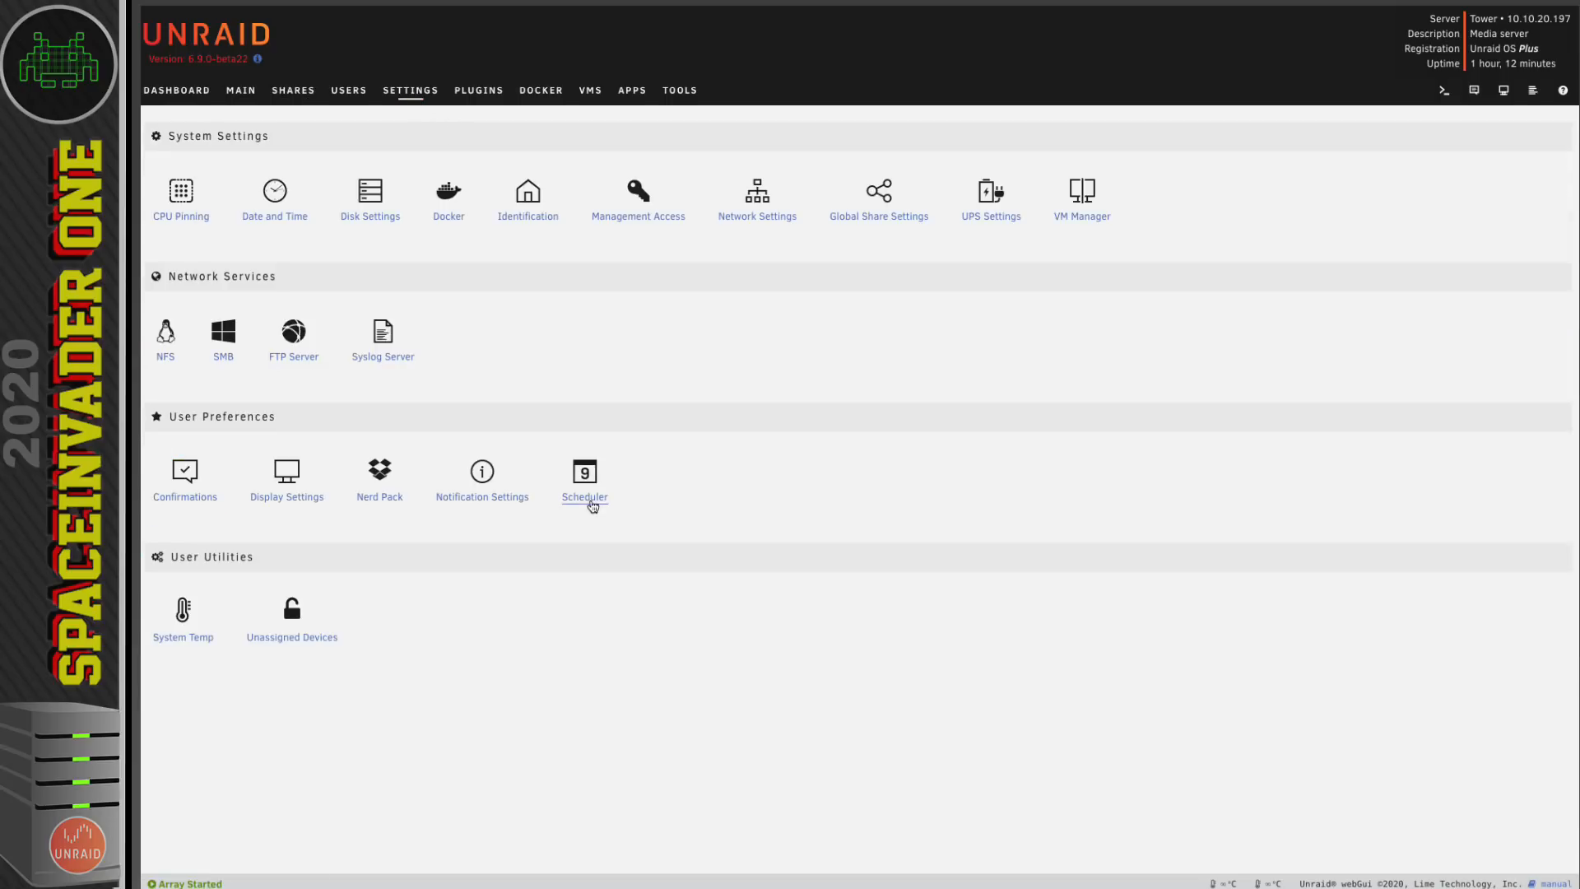
{"action": "left_click", "coordinate": [590, 502]}
{"action": "scroll", "coordinate": [542, 461], "scroll_direction": "down", "scroll_amount": 3}
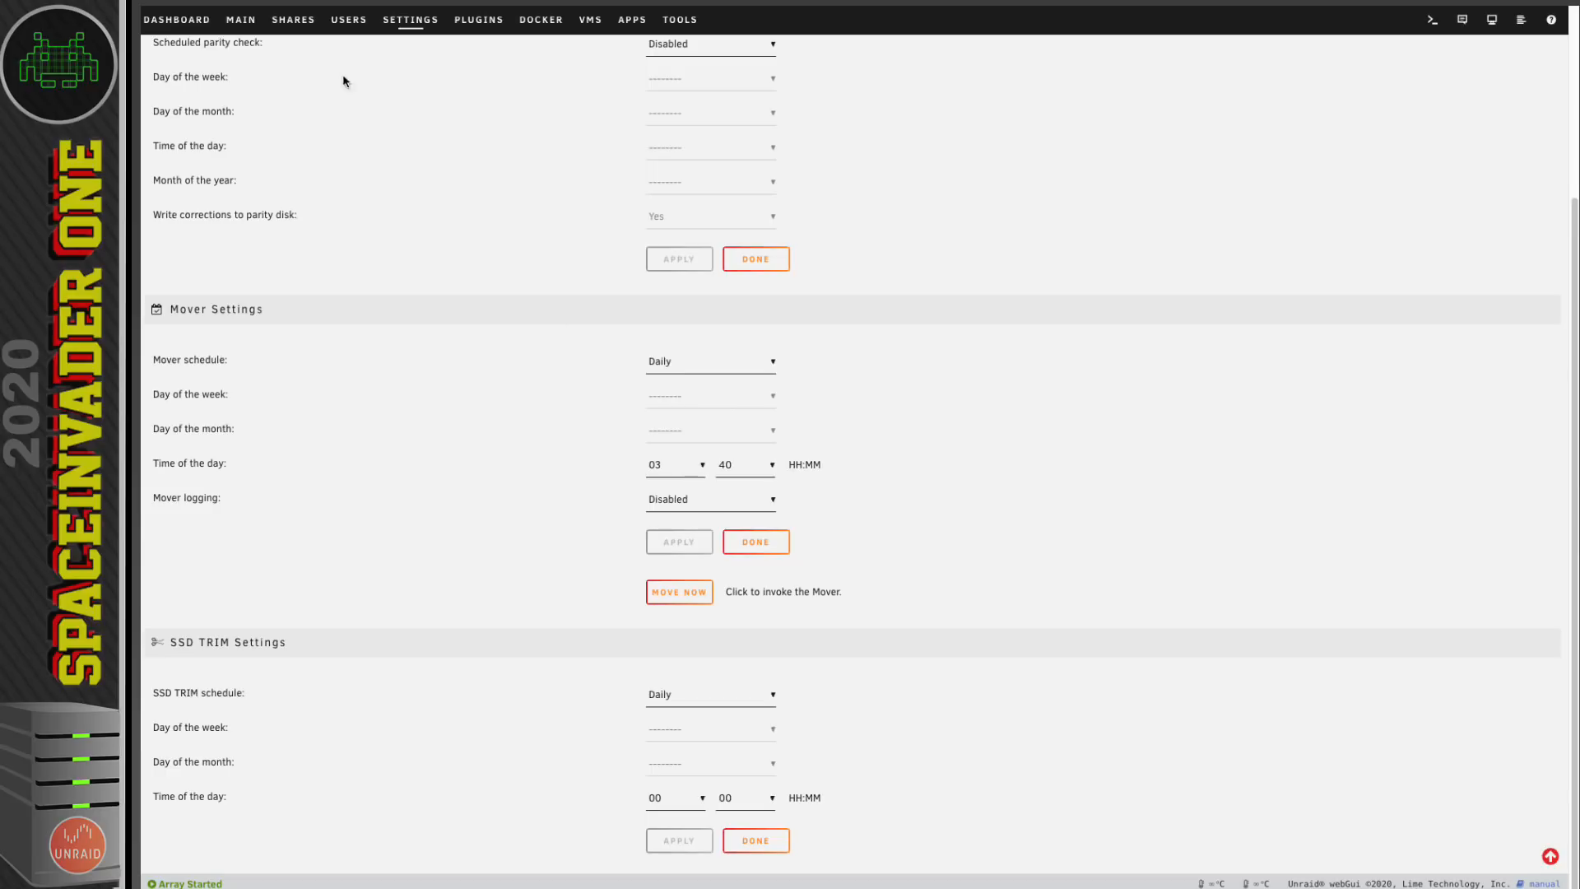
{"action": "left_click", "coordinate": [293, 21]}
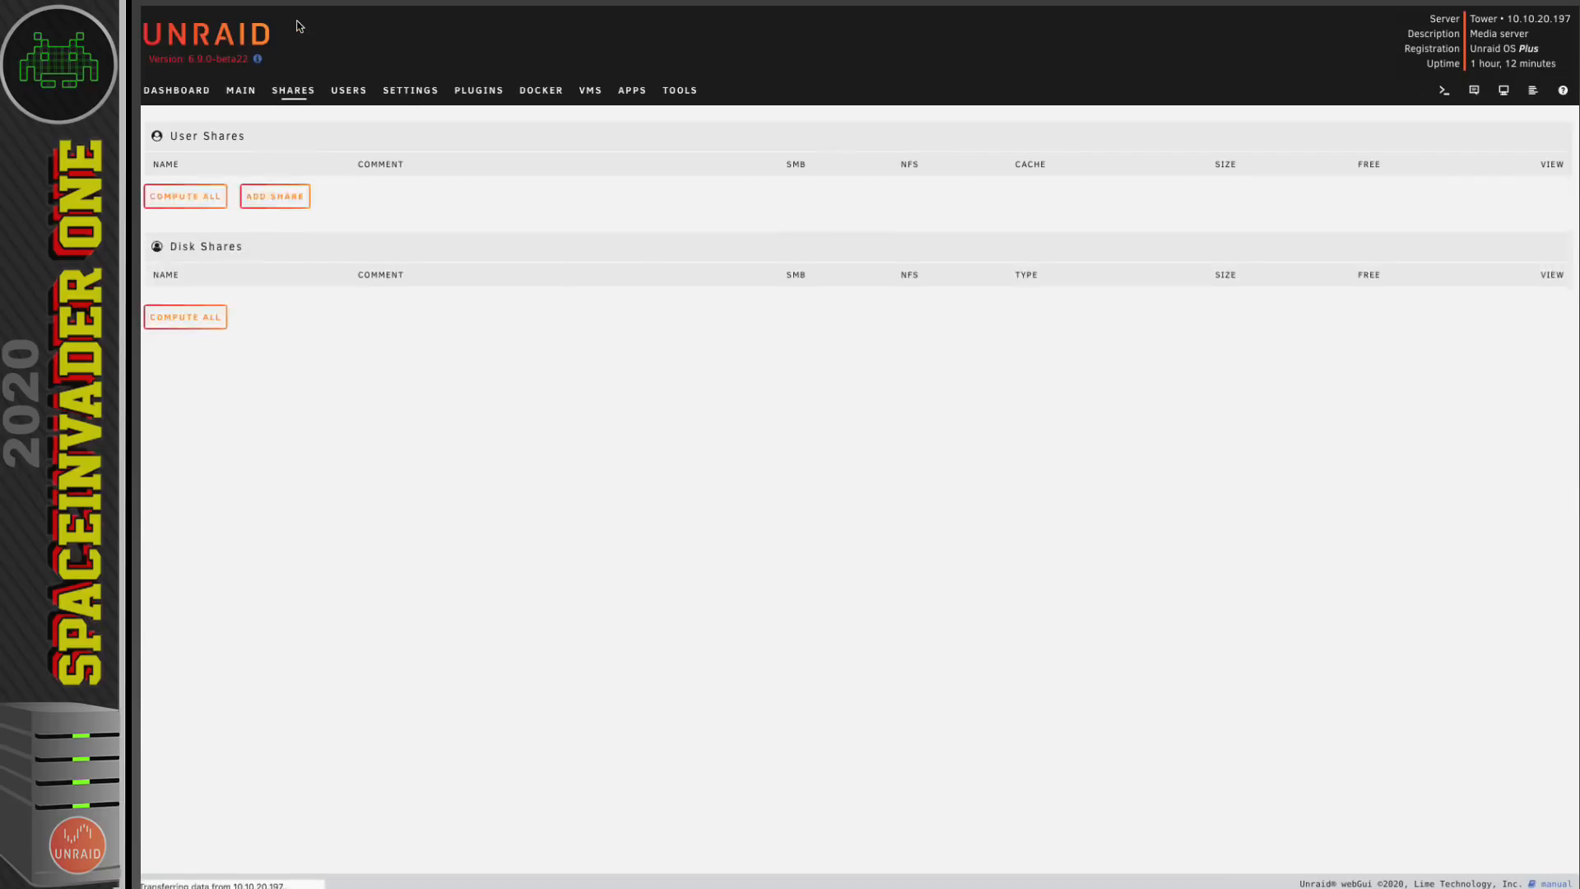